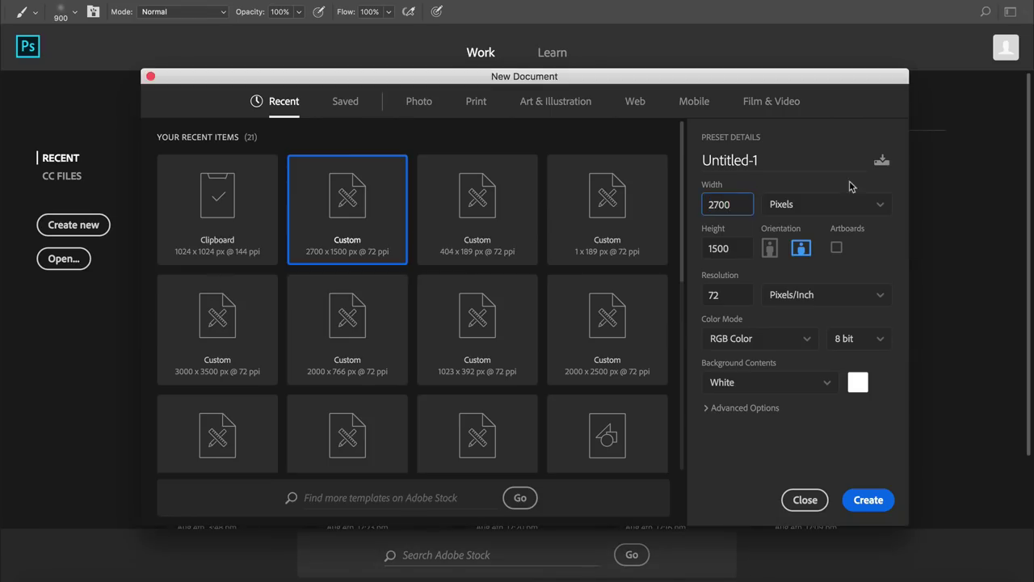
# Create a 2700 by 1000 px document and unlock the Background into an editable layer.
pyautogui.click(745, 252)
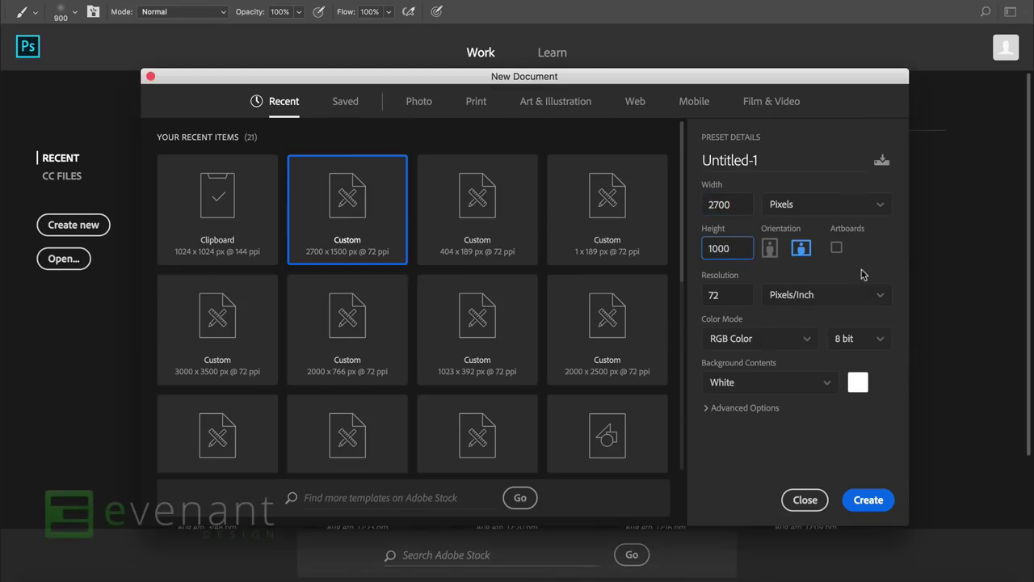
pyautogui.write('1000')
pyautogui.click(869, 500)
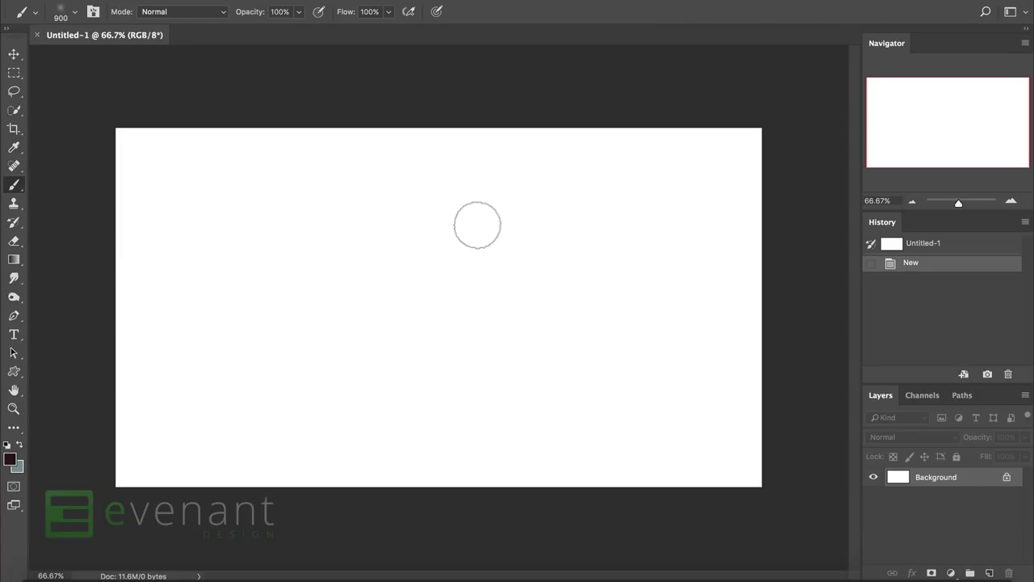
pyautogui.click(1006, 477)
pyautogui.scroll(-3, 679, 294)
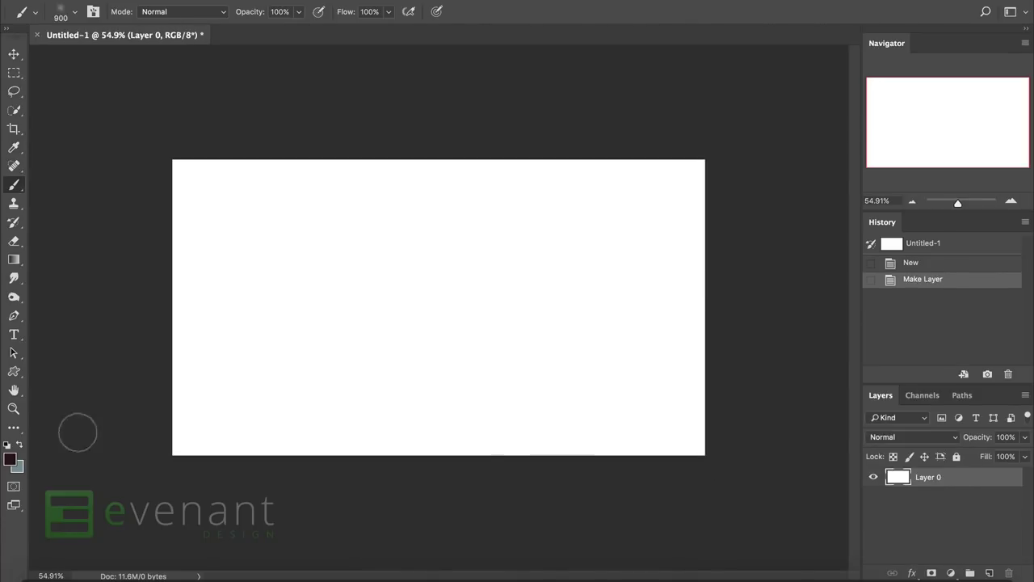
# Choose dark blue 1d354b, fill the canvas light grey-blue, and paint dark strokes along the bottom.
pyautogui.click(14, 463)
pyautogui.click(717, 235)
pyautogui.moveTo(616, 254); pyautogui.dragTo(632, 288)
pyautogui.press('Return')
pyautogui.press('b')
pyautogui.moveTo(695, 428)
pyautogui.mouseDown()
pyautogui.moveTo(193, 420)
pyautogui.moveTo(601, 418)
pyautogui.moveTo(568, 412)
pyautogui.mouseUp()
pyautogui.hotkey('ctrl', 'BackSpace')
pyautogui.moveTo(186, 404); pyautogui.dragTo(598, 436)
# Build up a dark blue sea band across the bottom with the 175 px soft brush.
pyautogui.click(16, 466)
pyautogui.press('Return')
pyautogui.moveTo(177, 388); pyautogui.dragTo(388, 437)
pyautogui.moveTo(477, 363); pyautogui.dragTo(703, 323)
pyautogui.rightClick(440, 247)
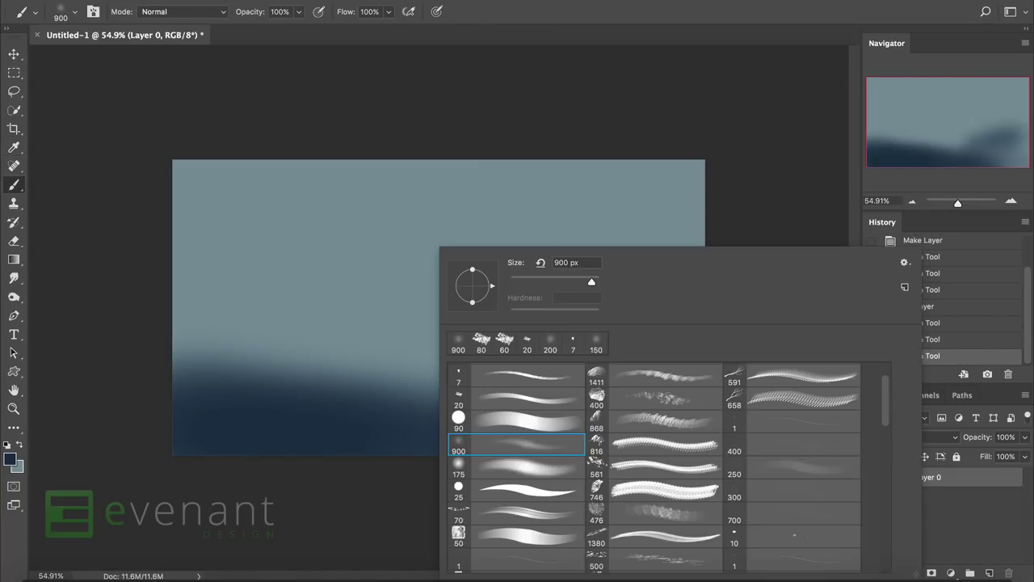
pyautogui.doubleClick(458, 473)
pyautogui.moveTo(235, 355); pyautogui.dragTo(582, 404)
pyautogui.moveTo(174, 336); pyautogui.dragTo(703, 420)
pyautogui.moveTo(420, 404); pyautogui.dragTo(703, 437)
pyautogui.moveTo(586, 388); pyautogui.dragTo(671, 404)
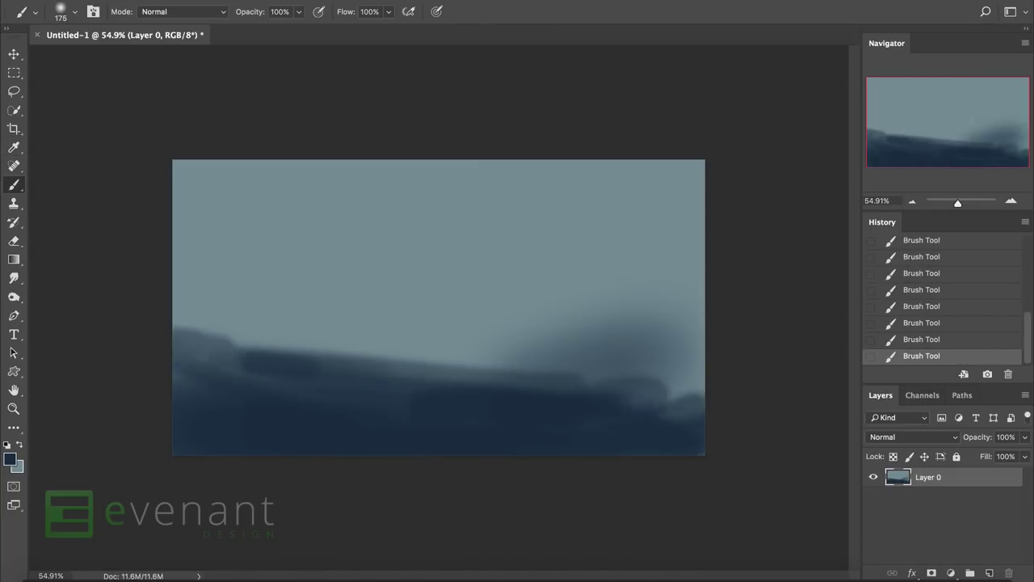
pyautogui.moveTo(182, 328)
pyautogui.mouseDown()
pyautogui.moveTo(235, 356)
pyautogui.moveTo(178, 376)
pyautogui.mouseUp()
# Switch to teal and paint a dark hill rising on the right, removing a stray teal stroke.
pyautogui.click(10, 459)
pyautogui.moveTo(709, 228); pyautogui.dragTo(708, 250)
pyautogui.press('Return')
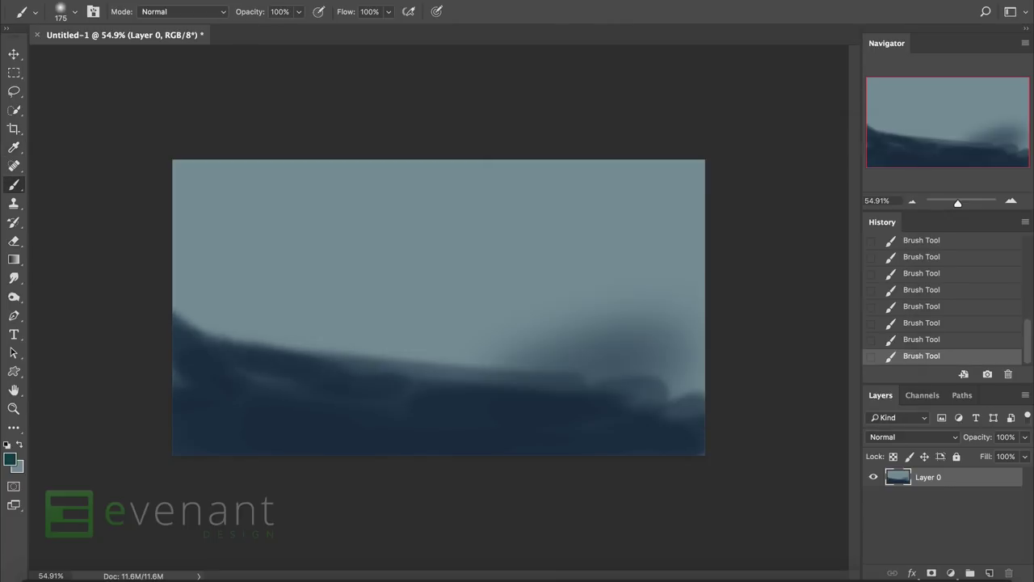
pyautogui.moveTo(525, 380); pyautogui.dragTo(703, 331)
pyautogui.moveTo(631, 416); pyautogui.dragTo(703, 367)
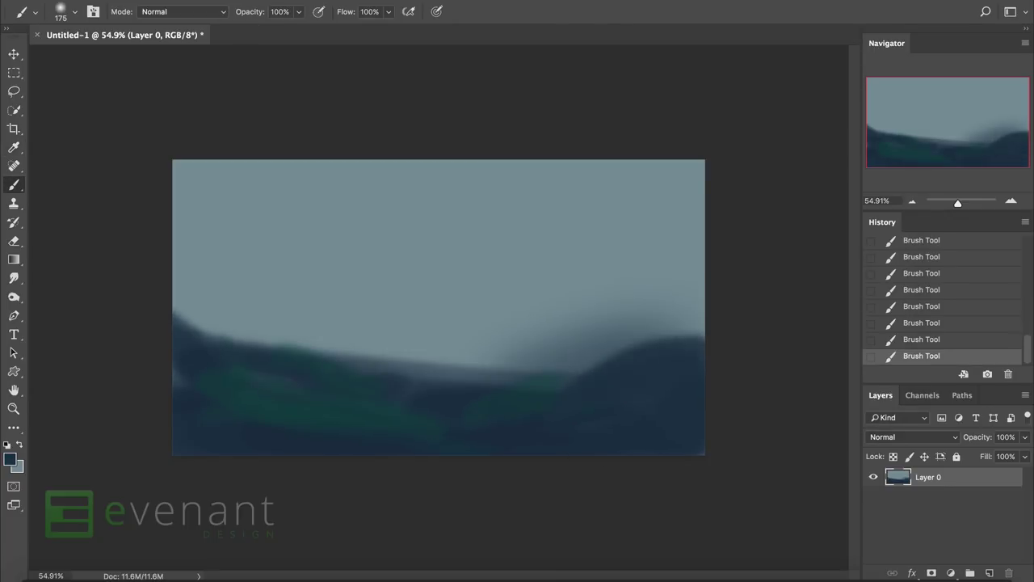
pyautogui.moveTo(517, 380); pyautogui.dragTo(703, 323)
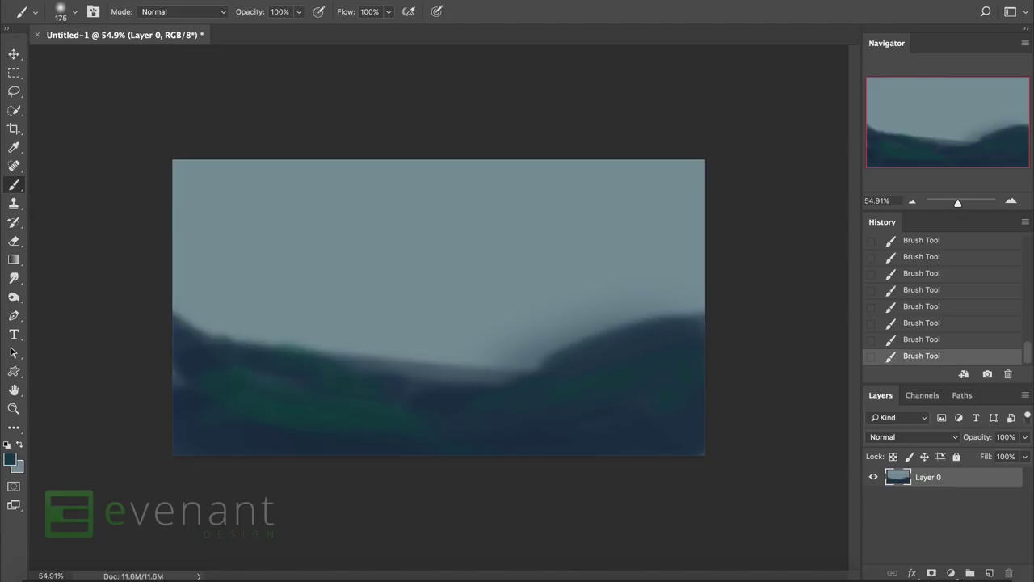
pyautogui.moveTo(174, 184); pyautogui.dragTo(299, 240)
pyautogui.press('x')
pyautogui.hotkey('ctrl', 'z')
# Add a new empty layer named 'Sea'.
pyautogui.press('x')
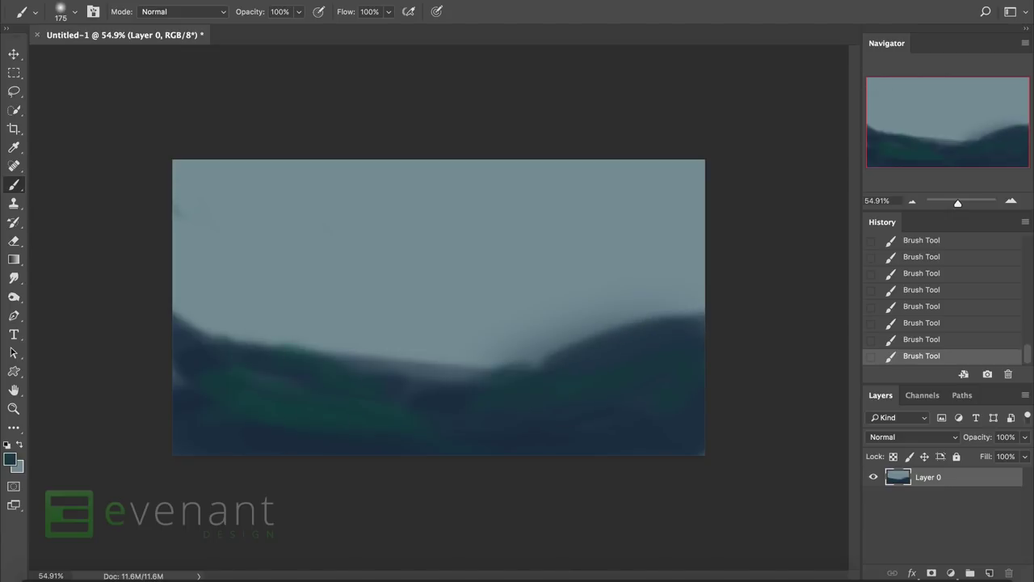
pyautogui.click(989, 573)
pyautogui.write('Sea')
pyautogui.press('Return')
# Lasso the lower sea on Layer 0, cut it to its own layer, and fill Layer 0 solid.
pyautogui.click(929, 495)
pyautogui.press('l')
pyautogui.moveTo(703, 297)
pyautogui.mouseDown()
pyautogui.moveTo(129, 299)
pyautogui.moveTo(751, 379)
pyautogui.mouseUp()
pyautogui.rightClick(540, 308)
pyautogui.click(583, 422)
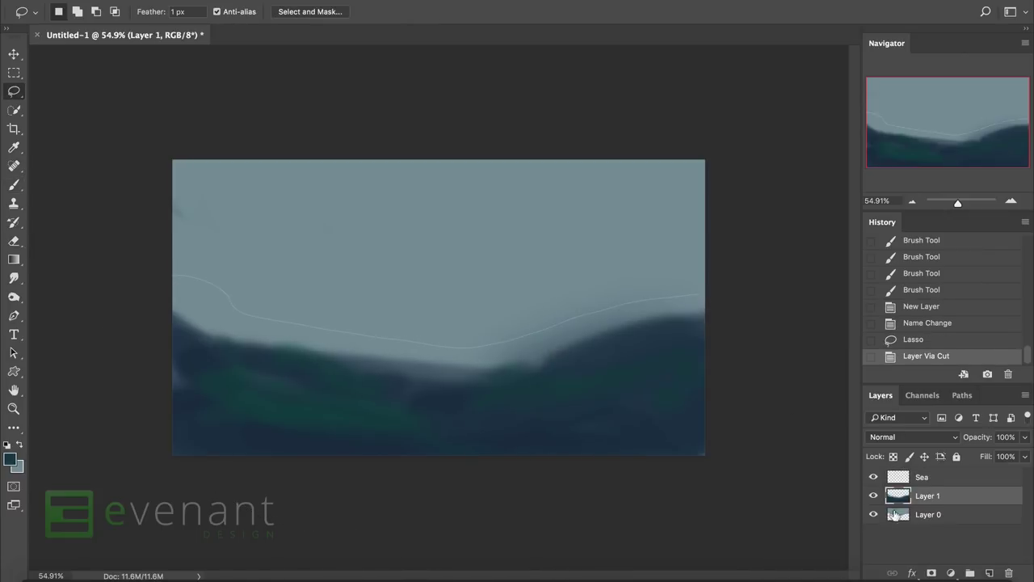
pyautogui.hotkey('alt', '[')
pyautogui.hotkey('ctrl', 'BackSpace')
pyautogui.hotkey('alt', ']')
# Erase the misty upper-right ridge and delete the lassoed sky above it on Layer 1.
pyautogui.press('e')
pyautogui.moveTo(728, 300)
pyautogui.mouseDown()
pyautogui.moveTo(705, 314)
pyautogui.moveTo(549, 330)
pyautogui.mouseUp()
pyautogui.press('b')
pyautogui.press('l')
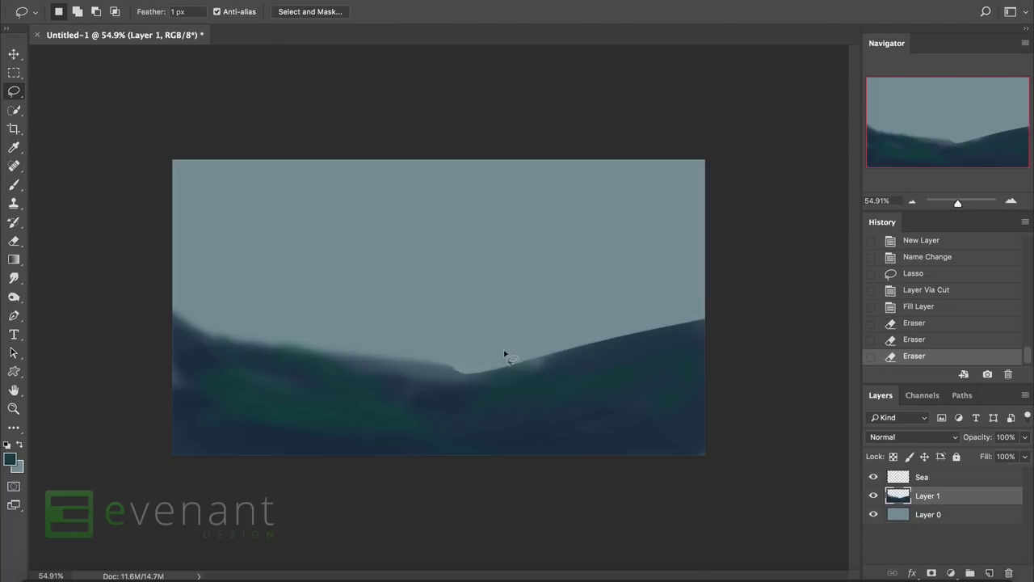
pyautogui.moveTo(484, 365)
pyautogui.mouseDown()
pyautogui.moveTo(109, 279)
pyautogui.moveTo(704, 289)
pyautogui.mouseUp()
pyautogui.press('Delete')
pyautogui.hotkey('ctrl', 'd')
pyautogui.press('b')
# Repaint the ridge line with soft strokes from right to the left edge, filling its dip.
pyautogui.moveTo(670, 326)
pyautogui.mouseDown()
pyautogui.moveTo(686, 321)
pyautogui.moveTo(420, 366)
pyautogui.mouseUp()
pyautogui.moveTo(476, 362); pyautogui.dragTo(381, 356)
pyautogui.moveTo(363, 339); pyautogui.dragTo(173, 339)
pyautogui.moveTo(404, 365); pyautogui.dragTo(356, 368)
pyautogui.moveTo(186, 368); pyautogui.dragTo(171, 387)
pyautogui.click(174, 380)
pyautogui.moveTo(576, 349); pyautogui.dragTo(348, 356)
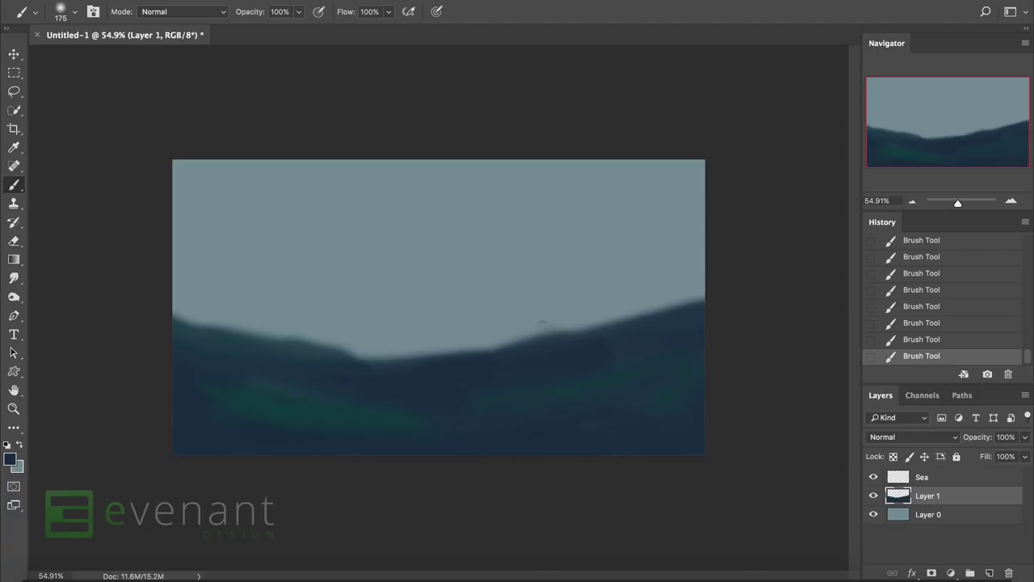
pyautogui.moveTo(541, 333); pyautogui.dragTo(701, 300)
pyautogui.hotkey('ctrl', 'z')
# Erase the top of the ridge lower across the canvas.
pyautogui.press('e')
pyautogui.rightClick(700, 302)
pyautogui.press('Escape')
pyautogui.moveTo(485, 356); pyautogui.dragTo(606, 337)
pyautogui.moveTo(702, 327)
pyautogui.mouseDown()
pyautogui.moveTo(669, 302)
pyautogui.moveTo(573, 368)
pyautogui.moveTo(609, 368)
pyautogui.moveTo(377, 355)
pyautogui.moveTo(267, 336)
pyautogui.moveTo(204, 340)
pyautogui.moveTo(597, 425)
pyautogui.moveTo(532, 457)
pyautogui.moveTo(167, 376)
pyautogui.mouseUp()
pyautogui.press('b')
# Paint a dark centre mound with a 100 px brush and raise the left, centre and right hills.
pyautogui.moveTo(286, 387); pyautogui.dragTo(376, 408)
pyautogui.press('[')
pyautogui.press('[')
pyautogui.press('[')
pyautogui.moveTo(448, 394)
pyautogui.mouseDown()
pyautogui.moveTo(350, 404)
pyautogui.moveTo(566, 401)
pyautogui.moveTo(541, 389)
pyautogui.moveTo(558, 397)
pyautogui.mouseUp()
pyautogui.press('e')
pyautogui.moveTo(622, 388); pyautogui.dragTo(704, 354)
pyautogui.moveTo(646, 380); pyautogui.dragTo(509, 397)
pyautogui.moveTo(172, 340)
pyautogui.mouseDown()
pyautogui.moveTo(323, 392)
pyautogui.moveTo(388, 395)
pyautogui.mouseUp()
pyautogui.moveTo(300, 377); pyautogui.dragTo(336, 389)
# Add Layer 2 above Layer 0 and paint a zigzag wave outline with a 250 px brush.
pyautogui.click(928, 514)
pyautogui.click(990, 573)
pyautogui.moveTo(184, 249)
pyautogui.mouseDown()
pyautogui.moveTo(267, 289)
pyautogui.moveTo(279, 327)
pyautogui.moveTo(229, 380)
pyautogui.moveTo(443, 418)
pyautogui.moveTo(674, 360)
pyautogui.mouseUp()
pyautogui.press(']')
pyautogui.press(']')
pyautogui.press(']')
pyautogui.press(']')
pyautogui.press(']')
pyautogui.moveTo(686, 242)
pyautogui.mouseDown()
pyautogui.moveTo(657, 341)
pyautogui.moveTo(348, 323)
pyautogui.mouseUp()
# Paint bright teal across the wave face, then sample a darker teal from the waves.
pyautogui.click(10, 458)
pyautogui.click(847, 150)
pyautogui.moveTo(717, 331)
pyautogui.mouseDown()
pyautogui.moveTo(631, 368)
pyautogui.moveTo(613, 229)
pyautogui.moveTo(270, 291)
pyautogui.moveTo(305, 234)
pyautogui.moveTo(341, 242)
pyautogui.moveTo(187, 307)
pyautogui.moveTo(279, 368)
pyautogui.moveTo(181, 309)
pyautogui.moveTo(283, 184)
pyautogui.moveTo(442, 277)
pyautogui.moveTo(496, 293)
pyautogui.moveTo(671, 282)
pyautogui.mouseUp()
pyautogui.keyDown('alt'); pyautogui.click(214, 316); pyautogui.keyUp('alt')
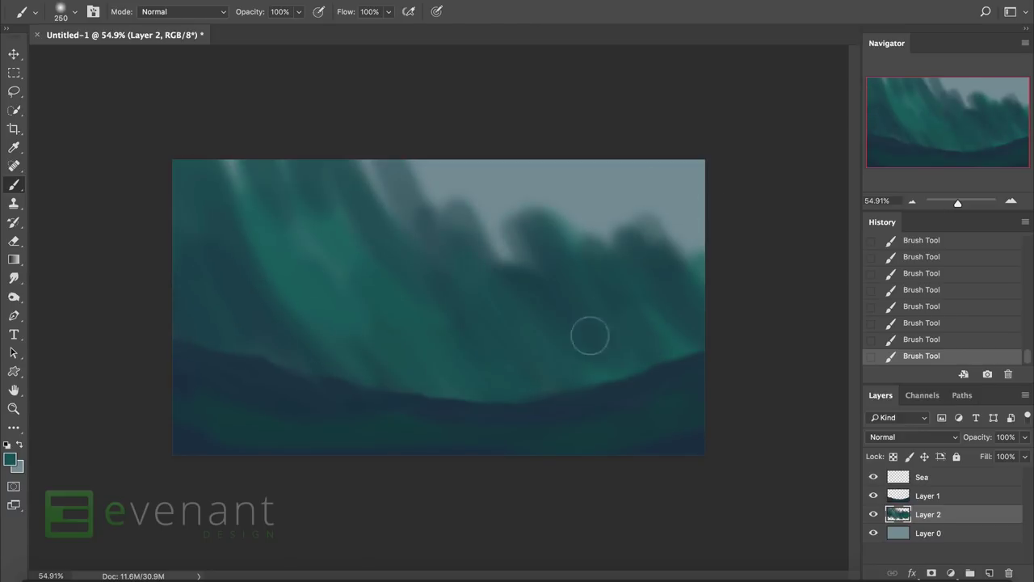
# Paint light grey-blue foam along the wave crests with the 73 px textured brush.
pyautogui.click(10, 458)
pyautogui.click(533, 203)
pyautogui.press('Return')
pyautogui.rightClick(518, 247)
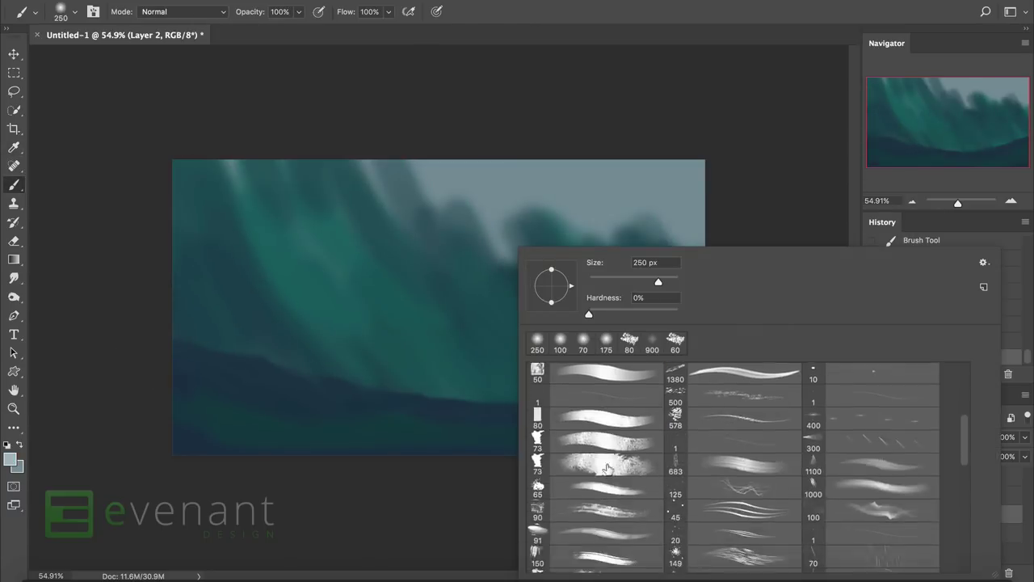
pyautogui.doubleClick(605, 476)
pyautogui.moveTo(331, 162)
pyautogui.mouseDown()
pyautogui.moveTo(461, 185)
pyautogui.moveTo(481, 230)
pyautogui.mouseUp()
pyautogui.moveTo(521, 194)
pyautogui.mouseDown()
pyautogui.moveTo(534, 242)
pyautogui.moveTo(573, 217)
pyautogui.moveTo(713, 250)
pyautogui.moveTo(621, 213)
pyautogui.mouseUp()
# Add light streaks running down the wave face with the 65 px brush.
pyautogui.rightClick(464, 351)
pyautogui.doubleClick(522, 482)
pyautogui.moveTo(216, 244); pyautogui.dragTo(260, 310)
pyautogui.moveTo(191, 182); pyautogui.dragTo(202, 209)
pyautogui.moveTo(394, 273); pyautogui.dragTo(373, 323)
pyautogui.moveTo(387, 239); pyautogui.dragTo(426, 385)
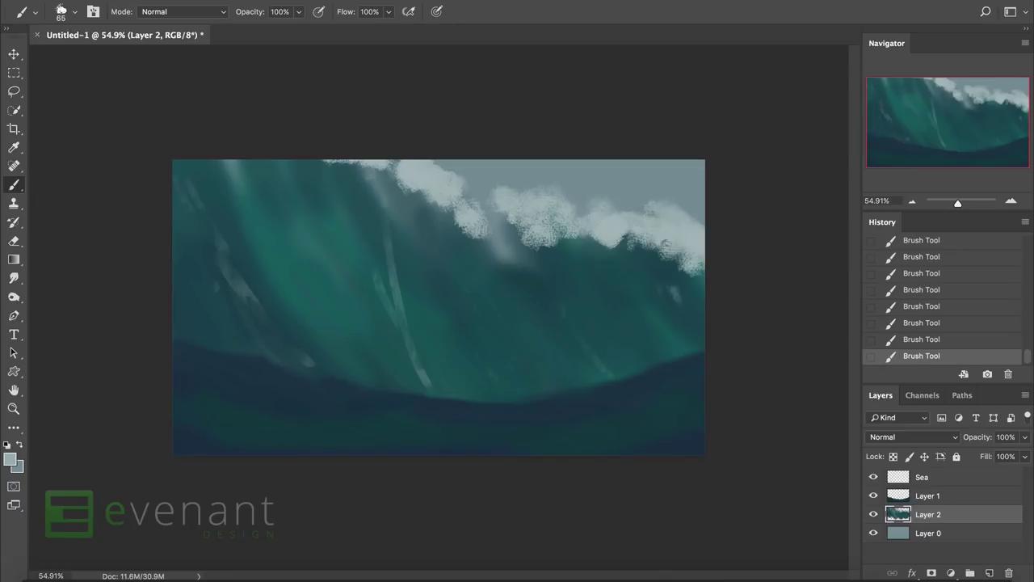
# Warp Layer 1's sea band, bending its left and right sides.
pyautogui.click(897, 496)
pyautogui.press('m')
pyautogui.rightClick(565, 339)
pyautogui.click(605, 469)
pyautogui.rightClick(468, 310)
pyautogui.click(493, 400)
pyautogui.moveTo(420, 351); pyautogui.dragTo(266, 356)
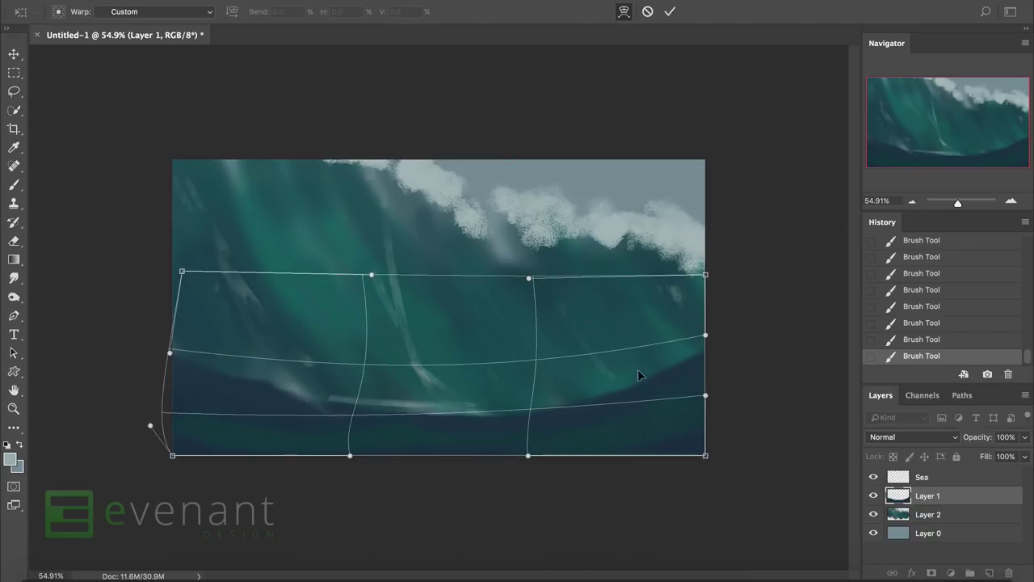
pyautogui.moveTo(653, 380); pyautogui.dragTo(595, 369)
pyautogui.press('Return')
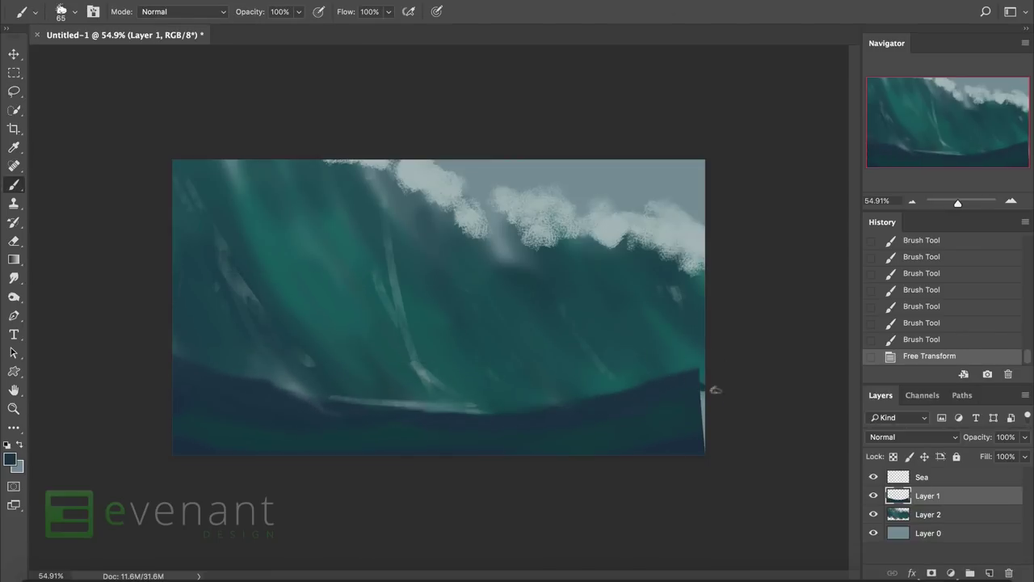
# Paint a dark hill on the right and dab foam along the wave edges and hill crest.
pyautogui.moveTo(698, 379)
pyautogui.mouseDown()
pyautogui.moveTo(634, 389)
pyautogui.moveTo(693, 369)
pyautogui.moveTo(686, 389)
pyautogui.moveTo(654, 382)
pyautogui.moveTo(718, 393)
pyautogui.moveTo(681, 420)
pyautogui.mouseUp()
pyautogui.press('e')
pyautogui.press('b')
pyautogui.moveTo(630, 388); pyautogui.dragTo(656, 403)
pyautogui.keyDown('alt'); pyautogui.click(220, 420); pyautogui.keyUp('alt')
pyautogui.click(221, 421)
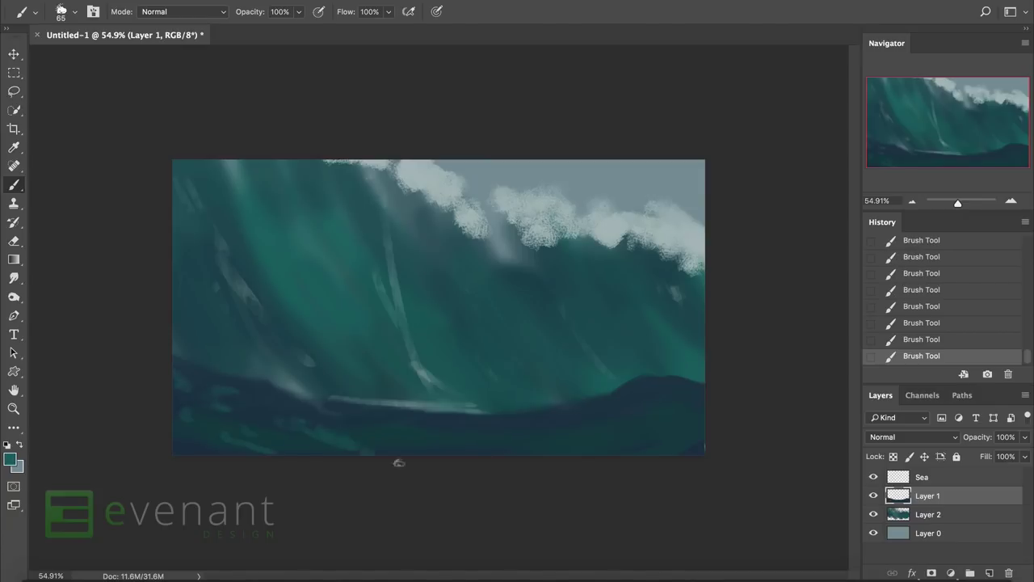
pyautogui.moveTo(368, 430); pyautogui.dragTo(319, 411)
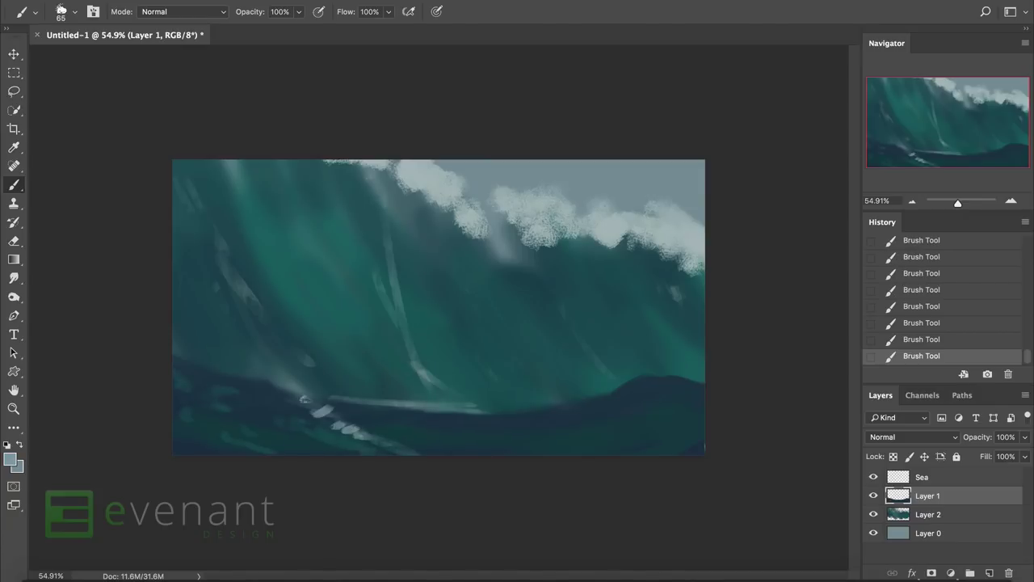
pyautogui.moveTo(243, 384)
pyautogui.mouseDown()
pyautogui.moveTo(178, 362)
pyautogui.moveTo(275, 380)
pyautogui.mouseUp()
pyautogui.moveTo(654, 376)
pyautogui.mouseDown()
pyautogui.moveTo(699, 387)
pyautogui.moveTo(630, 375)
pyautogui.mouseUp()
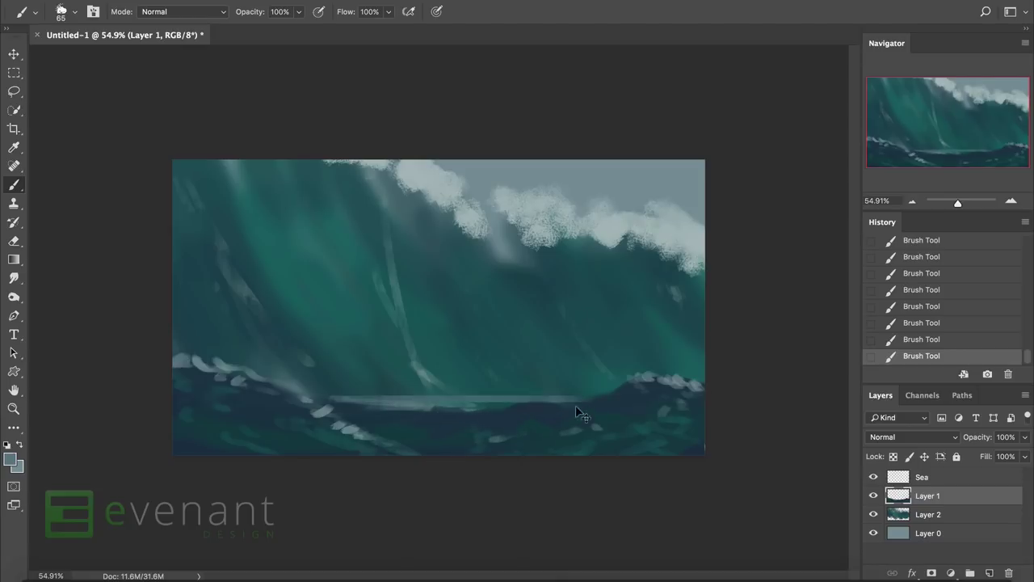
# With Layer 1 hidden, paint a light band across the lower canvas on Layer 2.
pyautogui.click(873, 495)
pyautogui.click(929, 514)
pyautogui.moveTo(355, 416)
pyautogui.mouseDown()
pyautogui.moveTo(501, 417)
pyautogui.moveTo(372, 416)
pyautogui.moveTo(426, 420)
pyautogui.mouseUp()
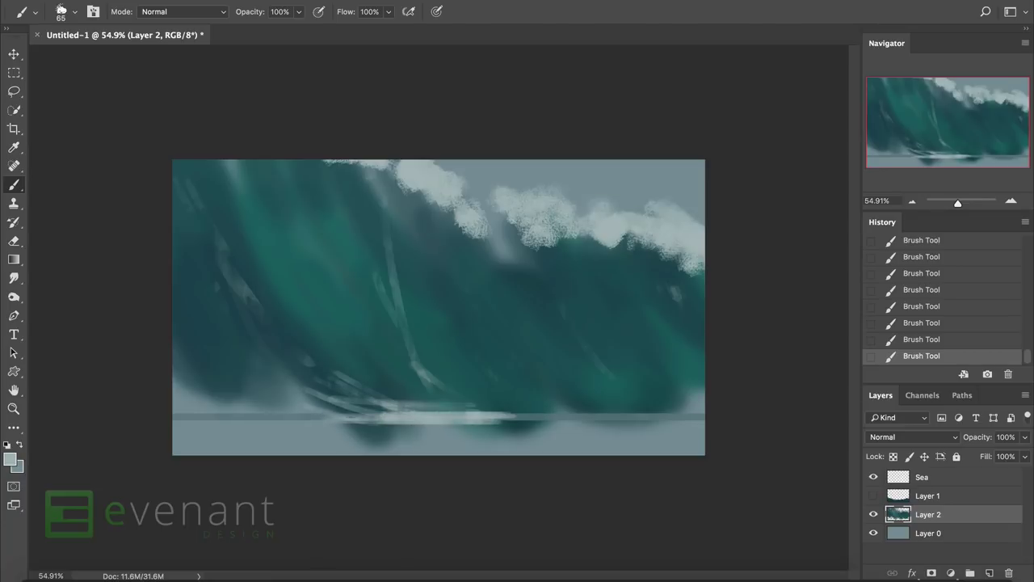
pyautogui.click(874, 495)
pyautogui.click(922, 496)
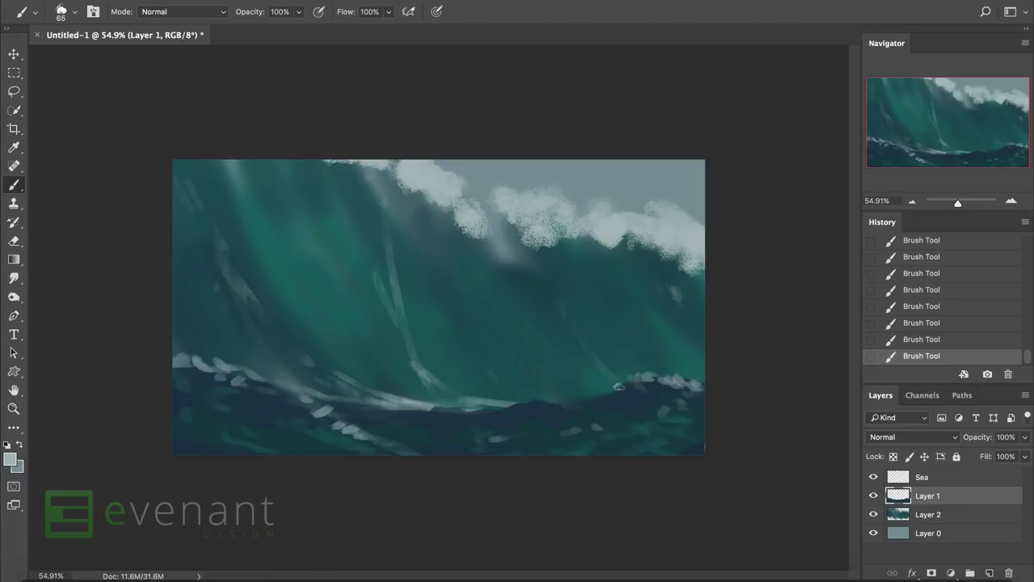
# Squash Layer 1's sea band and warp it into a curve rising on the right.
pyautogui.hotkey('ctrl', 't')
pyautogui.moveTo(433, 270); pyautogui.dragTo(440, 310)
pyautogui.rightClick(548, 383)
pyautogui.click(568, 454)
pyautogui.moveTo(663, 379); pyautogui.dragTo(555, 467)
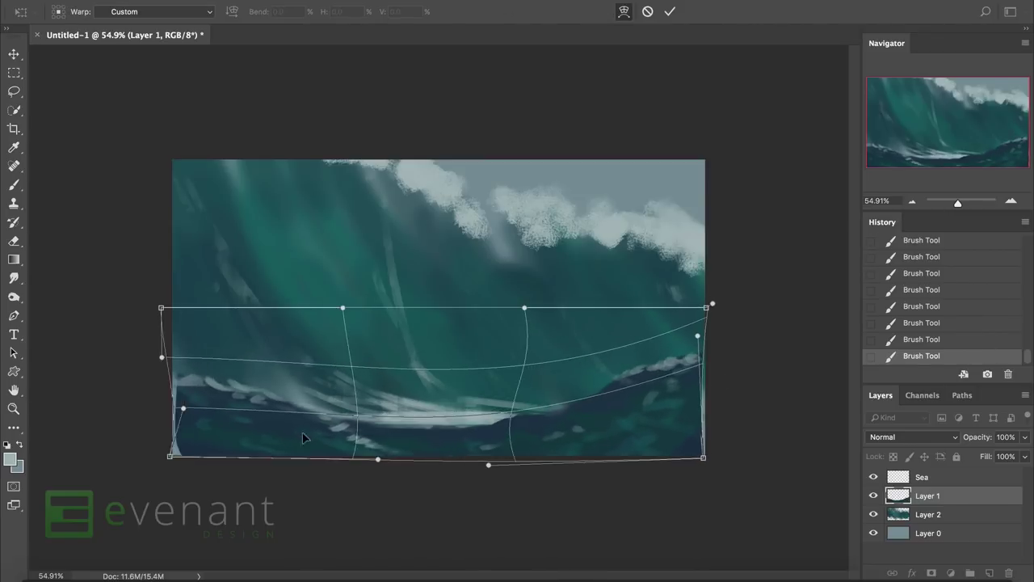
pyautogui.moveTo(161, 456); pyautogui.dragTo(120, 464)
pyautogui.moveTo(247, 457); pyautogui.dragTo(587, 437)
pyautogui.moveTo(699, 336)
pyautogui.mouseDown()
pyautogui.moveTo(687, 354)
pyautogui.moveTo(686, 326)
pyautogui.moveTo(690, 374)
pyautogui.moveTo(684, 359)
pyautogui.mouseUp()
pyautogui.press('Return')
# On Layer 2, paint light diagonal spray streaks along the wave's left side and darken the wave face.
pyautogui.press('l')
pyautogui.press('b')
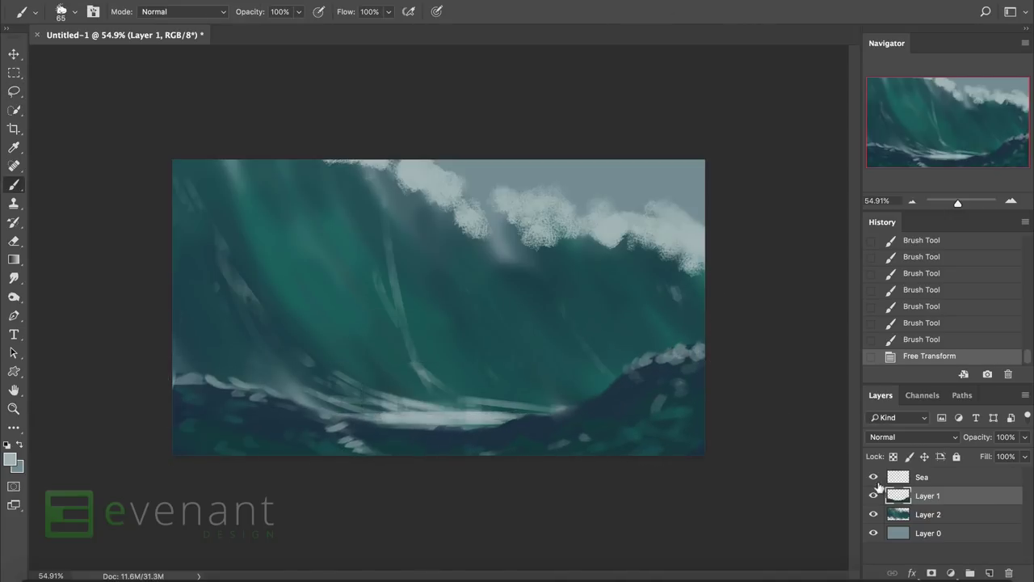
pyautogui.click(927, 514)
pyautogui.moveTo(380, 408)
pyautogui.mouseDown()
pyautogui.moveTo(509, 404)
pyautogui.moveTo(477, 417)
pyautogui.mouseUp()
pyautogui.moveTo(303, 362); pyautogui.dragTo(396, 403)
pyautogui.moveTo(236, 349); pyautogui.dragTo(294, 388)
pyautogui.moveTo(181, 255); pyautogui.dragTo(260, 327)
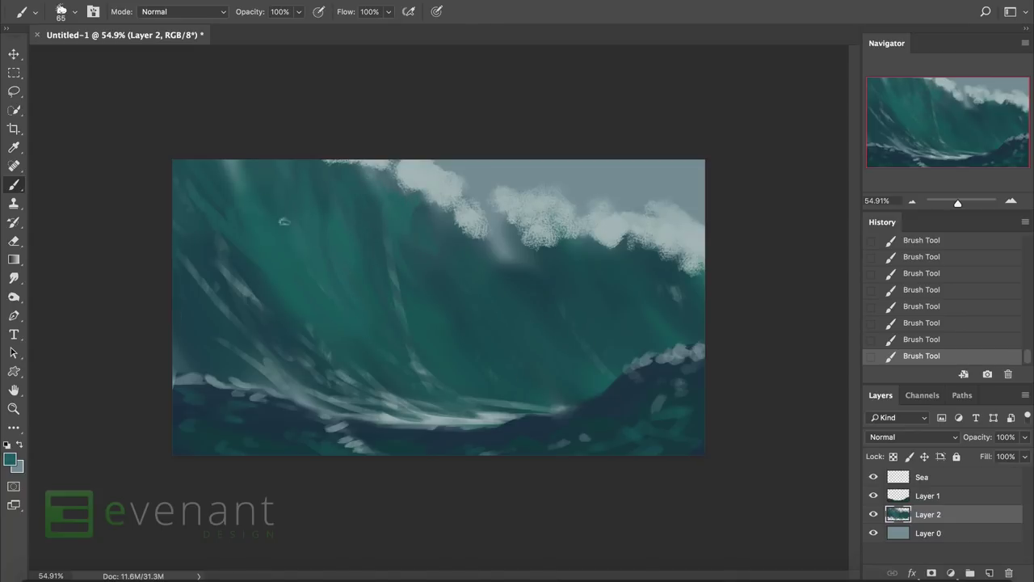
pyautogui.moveTo(506, 236)
pyautogui.mouseDown()
pyautogui.moveTo(521, 257)
pyautogui.moveTo(490, 234)
pyautogui.mouseUp()
pyautogui.keyDown('alt'); pyautogui.click(473, 219); pyautogui.keyUp('alt')
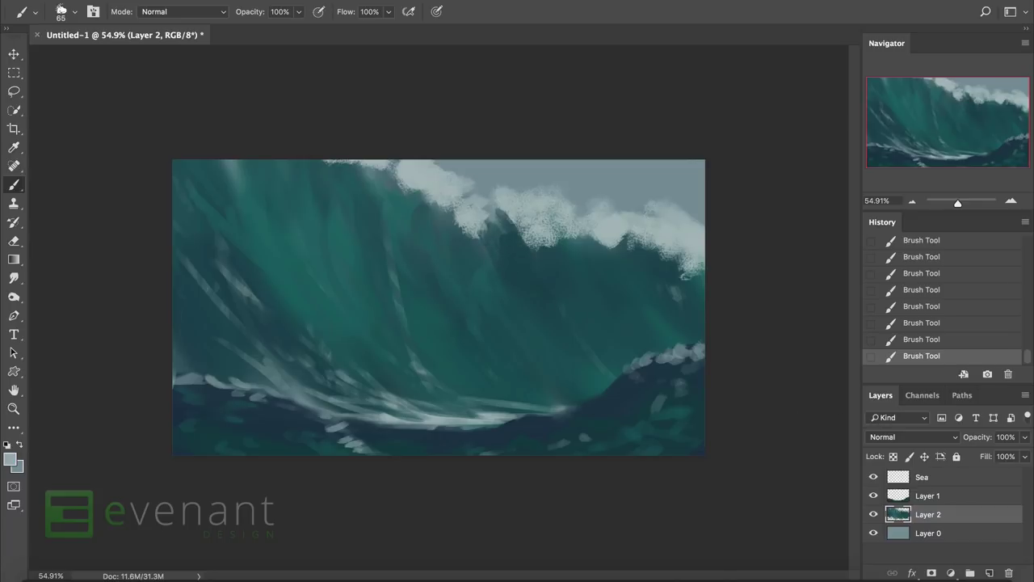
# On Layer 0, paint dark grey clouds in the sky with a 300 px brush.
pyautogui.doubleClick(969, 532)
pyautogui.press('Escape')
pyautogui.rightClick(495, 248)
pyautogui.scroll(-3, 720, 469)
pyautogui.doubleClick(566, 470)
pyautogui.click(11, 459)
pyautogui.click(845, 150)
pyautogui.moveTo(703, 169); pyautogui.dragTo(614, 212)
pyautogui.moveTo(687, 186); pyautogui.dragTo(436, 166)
# Add more grey cloud strokes above the wave crest using a 200 px brush.
pyautogui.rightClick(493, 245)
pyautogui.doubleClick(525, 471)
pyautogui.moveTo(630, 186); pyautogui.dragTo(509, 174)
pyautogui.moveTo(445, 198)
pyautogui.mouseDown()
pyautogui.moveTo(647, 208)
pyautogui.moveTo(453, 166)
pyautogui.mouseUp()
pyautogui.moveTo(606, 181); pyautogui.dragTo(485, 178)
pyautogui.moveTo(566, 190)
pyautogui.mouseDown()
pyautogui.moveTo(679, 206)
pyautogui.moveTo(473, 174)
pyautogui.mouseUp()
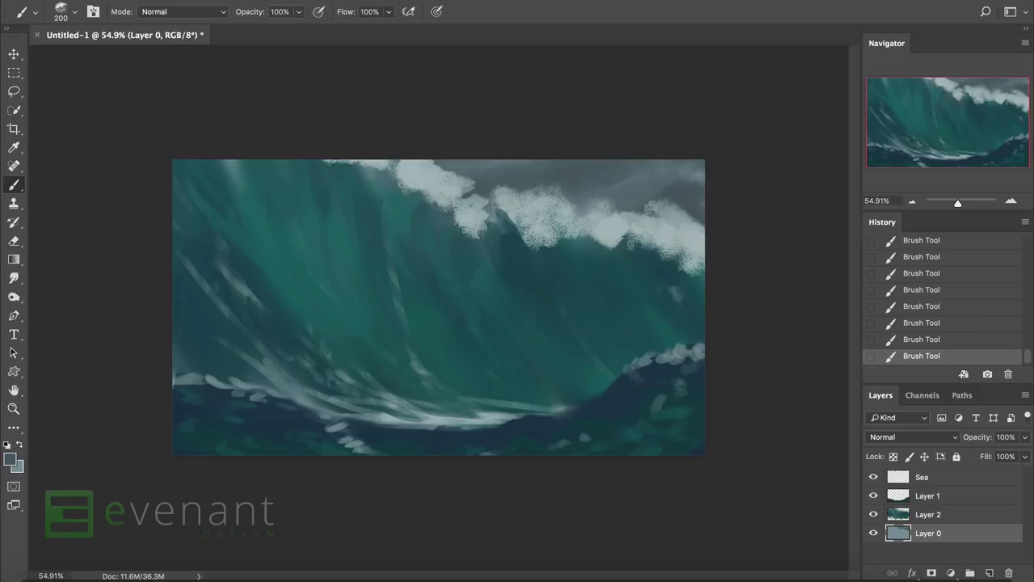
# Add a new Layer 3 above Layer 2 and flip the canvas horizontally.
pyautogui.click(928, 514)
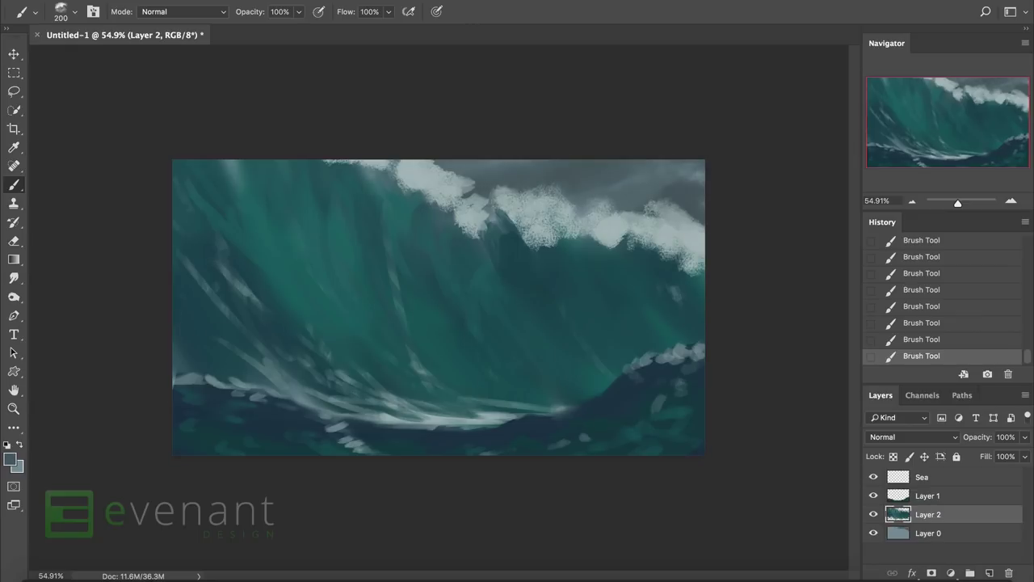
pyautogui.hotkey('ctrl', 'shift', 'alt', 'n')
pyautogui.rightClick(503, 250)
pyautogui.press('Escape')
pyautogui.press('h')
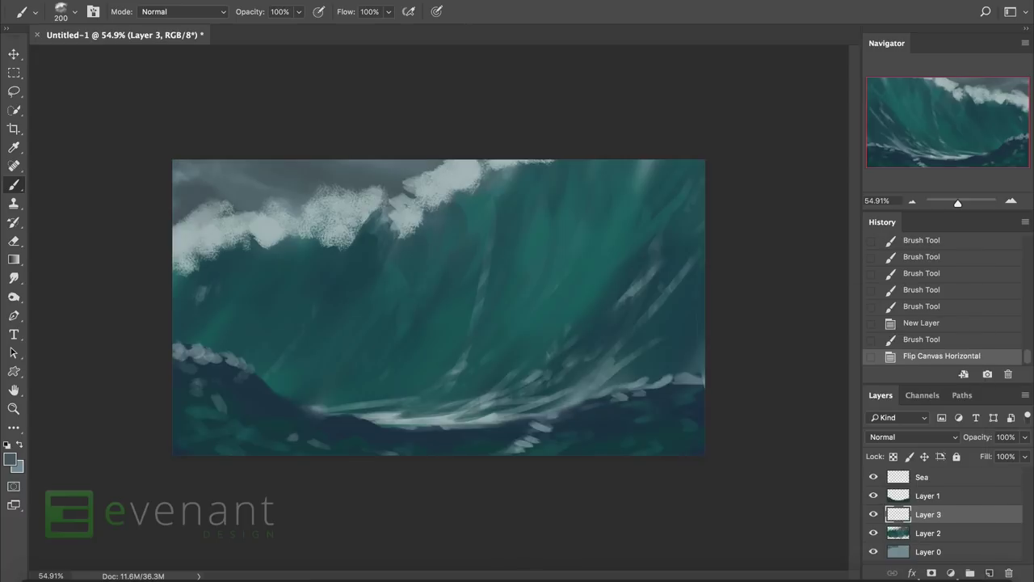
pyautogui.rightClick(552, 246)
pyautogui.scroll(10, 780, 468)
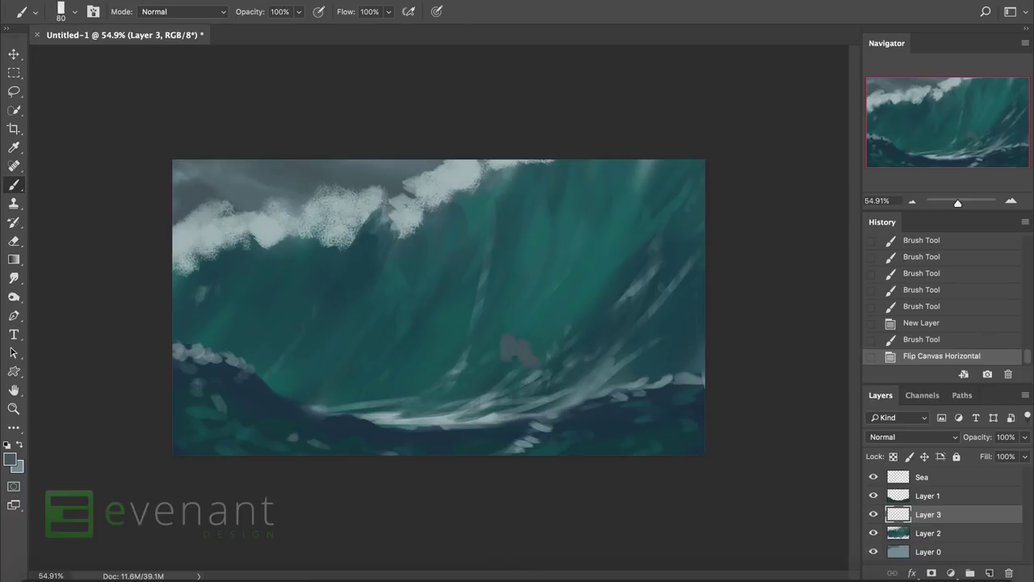
# Paint a dark teal rock pillar on the left side of the sea.
pyautogui.click(11, 458)
pyautogui.click(575, 310)
pyautogui.click(565, 319)
pyautogui.click(848, 147)
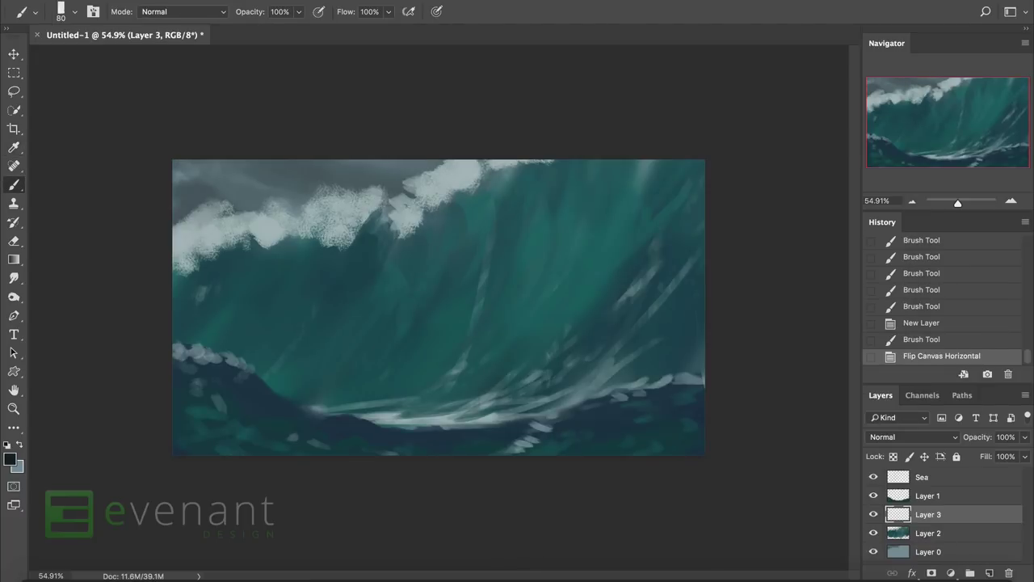
pyautogui.moveTo(291, 341); pyautogui.dragTo(289, 373)
pyautogui.moveTo(266, 331); pyautogui.dragTo(258, 393)
pyautogui.moveTo(251, 299); pyautogui.dragTo(243, 359)
pyautogui.moveTo(265, 268)
pyautogui.mouseDown()
pyautogui.moveTo(299, 286)
pyautogui.moveTo(291, 338)
pyautogui.mouseUp()
pyautogui.moveTo(299, 286); pyautogui.dragTo(307, 370)
pyautogui.moveTo(262, 298); pyautogui.dragTo(258, 374)
pyautogui.moveTo(303, 347); pyautogui.dragTo(319, 412)
pyautogui.moveTo(220, 338); pyautogui.dragTo(229, 349)
# Add a second rock pillar, make the large rock taller, and paint a small rock at the waterline.
pyautogui.moveTo(355, 339)
pyautogui.mouseDown()
pyautogui.moveTo(368, 417)
pyautogui.moveTo(400, 419)
pyautogui.mouseUp()
pyautogui.moveTo(356, 331)
pyautogui.mouseDown()
pyautogui.moveTo(376, 388)
pyautogui.moveTo(346, 412)
pyautogui.mouseUp()
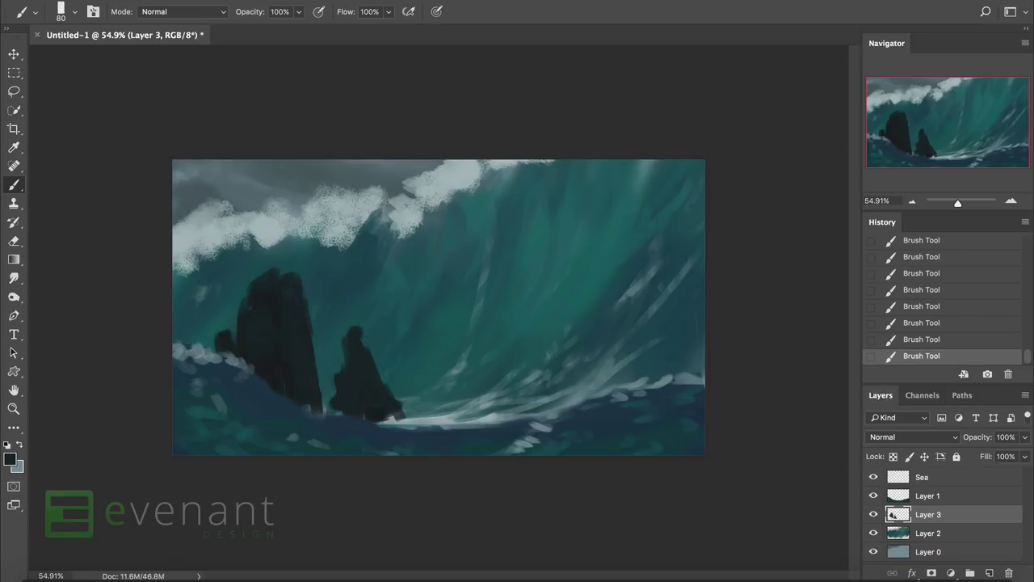
pyautogui.moveTo(287, 265); pyautogui.dragTo(267, 257)
pyautogui.hotkey('ctrl', 'shift', 'h')
pyautogui.moveTo(575, 287)
pyautogui.mouseDown()
pyautogui.moveTo(577, 260)
pyautogui.moveTo(602, 233)
pyautogui.moveTo(608, 255)
pyautogui.mouseUp()
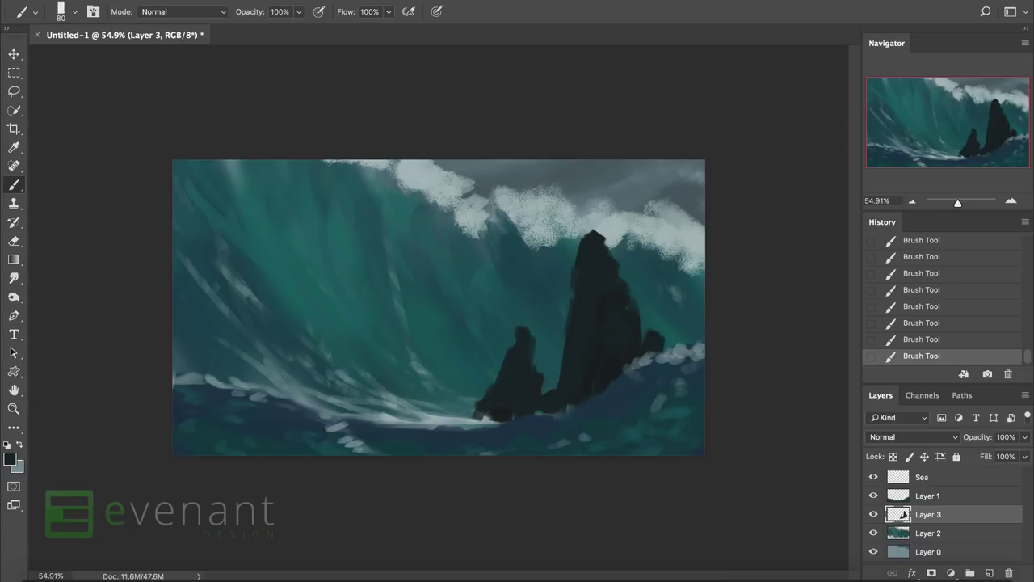
pyautogui.moveTo(405, 408)
pyautogui.mouseDown()
pyautogui.moveTo(427, 386)
pyautogui.moveTo(440, 420)
pyautogui.moveTo(501, 425)
pyautogui.mouseUp()
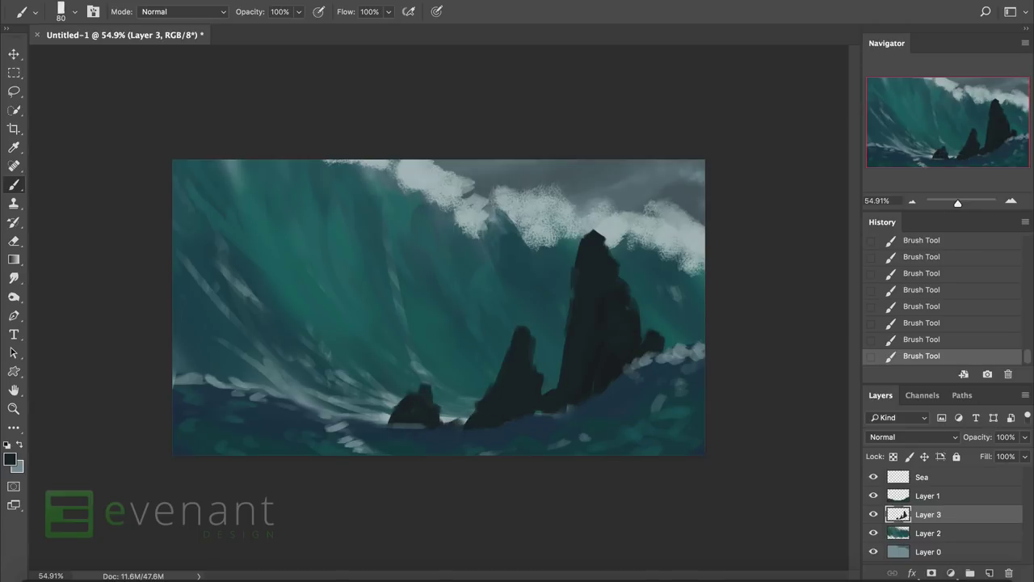
# Switch to a dark warm colour, add lighter patches, and paint an arch joining the rocks.
pyautogui.click(9, 459)
pyautogui.click(717, 353)
pyautogui.click(554, 298)
pyautogui.press('Return')
pyautogui.click(10, 459)
pyautogui.press('Return')
pyautogui.moveTo(594, 243); pyautogui.dragTo(606, 275)
pyautogui.moveTo(572, 333); pyautogui.dragTo(572, 361)
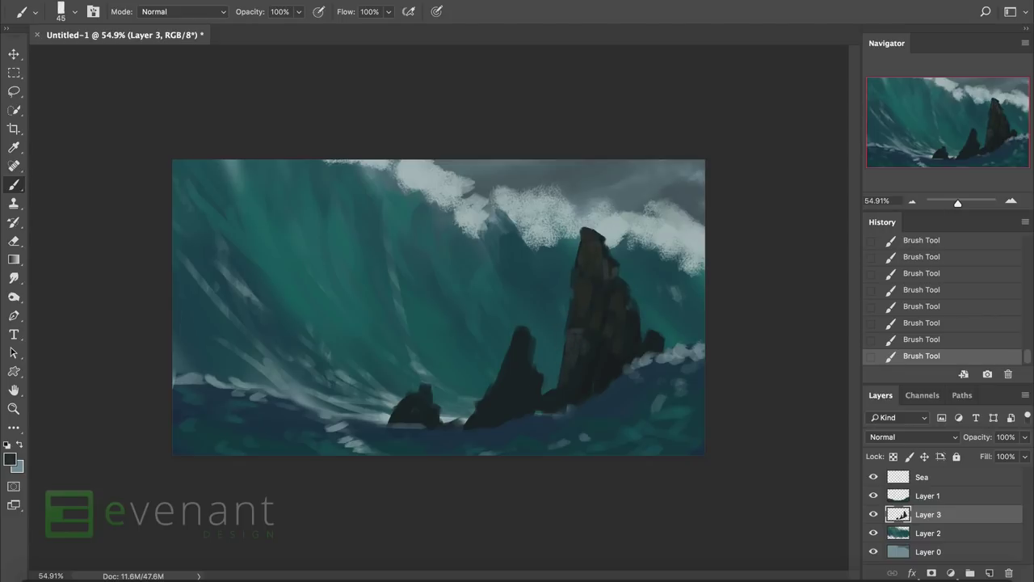
pyautogui.moveTo(523, 334); pyautogui.dragTo(569, 281)
pyautogui.moveTo(497, 351)
pyautogui.mouseDown()
pyautogui.moveTo(525, 312)
pyautogui.moveTo(539, 335)
pyautogui.moveTo(484, 397)
pyautogui.moveTo(489, 348)
pyautogui.moveTo(459, 422)
pyautogui.moveTo(467, 368)
pyautogui.mouseUp()
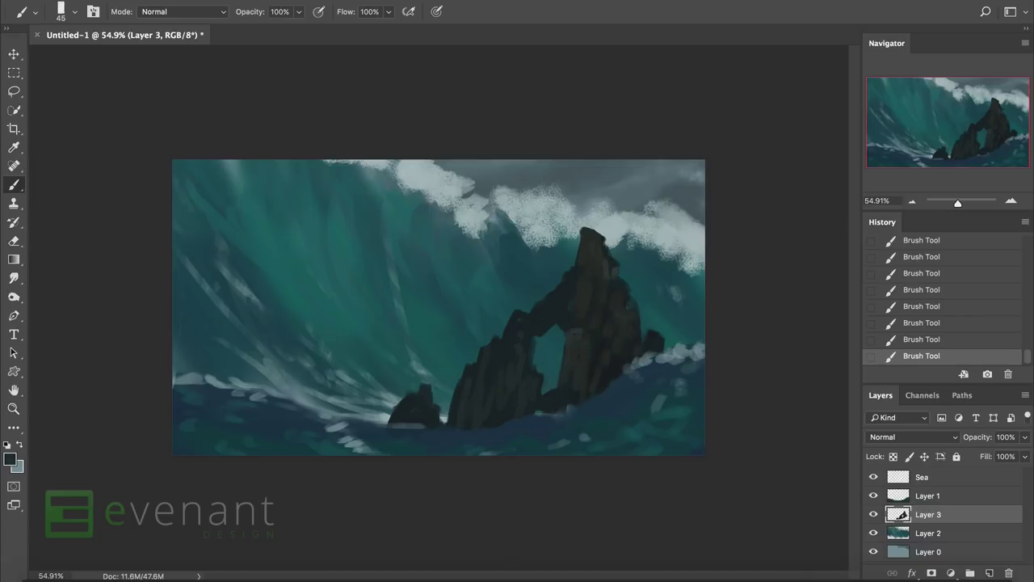
# Erase a round hole through the rock near the top of the arch.
pyautogui.press('e')
pyautogui.click(587, 310)
pyautogui.click(586, 307)
pyautogui.rightClick(347, 246)
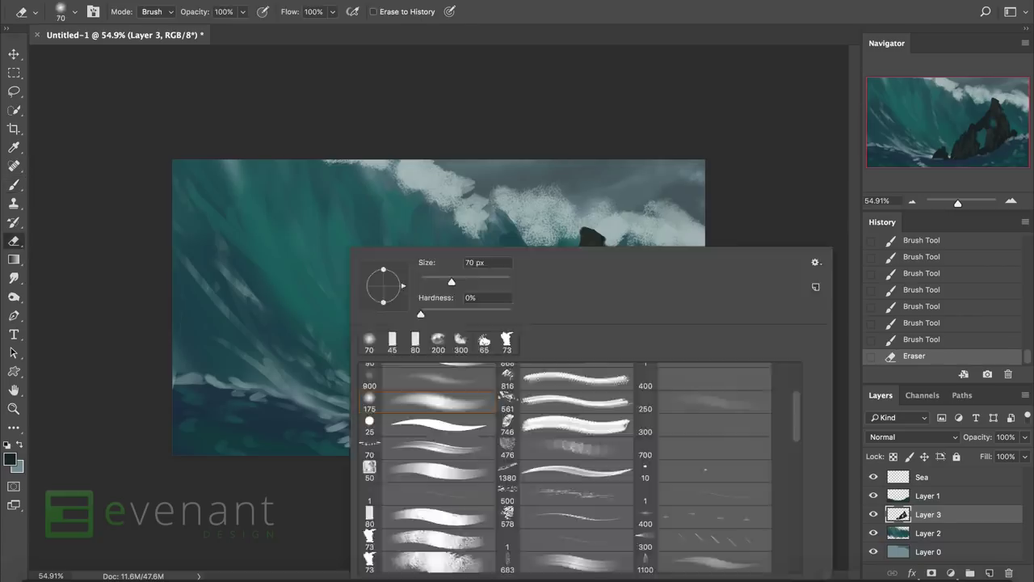
pyautogui.press('Escape')
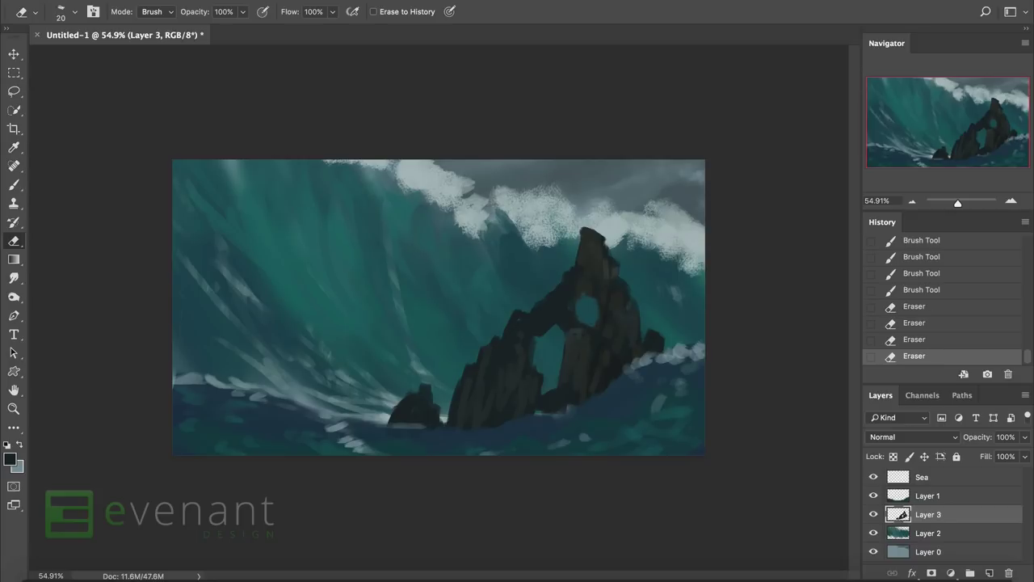
pyautogui.keyDown('alt'); pyautogui.click(585, 309); pyautogui.keyUp('alt')
# Refine the hole's edges and touch up the arch with a 45 px brush.
pyautogui.press('b')
pyautogui.click(581, 311)
pyautogui.click(585, 307)
pyautogui.click(587, 312)
pyautogui.click(584, 308)
pyautogui.click(587, 322)
pyautogui.click(585, 309)
pyautogui.click(587, 312)
pyautogui.click(584, 309)
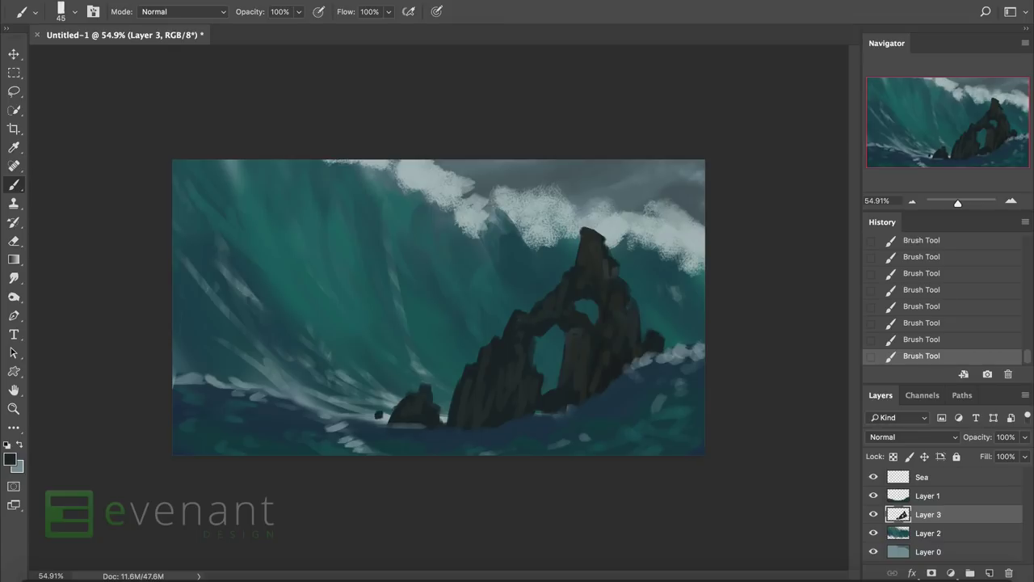
# Enlarge the rock layer with Perspective and Warp transforms toward the top right, then commit.
pyautogui.rightClick(626, 366)
pyautogui.hotkey('ctrl', 't')
pyautogui.rightClick(604, 259)
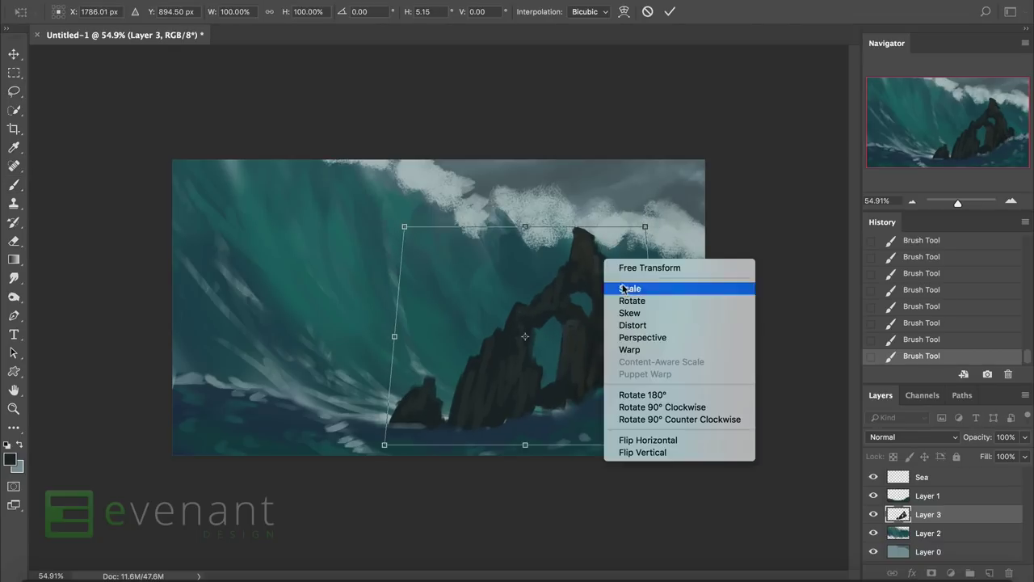
pyautogui.click(635, 337)
pyautogui.moveTo(670, 445)
pyautogui.mouseDown()
pyautogui.moveTo(687, 462)
pyautogui.moveTo(720, 455)
pyautogui.mouseUp()
pyautogui.rightClick(638, 315)
pyautogui.click(659, 406)
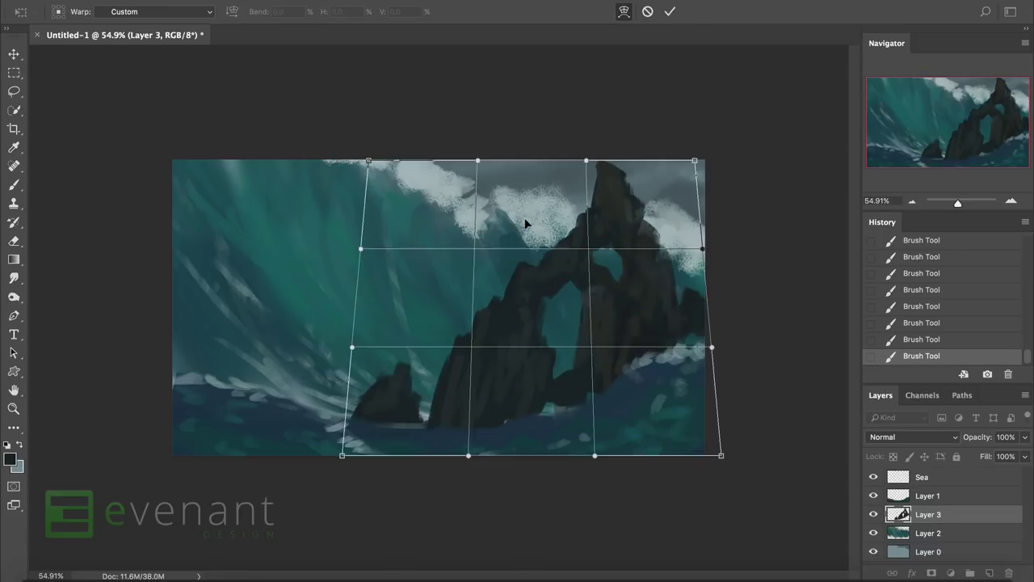
pyautogui.moveTo(528, 183)
pyautogui.mouseDown()
pyautogui.moveTo(563, 295)
pyautogui.moveTo(561, 231)
pyautogui.moveTo(610, 194)
pyautogui.moveTo(611, 231)
pyautogui.moveTo(651, 268)
pyautogui.mouseUp()
pyautogui.press('Return')
# Reshape and darken the rock's top spire and right edge, finishing with a 100 px brush.
pyautogui.click(546, 402)
pyautogui.moveTo(629, 201); pyautogui.dragTo(638, 220)
pyautogui.moveTo(610, 177); pyautogui.dragTo(647, 192)
pyautogui.moveTo(626, 191); pyautogui.dragTo(655, 243)
pyautogui.moveTo(655, 204); pyautogui.dragTo(684, 307)
pyautogui.moveTo(684, 272); pyautogui.dragTo(685, 322)
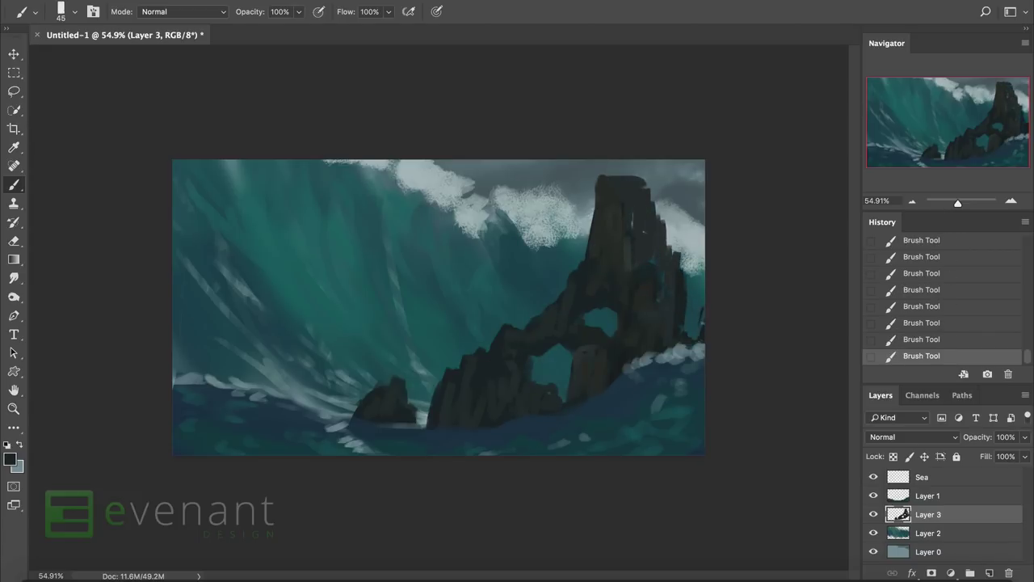
pyautogui.moveTo(675, 281)
pyautogui.mouseDown()
pyautogui.moveTo(687, 254)
pyautogui.moveTo(661, 315)
pyautogui.moveTo(653, 292)
pyautogui.moveTo(672, 323)
pyautogui.mouseUp()
pyautogui.press(']')
pyautogui.press(']')
pyautogui.press(']')
pyautogui.press(']')
pyautogui.press(']')
pyautogui.press(']')
pyautogui.moveTo(624, 213)
pyautogui.mouseDown()
pyautogui.moveTo(615, 240)
pyautogui.moveTo(619, 209)
pyautogui.moveTo(655, 249)
pyautogui.moveTo(671, 219)
pyautogui.moveTo(671, 292)
pyautogui.mouseUp()
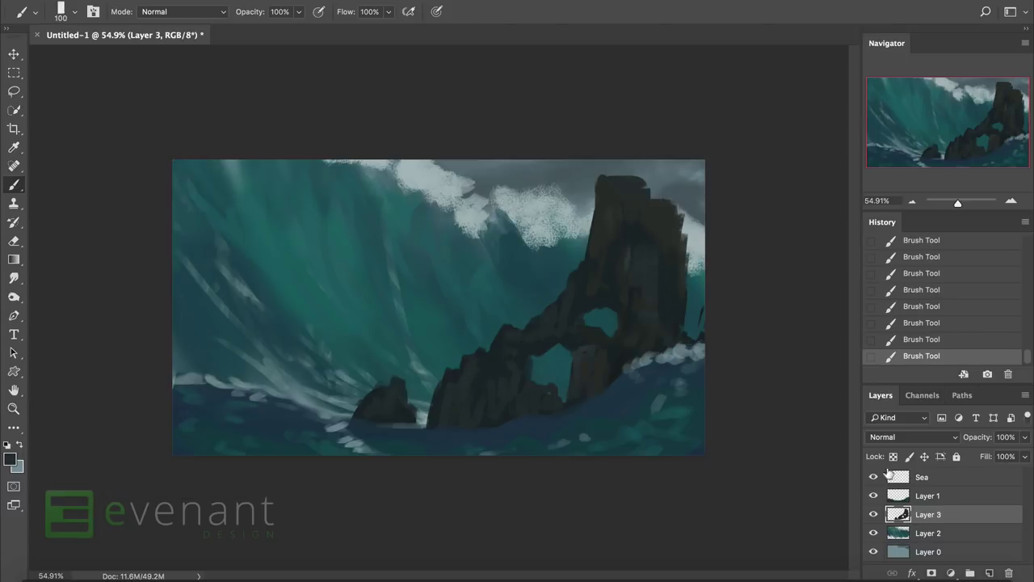
# Choose a large soft brush tip and an orange-shifted grey-teal paint colour.
pyautogui.rightClick(539, 398)
pyautogui.doubleClick(540, 397)
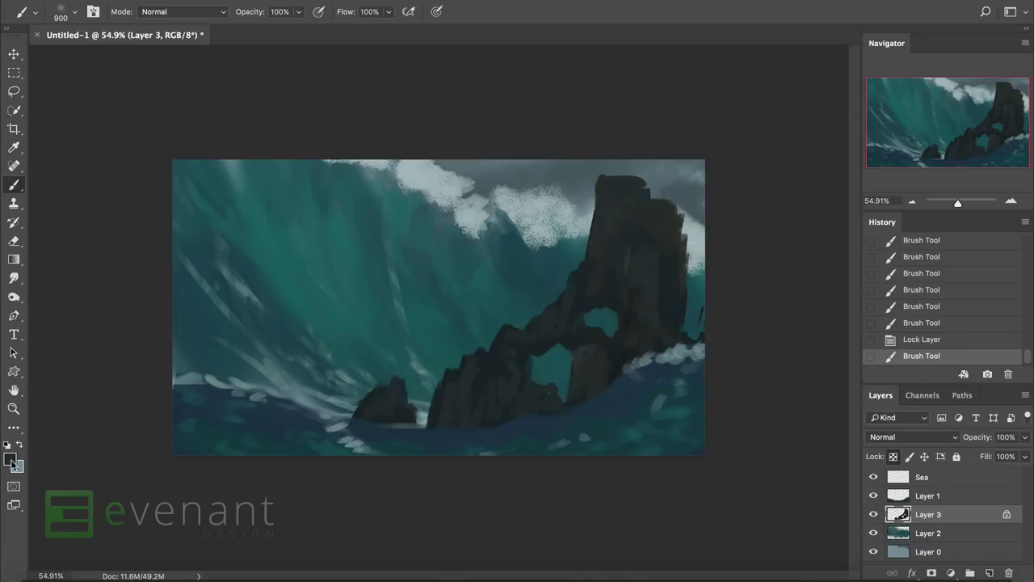
pyautogui.click(10, 459)
pyautogui.click(553, 268)
pyautogui.click(718, 323)
pyautogui.press('Return')
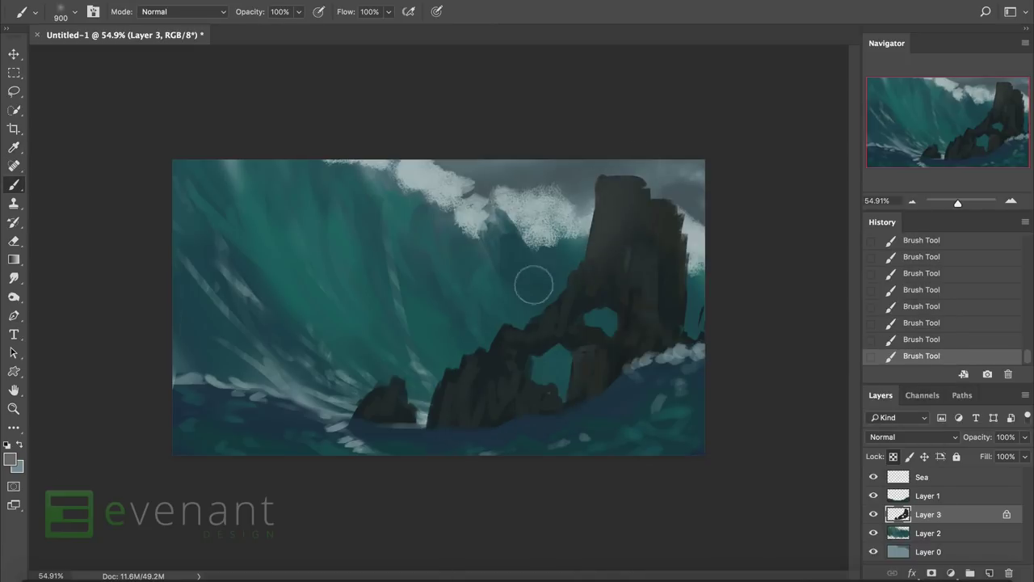
# Reset colours to black and white and set up a rotated 20 px brush tip.
pyautogui.click(16, 467)
pyautogui.press('Escape')
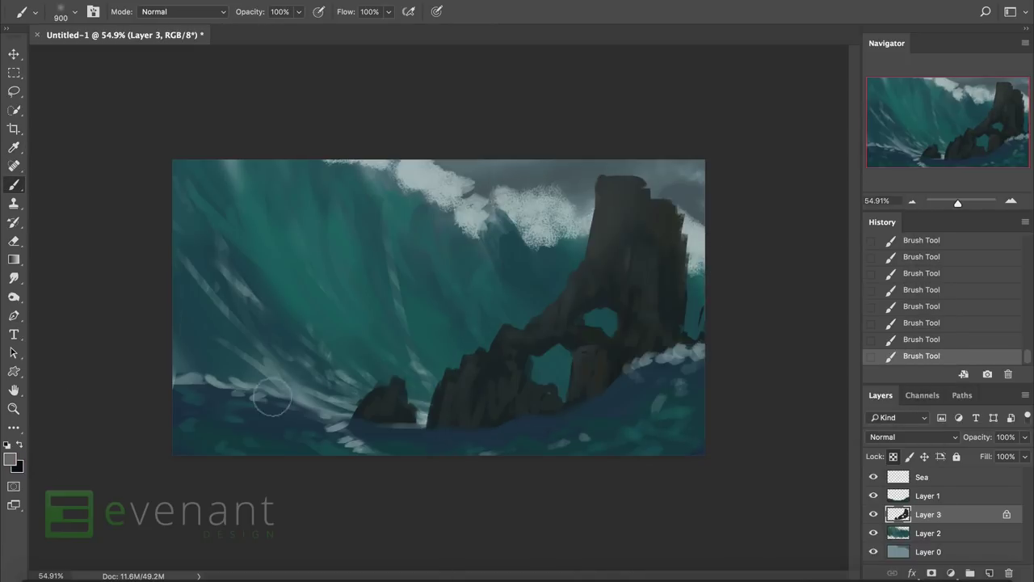
pyautogui.press('d')
pyautogui.press('[')
pyautogui.press('[')
pyautogui.press('[')
pyautogui.press('[')
pyautogui.press('[')
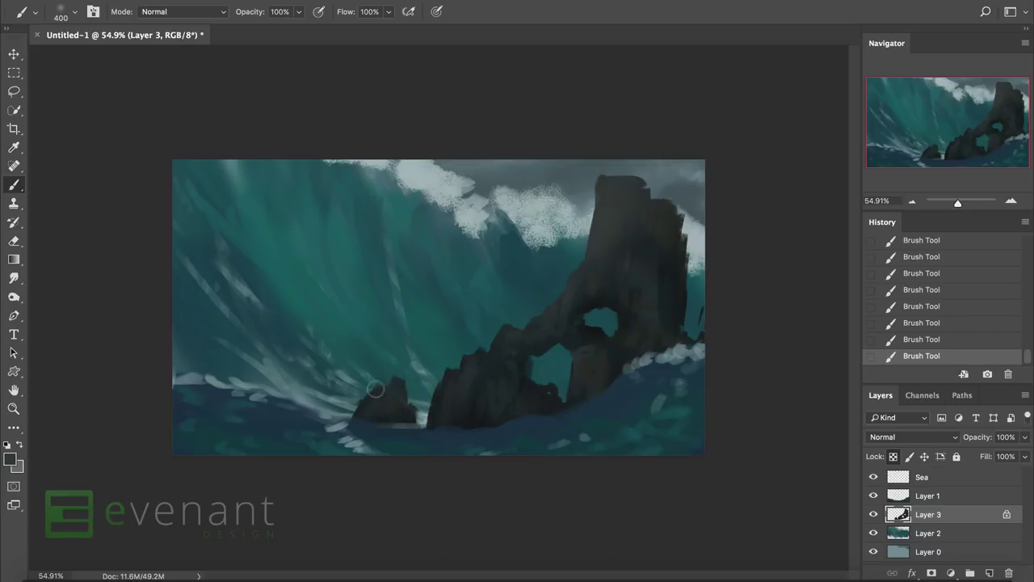
pyautogui.rightClick(622, 247)
pyautogui.scroll(2, 627, 422)
pyautogui.click(626, 428)
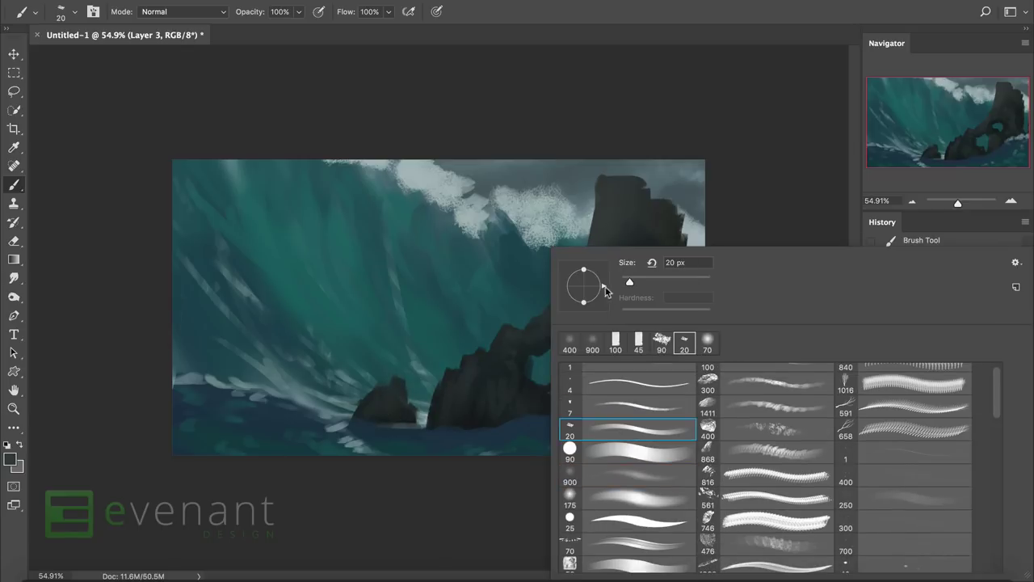
pyautogui.moveTo(605, 304); pyautogui.dragTo(566, 282)
pyautogui.click(622, 212)
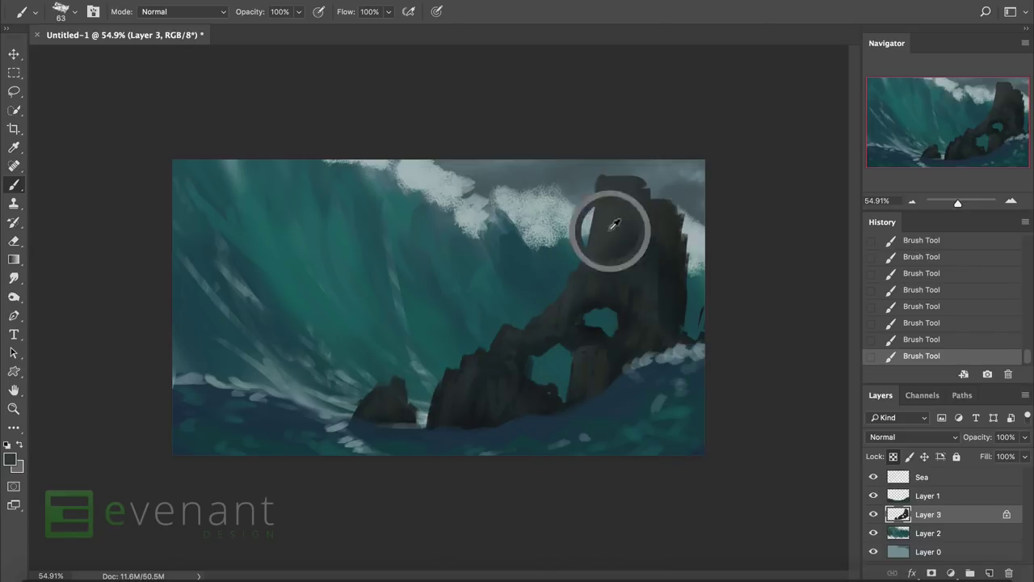
# Sample rock colours and dab small light highlights on the rock top, checking with a canvas flip.
pyautogui.keyDown('alt'); pyautogui.click(636, 206); pyautogui.keyUp('alt')
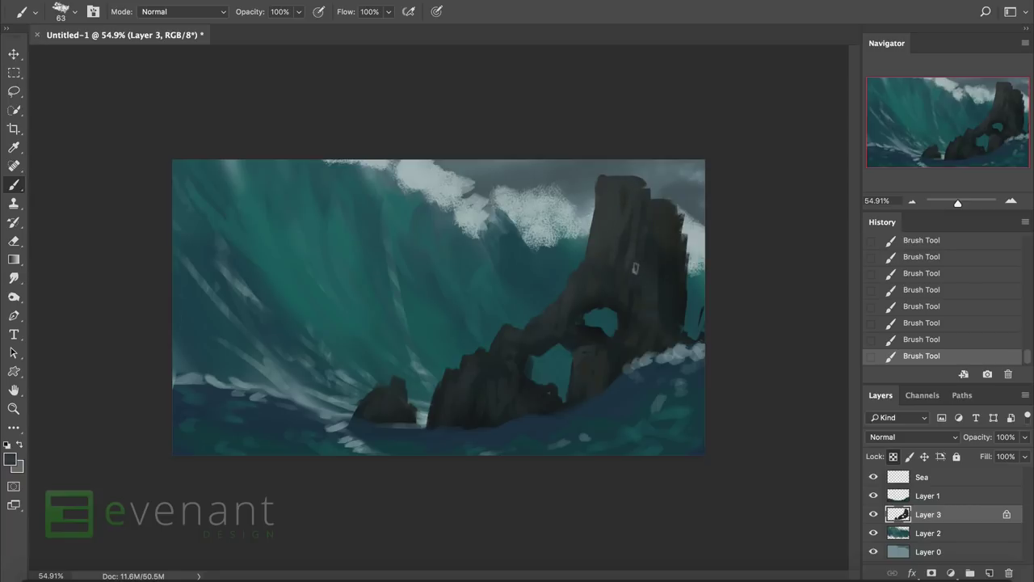
pyautogui.keyDown('alt'); pyautogui.click(671, 252); pyautogui.keyUp('alt')
pyautogui.press('/')
pyautogui.moveTo(653, 193)
pyautogui.mouseDown()
pyautogui.moveTo(648, 218)
pyautogui.moveTo(645, 185)
pyautogui.moveTo(632, 236)
pyautogui.moveTo(645, 231)
pyautogui.moveTo(609, 189)
pyautogui.mouseUp()
pyautogui.keyDown('alt'); pyautogui.click(614, 194); pyautogui.keyUp('alt')
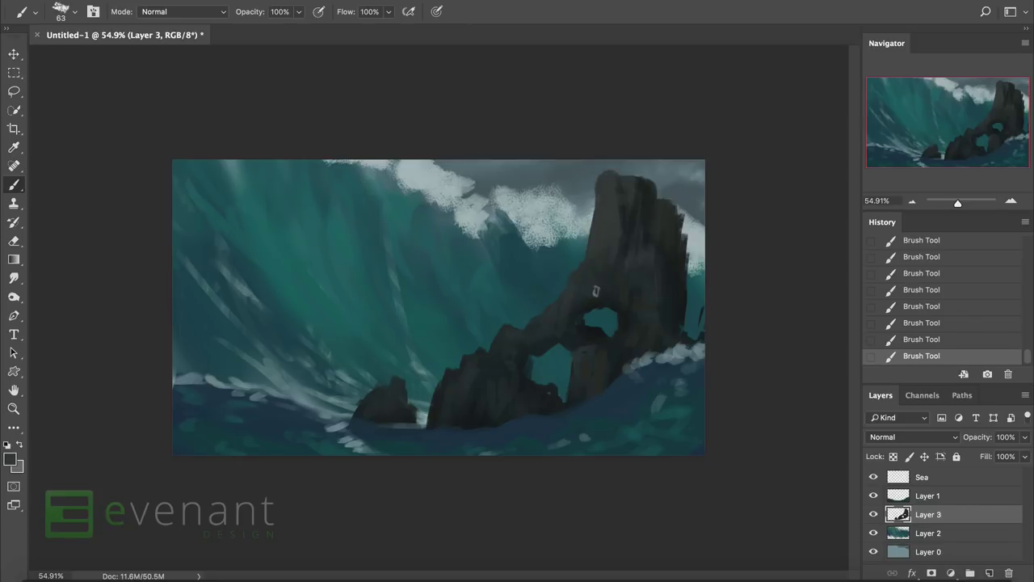
pyautogui.keyDown('alt'); pyautogui.click(544, 343); pyautogui.keyUp('alt')
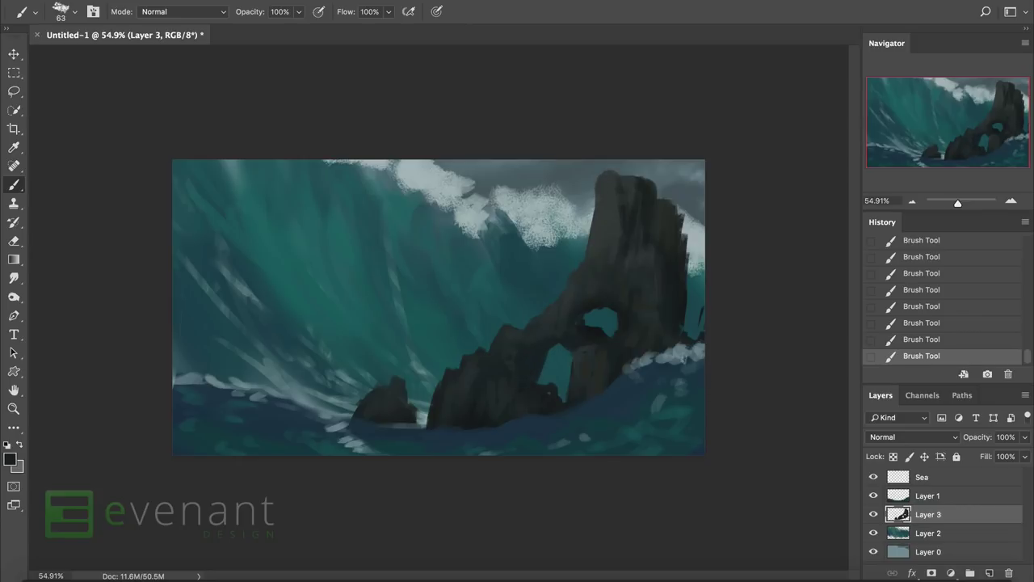
pyautogui.press('h')
pyautogui.click(168, 306)
pyautogui.press('h')
# Add a new Layer 4 above Layer 1 and start picking a yellow-shifted colour.
pyautogui.click(878, 497)
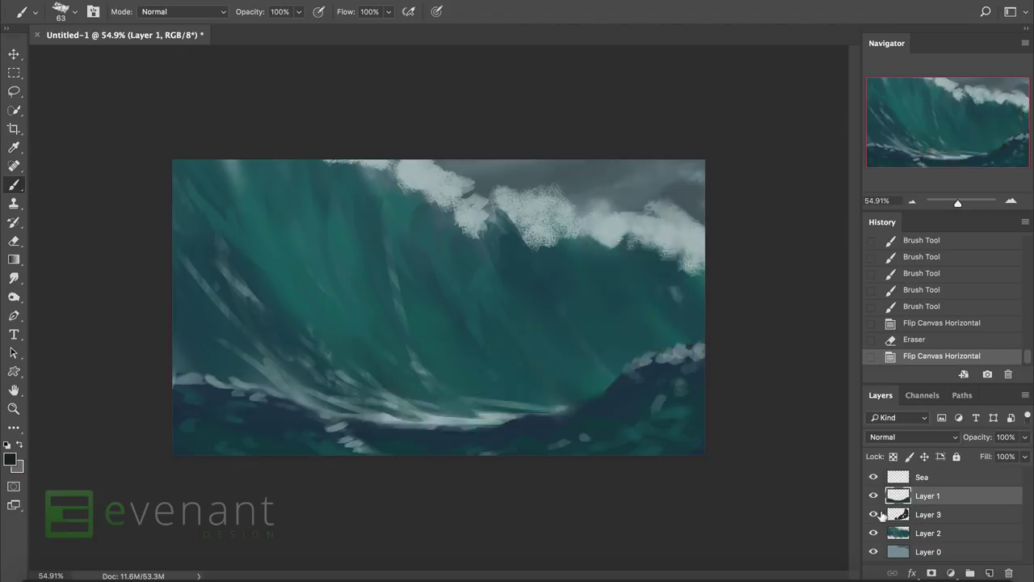
pyautogui.click(915, 514)
pyautogui.hotkey('ctrl', 'shift', 'alt', 'n')
pyautogui.click(10, 459)
pyautogui.moveTo(715, 234); pyautogui.dragTo(714, 324)
# Pick a dark colour and paint the ship's hull and rising bow strokes on Layer 4.
pyautogui.click(591, 312)
pyautogui.press('Return')
pyautogui.click(241, 345)
pyautogui.moveTo(214, 355); pyautogui.dragTo(295, 291)
pyautogui.moveTo(242, 338)
pyautogui.mouseDown()
pyautogui.moveTo(220, 376)
pyautogui.moveTo(306, 279)
pyautogui.moveTo(312, 393)
pyautogui.moveTo(323, 333)
pyautogui.moveTo(317, 349)
pyautogui.mouseUp()
pyautogui.press('e')
pyautogui.press('b')
pyautogui.moveTo(295, 307); pyautogui.dragTo(291, 352)
# Fill in the dark hull's lower left, right side and bow tip.
pyautogui.rightClick(299, 249)
pyautogui.press('Escape')
pyautogui.moveTo(233, 337)
pyautogui.mouseDown()
pyautogui.moveTo(271, 390)
pyautogui.moveTo(302, 399)
pyautogui.mouseUp()
pyautogui.moveTo(298, 331); pyautogui.dragTo(307, 410)
pyautogui.moveTo(309, 293); pyautogui.dragTo(314, 301)
pyautogui.moveTo(218, 353)
pyautogui.mouseDown()
pyautogui.moveTo(209, 379)
pyautogui.moveTo(228, 340)
pyautogui.moveTo(202, 360)
pyautogui.mouseUp()
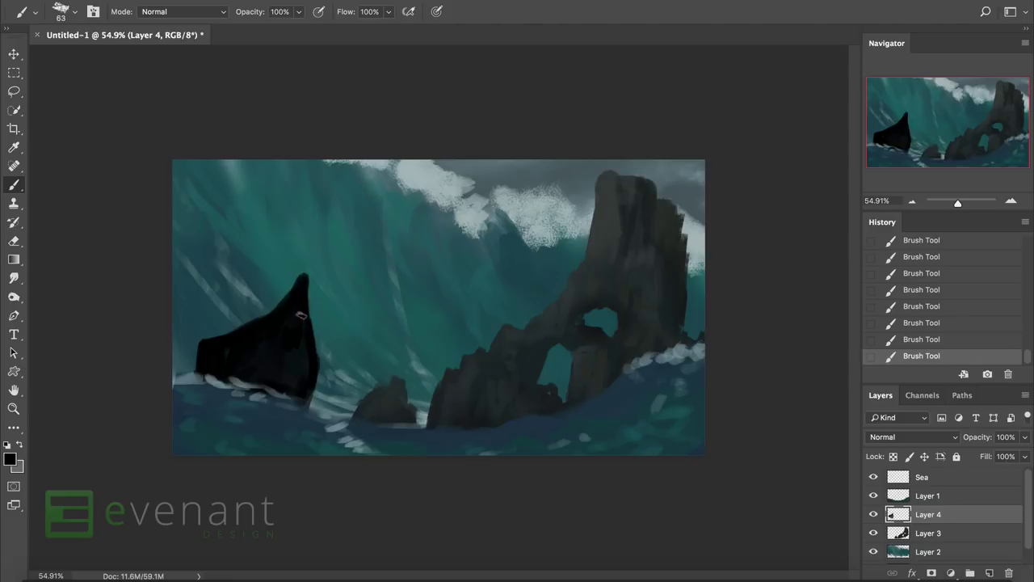
# Shrink, tilt and warp the boat hull with Free Transform.
pyautogui.rightClick(315, 312)
pyautogui.click(355, 436)
pyautogui.moveTo(319, 404); pyautogui.dragTo(350, 381)
pyautogui.rightClick(299, 333)
pyautogui.click(323, 440)
pyautogui.moveTo(325, 313); pyautogui.dragTo(335, 303)
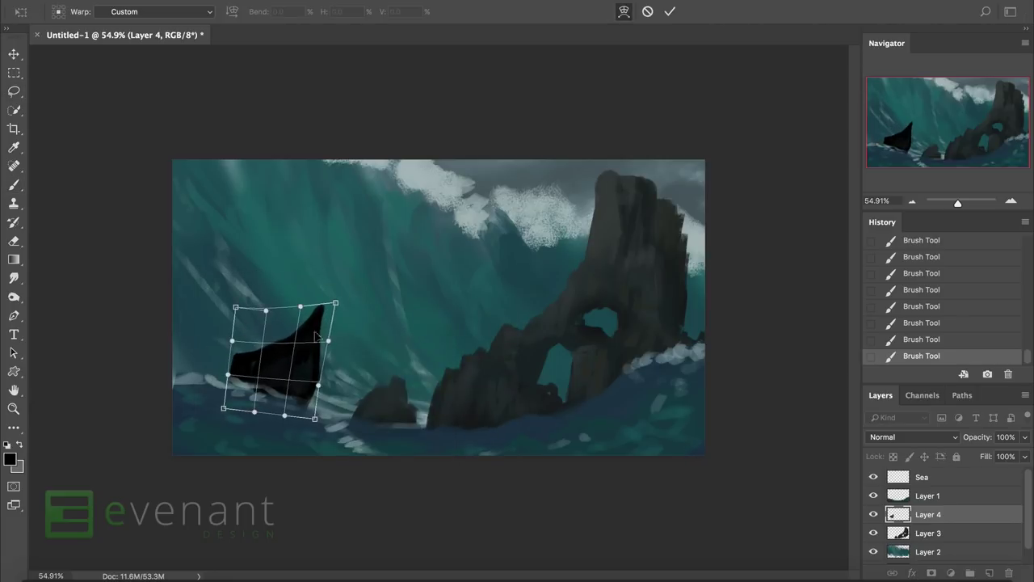
pyautogui.moveTo(243, 356); pyautogui.dragTo(229, 362)
pyautogui.press('Return')
# Touch up the hull and paint a tall straight mast with a 25 px brush.
pyautogui.press('b')
pyautogui.click(299, 386)
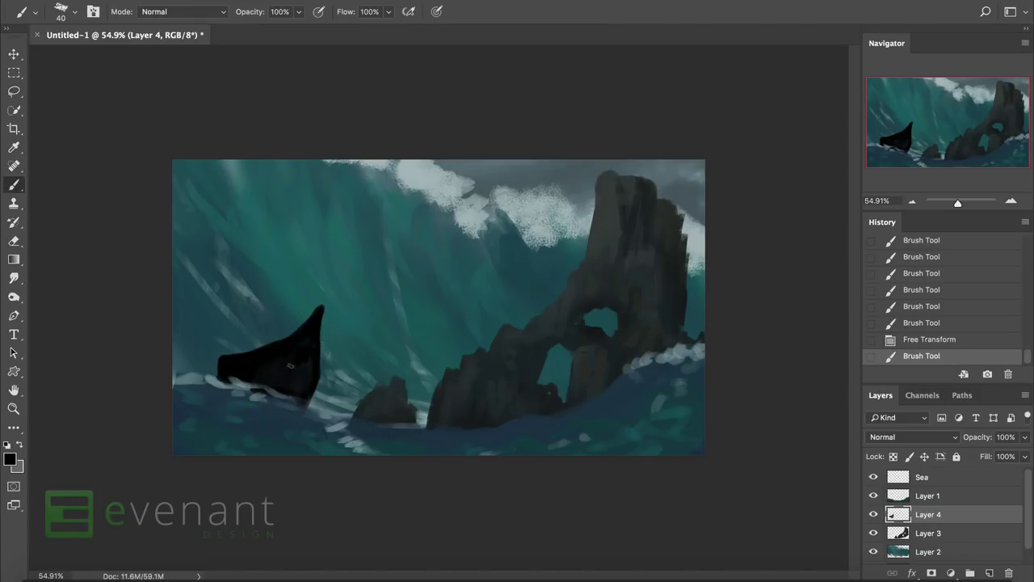
pyautogui.click(281, 379)
pyautogui.press('[')
pyautogui.press('[')
pyautogui.press('[')
pyautogui.click(326, 170)
pyautogui.keyDown('shift'); pyautogui.click(279, 336); pyautogui.keyUp('shift')
pyautogui.moveTo(298, 243); pyautogui.dragTo(272, 344)
pyautogui.click(271, 349)
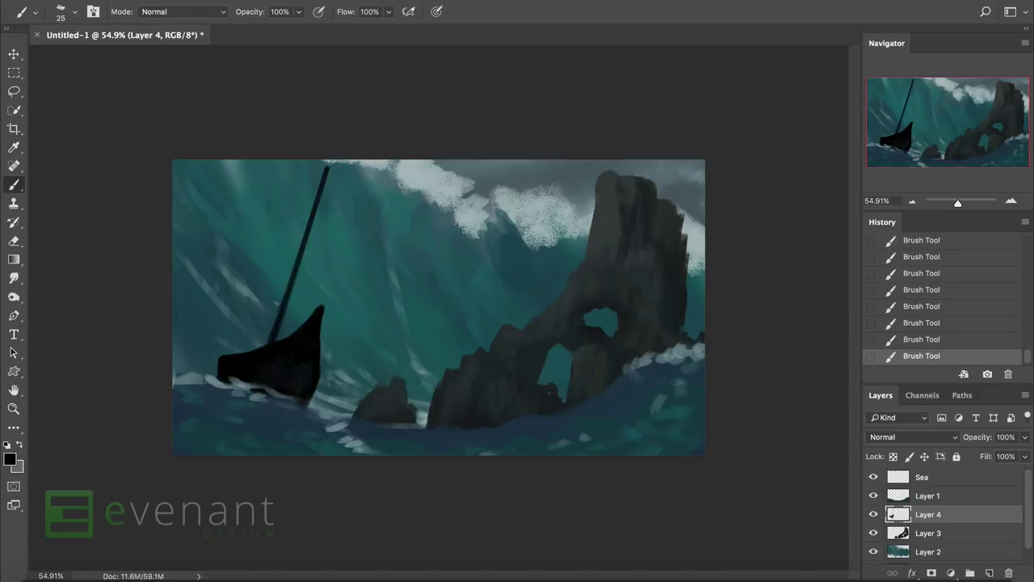
# Paint a thin boom across the boat.
pyautogui.keyDown('alt'); pyautogui.click(488, 209); pyautogui.keyUp('alt')
pyautogui.hotkey('ctrl', 'z')
pyautogui.hotkey('ctrl', 'z')
pyautogui.hotkey('ctrl', 'shift', 'z')
pyautogui.moveTo(188, 345); pyautogui.dragTo(274, 340)
# Set the paint colour to reddish-brown 47322a.
pyautogui.click(10, 459)
pyautogui.click(586, 306)
pyautogui.moveTo(719, 319); pyautogui.dragTo(720, 338)
pyautogui.click(581, 288)
pyautogui.click(593, 290)
pyautogui.click(847, 151)
pyautogui.click(10, 459)
pyautogui.press('Return')
pyautogui.click(10, 459)
pyautogui.press('Return')
# Start the reddish-brown sail and draw a rigging line from mast top to stern.
pyautogui.moveTo(263, 282); pyautogui.dragTo(200, 339)
pyautogui.moveTo(323, 170); pyautogui.dragTo(199, 331)
pyautogui.hotkey('ctrl', 'z')
pyautogui.moveTo(317, 186); pyautogui.dragTo(189, 341)
pyautogui.rightClick(309, 230)
pyautogui.click(388, 438)
# Fill the main sail with a 50 px brush and paint a small pennant sail beside the mast top.
pyautogui.press('Return')
pyautogui.moveTo(295, 220)
pyautogui.mouseDown()
pyautogui.moveTo(266, 275)
pyautogui.moveTo(271, 291)
pyautogui.moveTo(243, 319)
pyautogui.moveTo(220, 315)
pyautogui.moveTo(234, 325)
pyautogui.mouseUp()
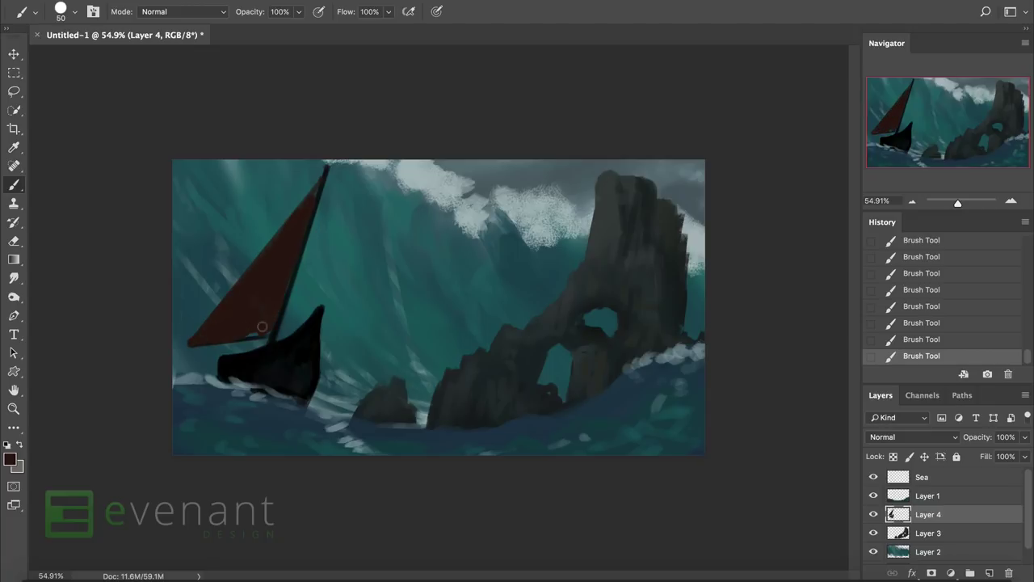
pyautogui.moveTo(337, 194)
pyautogui.mouseDown()
pyautogui.moveTo(326, 227)
pyautogui.moveTo(342, 186)
pyautogui.moveTo(327, 227)
pyautogui.mouseUp()
pyautogui.press('e')
pyautogui.press('b')
pyautogui.moveTo(347, 220)
pyautogui.mouseDown()
pyautogui.moveTo(344, 184)
pyautogui.moveTo(312, 299)
pyautogui.mouseUp()
# Paint a second sail right of the mast and a diagonal rigging line to the boat.
pyautogui.moveTo(338, 246); pyautogui.dragTo(341, 317)
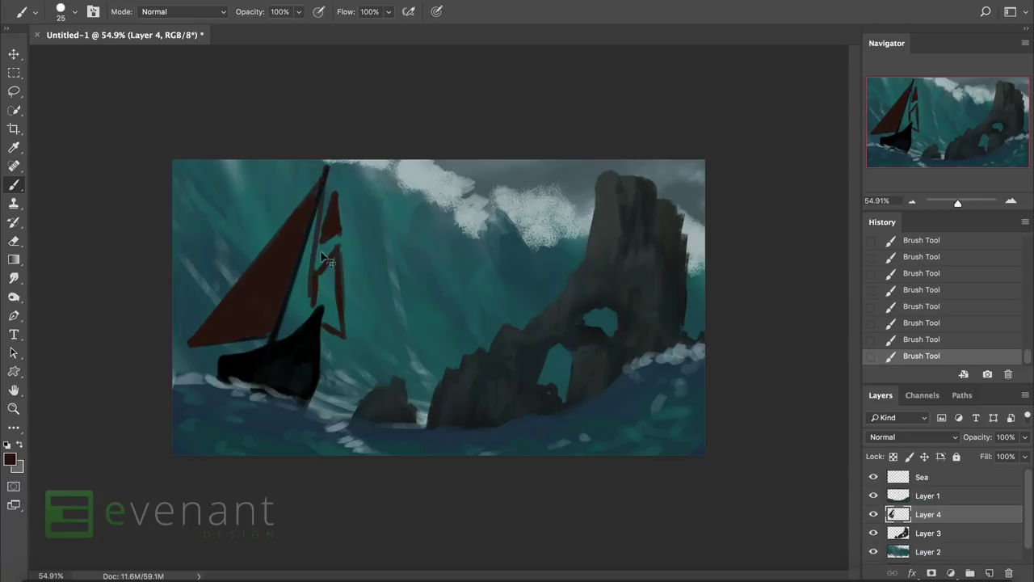
pyautogui.moveTo(327, 182)
pyautogui.mouseDown()
pyautogui.moveTo(320, 305)
pyautogui.moveTo(323, 264)
pyautogui.mouseUp()
pyautogui.moveTo(297, 273); pyautogui.dragTo(310, 309)
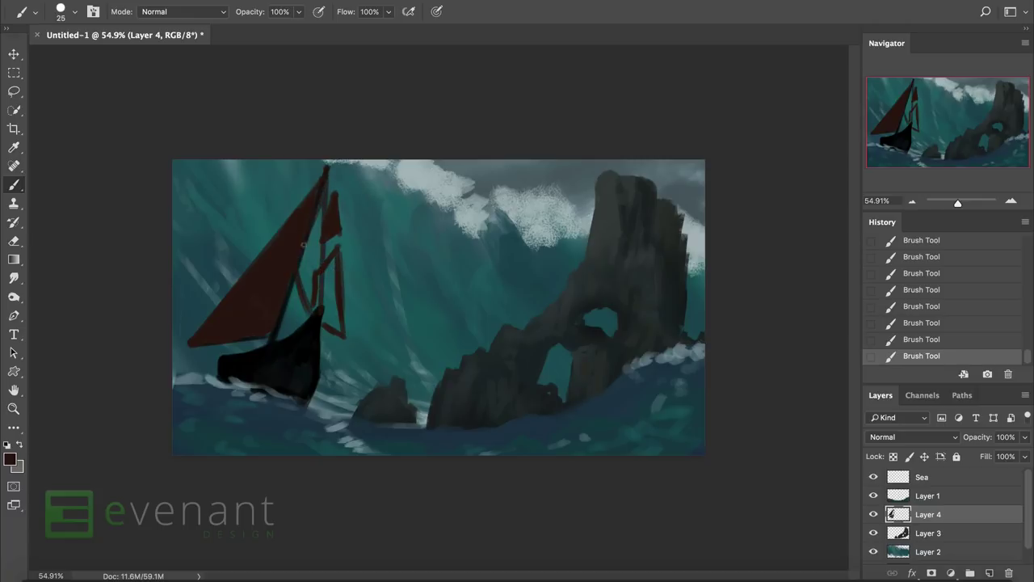
pyautogui.moveTo(316, 199)
pyautogui.mouseDown()
pyautogui.moveTo(315, 315)
pyautogui.moveTo(332, 253)
pyautogui.mouseUp()
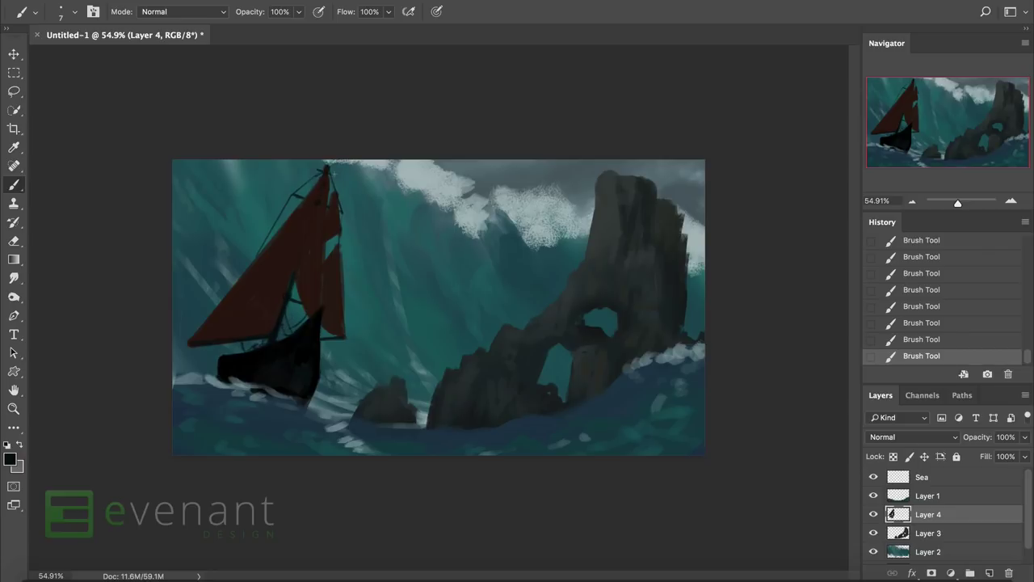
# Undo three strokes, mirror the canvas, and trial-enlarge and warp the ship before cancelling.
pyautogui.hotkey('ctrl', 'alt', 'z')
pyautogui.hotkey('ctrl', 'alt', 'z')
pyautogui.hotkey('ctrl', 'alt', 'z')
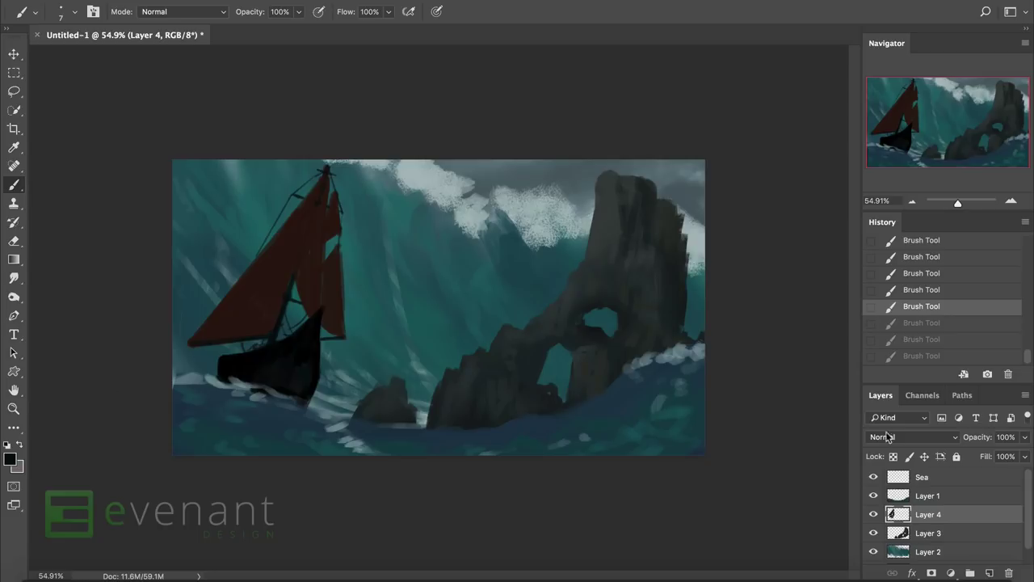
pyautogui.hotkey('ctrl', 'alt', 'shift', 'h')
pyautogui.rightClick(584, 314)
pyautogui.click(614, 441)
pyautogui.moveTo(690, 164); pyautogui.dragTo(695, 69)
pyautogui.rightClick(623, 243)
pyautogui.click(647, 337)
pyautogui.moveTo(529, 296); pyautogui.dragTo(510, 275)
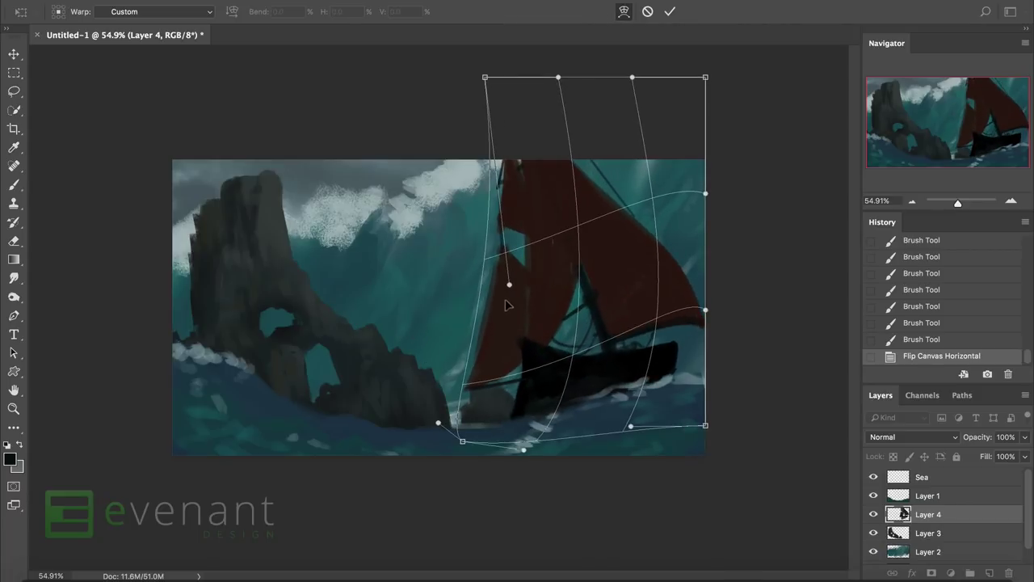
pyautogui.press('Escape')
# Scale the ship on Layer 4 larger with a slight tilt and apply the transform.
pyautogui.hotkey('ctrl', 't')
pyautogui.rightClick(636, 273)
pyautogui.click(658, 363)
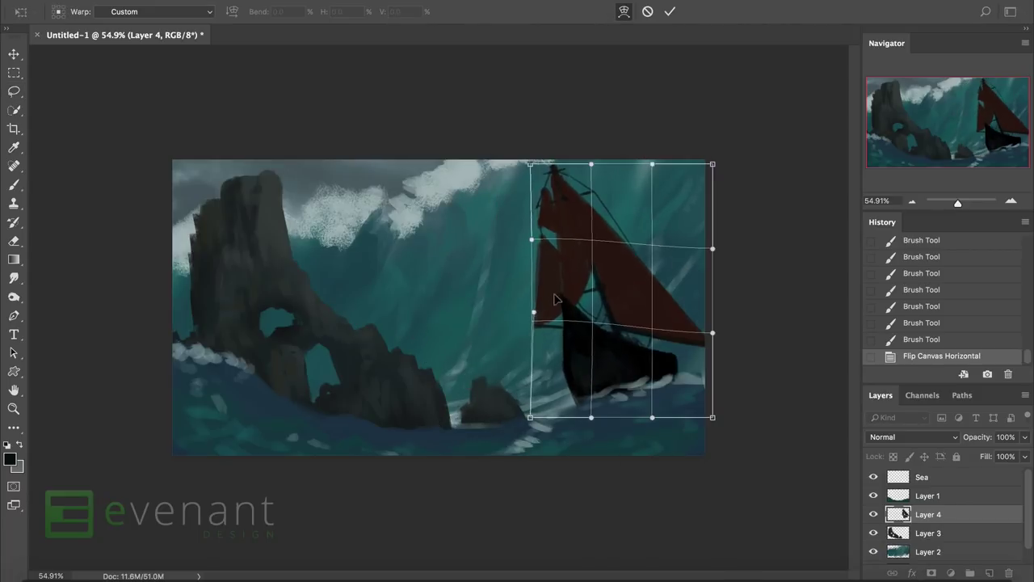
pyautogui.rightClick(561, 247)
pyautogui.click(598, 226)
pyautogui.moveTo(713, 164)
pyautogui.mouseDown()
pyautogui.moveTo(733, 134)
pyautogui.moveTo(691, 229)
pyautogui.moveTo(723, 291)
pyautogui.moveTo(679, 190)
pyautogui.mouseUp()
pyautogui.press('Return')
pyautogui.press('l')
pyautogui.click(926, 551)
# Select the rock arch layer and shrink and reposition it with Free Transform.
pyautogui.click(917, 533)
pyautogui.rightClick(390, 289)
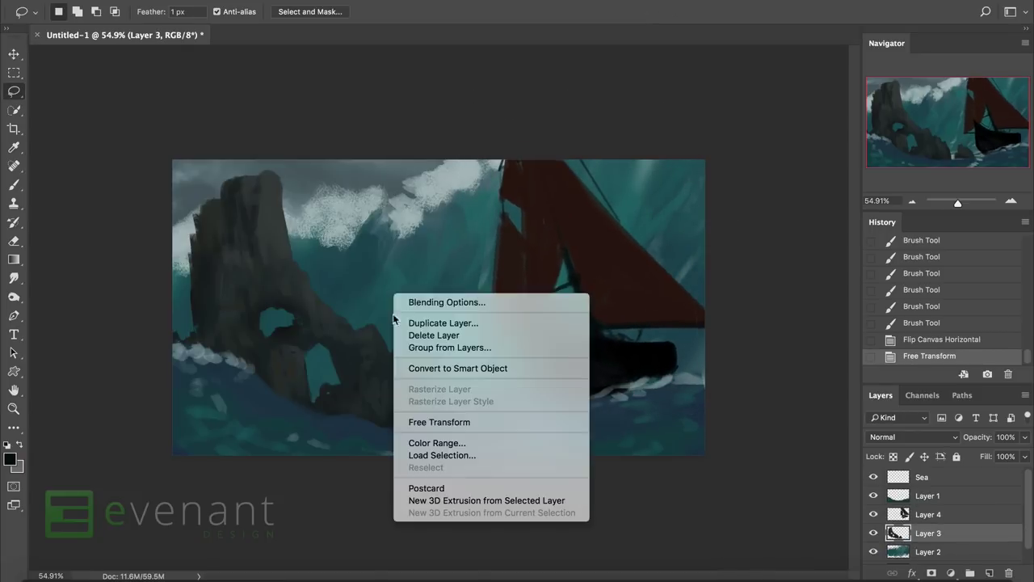
pyautogui.rightClick(412, 346)
pyautogui.click(440, 486)
pyautogui.moveTo(537, 164); pyautogui.dragTo(503, 190)
pyautogui.moveTo(458, 234); pyautogui.dragTo(472, 366)
# Flip the rock arch horizontally, rotate and resize it, then apply the transform.
pyautogui.rightClick(473, 365)
pyautogui.click(503, 533)
pyautogui.moveTo(657, 417); pyautogui.dragTo(753, 58)
pyautogui.moveTo(487, 303); pyautogui.dragTo(479, 409)
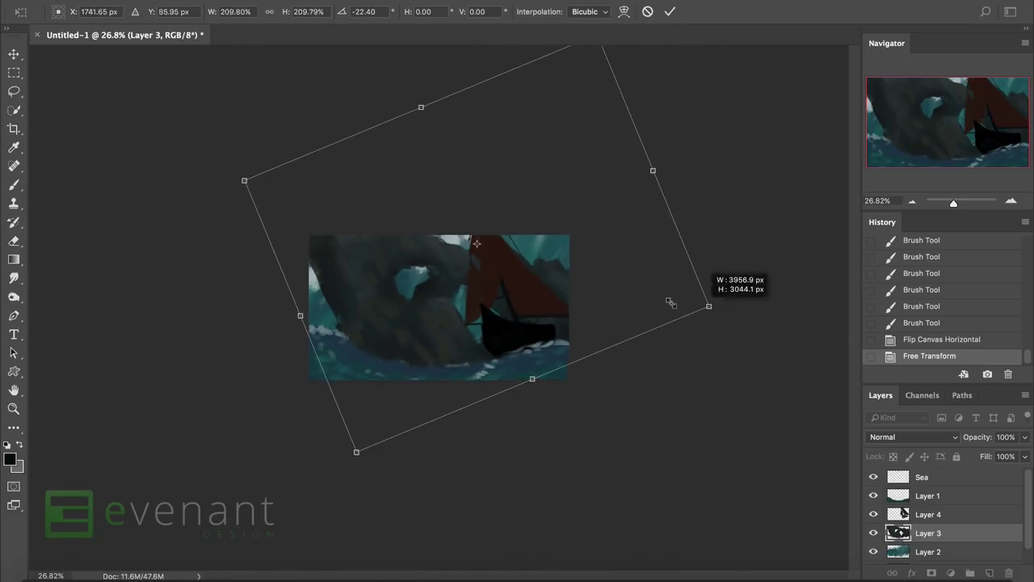
pyautogui.moveTo(594, 277); pyautogui.dragTo(485, 347)
pyautogui.hotkey('ctrl', '0')
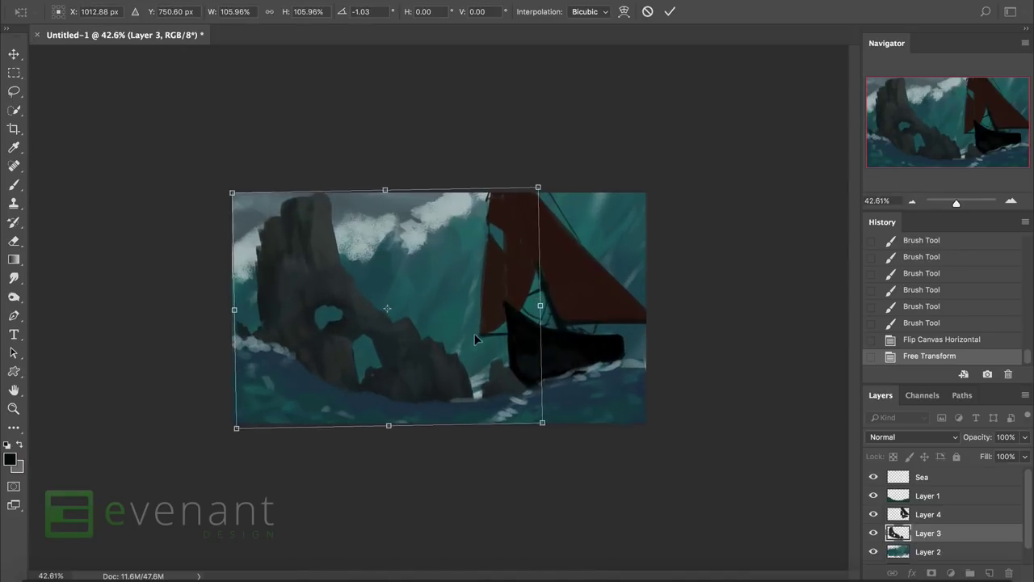
pyautogui.moveTo(542, 422); pyautogui.dragTo(537, 417)
pyautogui.hotkey('ctrl', '+')
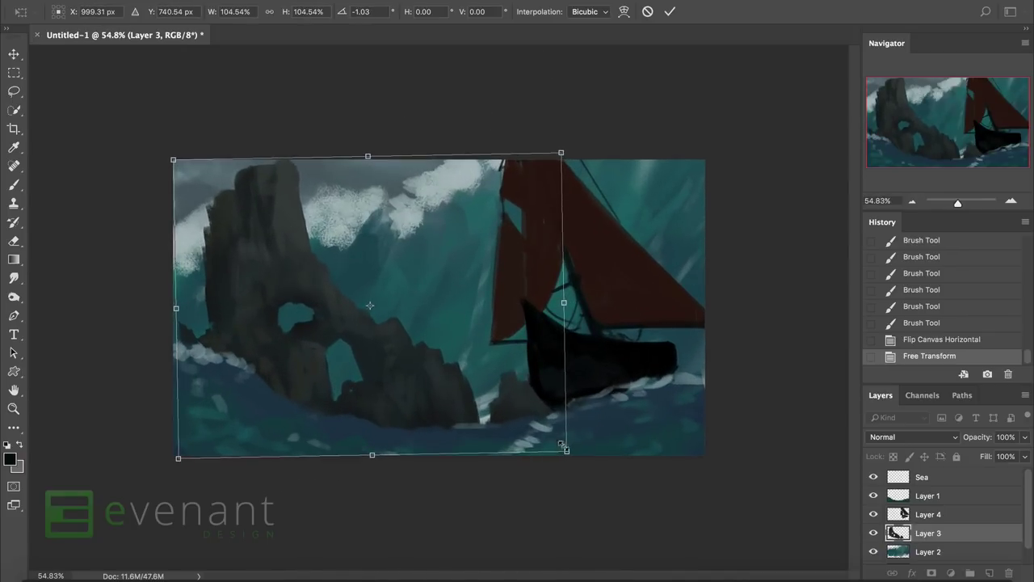
pyautogui.press('Return')
# Darken the rock arch up to its top with a 20 px brush.
pyautogui.press('b')
pyautogui.rightClick(474, 364)
pyautogui.press('Escape')
pyautogui.rightClick(488, 406)
pyautogui.click(565, 323)
pyautogui.moveTo(271, 295)
pyautogui.mouseDown()
pyautogui.moveTo(281, 327)
pyautogui.moveTo(304, 298)
pyautogui.moveTo(305, 317)
pyautogui.mouseUp()
pyautogui.press('e')
pyautogui.press('b')
pyautogui.moveTo(295, 283); pyautogui.dragTo(306, 313)
pyautogui.moveTo(283, 267); pyautogui.dragTo(291, 291)
pyautogui.moveTo(275, 242); pyautogui.dragTo(274, 265)
pyautogui.moveTo(250, 202); pyautogui.dragTo(241, 215)
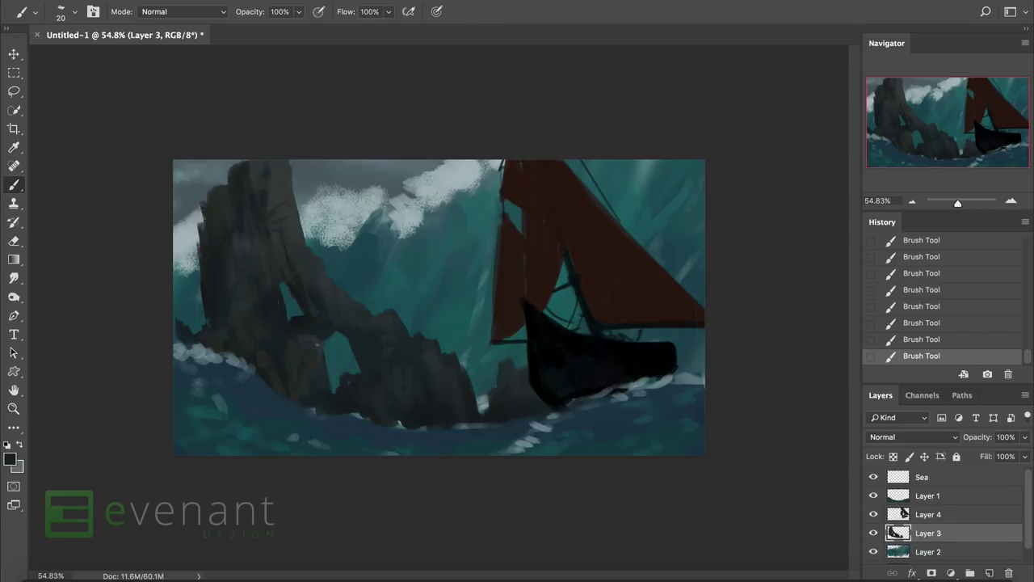
# Sample the rock's dark colour, dab strokes on the arch and erase its left edge.
pyautogui.keyDown('alt'); pyautogui.click(319, 331); pyautogui.keyUp('alt')
pyautogui.moveTo(356, 333); pyautogui.dragTo(371, 333)
pyautogui.moveTo(333, 393)
pyautogui.mouseDown()
pyautogui.moveTo(339, 343)
pyautogui.moveTo(320, 338)
pyautogui.mouseUp()
pyautogui.moveTo(320, 355); pyautogui.dragTo(331, 343)
pyautogui.moveTo(330, 386); pyautogui.dragTo(334, 393)
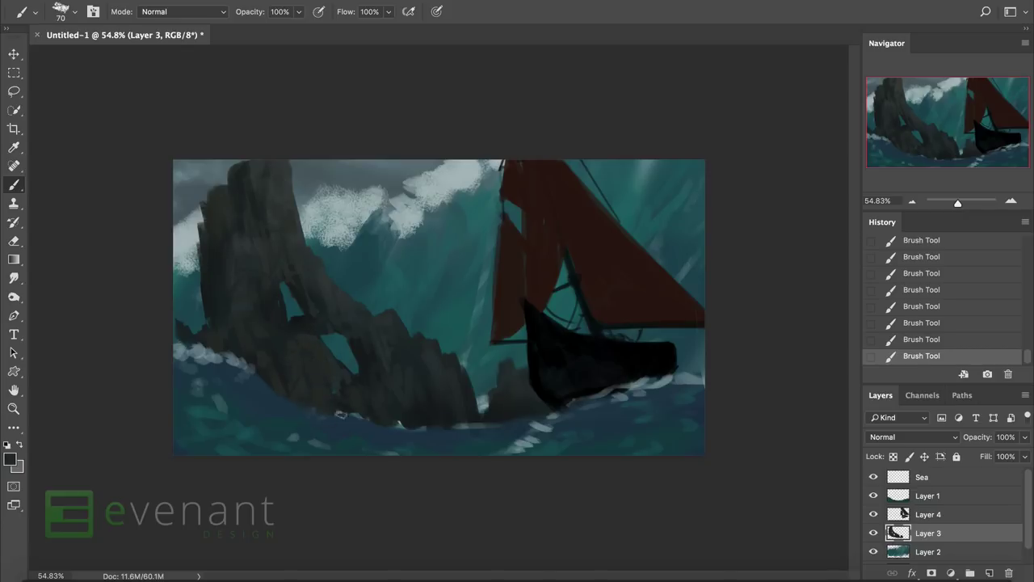
pyautogui.moveTo(205, 293); pyautogui.dragTo(186, 342)
pyautogui.moveTo(206, 323)
pyautogui.mouseDown()
pyautogui.moveTo(194, 260)
pyautogui.moveTo(200, 194)
pyautogui.moveTo(215, 184)
pyautogui.mouseUp()
# Shrink and shift the rock layer with Free Transform.
pyautogui.press('m')
pyautogui.rightClick(388, 297)
pyautogui.click(452, 426)
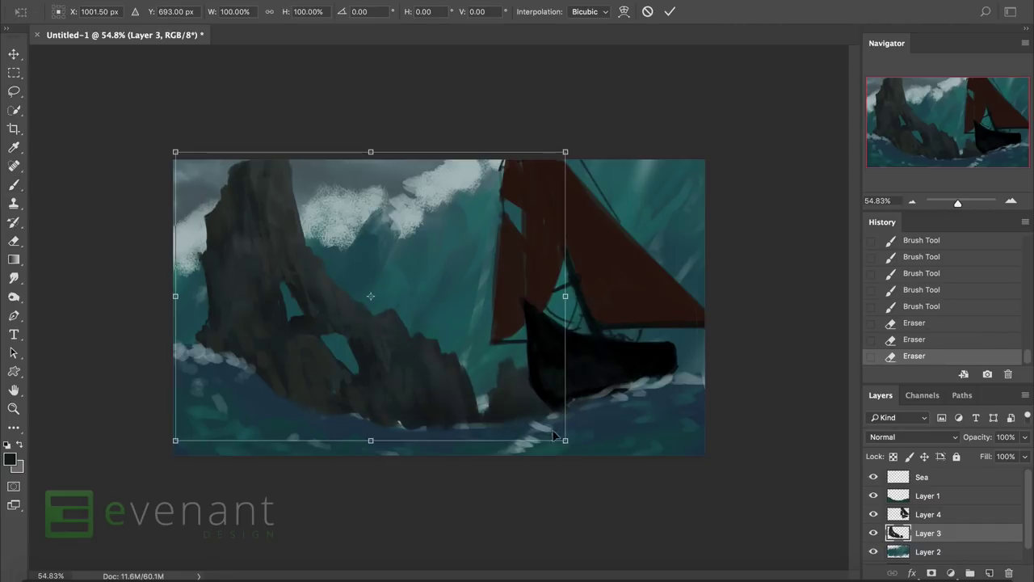
pyautogui.moveTo(565, 436)
pyautogui.mouseDown()
pyautogui.moveTo(487, 401)
pyautogui.moveTo(492, 412)
pyautogui.mouseUp()
pyautogui.press('Return')
# Repaint the left rock into a taller spire with a squarer top.
pyautogui.press('b')
pyautogui.moveTo(252, 270); pyautogui.dragTo(234, 301)
pyautogui.moveTo(267, 180)
pyautogui.mouseDown()
pyautogui.moveTo(276, 193)
pyautogui.moveTo(242, 212)
pyautogui.moveTo(268, 205)
pyautogui.moveTo(251, 176)
pyautogui.mouseUp()
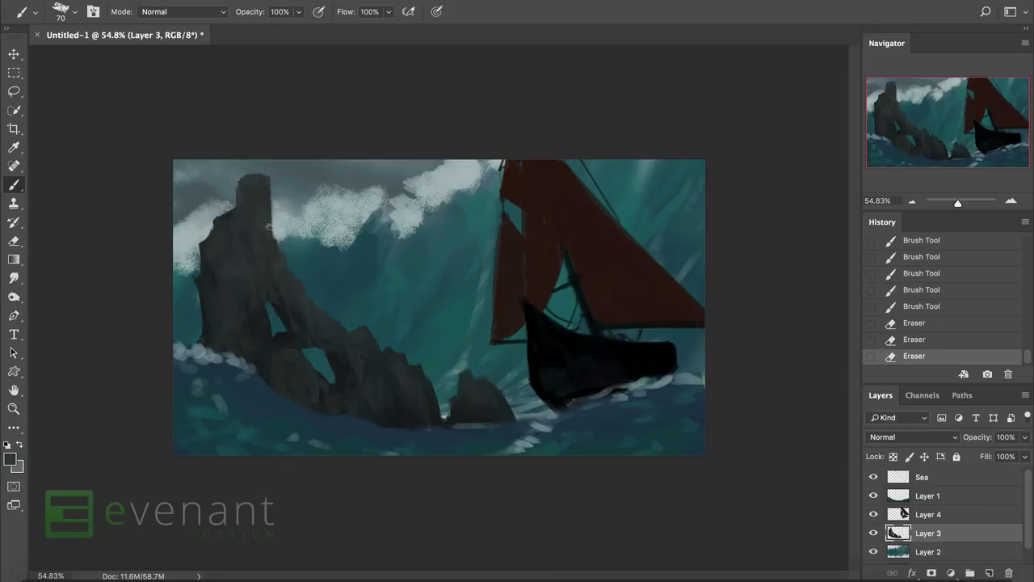
pyautogui.moveTo(279, 251); pyautogui.dragTo(270, 194)
# Paint a new square-topped dark spire mid-picture and darken the left rock's left edge.
pyautogui.moveTo(364, 355)
pyautogui.mouseDown()
pyautogui.moveTo(354, 279)
pyautogui.moveTo(408, 330)
pyautogui.moveTo(428, 376)
pyautogui.mouseUp()
pyautogui.moveTo(409, 327); pyautogui.dragTo(447, 417)
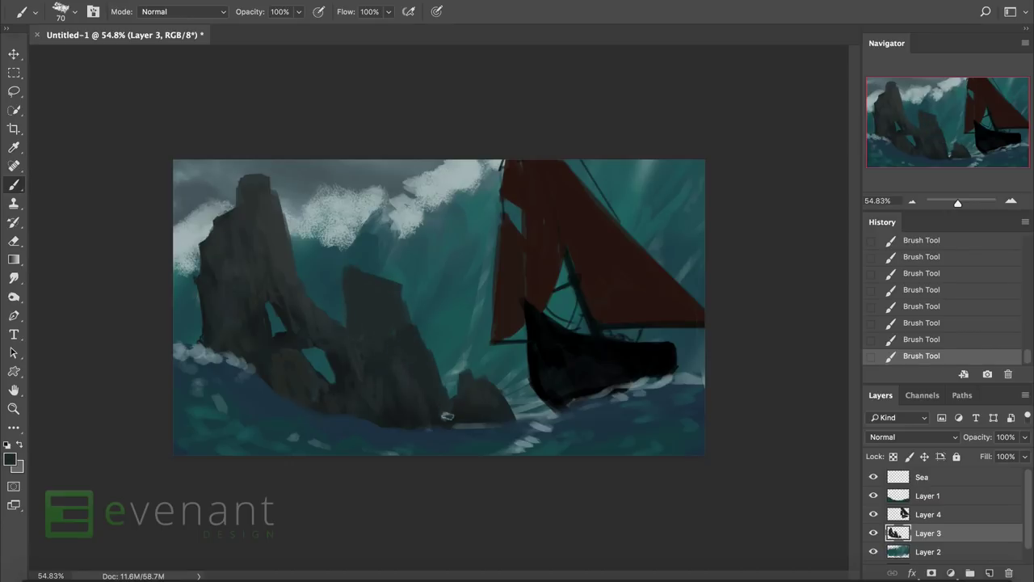
pyautogui.moveTo(197, 327); pyautogui.dragTo(198, 247)
pyautogui.moveTo(194, 295); pyautogui.dragTo(195, 340)
pyautogui.moveTo(230, 274); pyautogui.dragTo(237, 218)
# Paint sea teal over the left rock edge and touch up the middle rock, sea and foam.
pyautogui.keyDown('alt'); pyautogui.click(216, 256); pyautogui.keyUp('alt')
pyautogui.moveTo(212, 266); pyautogui.dragTo(188, 365)
pyautogui.keyDown('alt'); pyautogui.click(212, 330); pyautogui.keyUp('alt')
pyautogui.hotkey('ctrl', 'z')
pyautogui.moveTo(347, 291); pyautogui.dragTo(379, 315)
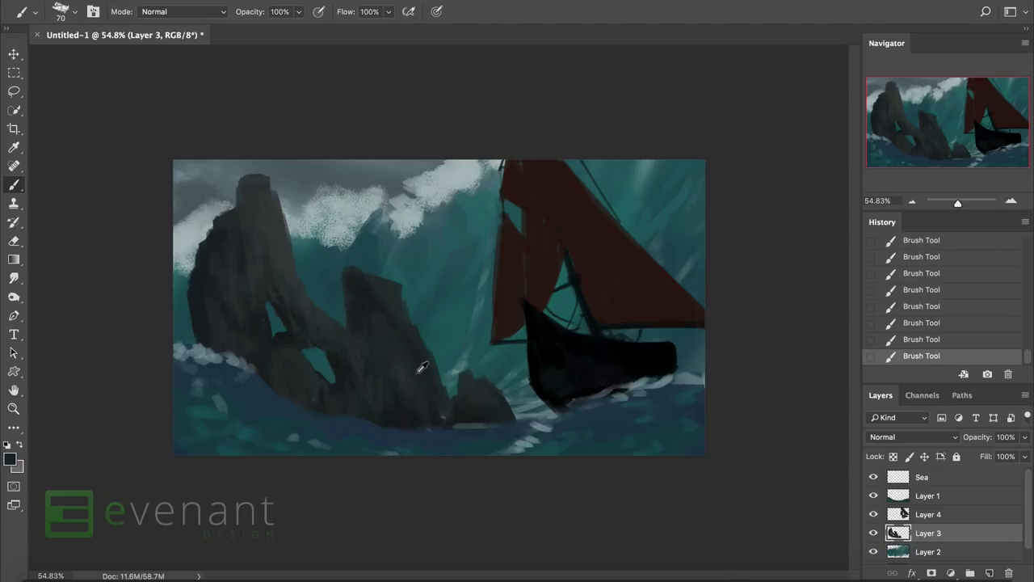
pyautogui.moveTo(420, 322); pyautogui.dragTo(389, 283)
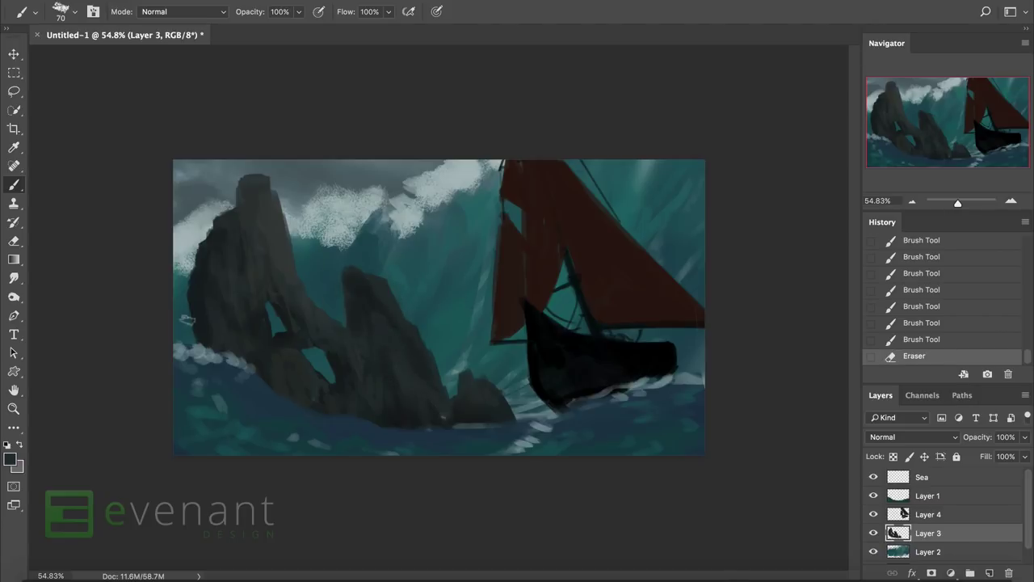
pyautogui.moveTo(194, 299)
pyautogui.mouseDown()
pyautogui.moveTo(198, 343)
pyautogui.moveTo(189, 341)
pyautogui.mouseUp()
pyautogui.click(212, 389)
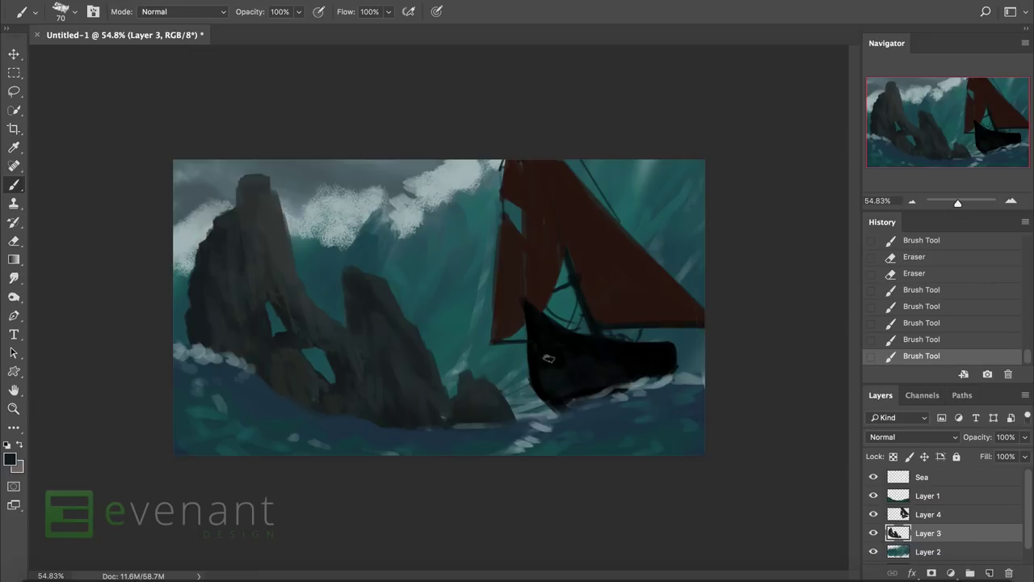
pyautogui.scroll(3, 554, 355)
# Shift Layer 2 toward green with Color Balance and darken its midtones with Levels.
pyautogui.click(926, 551)
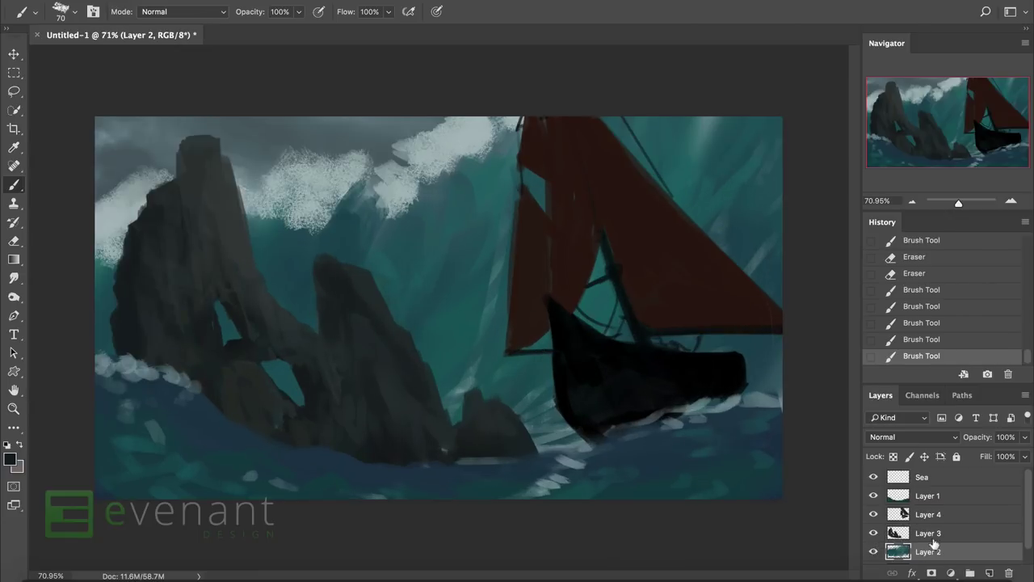
pyautogui.hotkey('ctrl', 'b')
pyautogui.moveTo(721, 319)
pyautogui.mouseDown()
pyautogui.moveTo(743, 319)
pyautogui.moveTo(721, 337)
pyautogui.moveTo(735, 319)
pyautogui.mouseUp()
pyautogui.hotkey('ctrl', '1')
pyautogui.hotkey('ctrl', '3')
pyautogui.press('Return')
pyautogui.hotkey('ctrl', 'l')
pyautogui.moveTo(835, 329); pyautogui.dragTo(855, 333)
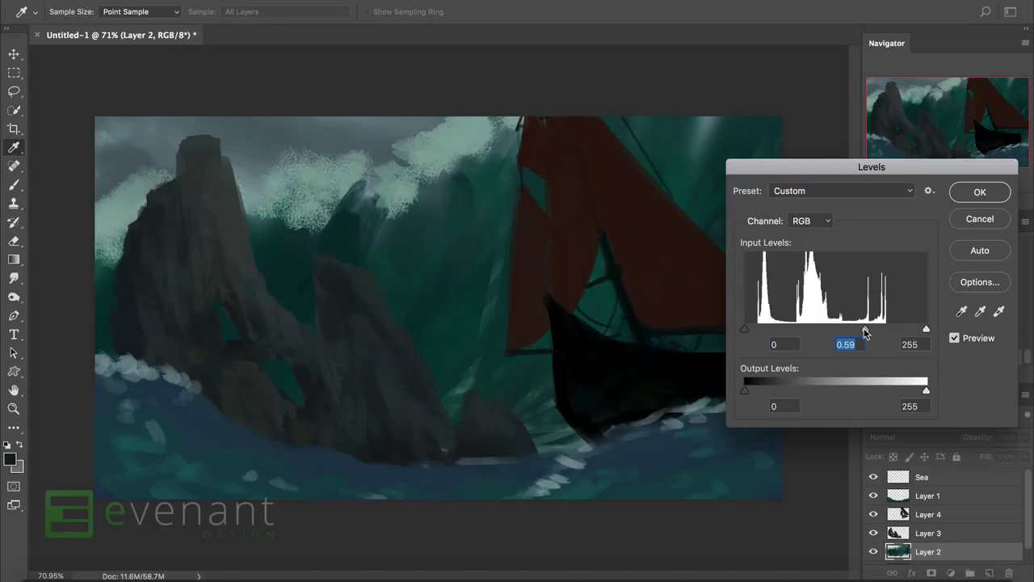
pyautogui.press('Return')
# Grade Layer 1 with a greener colour balance, deeper shadows and stronger contrast.
pyautogui.press('b')
pyautogui.scroll(-1, 929, 525)
pyautogui.click(907, 552)
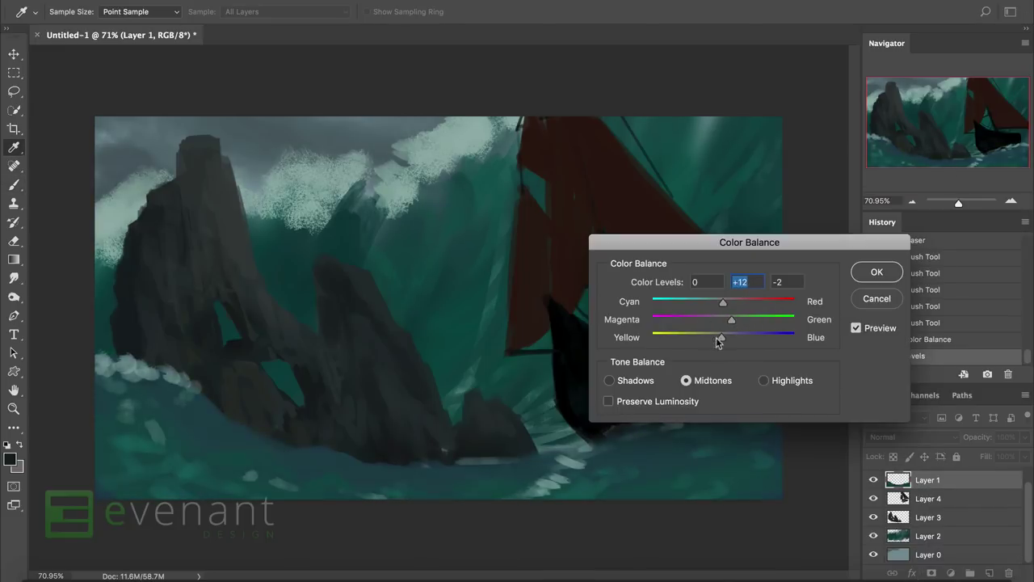
pyautogui.moveTo(717, 339)
pyautogui.mouseDown()
pyautogui.moveTo(722, 321)
pyautogui.moveTo(701, 303)
pyautogui.moveTo(715, 338)
pyautogui.mouseUp()
pyautogui.click(857, 328)
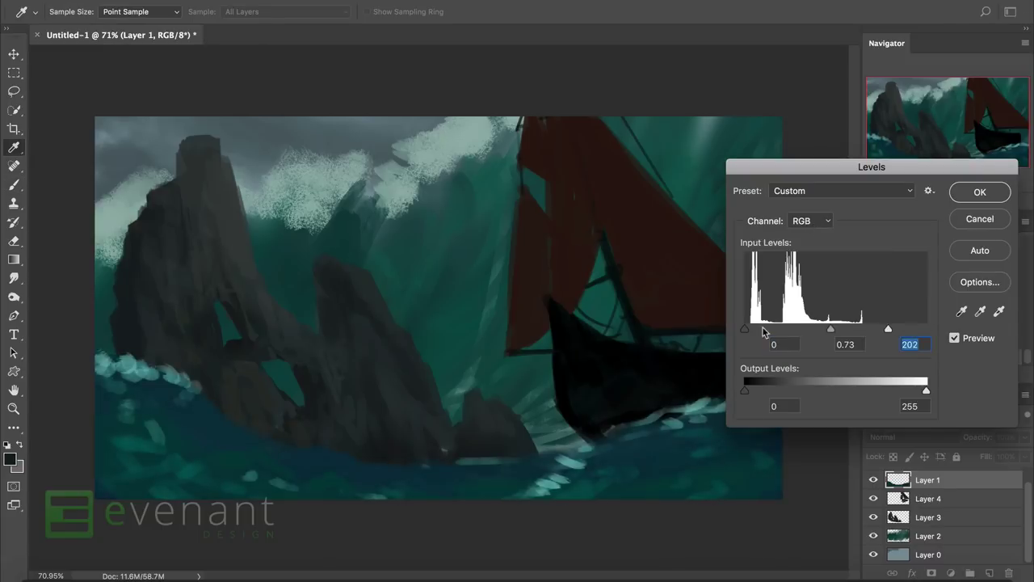
pyautogui.moveTo(766, 331); pyautogui.dragTo(771, 335)
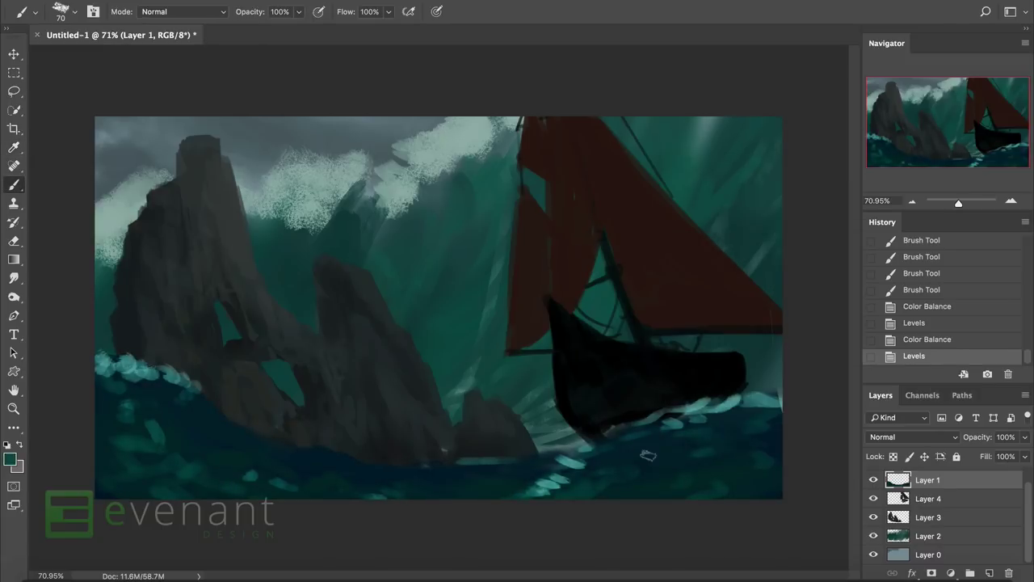
# Paint light teal foam along the wave crest and dark teal over the lower-left water.
pyautogui.moveTo(645, 475); pyautogui.dragTo(668, 457)
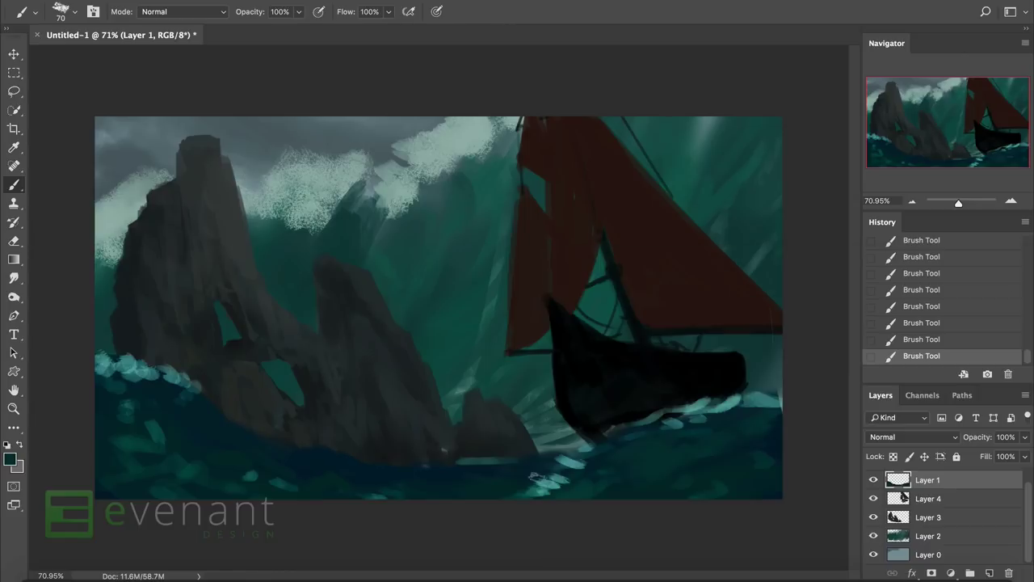
pyautogui.keyDown('alt'); pyautogui.click(723, 397); pyautogui.keyUp('alt')
pyautogui.hotkey('ctrl', 'z')
pyautogui.moveTo(97, 349); pyautogui.dragTo(416, 480)
pyautogui.keyDown('alt'); pyautogui.click(129, 409); pyautogui.keyUp('alt')
pyautogui.moveTo(118, 440); pyautogui.dragTo(243, 465)
pyautogui.moveTo(113, 448)
pyautogui.mouseDown()
pyautogui.moveTo(137, 398)
pyautogui.moveTo(188, 473)
pyautogui.mouseUp()
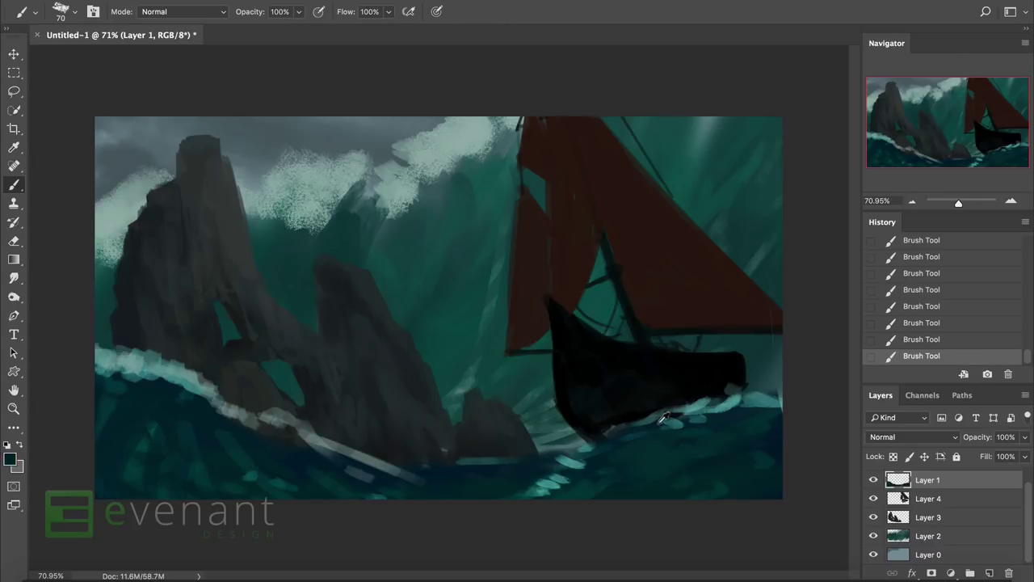
# With a smaller brush, paint light teal swirls around the boat and streaks below the rocks.
pyautogui.moveTo(597, 446); pyautogui.dragTo(766, 422)
pyautogui.keyDown('alt'); pyautogui.click(710, 397); pyautogui.keyUp('alt')
pyautogui.moveTo(681, 427); pyautogui.dragTo(782, 428)
pyautogui.moveTo(735, 437)
pyautogui.mouseDown()
pyautogui.moveTo(780, 449)
pyautogui.moveTo(767, 465)
pyautogui.mouseUp()
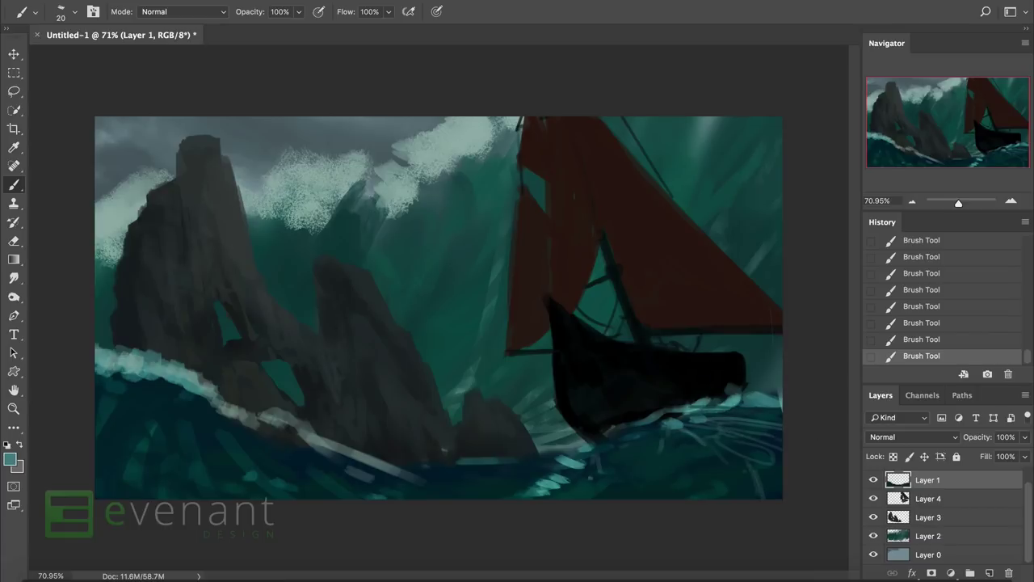
pyautogui.moveTo(630, 436); pyautogui.dragTo(646, 498)
pyautogui.moveTo(692, 428); pyautogui.dragTo(671, 499)
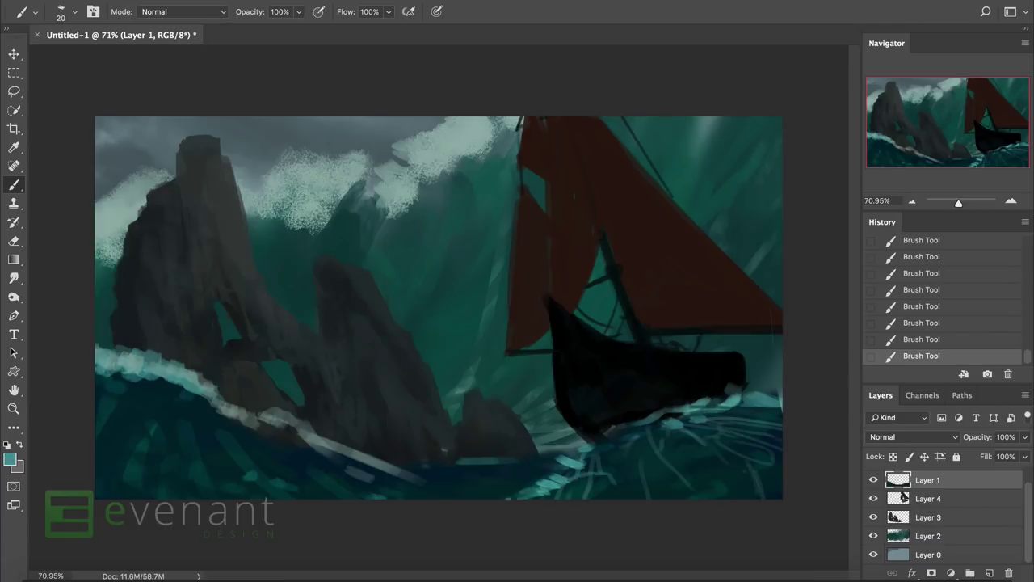
pyautogui.moveTo(537, 476); pyautogui.dragTo(464, 486)
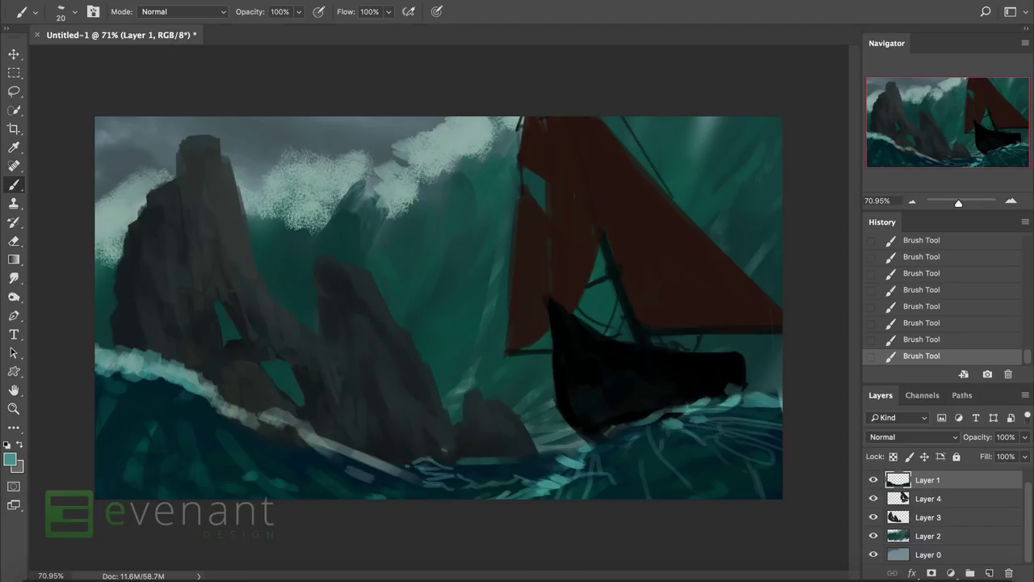
pyautogui.moveTo(414, 457); pyautogui.dragTo(370, 465)
pyautogui.moveTo(485, 458); pyautogui.dragTo(441, 474)
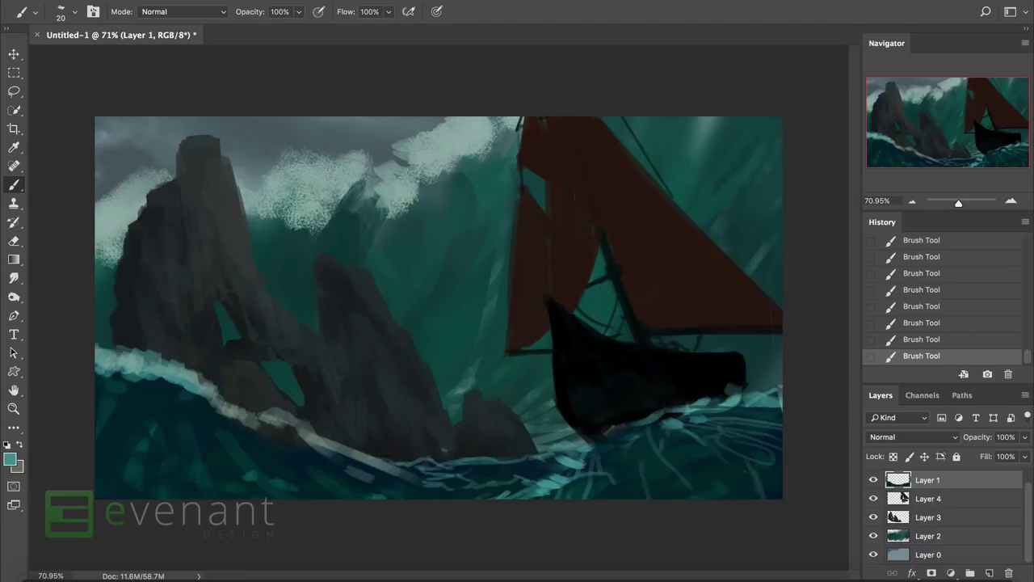
# With a larger brush, paint dark water colour over the light streak and the left-edge foam.
pyautogui.keyDown('alt'); pyautogui.click(764, 401); pyautogui.keyUp('alt')
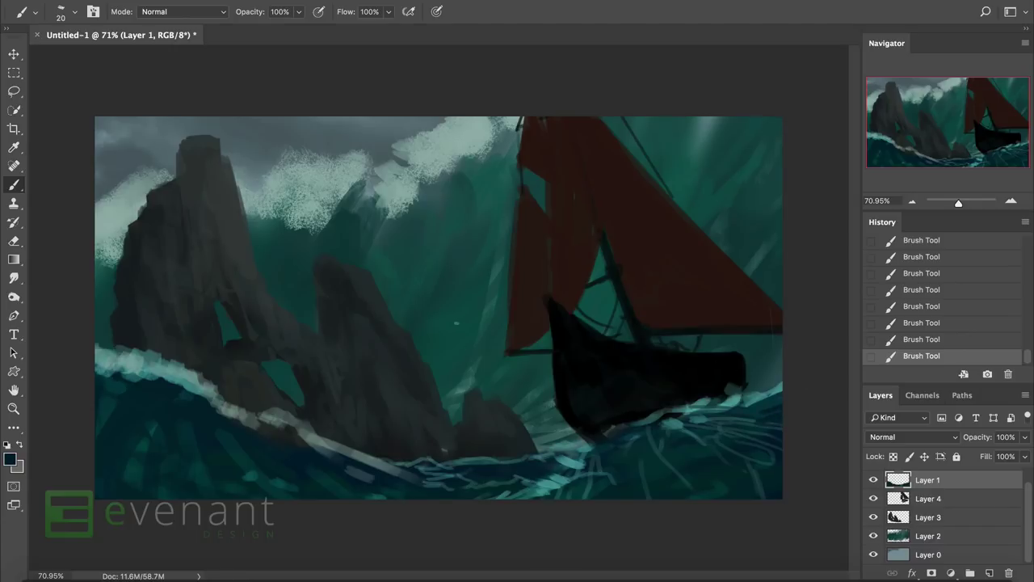
pyautogui.press(']')
pyautogui.press(']')
pyautogui.press(']')
pyautogui.press(']')
pyautogui.press(']')
pyautogui.press(']')
pyautogui.press(']')
pyautogui.moveTo(356, 452)
pyautogui.mouseDown()
pyautogui.moveTo(266, 420)
pyautogui.moveTo(376, 467)
pyautogui.mouseUp()
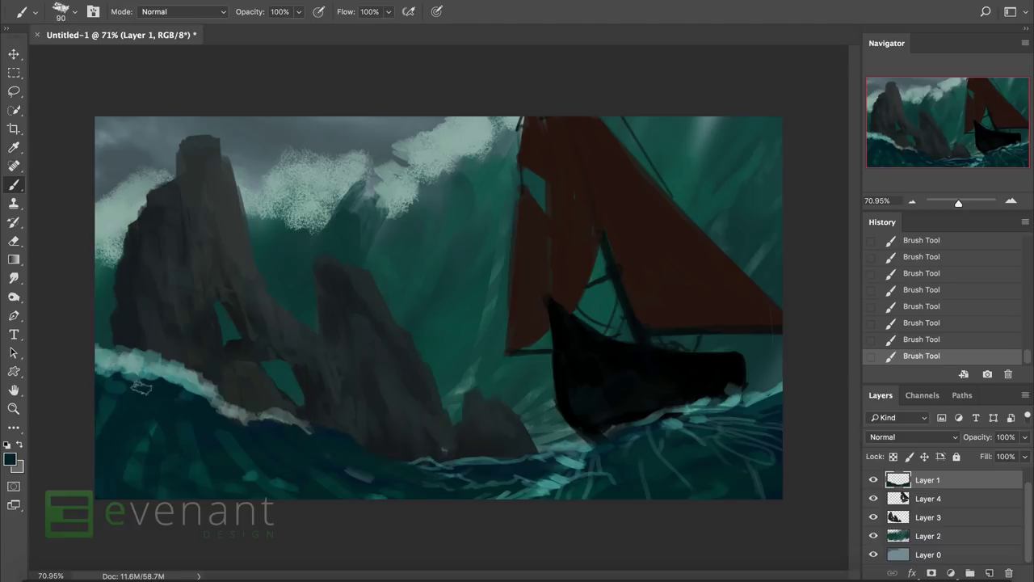
pyautogui.moveTo(134, 383); pyautogui.dragTo(101, 365)
pyautogui.press(']')
pyautogui.press(']')
pyautogui.press(']')
pyautogui.press(']')
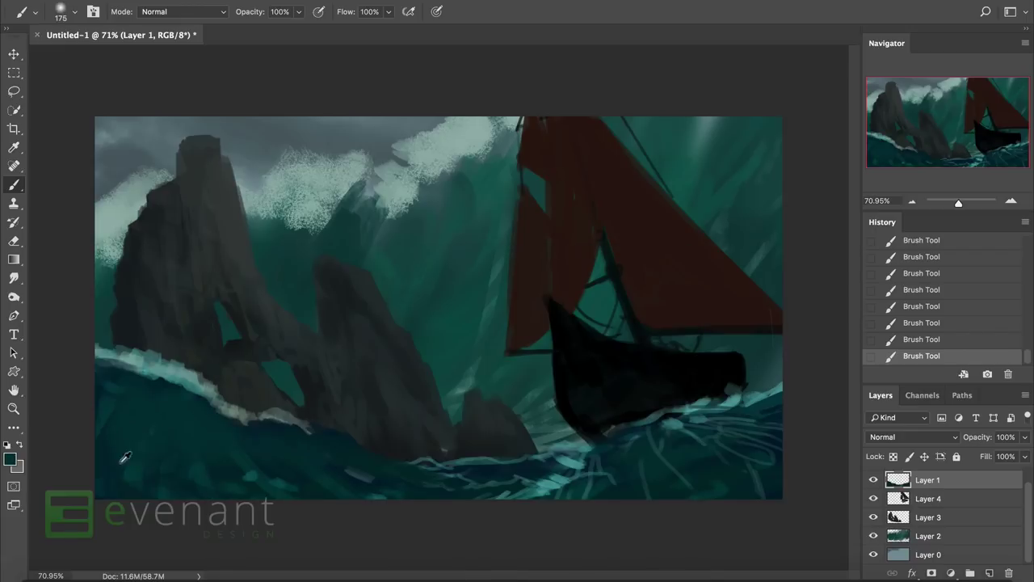
# Smudge the sea foam across the left water and around the ship's bow.
pyautogui.press('r')
pyautogui.rightClick(210, 430)
pyautogui.press('Escape')
pyautogui.moveTo(162, 437)
pyautogui.mouseDown()
pyautogui.moveTo(226, 391)
pyautogui.moveTo(207, 450)
pyautogui.moveTo(313, 467)
pyautogui.mouseUp()
pyautogui.moveTo(666, 452)
pyautogui.mouseDown()
pyautogui.moveTo(732, 390)
pyautogui.moveTo(768, 372)
pyautogui.mouseUp()
pyautogui.moveTo(639, 408); pyautogui.dragTo(679, 422)
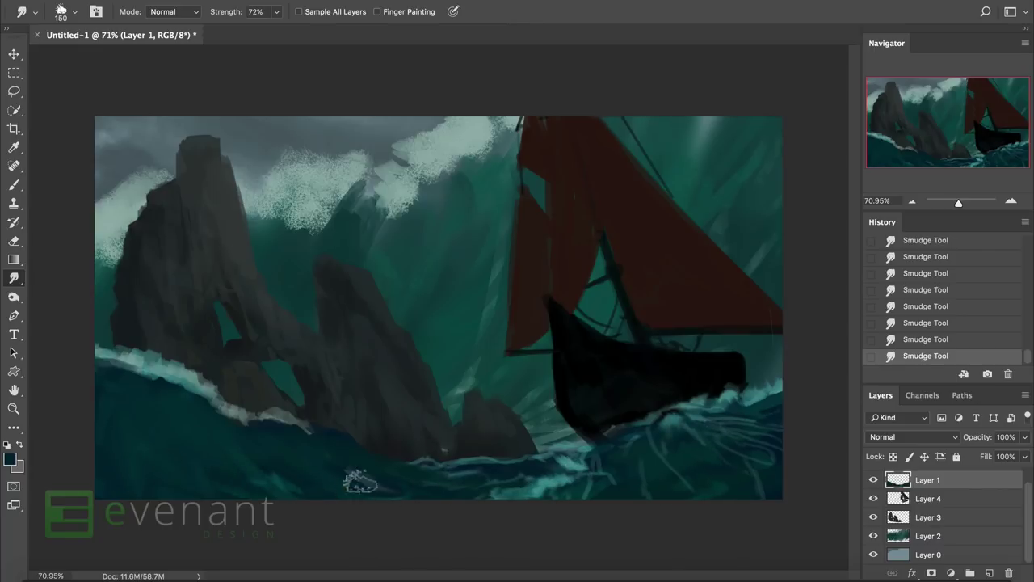
# Paint light teal foam around the bow waves and along the wave toward lower centre.
pyautogui.press('b')
pyautogui.moveTo(692, 428)
pyautogui.mouseDown()
pyautogui.moveTo(667, 429)
pyautogui.moveTo(703, 476)
pyautogui.mouseUp()
pyautogui.moveTo(703, 477)
pyautogui.mouseDown()
pyautogui.moveTo(675, 425)
pyautogui.moveTo(691, 416)
pyautogui.mouseUp()
pyautogui.press('[')
pyautogui.press('[')
pyautogui.press('[')
pyautogui.press('[')
pyautogui.press('[')
pyautogui.press('[')
pyautogui.keyDown('alt'); pyautogui.click(176, 397); pyautogui.keyUp('alt')
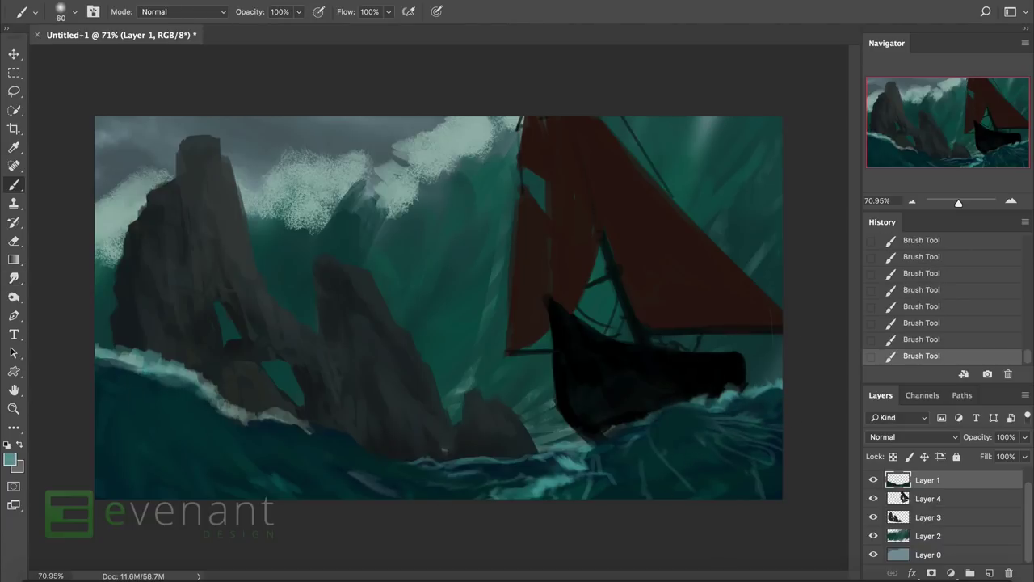
pyautogui.moveTo(250, 410)
pyautogui.mouseDown()
pyautogui.moveTo(323, 428)
pyautogui.moveTo(428, 493)
pyautogui.mouseUp()
pyautogui.moveTo(614, 436)
pyautogui.mouseDown()
pyautogui.moveTo(767, 379)
pyautogui.moveTo(767, 360)
pyautogui.moveTo(735, 384)
pyautogui.mouseUp()
# Choose the 73 px textured brush and flip the canvas horizontally.
pyautogui.rightClick(720, 349)
pyautogui.click(678, 512)
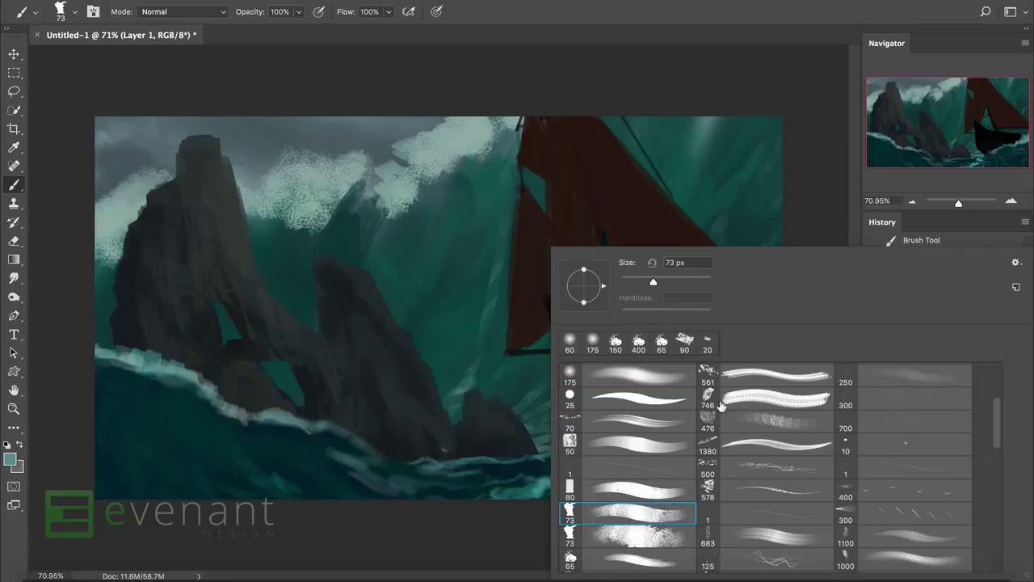
pyautogui.press('Escape')
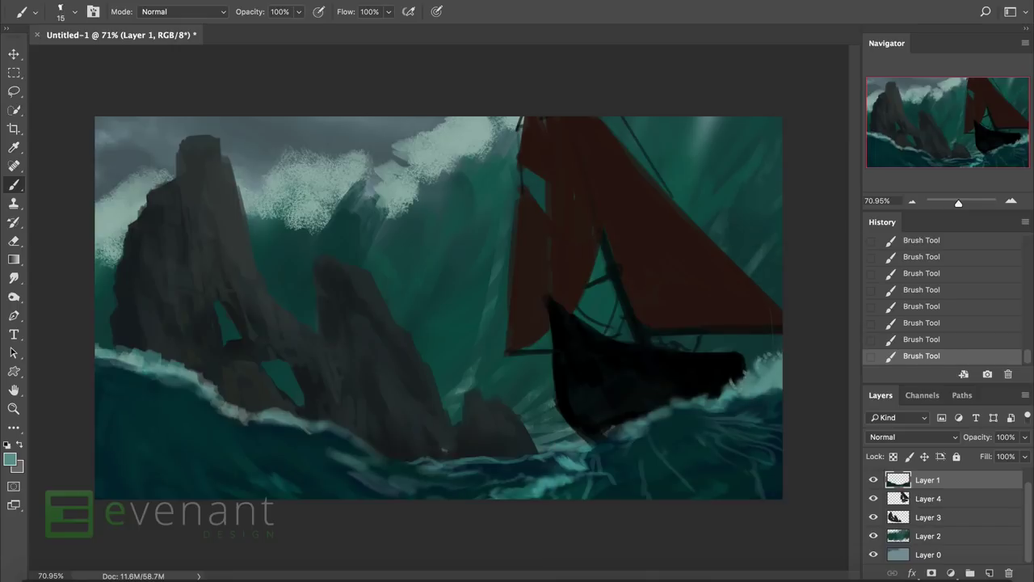
pyautogui.hotkey('ctrl', 'shift', 'h')
pyautogui.scroll(-3, 439, 308)
# On Layer 4, extend the bow upward with dark paint and add light squiggles on the bow.
pyautogui.scroll(3, 439, 307)
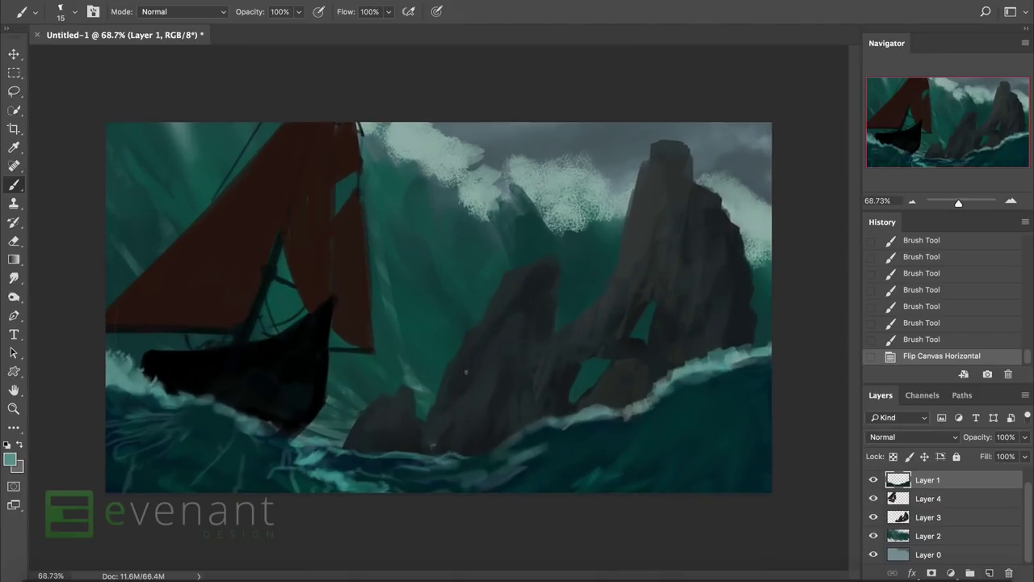
pyautogui.hotkey('alt', '[')
pyautogui.click(334, 288)
pyautogui.click(337, 285)
pyautogui.click(339, 283)
pyautogui.click(341, 284)
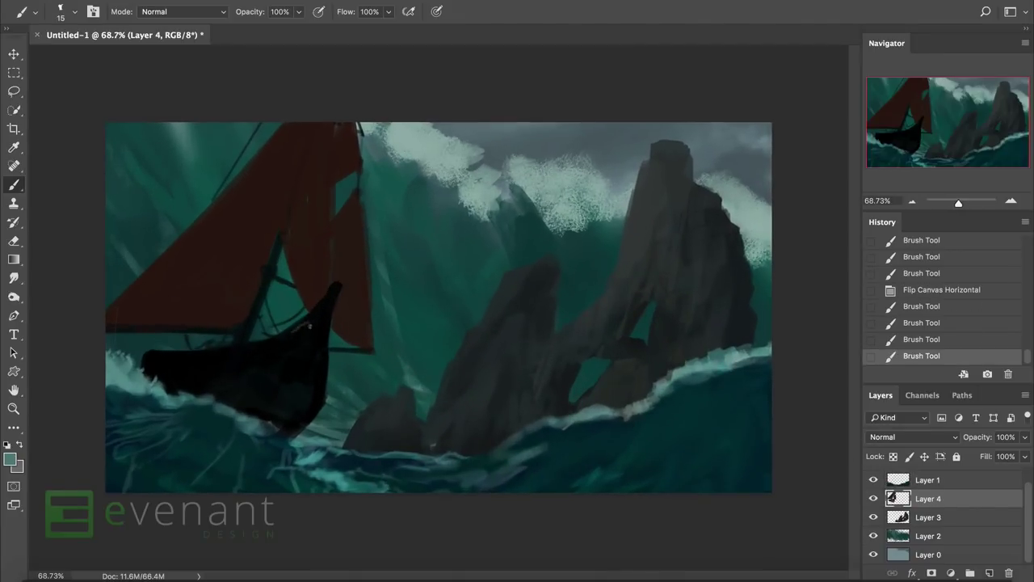
pyautogui.moveTo(306, 328); pyautogui.dragTo(301, 339)
pyautogui.moveTo(301, 334); pyautogui.dragTo(316, 322)
pyautogui.moveTo(316, 323); pyautogui.dragTo(331, 294)
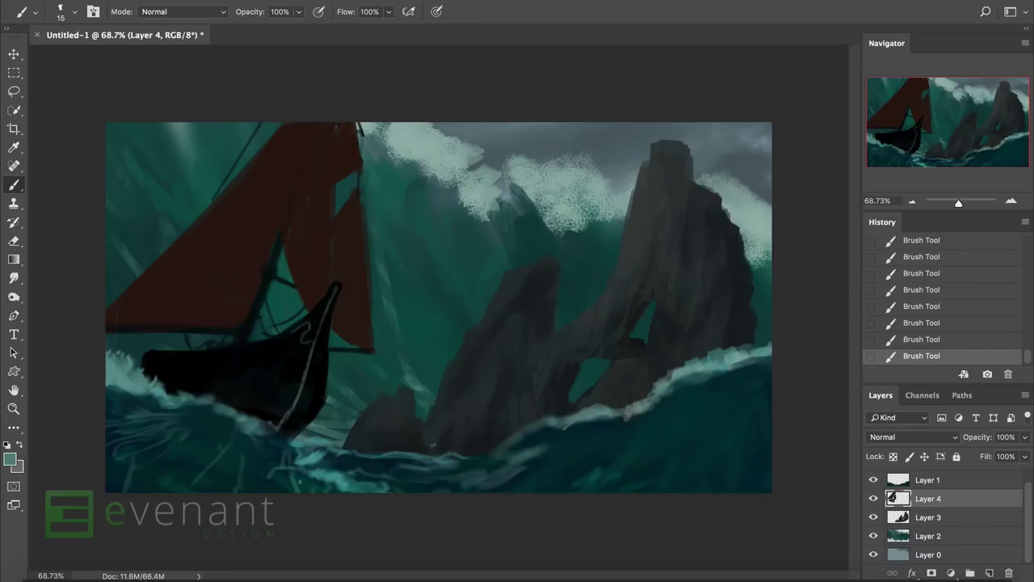
# Switch to darker brown, then near-black, and paint plank strokes along the hull toward the stern.
pyautogui.click(9, 458)
pyautogui.click(584, 277)
pyautogui.press('Return')
pyautogui.click(10, 458)
pyautogui.click(564, 318)
pyautogui.press('Return')
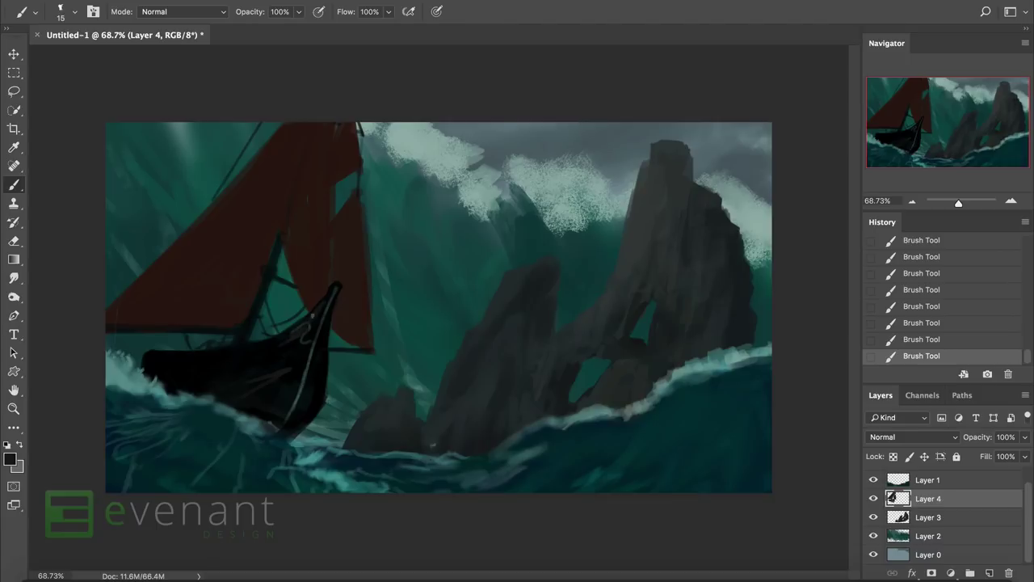
pyautogui.moveTo(277, 349); pyautogui.dragTo(153, 355)
pyautogui.moveTo(318, 325)
pyautogui.mouseDown()
pyautogui.moveTo(188, 380)
pyautogui.moveTo(241, 388)
pyautogui.mouseUp()
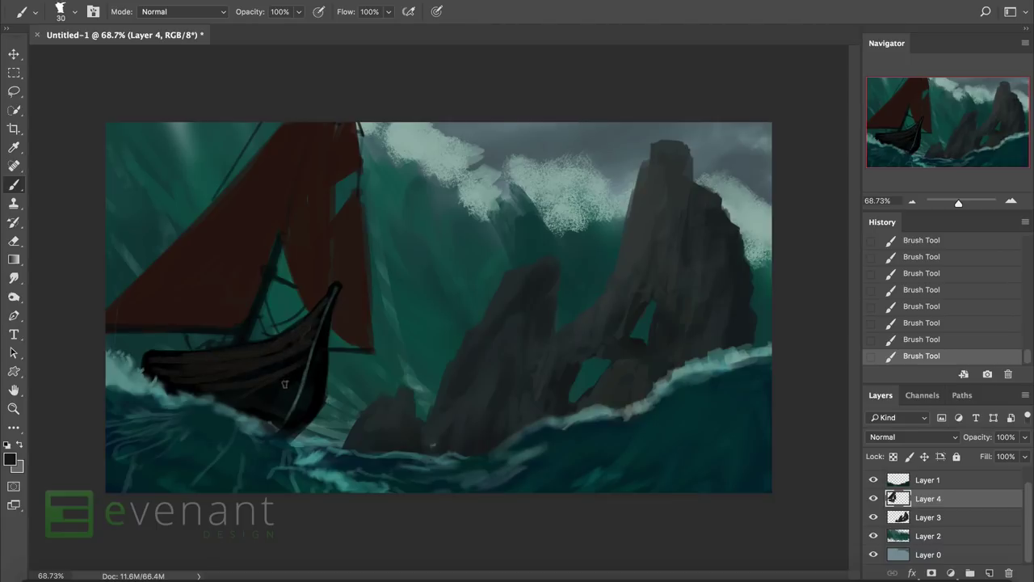
# Lock Layer 4's transparency, darken the bow's light edge line, and add more hull strokes.
pyautogui.press('/')
pyautogui.moveTo(328, 306)
pyautogui.mouseDown()
pyautogui.moveTo(322, 368)
pyautogui.moveTo(308, 373)
pyautogui.moveTo(296, 430)
pyautogui.mouseUp()
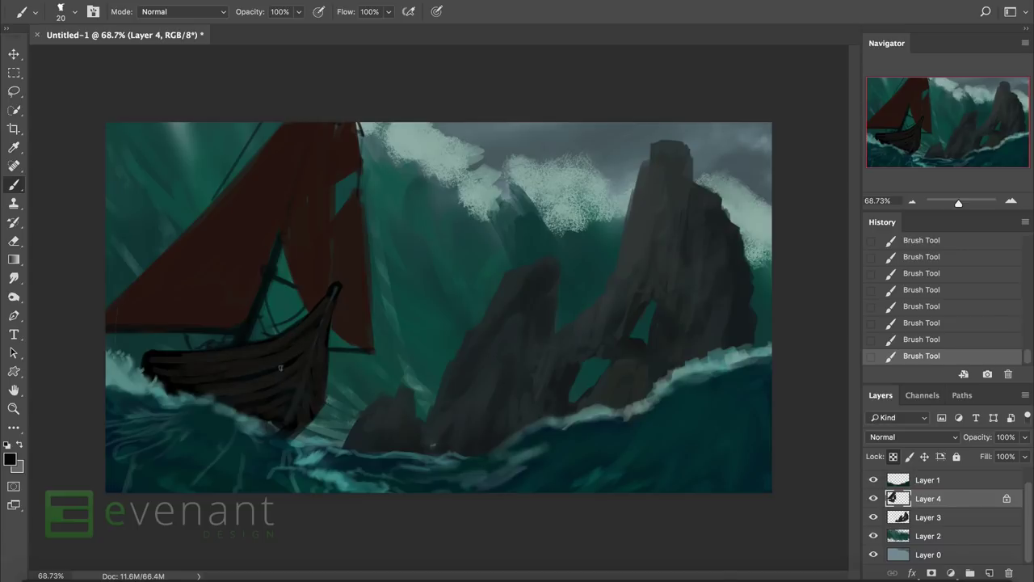
pyautogui.click(895, 458)
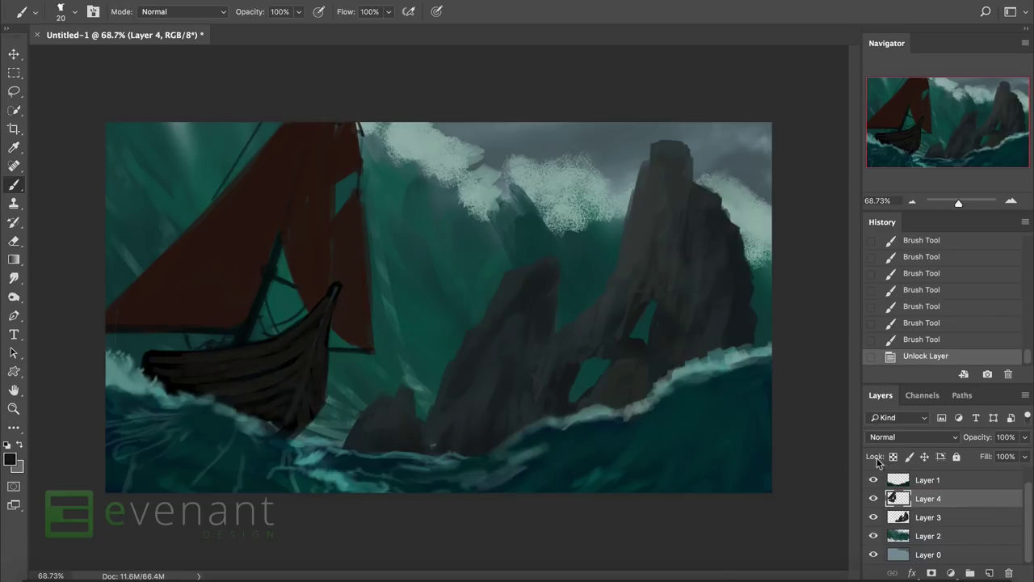
pyautogui.press('/')
pyautogui.moveTo(164, 369); pyautogui.dragTo(217, 346)
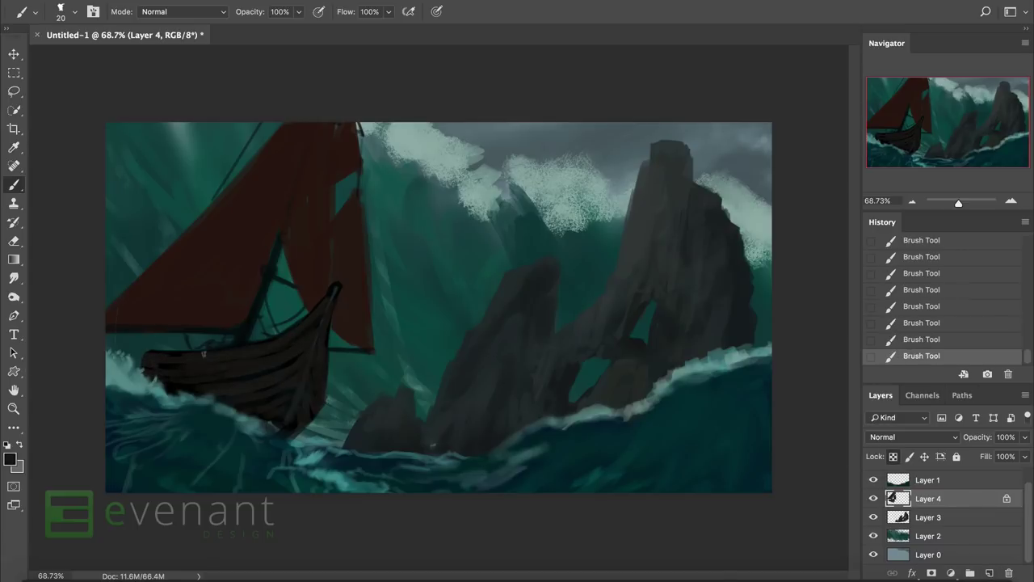
# Change the paint colour to a blue-grey tone.
pyautogui.click(10, 458)
pyautogui.click(535, 288)
pyautogui.click(722, 246)
pyautogui.click(845, 151)
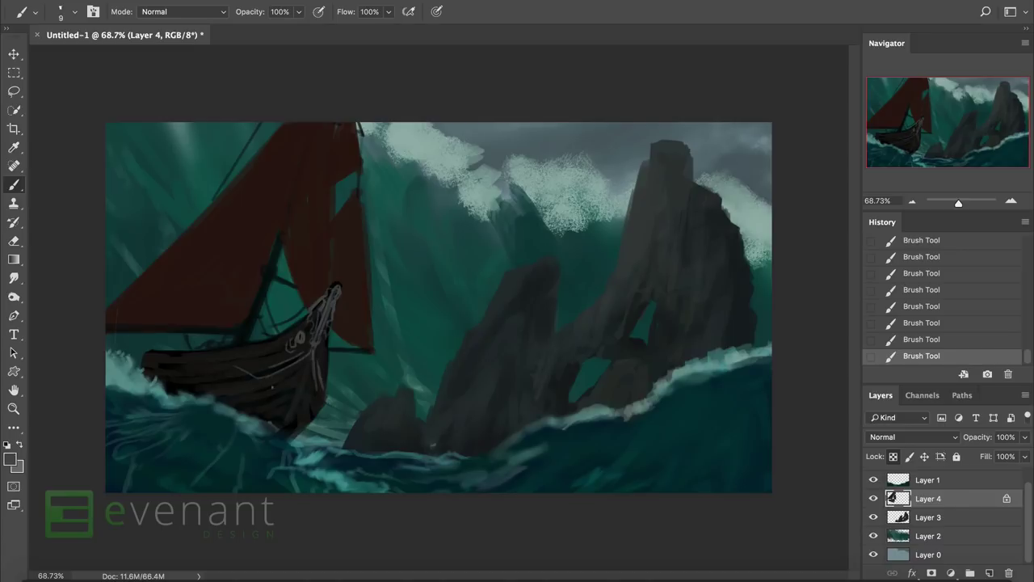
# Undo the last two strokes and darken the ship with a 150 px Burn brush.
pyautogui.hotkey('ctrl', 'alt', 'z')
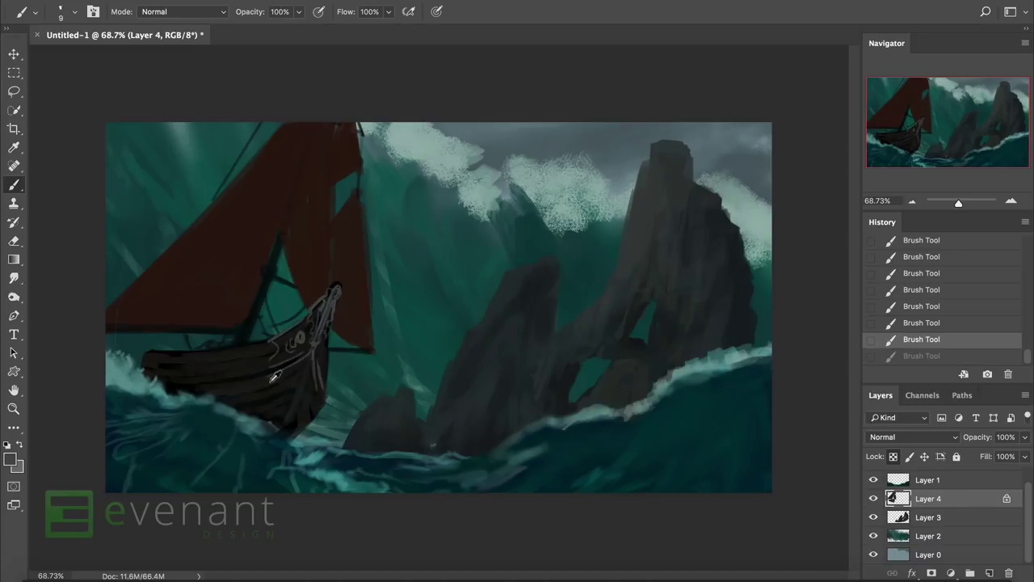
pyautogui.hotkey('ctrl', 'alt', 'z')
pyautogui.press('o')
pyautogui.press('[')
pyautogui.press('[')
pyautogui.press('[')
pyautogui.press('[')
pyautogui.press('[')
pyautogui.press('[')
pyautogui.press('[')
pyautogui.press('[')
pyautogui.press('[')
pyautogui.press('[')
pyautogui.press('[')
pyautogui.press('[')
pyautogui.moveTo(340, 323)
pyautogui.mouseDown()
pyautogui.moveTo(259, 337)
pyautogui.moveTo(293, 377)
pyautogui.moveTo(259, 399)
pyautogui.mouseUp()
# Lighten parts of the ship with Dodge and set the brush to Color Dodge blending.
pyautogui.rightClick(17, 301)
pyautogui.click(47, 296)
pyautogui.moveTo(191, 368)
pyautogui.mouseDown()
pyautogui.moveTo(254, 379)
pyautogui.moveTo(353, 217)
pyautogui.mouseUp()
pyautogui.press('b')
pyautogui.rightClick(350, 327)
pyautogui.click(184, 12)
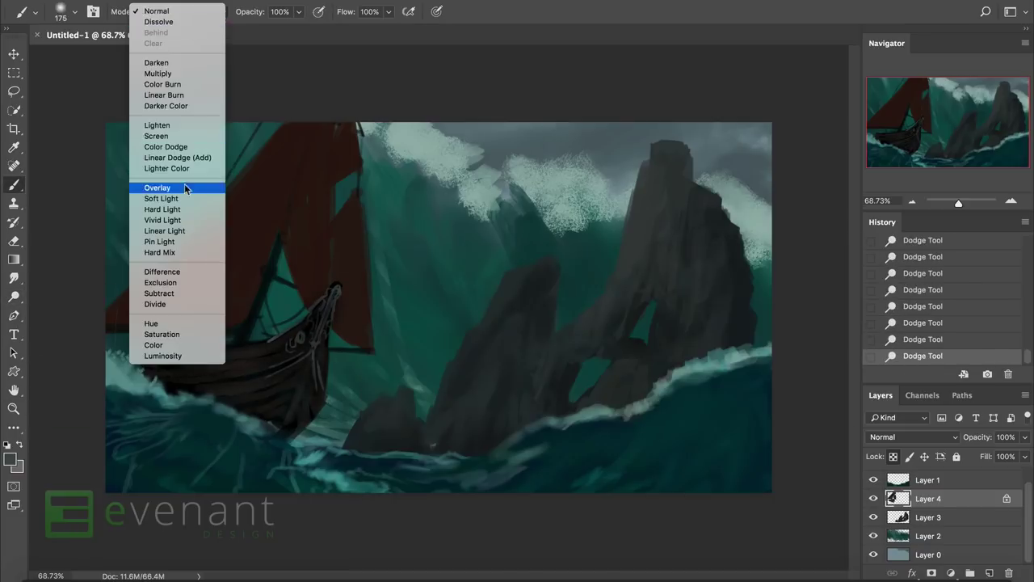
pyautogui.click(184, 187)
# Sample a glow colour and paint glowing accents on the bow, hull and figurehead carving.
pyautogui.press('i')
pyautogui.click(11, 459)
pyautogui.press('Return')
pyautogui.press('b')
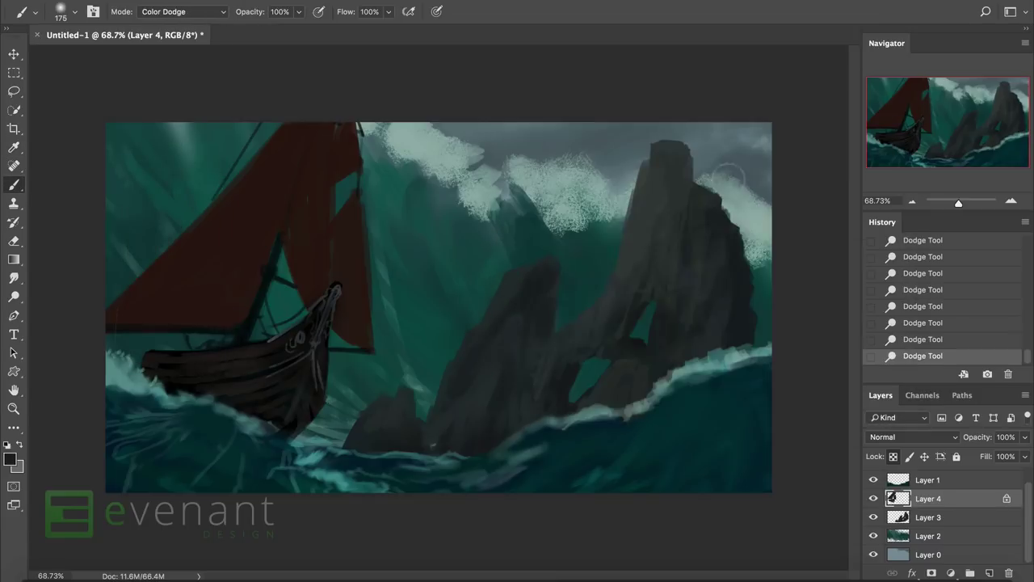
pyautogui.moveTo(212, 375); pyautogui.dragTo(231, 369)
pyautogui.moveTo(301, 398); pyautogui.dragTo(323, 300)
pyautogui.moveTo(305, 356); pyautogui.dragTo(246, 404)
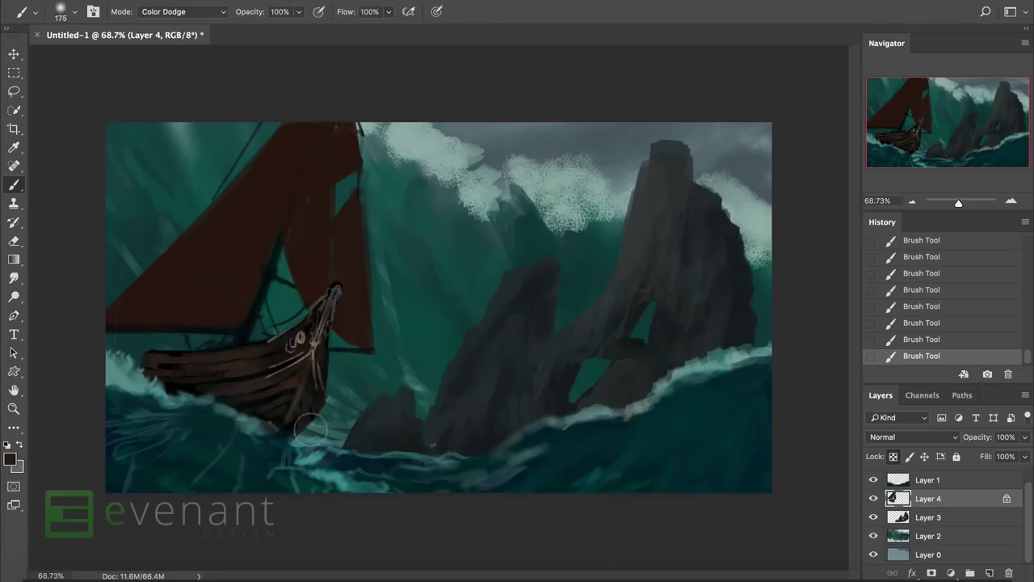
# With a Normal-mode 20 px brush, paint light lines along the prow edge and extend its tip upward.
pyautogui.click(183, 11)
pyautogui.click(162, 11)
pyautogui.rightClick(365, 242)
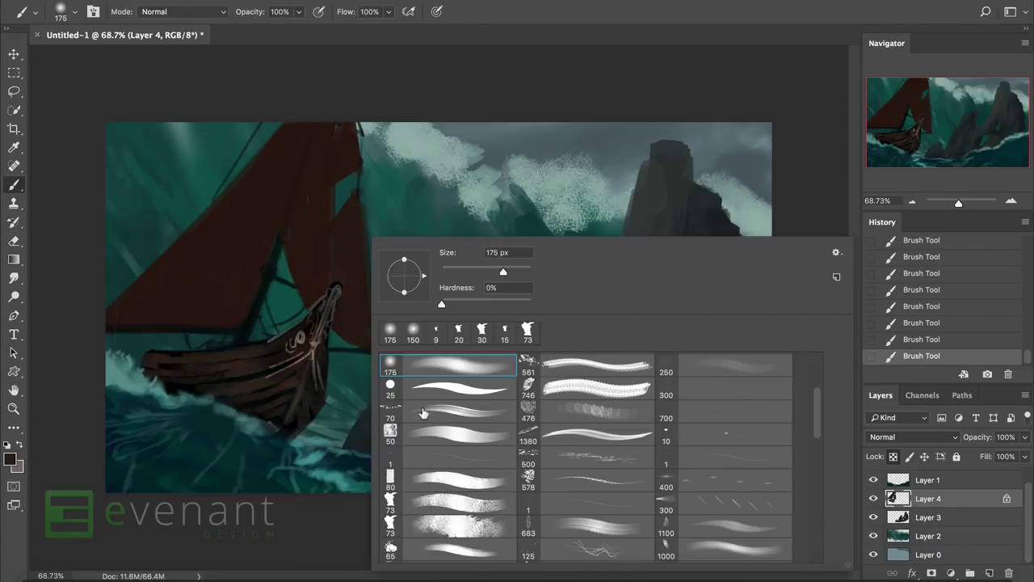
pyautogui.doubleClick(428, 462)
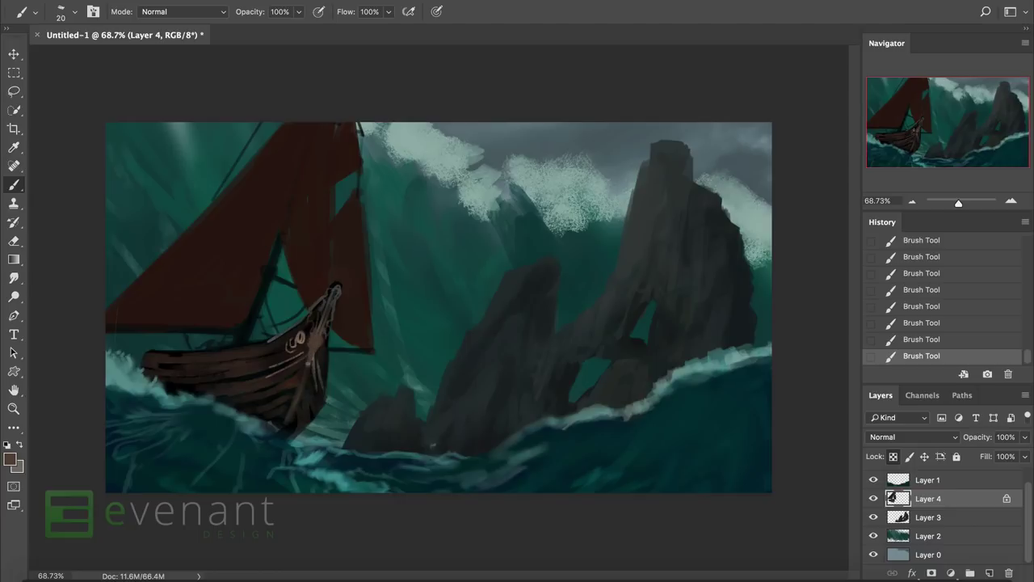
pyautogui.moveTo(314, 367); pyautogui.dragTo(320, 325)
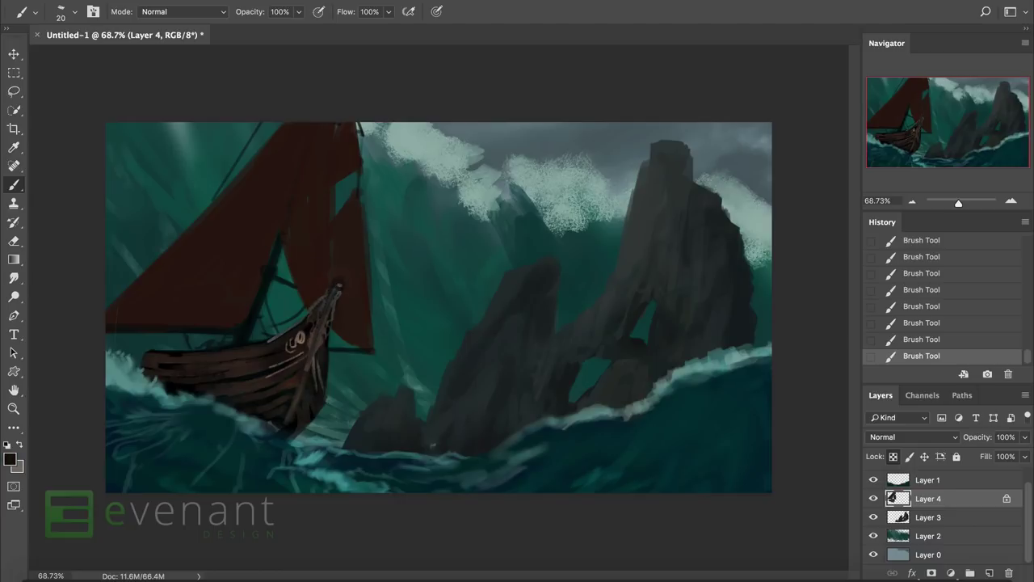
pyautogui.moveTo(338, 296); pyautogui.dragTo(343, 284)
# Unlock Layer 4 and erase the sail's lower-left edge, the white scribble and the sail's left corner.
pyautogui.click(893, 456)
pyautogui.press('e')
pyautogui.moveTo(113, 330); pyautogui.dragTo(127, 298)
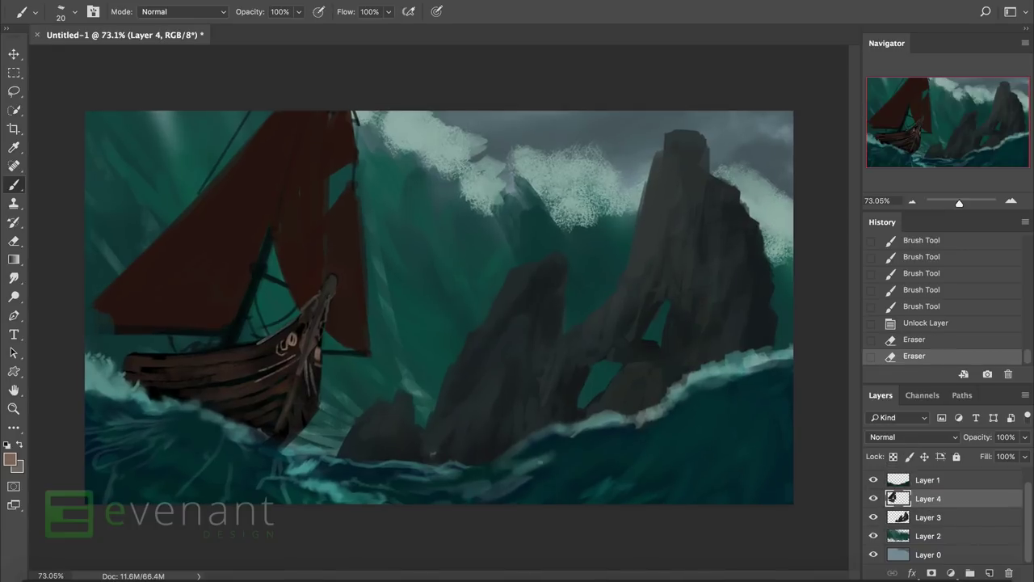
pyautogui.scroll(-2, 224, 313)
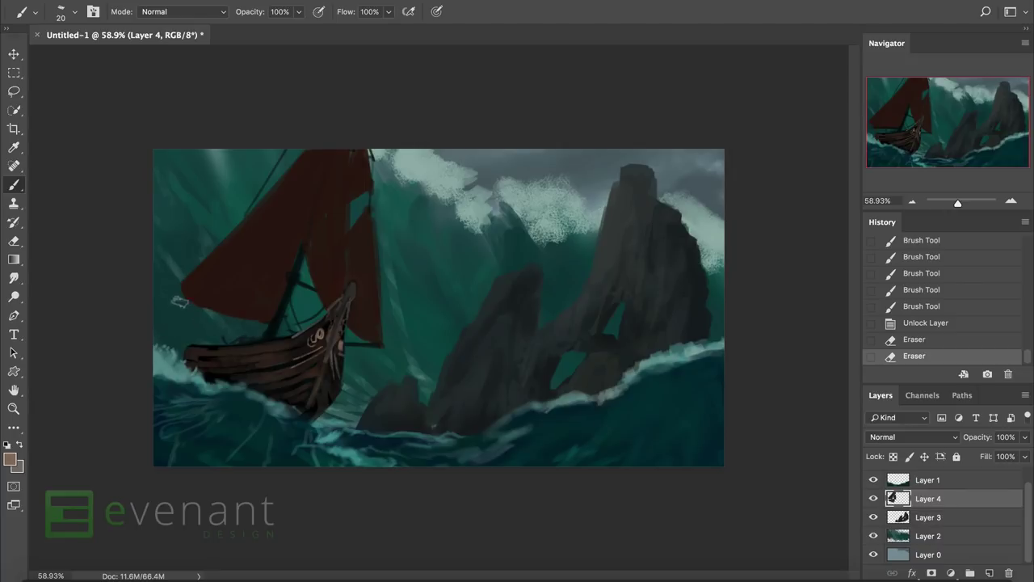
pyautogui.moveTo(224, 313); pyautogui.dragTo(236, 317)
pyautogui.moveTo(183, 282); pyautogui.dragTo(190, 278)
# Paint a black rigging line from the ship up-left and clean up its stray bits.
pyautogui.press('d')
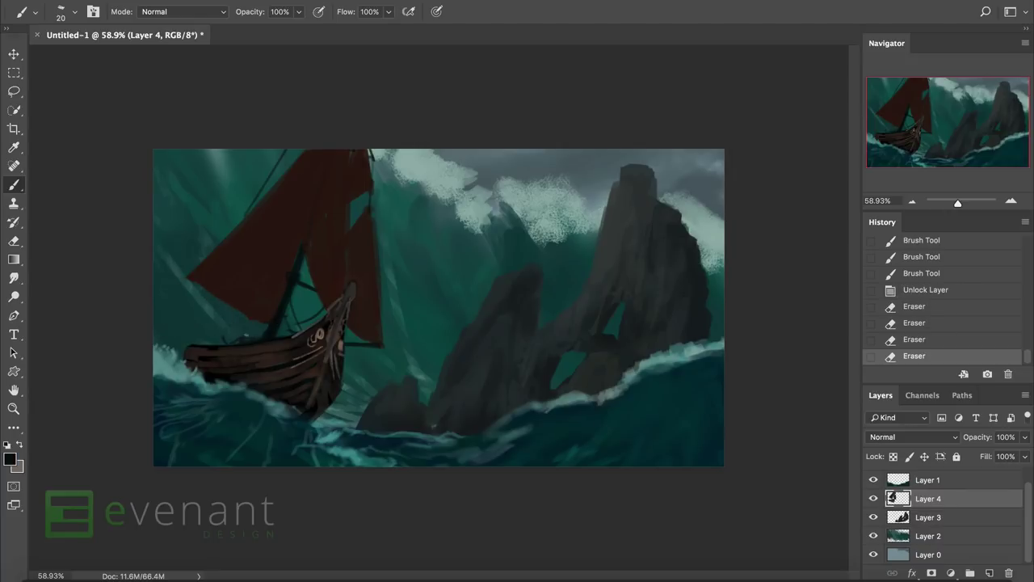
pyautogui.moveTo(247, 338)
pyautogui.mouseDown()
pyautogui.moveTo(165, 280)
pyautogui.moveTo(184, 271)
pyautogui.mouseUp()
pyautogui.moveTo(170, 271); pyautogui.dragTo(192, 283)
pyautogui.moveTo(246, 338); pyautogui.dragTo(194, 296)
pyautogui.moveTo(242, 346); pyautogui.dragTo(225, 335)
pyautogui.moveTo(169, 285); pyautogui.dragTo(241, 346)
# Repaint the sail's left part in its dark red and darken its lower-left edge with a 50 px brush.
pyautogui.keyDown('alt'); pyautogui.click(237, 250); pyautogui.keyUp('alt')
pyautogui.moveTo(177, 265); pyautogui.dragTo(242, 218)
pyautogui.press(']')
pyautogui.press(']')
pyautogui.press(']')
pyautogui.moveTo(257, 296)
pyautogui.mouseDown()
pyautogui.moveTo(243, 324)
pyautogui.moveTo(264, 319)
pyautogui.moveTo(249, 303)
pyautogui.moveTo(256, 336)
pyautogui.moveTo(227, 272)
pyautogui.moveTo(187, 267)
pyautogui.mouseUp()
# Reset the colour to black, shrink the brush to 25, and step through undo/redo to compare recent strokes.
pyautogui.press('d')
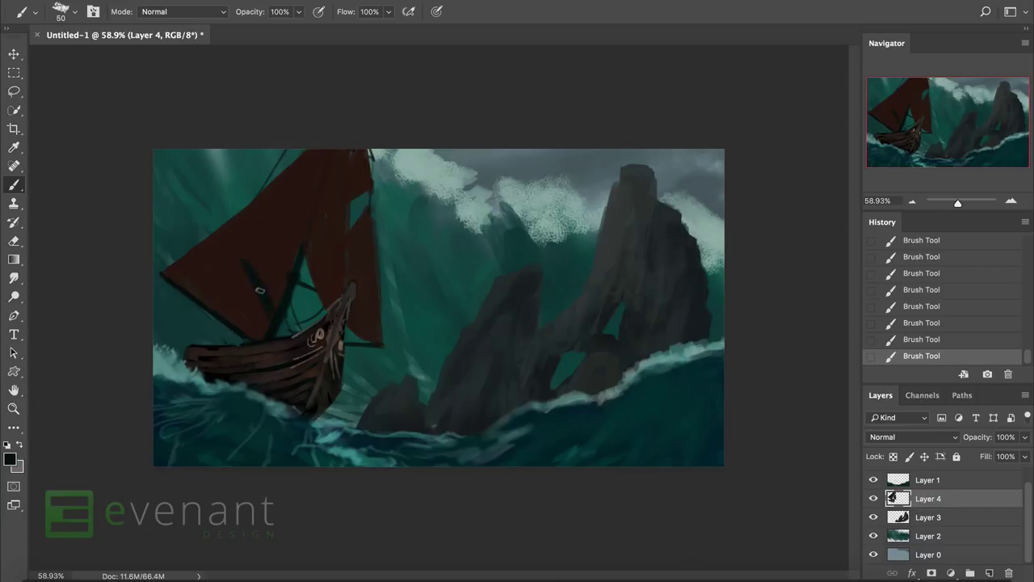
pyautogui.hotkey('ctrl', 'z')
pyautogui.hotkey('ctrl', 'z')
pyautogui.hotkey('ctrl', 'z')
pyautogui.hotkey('ctrl', 'z')
pyautogui.press('[')
pyautogui.press('[')
pyautogui.hotkey('ctrl', 'shift', 'z')
pyautogui.hotkey('ctrl', 'shift', 'z')
pyautogui.hotkey('ctrl', 'shift', 'z')
pyautogui.hotkey('ctrl', 'shift', 'z')
pyautogui.hotkey('ctrl', 'z')
pyautogui.hotkey('ctrl', 'z')
pyautogui.hotkey('ctrl', 'z')
pyautogui.hotkey('ctrl', 'z')
pyautogui.hotkey('ctrl', 'shift', 'z')
pyautogui.hotkey('ctrl', 'shift', 'z')
pyautogui.hotkey('ctrl', 'shift', 'z')
pyautogui.hotkey('ctrl', 'shift', 'z')
pyautogui.hotkey('ctrl', 'z')
pyautogui.hotkey('ctrl', 'z')
pyautogui.hotkey('ctrl', 'shift', 'z')
pyautogui.hotkey('ctrl', 'shift', 'z')
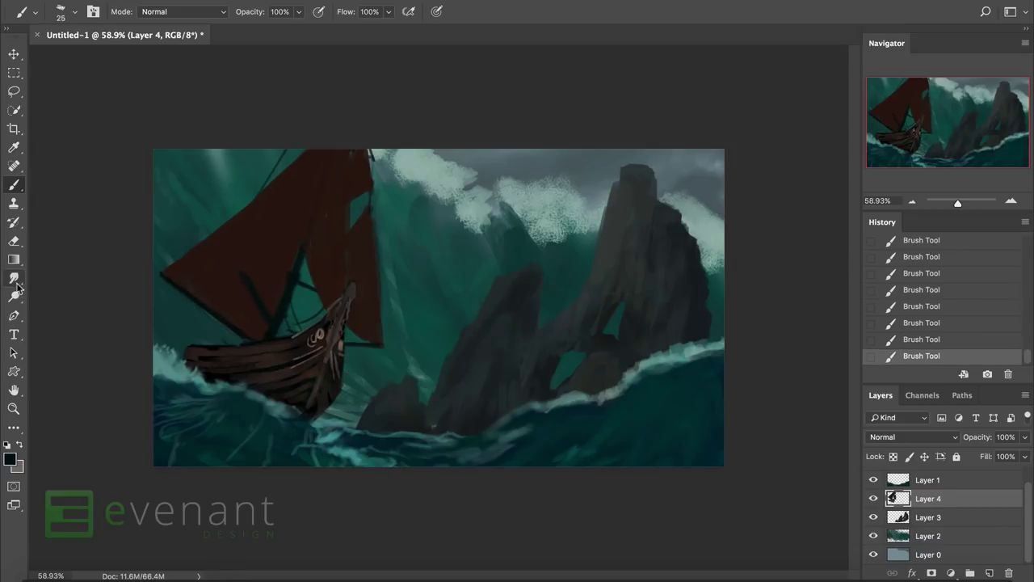
# Darken the sail with a Burn stroke at 30% exposure.
pyautogui.click(13, 278)
pyautogui.click(14, 297)
pyautogui.click(76, 308)
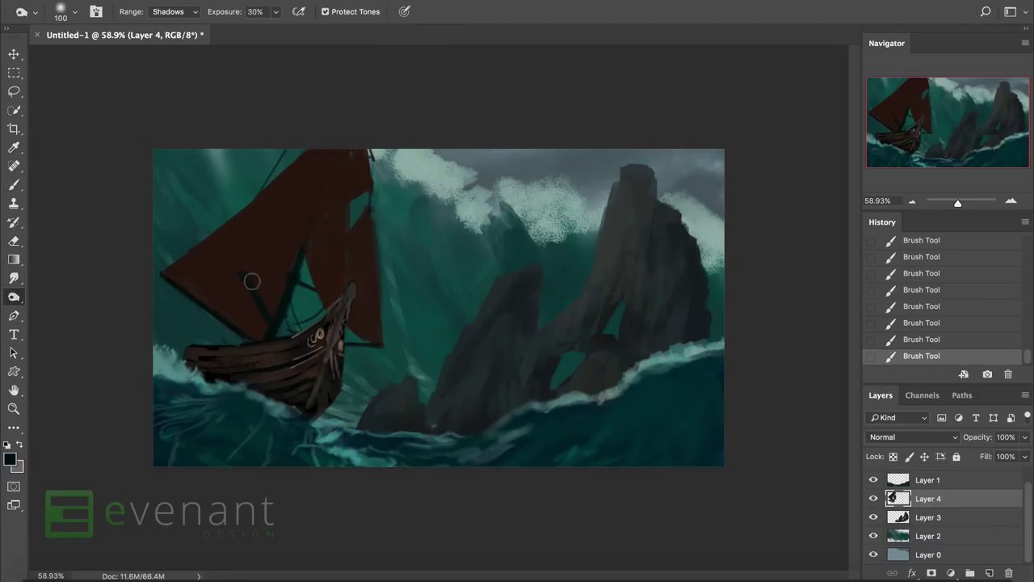
pyautogui.moveTo(253, 278); pyautogui.dragTo(202, 200)
# Paint dark fold strokes across the sail with a 25 px brush, keeping the earlier strokes.
pyautogui.press('b')
pyautogui.moveTo(266, 186); pyautogui.dragTo(307, 206)
pyautogui.click(227, 257)
pyautogui.moveTo(241, 210)
pyautogui.mouseDown()
pyautogui.moveTo(358, 144)
pyautogui.moveTo(374, 217)
pyautogui.mouseUp()
pyautogui.hotkey('ctrl', 'alt', 'z')
pyautogui.hotkey('ctrl', 'alt', 'z')
pyautogui.hotkey('ctrl', 'alt', 'z')
pyautogui.hotkey('ctrl', 'alt', 'z')
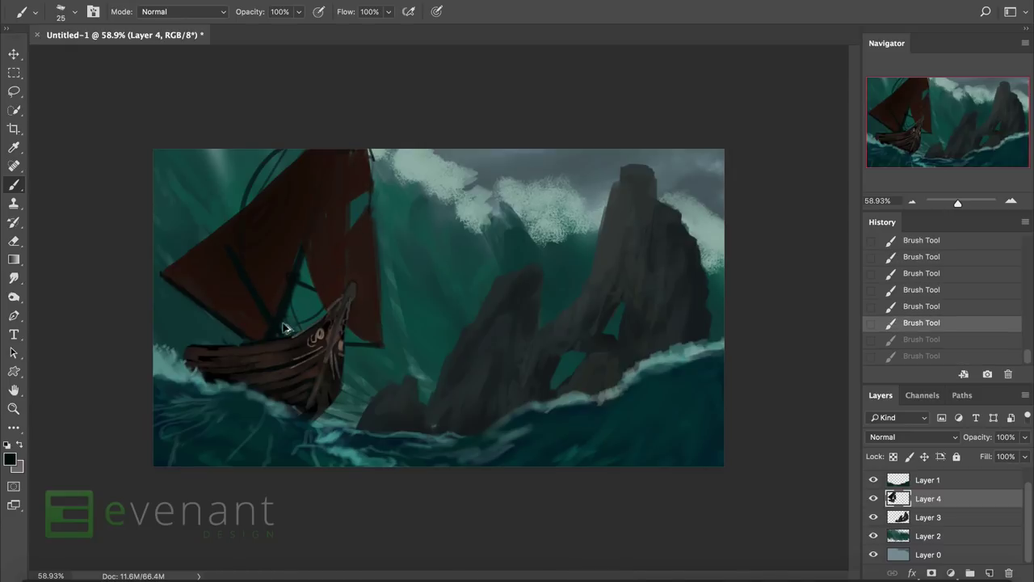
pyautogui.hotkey('ctrl', 'shift', 'z')
pyautogui.hotkey('ctrl', 'shift', 'z')
pyautogui.hotkey('ctrl', 'shift', 'z')
# Sample the sail's dark red-brown and paint it over the sail and mast line at 60 px.
pyautogui.click(10, 459)
pyautogui.click(240, 251)
pyautogui.press('Return')
pyautogui.moveTo(241, 255)
pyautogui.mouseDown()
pyautogui.moveTo(328, 179)
pyautogui.moveTo(245, 257)
pyautogui.mouseUp()
pyautogui.rightClick(299, 250)
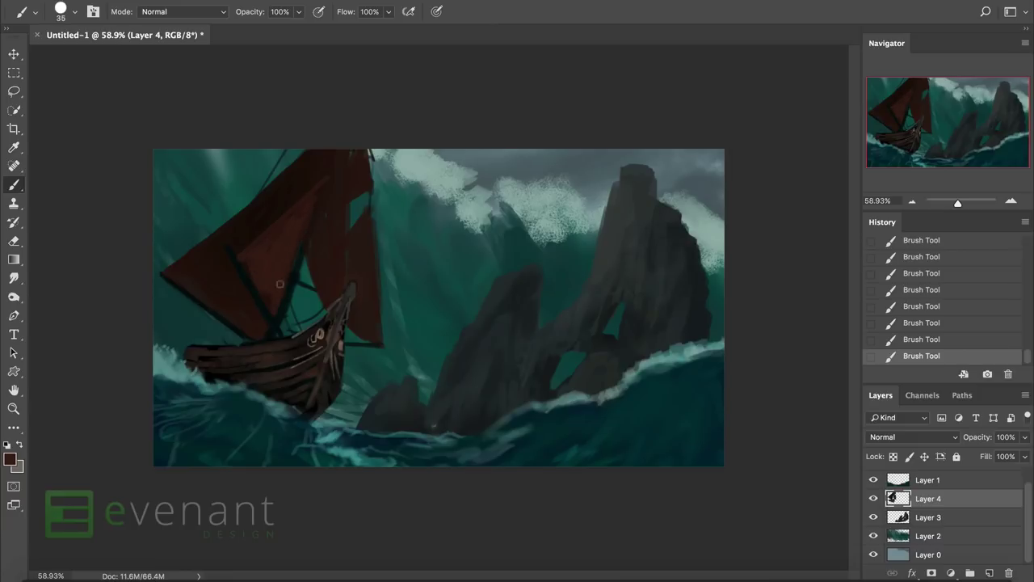
pyautogui.moveTo(273, 306); pyautogui.dragTo(279, 279)
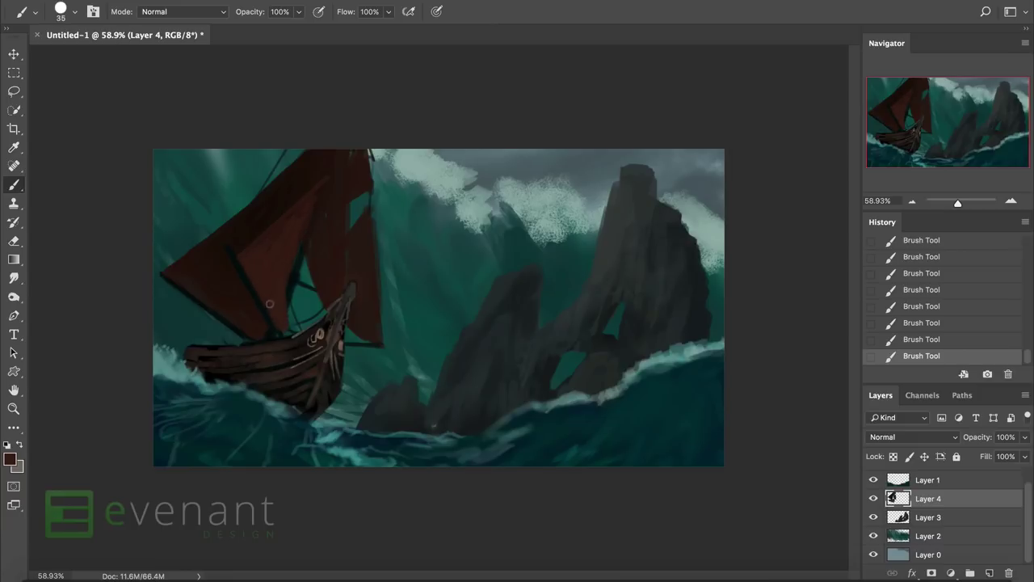
# Sample a near-black brown and smudge the sail shading with a 90 px brush.
pyautogui.keyDown('alt'); pyautogui.click(295, 217); pyautogui.keyUp('alt')
pyautogui.press('r')
pyautogui.rightClick(199, 248)
pyautogui.press('Return')
pyautogui.moveTo(299, 295)
pyautogui.mouseDown()
pyautogui.moveTo(279, 271)
pyautogui.moveTo(271, 276)
pyautogui.mouseUp()
# Switch the smudge brush to a 250 px soft preset, then to 65 and 70 px textured presets.
pyautogui.rightClick(275, 257)
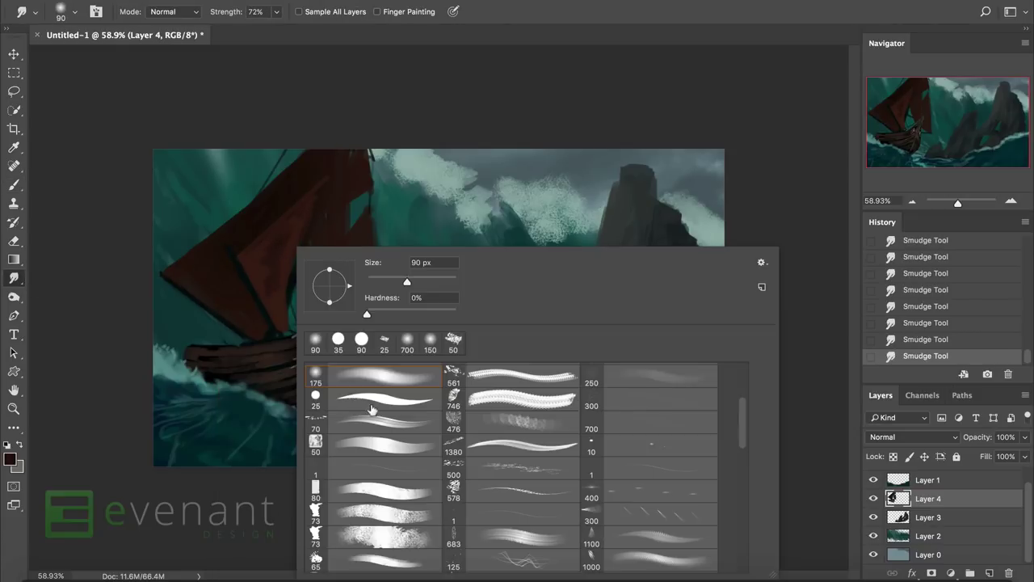
pyautogui.scroll(2, 374, 413)
pyautogui.click(373, 404)
pyautogui.press('Return')
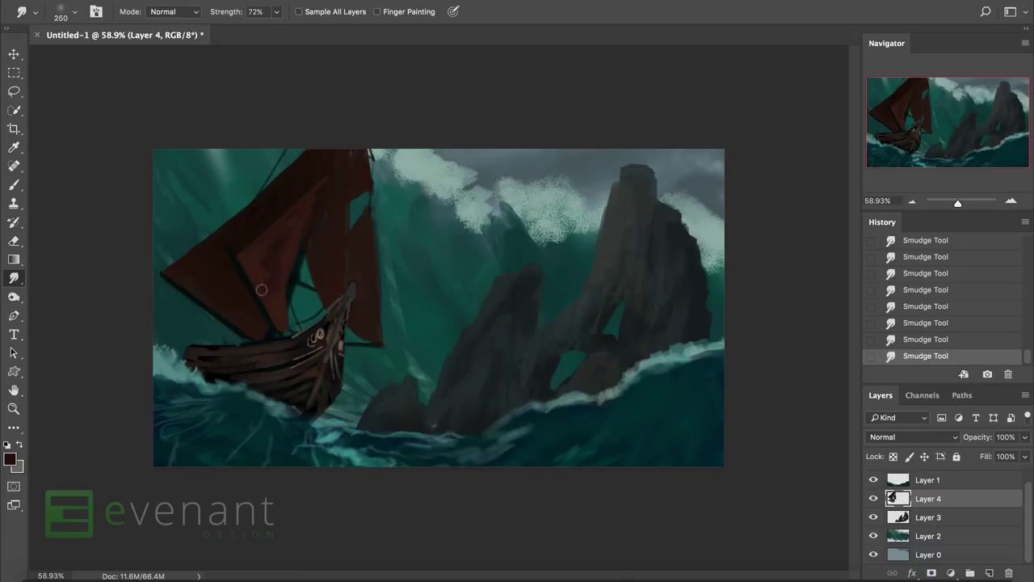
pyautogui.rightClick(303, 308)
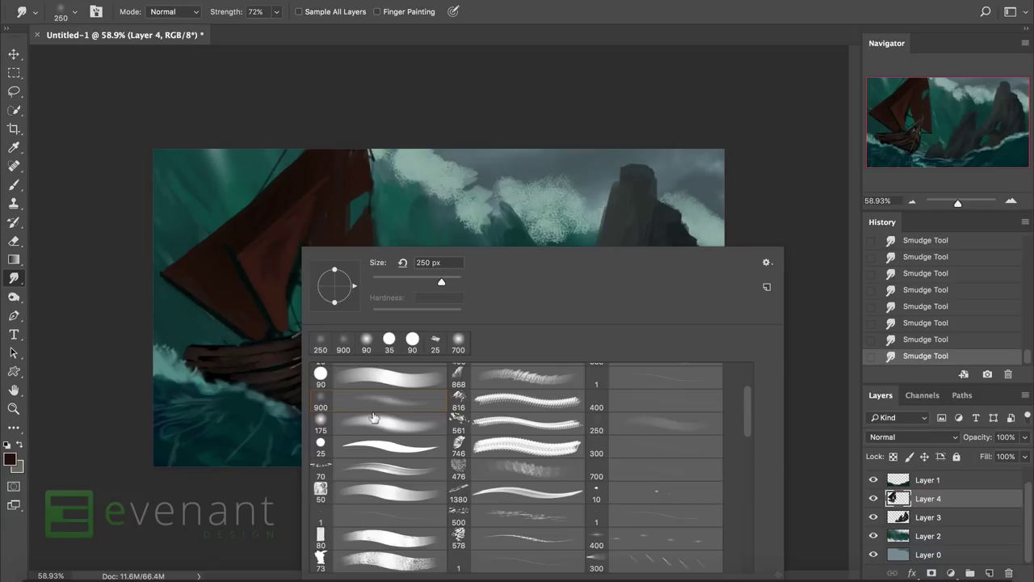
pyautogui.scroll(-4, 374, 465)
pyautogui.click(368, 442)
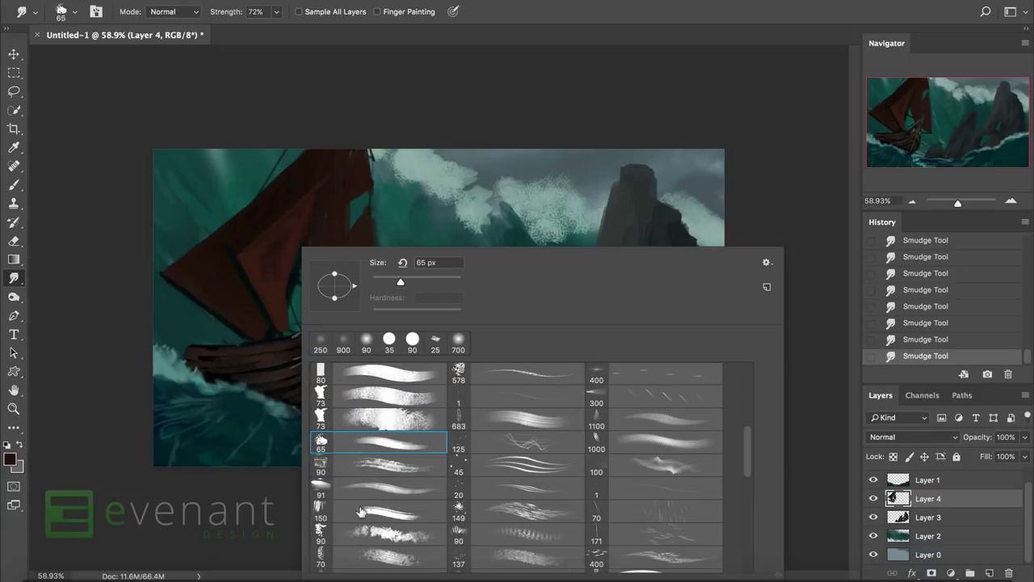
pyautogui.click(358, 556)
pyautogui.press('Return')
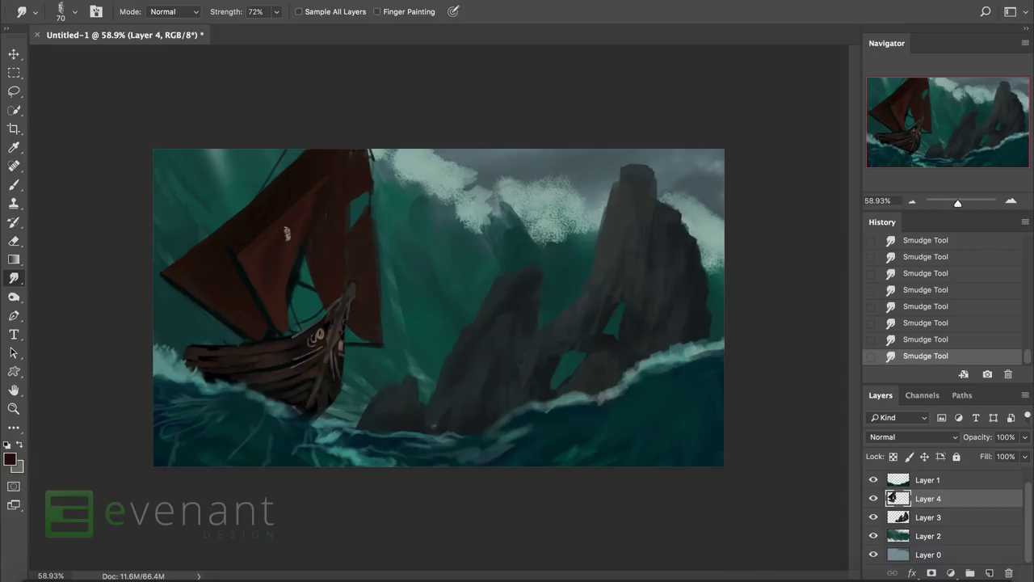
# Return to a 10 px Brush and sample a darker tone from the sail.
pyautogui.press('b')
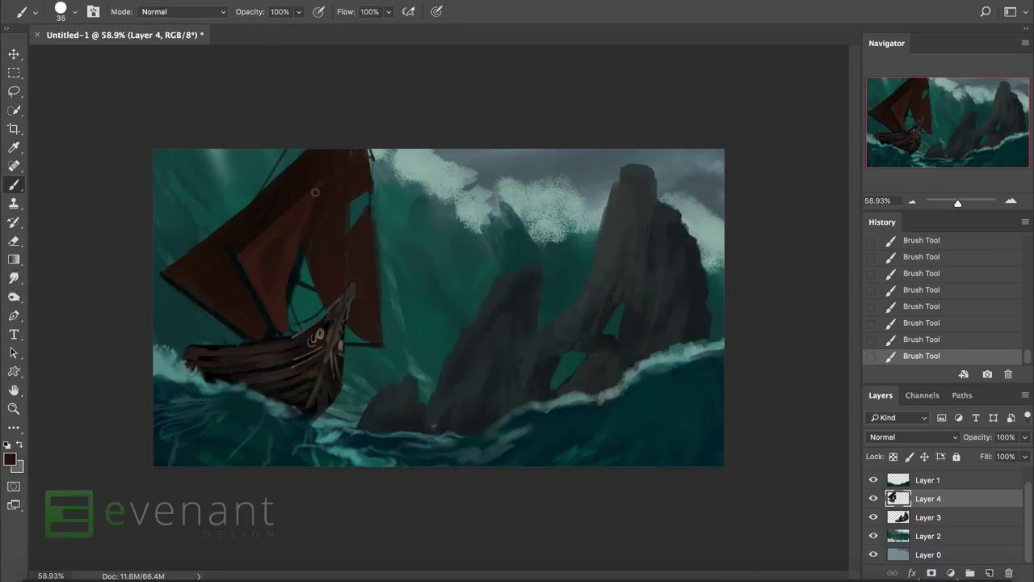
pyautogui.press('[')
pyautogui.press('[')
pyautogui.press('[')
pyautogui.keyDown('alt'); pyautogui.click(235, 276); pyautogui.keyUp('alt')
# Sample a near-black from the sail and outline the sail with a Polygonal Lasso selection.
pyautogui.keyDown('alt'); pyautogui.click(241, 273); pyautogui.keyUp('alt')
pyautogui.press('l')
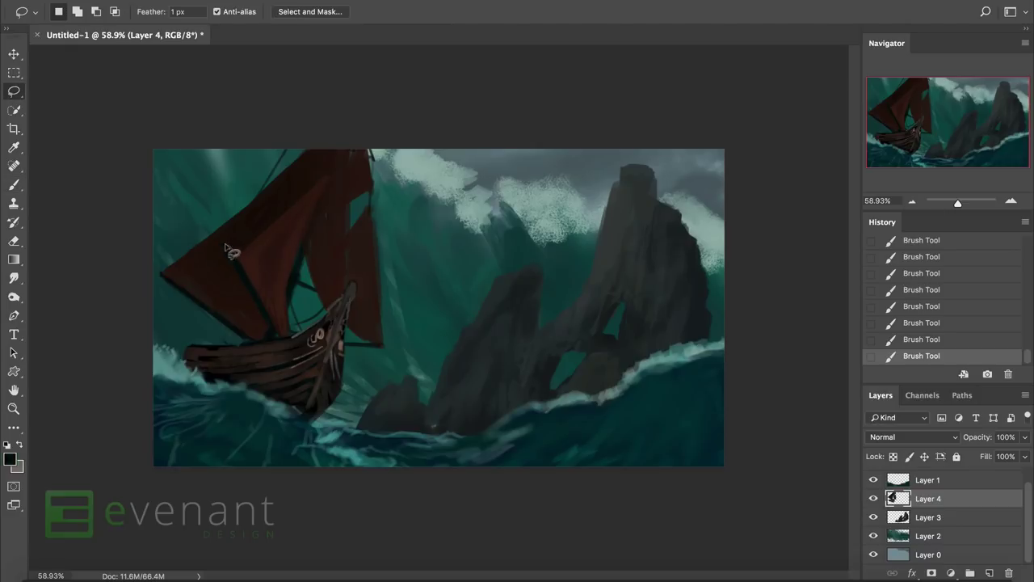
pyautogui.moveTo(229, 247); pyautogui.dragTo(238, 305)
pyautogui.click(238, 305)
pyautogui.rightClick(14, 90)
pyautogui.click(42, 103)
pyautogui.click(222, 242)
pyautogui.click(269, 328)
pyautogui.click(234, 254)
pyautogui.click(323, 179)
pyautogui.click(305, 175)
pyautogui.click(159, 249)
# Lock Layer 4's transparency and paint red across the selected sail with a large soft brush.
pyautogui.click(162, 277)
pyautogui.doubleClick(211, 324)
pyautogui.press('/')
pyautogui.press('b')
pyautogui.rightClick(368, 247)
pyautogui.keyDown('alt'); pyautogui.click(291, 210); pyautogui.keyUp('alt')
pyautogui.moveTo(267, 242)
pyautogui.mouseDown()
pyautogui.moveTo(228, 271)
pyautogui.moveTo(301, 220)
pyautogui.moveTo(202, 277)
pyautogui.mouseUp()
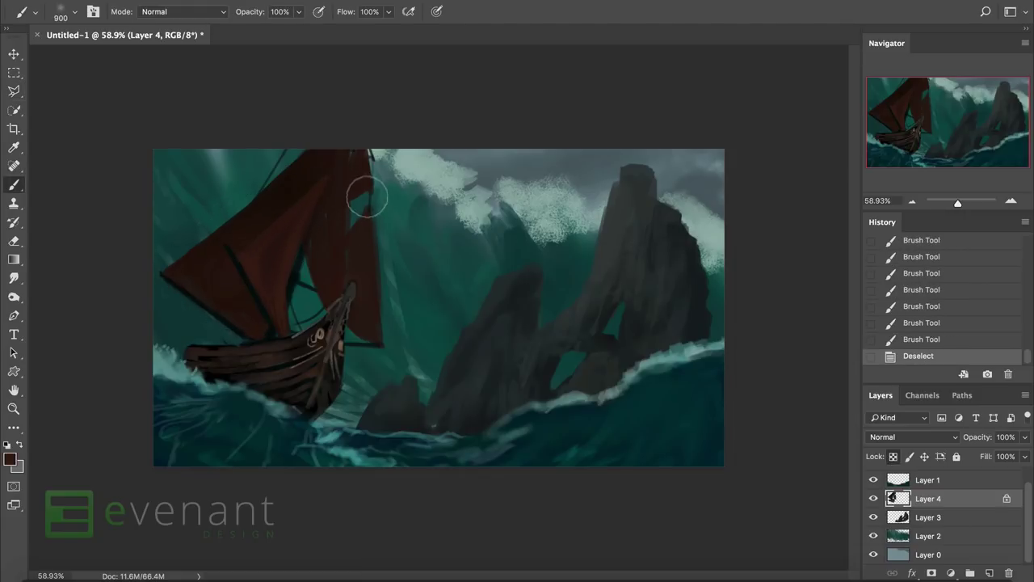
# Sample new paint colours from the painting and drop the sail selection.
pyautogui.press('i')
pyautogui.click(10, 459)
pyautogui.press('Return')
pyautogui.press('b')
pyautogui.press('i')
pyautogui.click(10, 459)
pyautogui.press('Return')
pyautogui.press('b')
pyautogui.press('[')
pyautogui.press('[')
pyautogui.hotkey('ctrl', 'd')
# Unlock Layer 4's transparency and dab small touches of paint on the sail with a 20 px brush.
pyautogui.rightClick(345, 301)
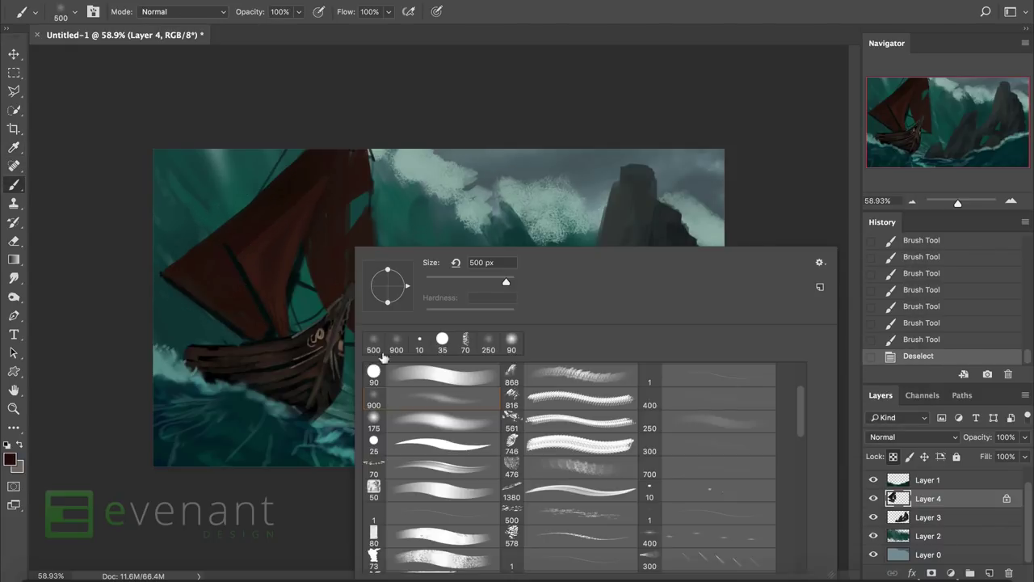
pyautogui.click(396, 436)
pyautogui.press('Return')
pyautogui.press('/')
pyautogui.click(281, 272)
pyautogui.click(280, 271)
pyautogui.click(278, 270)
pyautogui.click(277, 270)
pyautogui.click(273, 268)
pyautogui.click(269, 267)
pyautogui.click(275, 281)
pyautogui.click(281, 294)
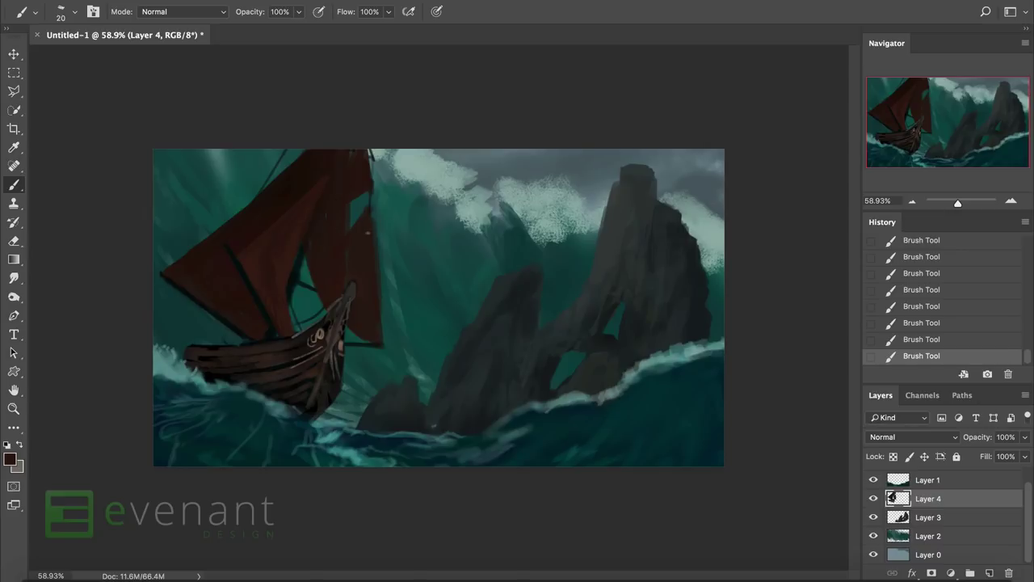
# Erase and repaint to trim the sail's right edge and lower right tip.
pyautogui.press('e')
pyautogui.moveTo(378, 299); pyautogui.dragTo(374, 215)
pyautogui.moveTo(379, 326)
pyautogui.mouseDown()
pyautogui.moveTo(376, 266)
pyautogui.moveTo(381, 318)
pyautogui.moveTo(408, 275)
pyautogui.mouseUp()
pyautogui.press('b')
pyautogui.click(385, 328)
pyautogui.press('e')
pyautogui.moveTo(384, 328); pyautogui.dragTo(407, 284)
pyautogui.press('b')
pyautogui.click(408, 284)
# Outline a Polygonal Lasso selection along the sail edge near the ship's bow.
pyautogui.press('l')
pyautogui.click(346, 234)
pyautogui.click(347, 289)
pyautogui.click(350, 282)
pyautogui.click(356, 287)
pyautogui.click(356, 301)
pyautogui.click(382, 343)
pyautogui.click(395, 250)
pyautogui.click(372, 199)
# Lock Layer 4's transparency and paint inside the sail-edge selection.
pyautogui.click(349, 212)
pyautogui.click(346, 234)
pyautogui.press('b')
pyautogui.rightClick(372, 240)
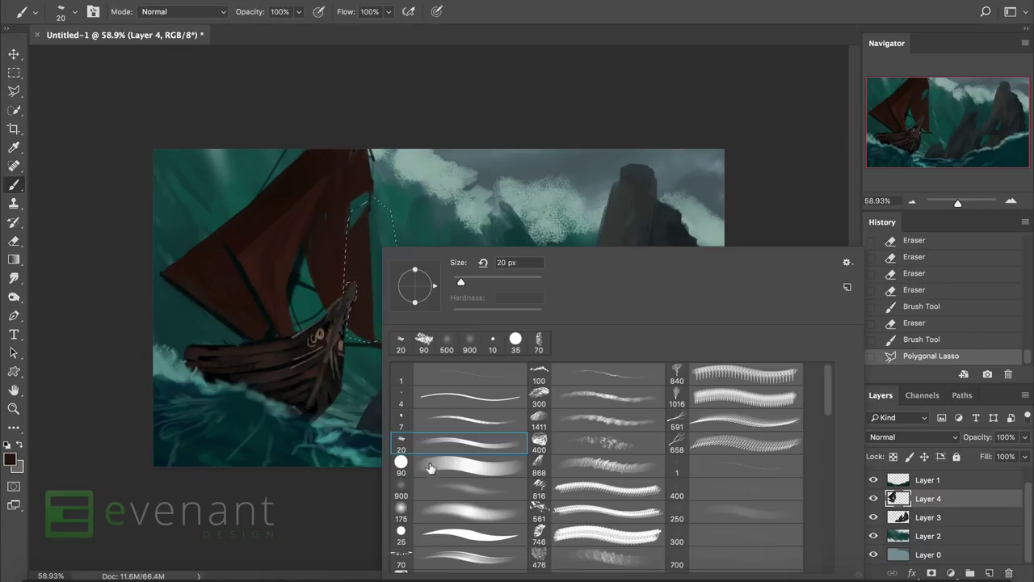
pyautogui.press('Escape')
pyautogui.press('/')
pyautogui.moveTo(330, 260); pyautogui.dragTo(347, 291)
pyautogui.moveTo(323, 242); pyautogui.dragTo(335, 262)
# Restore the dropped selection and paint another stroke inside it.
pyautogui.hotkey('ctrl', 'd')
pyautogui.hotkey('ctrl', 'z')
pyautogui.press('l')
pyautogui.rightClick(369, 286)
pyautogui.press('Escape')
pyautogui.press('b')
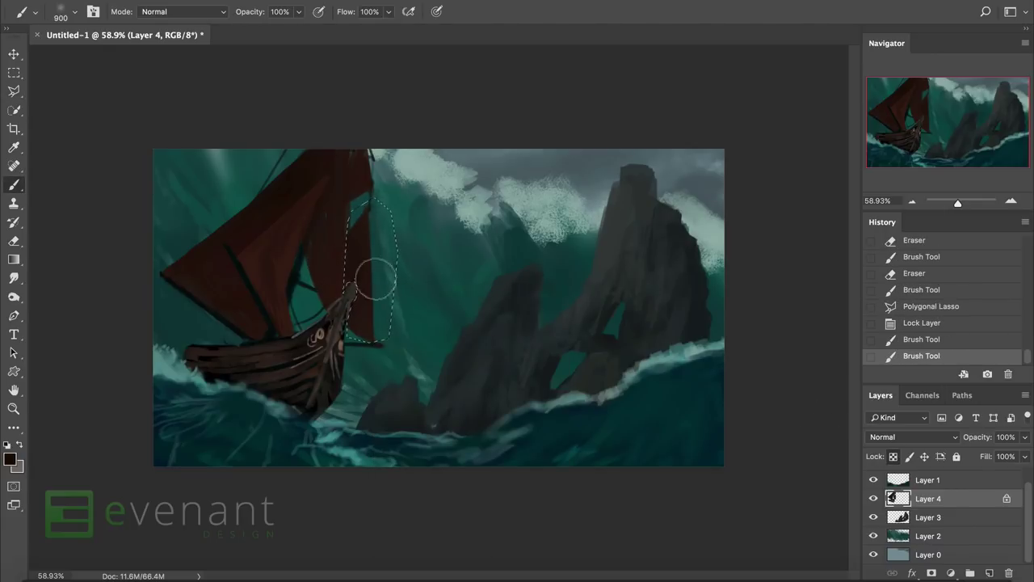
pyautogui.moveTo(304, 260); pyautogui.dragTo(348, 242)
# Invert the selection, paint strokes around the sail outside it, then deselect.
pyautogui.press('l')
pyautogui.rightClick(350, 246)
pyautogui.click(360, 267)
pyautogui.press('b')
pyautogui.moveTo(277, 238); pyautogui.dragTo(323, 226)
pyautogui.moveTo(331, 218); pyautogui.dragTo(346, 209)
pyautogui.moveTo(343, 212); pyautogui.dragTo(349, 204)
pyautogui.moveTo(344, 218); pyautogui.dragTo(348, 200)
pyautogui.moveTo(345, 215); pyautogui.dragTo(350, 206)
pyautogui.hotkey('ctrl', 'd')
# Unlock Layer 4's transparency and erase a small spot near the sail.
pyautogui.press('l')
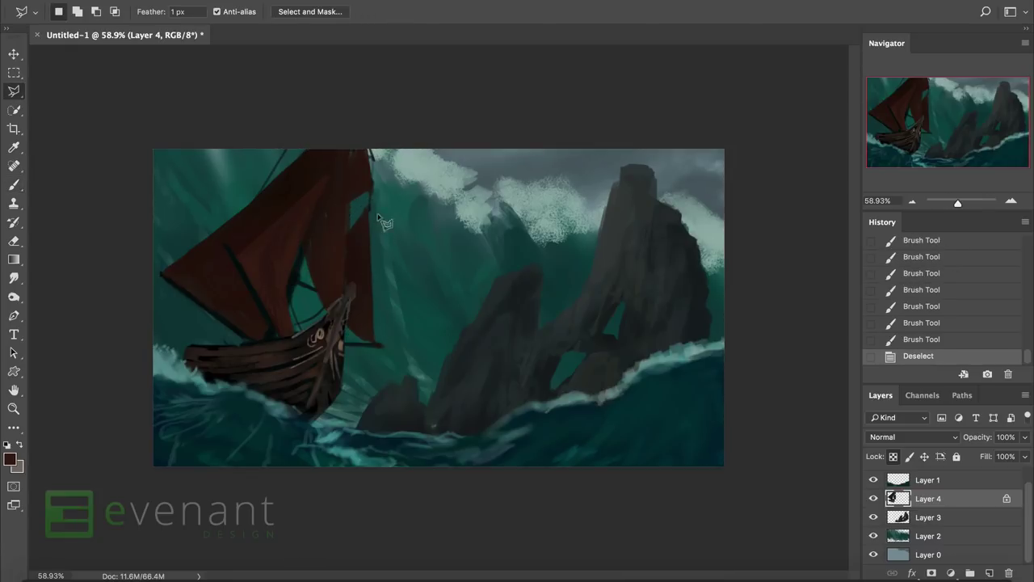
pyautogui.click(349, 203)
pyautogui.press('/')
pyautogui.press('/')
pyautogui.press('/')
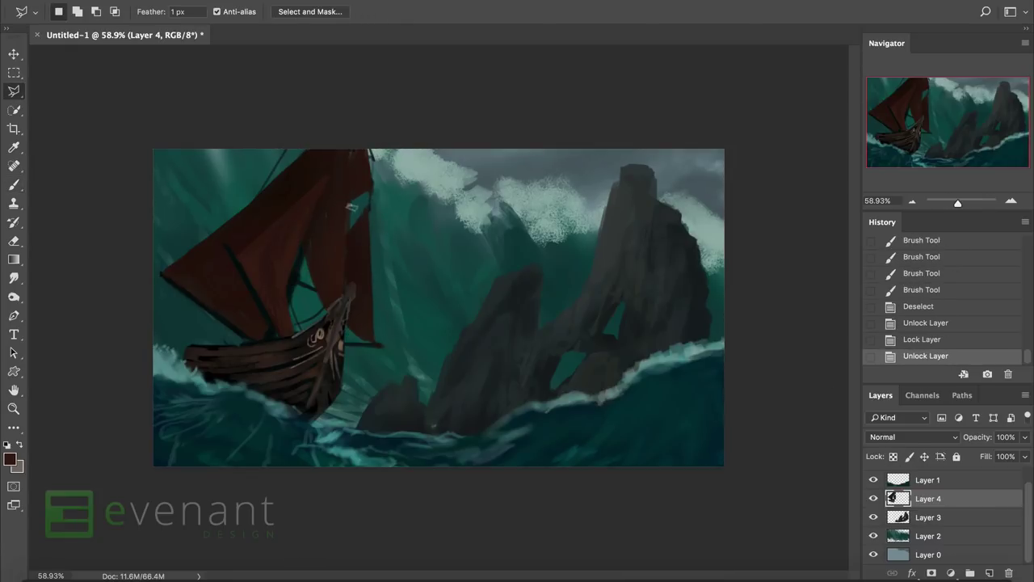
pyautogui.press('e')
pyautogui.click(356, 232)
pyautogui.press('b')
pyautogui.rightClick(353, 230)
pyautogui.press('Escape')
pyautogui.click(345, 254)
# Paint the red sail down into the gap under the mast.
pyautogui.moveTo(345, 254); pyautogui.dragTo(355, 319)
pyautogui.moveTo(349, 226); pyautogui.dragTo(360, 315)
pyautogui.moveTo(354, 235); pyautogui.dragTo(364, 323)
pyautogui.moveTo(359, 242); pyautogui.dragTo(367, 331)
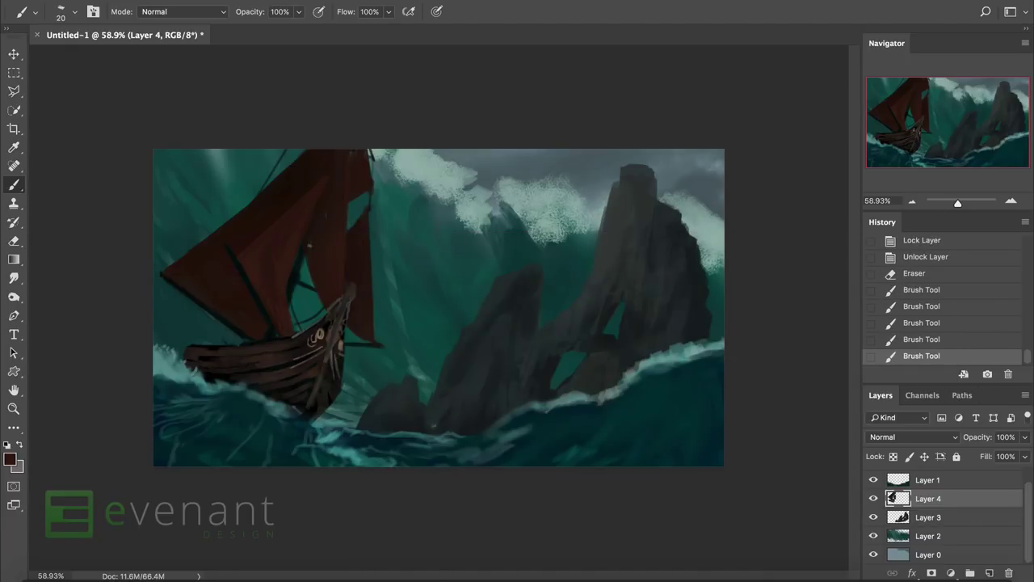
pyautogui.click(10, 458)
pyautogui.click(845, 151)
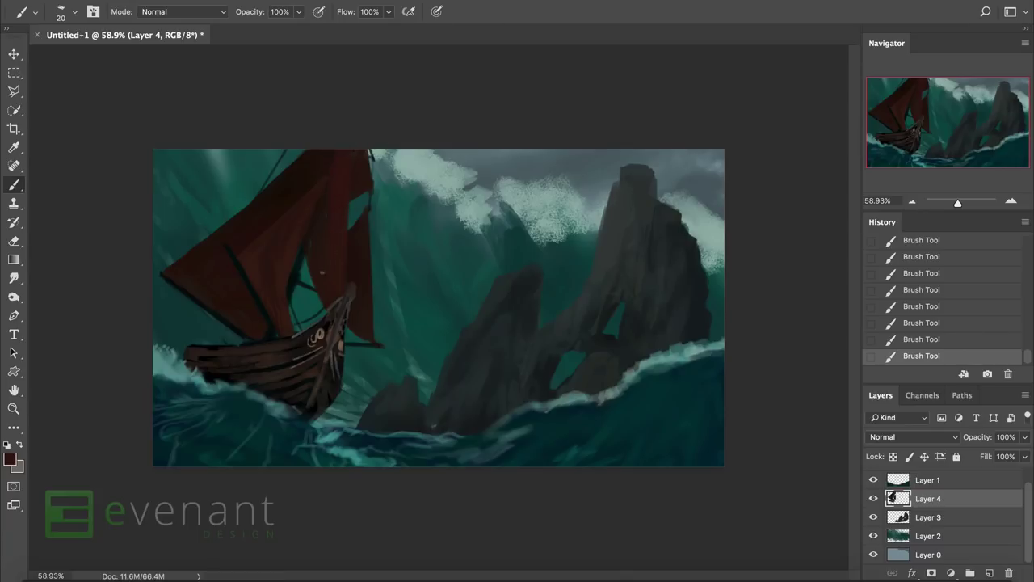
# Replace two erase strokes with a dark red repaint of the sail patch, then reset colours.
pyautogui.moveTo(321, 273)
pyautogui.mouseDown()
pyautogui.moveTo(314, 244)
pyautogui.moveTo(329, 195)
pyautogui.mouseUp()
pyautogui.hotkey('ctrl', 'alt', 'z')
pyautogui.hotkey('ctrl', 'alt', 'z')
pyautogui.moveTo(321, 243); pyautogui.dragTo(342, 166)
pyautogui.press('d')
# Lock Layer 4's transparency and outline the sail with a straight-edged lasso selection.
pyautogui.press('/')
pyautogui.press('l')
pyautogui.click(353, 146)
pyautogui.click(347, 295)
pyautogui.click(325, 311)
pyautogui.click(308, 279)
pyautogui.click(311, 241)
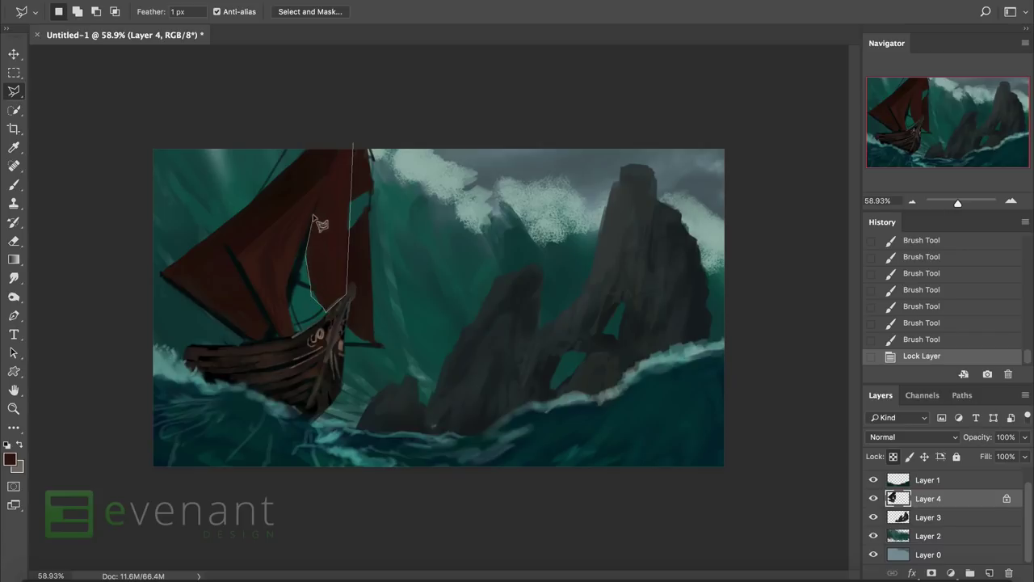
pyautogui.click(349, 146)
# Darken the sail inside the selection with a large soft brush.
pyautogui.press('b')
pyautogui.rightClick(356, 247)
pyautogui.click(10, 459)
pyautogui.click(644, 282)
pyautogui.press('Return')
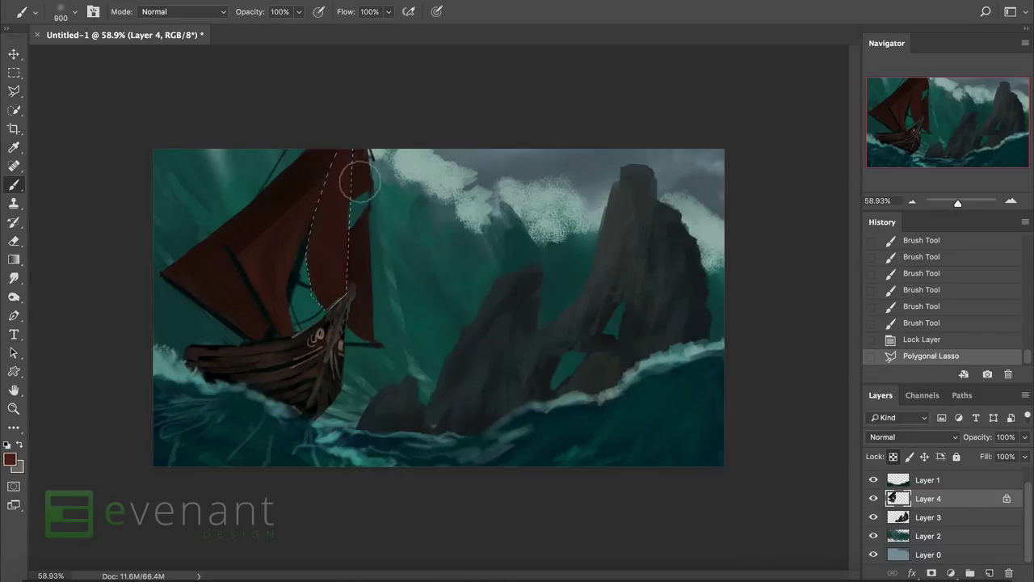
pyautogui.moveTo(364, 186)
pyautogui.mouseDown()
pyautogui.moveTo(335, 166)
pyautogui.moveTo(347, 194)
pyautogui.moveTo(311, 267)
pyautogui.mouseUp()
pyautogui.moveTo(323, 202)
pyautogui.mouseDown()
pyautogui.moveTo(348, 244)
pyautogui.moveTo(328, 305)
pyautogui.mouseUp()
pyautogui.keyDown('alt'); pyautogui.click(278, 200); pyautogui.keyUp('alt')
# Deselect, unlock transparency, and dab paint with a 20 px brush along the sail and hull edge.
pyautogui.hotkey('ctrl', 'd')
pyautogui.rightClick(404, 246)
pyautogui.click(469, 343)
pyautogui.press('Return')
pyautogui.click(245, 233)
pyautogui.press('/')
pyautogui.click(245, 317)
pyautogui.click(242, 322)
pyautogui.click(241, 327)
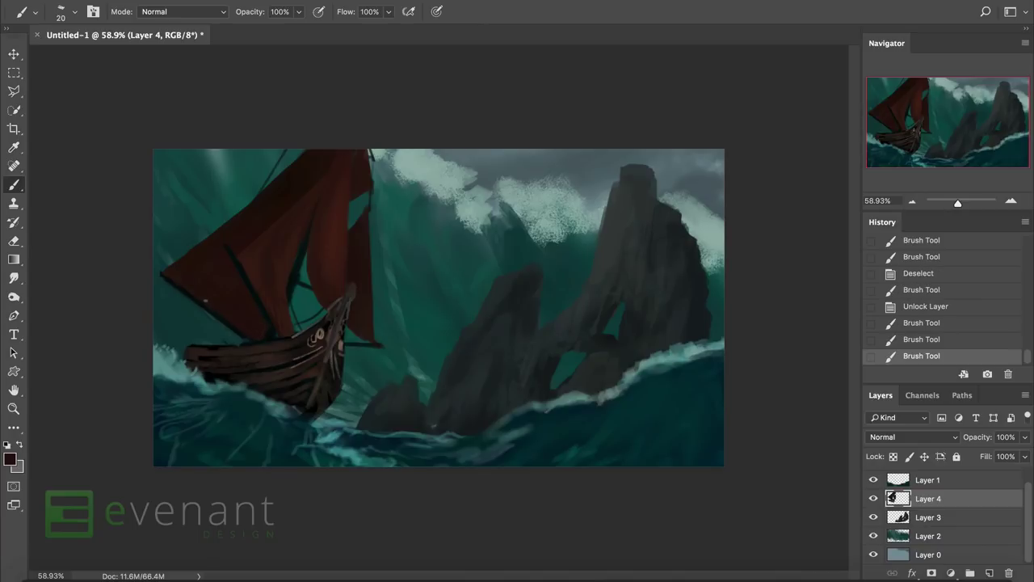
pyautogui.click(185, 259)
# Erase stray paint to clean up the sail's left edge.
pyautogui.press('e')
pyautogui.moveTo(168, 275); pyautogui.dragTo(190, 255)
pyautogui.moveTo(308, 146); pyautogui.dragTo(251, 205)
pyautogui.moveTo(287, 169); pyautogui.dragTo(174, 279)
pyautogui.moveTo(184, 266); pyautogui.dragTo(230, 220)
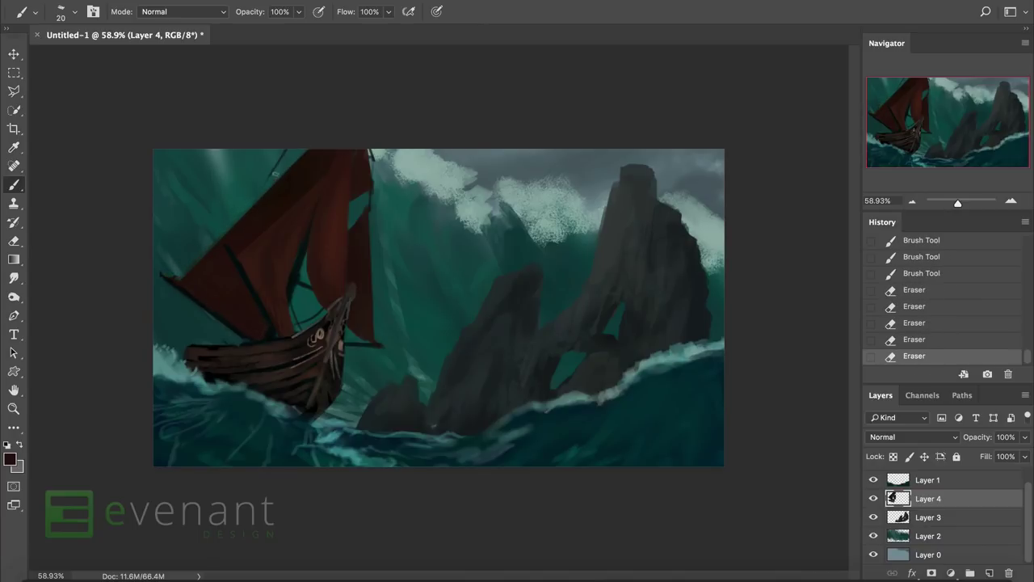
pyautogui.click(233, 214)
pyautogui.moveTo(180, 277); pyautogui.dragTo(202, 244)
pyautogui.click(185, 259)
pyautogui.moveTo(285, 147); pyautogui.dragTo(288, 205)
# Paint fine details and rigging touches on the sails with a 9 px brush.
pyautogui.press('[')
pyautogui.press('[')
pyautogui.click(275, 158)
pyautogui.click(269, 172)
pyautogui.click(263, 187)
pyautogui.click(257, 202)
pyautogui.click(352, 182)
pyautogui.click(359, 181)
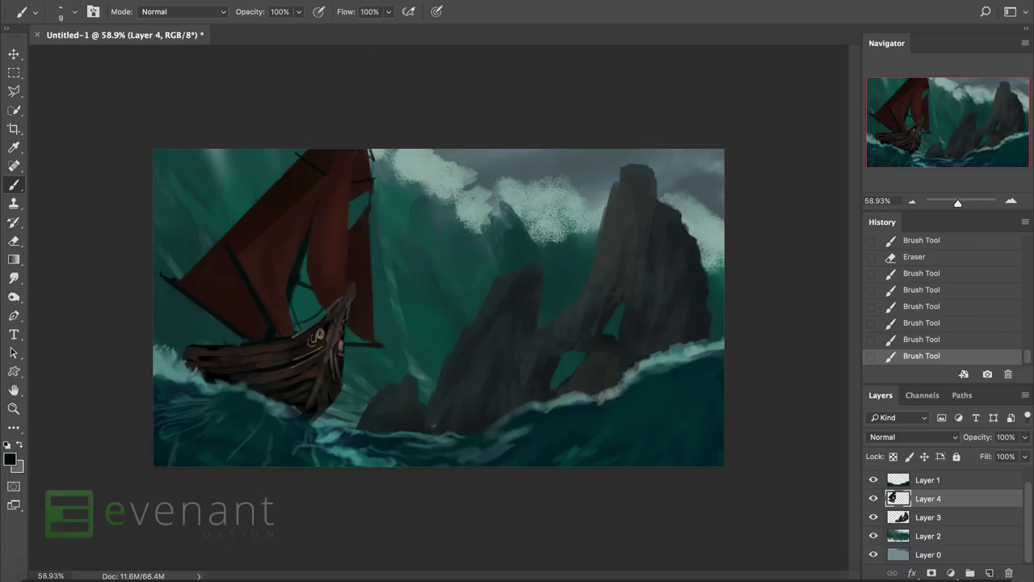
pyautogui.click(305, 145)
pyautogui.click(295, 207)
# Draw thin near-black rigging lines with a 4–7 px brush.
pyautogui.rightClick(295, 206)
pyautogui.moveTo(364, 228); pyautogui.dragTo(347, 228)
pyautogui.press('Return')
pyautogui.rightClick(466, 246)
pyautogui.keyDown('alt'); pyautogui.click(335, 219); pyautogui.keyUp('alt')
pyautogui.keyDown('alt'); pyautogui.click(301, 337); pyautogui.keyUp('alt')
pyautogui.keyDown('alt'); pyautogui.click(291, 333); pyautogui.keyUp('alt')
pyautogui.rightClick(347, 249)
pyautogui.press('Escape')
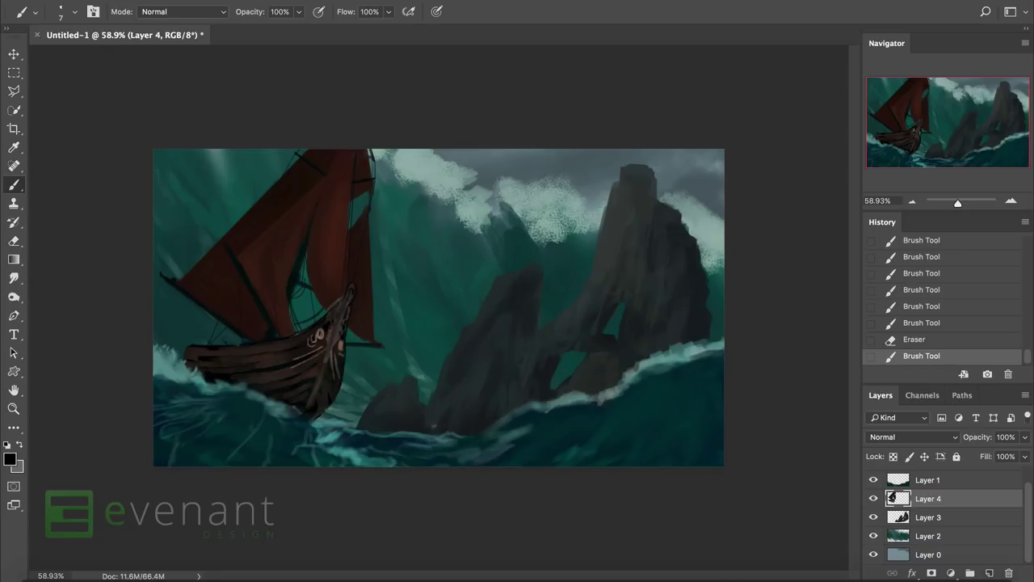
# Flip the canvas horizontally so the ship sits on the right.
pyautogui.hotkey('ctrl', 'shift', 'h')
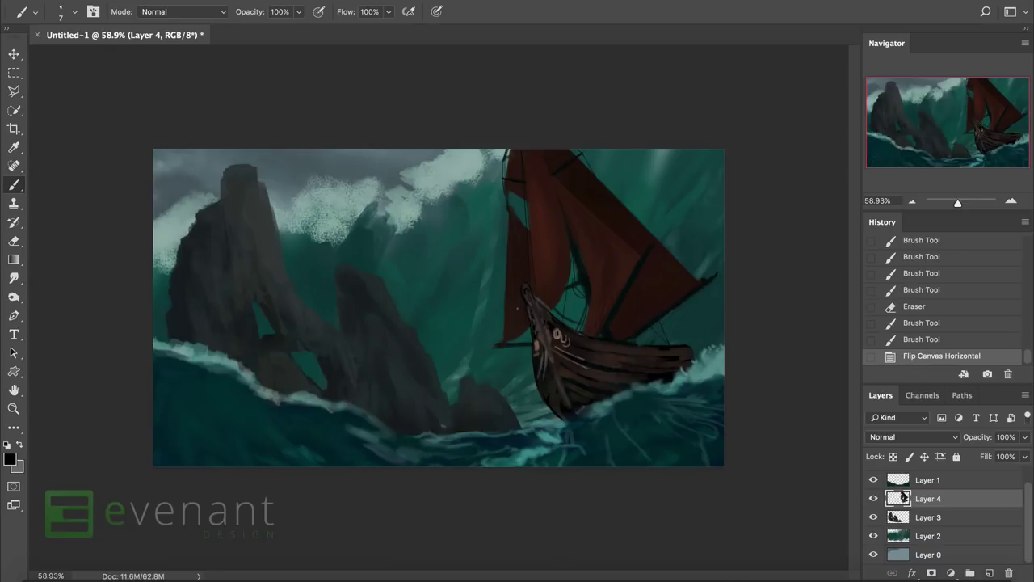
pyautogui.scroll(1, 439, 307)
pyautogui.rightClick(505, 247)
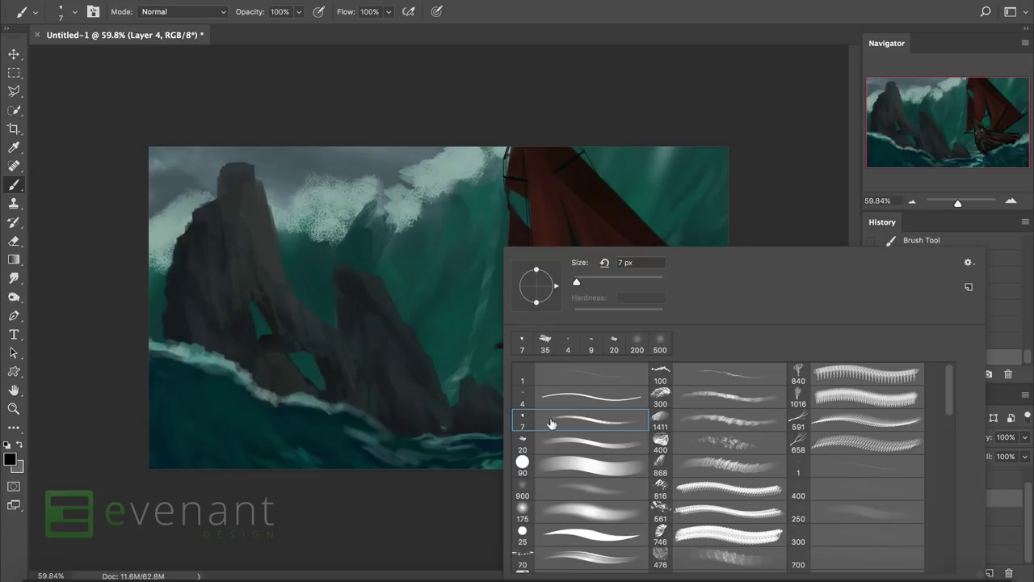
pyautogui.doubleClick(581, 488)
pyautogui.keyDown('alt'); pyautogui.click(266, 397); pyautogui.keyUp('alt')
pyautogui.click(211, 400)
pyautogui.click(930, 296)
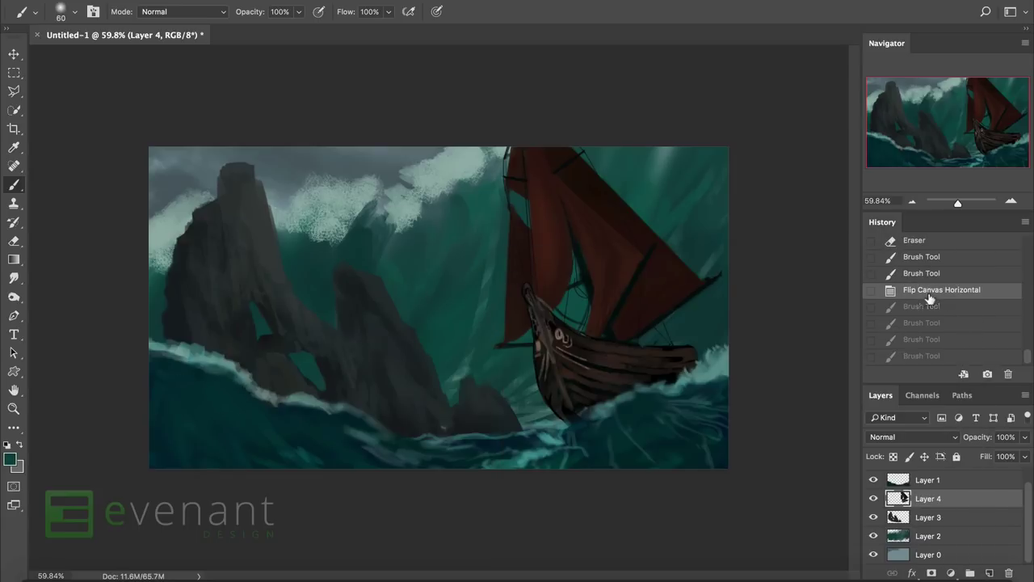
# Paint soft and darker teal over the left rocks and lower-left sea on Layer 1.
pyautogui.hotkey('alt', ']')
pyautogui.moveTo(217, 380)
pyautogui.mouseDown()
pyautogui.moveTo(180, 368)
pyautogui.moveTo(165, 378)
pyautogui.moveTo(230, 408)
pyautogui.moveTo(329, 419)
pyautogui.moveTo(335, 429)
pyautogui.moveTo(288, 415)
pyautogui.moveTo(325, 438)
pyautogui.mouseUp()
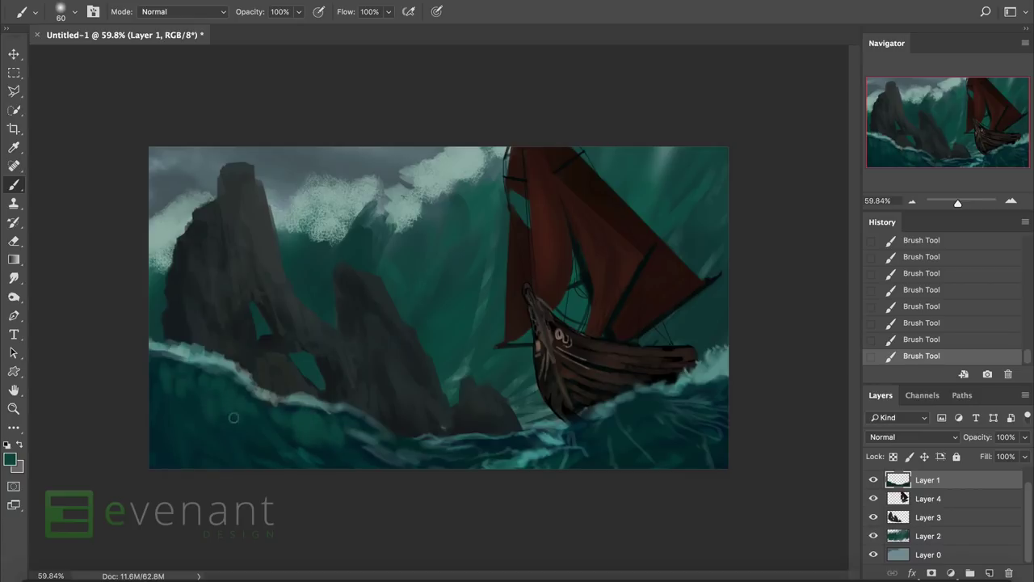
pyautogui.keyDown('alt'); pyautogui.click(259, 449); pyautogui.keyUp('alt')
pyautogui.press('[')
pyautogui.press('[')
pyautogui.press('[')
pyautogui.press('[')
pyautogui.press('[')
pyautogui.press('[')
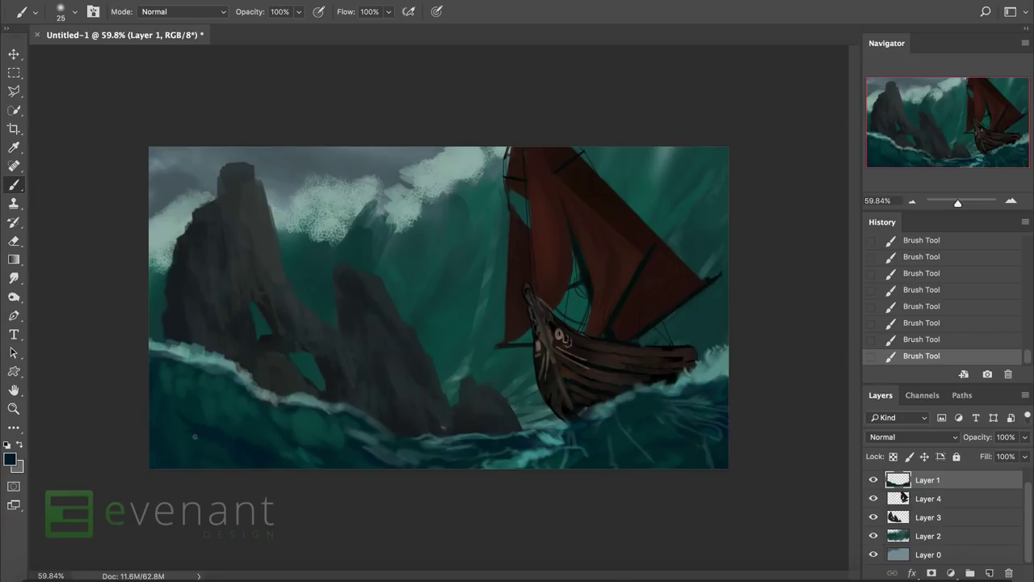
pyautogui.press(']')
pyautogui.press(']')
pyautogui.press(']')
pyautogui.press(']')
pyautogui.press(']')
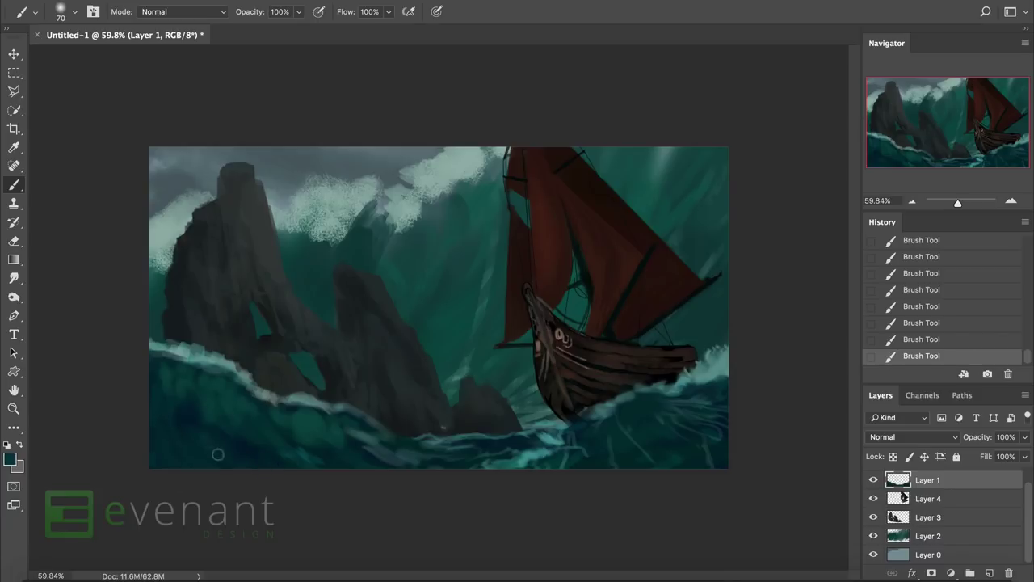
pyautogui.keyDown('alt'); pyautogui.click(185, 406); pyautogui.keyUp('alt')
pyautogui.keyDown('alt'); pyautogui.click(154, 378); pyautogui.keyUp('alt')
pyautogui.keyDown('alt'); pyautogui.click(152, 381); pyautogui.keyUp('alt')
# Paint white foam along the left wave crest with a 90 px brush.
pyautogui.rightClick(495, 375)
pyautogui.doubleClick(558, 442)
pyautogui.rightClick(243, 356)
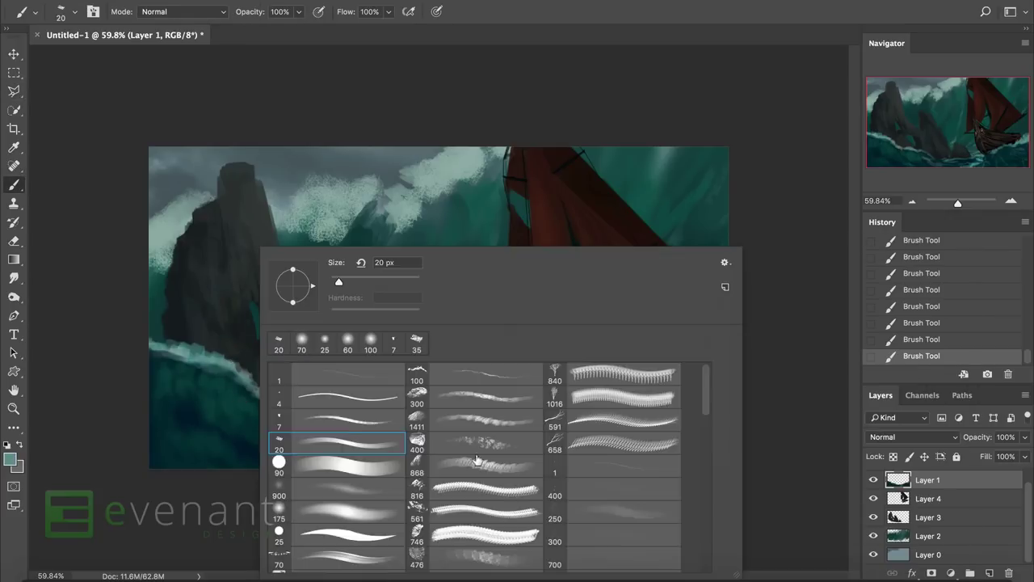
pyautogui.scroll(-1, 475, 462)
pyautogui.click(347, 456)
pyautogui.click(222, 355)
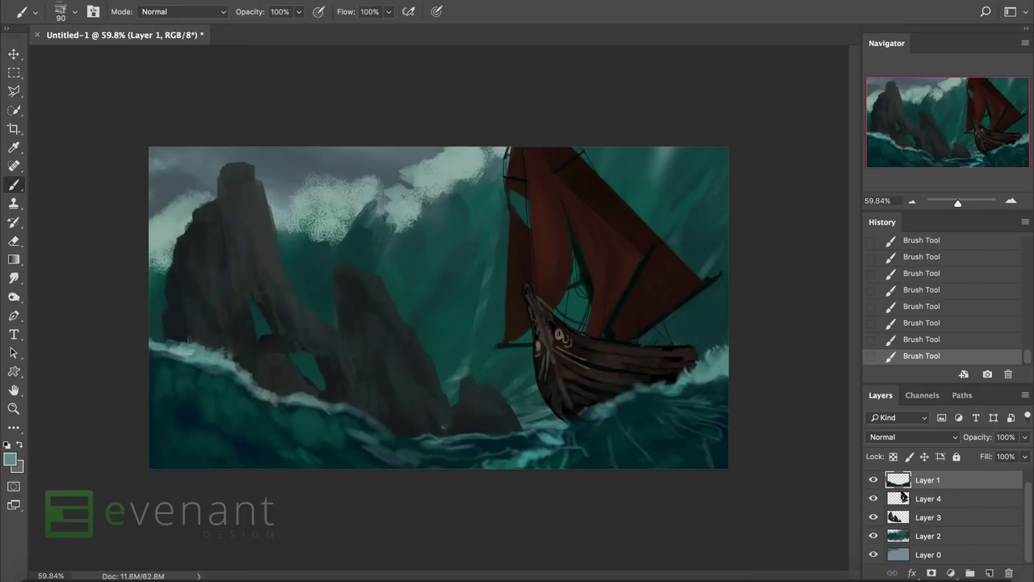
pyautogui.moveTo(183, 341); pyautogui.dragTo(165, 346)
pyautogui.moveTo(228, 360)
pyautogui.mouseDown()
pyautogui.moveTo(283, 399)
pyautogui.moveTo(360, 409)
pyautogui.moveTo(400, 434)
pyautogui.mouseUp()
# Warp Layer 2's wave upward into a curling crest.
pyautogui.press('e')
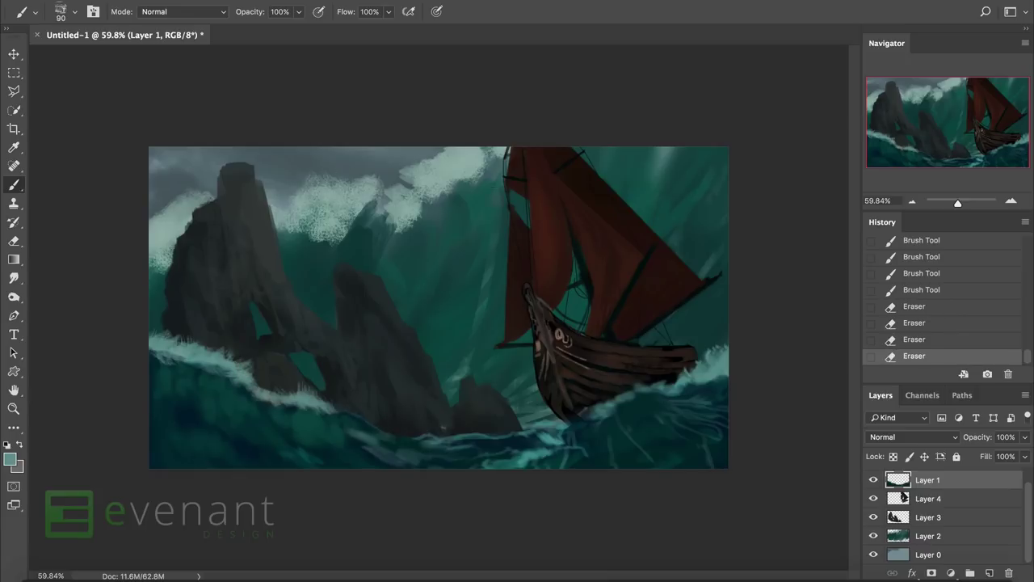
pyautogui.click(928, 536)
pyautogui.hotkey('ctrl', 't')
pyautogui.rightClick(492, 308)
pyautogui.click(509, 368)
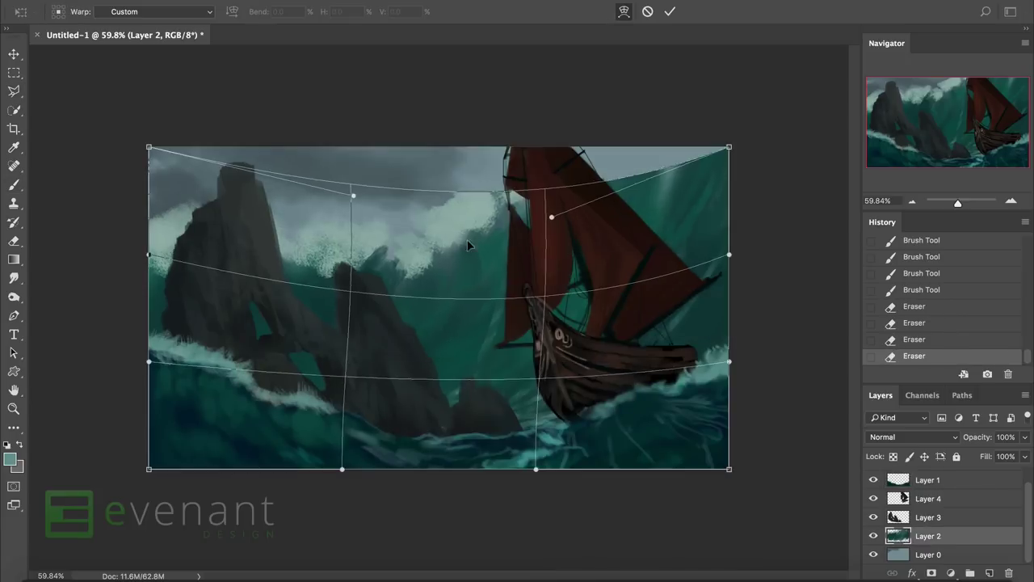
pyautogui.moveTo(466, 226); pyautogui.dragTo(831, 130)
pyautogui.moveTo(149, 146); pyautogui.dragTo(51, 160)
pyautogui.moveTo(299, 336); pyautogui.dragTo(499, 275)
pyautogui.press('Return')
# Apply Levels to Layer 0 with midtones 0.88 and output white 221.
pyautogui.press('b')
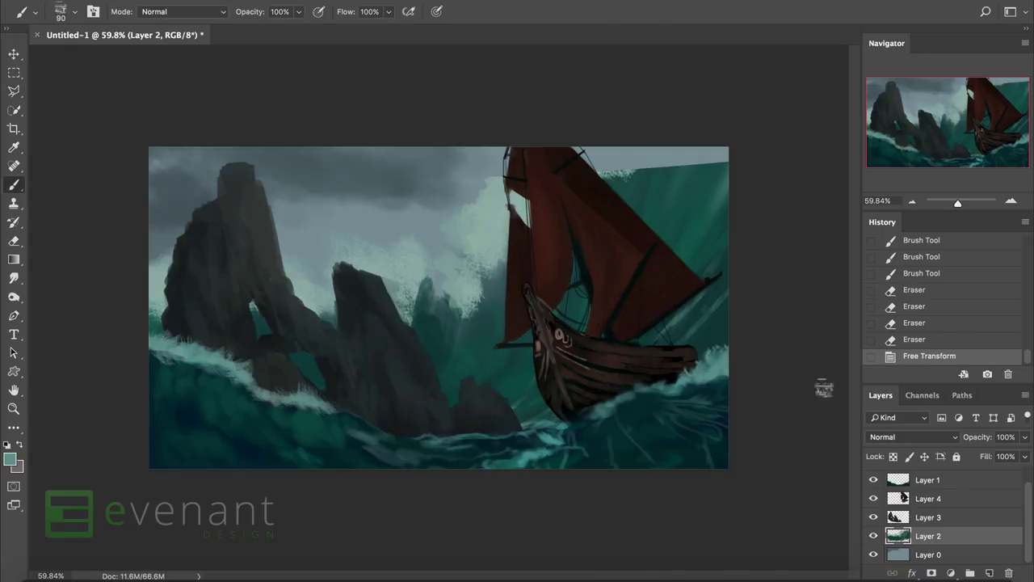
pyautogui.click(927, 555)
pyautogui.hotkey('ctrl', 'l')
pyautogui.moveTo(835, 329); pyautogui.dragTo(843, 331)
pyautogui.moveTo(927, 391)
pyautogui.mouseDown()
pyautogui.moveTo(892, 390)
pyautogui.moveTo(916, 392)
pyautogui.mouseUp()
pyautogui.press('Return')
# Paint pale grey-teal spray along the sky on Layer 2.
pyautogui.click(10, 458)
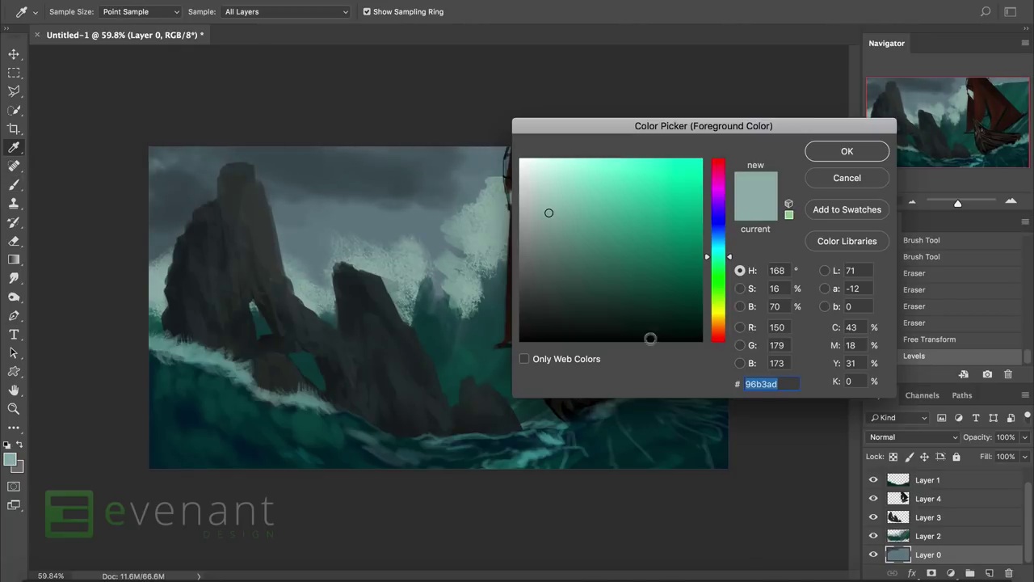
pyautogui.moveTo(718, 256); pyautogui.dragTo(722, 326)
pyautogui.press('Return')
pyautogui.press('b')
pyautogui.click(497, 284)
pyautogui.hotkey('ctrl', 'alt', 'z')
pyautogui.hotkey('ctrl', 'alt', 'z')
pyautogui.hotkey('ctrl', 'alt', 'z')
pyautogui.click(873, 535)
pyautogui.click(873, 536)
pyautogui.click(928, 536)
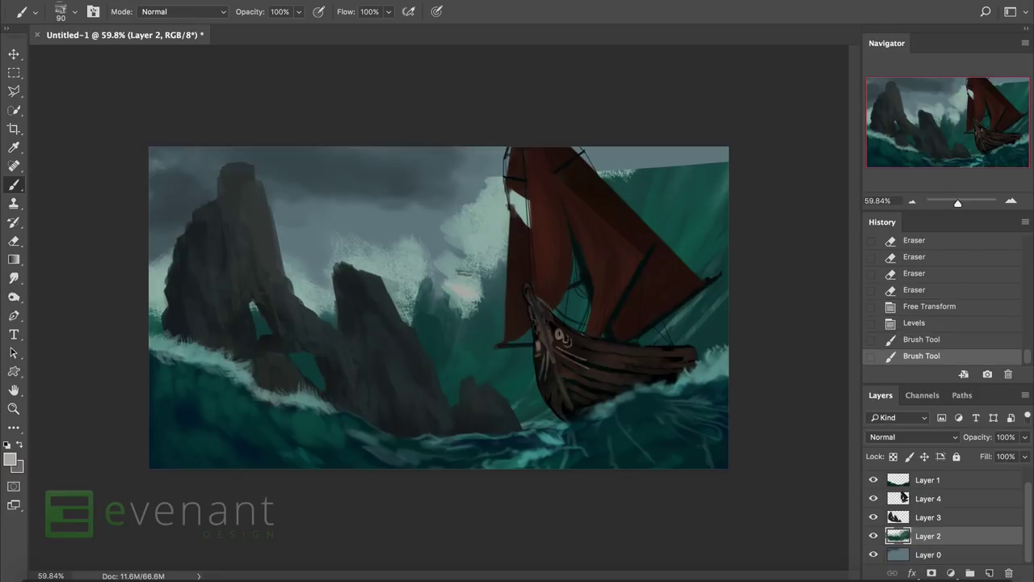
pyautogui.moveTo(453, 251); pyautogui.dragTo(475, 264)
pyautogui.moveTo(500, 219)
pyautogui.mouseDown()
pyautogui.moveTo(509, 187)
pyautogui.moveTo(497, 187)
pyautogui.moveTo(592, 161)
pyautogui.moveTo(642, 167)
pyautogui.moveTo(675, 152)
pyautogui.moveTo(677, 178)
pyautogui.moveTo(692, 134)
pyautogui.moveTo(696, 160)
pyautogui.mouseUp()
# Paint teal over the spray left of the sails.
pyautogui.keyDown('alt'); pyautogui.click(694, 180); pyautogui.keyUp('alt')
pyautogui.keyDown('alt'); pyautogui.click(675, 161); pyautogui.keyUp('alt')
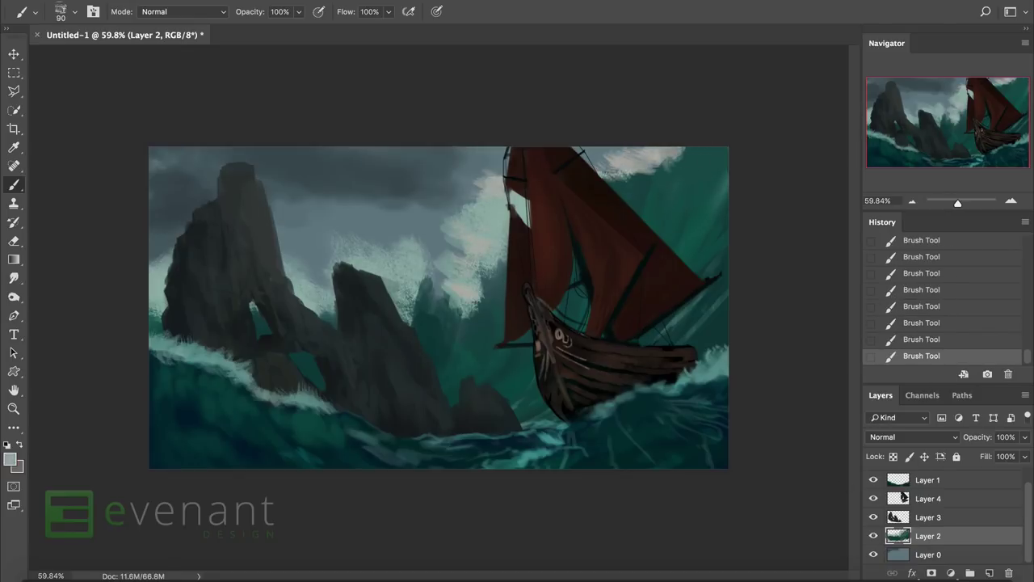
pyautogui.keyDown('alt'); pyautogui.click(502, 287); pyautogui.keyUp('alt')
pyautogui.moveTo(502, 287)
pyautogui.mouseDown()
pyautogui.moveTo(493, 243)
pyautogui.moveTo(533, 212)
pyautogui.moveTo(501, 271)
pyautogui.moveTo(478, 247)
pyautogui.moveTo(441, 328)
pyautogui.moveTo(484, 365)
pyautogui.moveTo(497, 259)
pyautogui.moveTo(400, 260)
pyautogui.moveTo(269, 236)
pyautogui.moveTo(303, 247)
pyautogui.moveTo(323, 271)
pyautogui.mouseUp()
pyautogui.keyDown('alt'); pyautogui.click(463, 260); pyautogui.keyUp('alt')
pyautogui.press('e')
pyautogui.hotkey('ctrl', 'alt', 'z')
pyautogui.hotkey('ctrl', 'alt', 'z')
# Add vertical teal streaks and light mist above the rocks, then repaint teal sky with a 65 px textured brush.
pyautogui.keyDown('alt'); pyautogui.click(424, 333); pyautogui.keyUp('alt')
pyautogui.moveTo(404, 323)
pyautogui.mouseDown()
pyautogui.moveTo(485, 259)
pyautogui.moveTo(497, 315)
pyautogui.mouseUp()
pyautogui.moveTo(467, 384); pyautogui.dragTo(430, 279)
pyautogui.keyDown('alt'); pyautogui.click(307, 273); pyautogui.keyUp('alt')
pyautogui.moveTo(351, 257)
pyautogui.mouseDown()
pyautogui.moveTo(402, 248)
pyautogui.moveTo(368, 244)
pyautogui.moveTo(432, 246)
pyautogui.mouseUp()
pyautogui.keyDown('alt'); pyautogui.click(422, 295); pyautogui.keyUp('alt')
pyautogui.moveTo(396, 282)
pyautogui.mouseDown()
pyautogui.moveTo(424, 252)
pyautogui.moveTo(445, 262)
pyautogui.moveTo(452, 291)
pyautogui.mouseUp()
pyautogui.rightClick(433, 246)
pyautogui.doubleClick(501, 477)
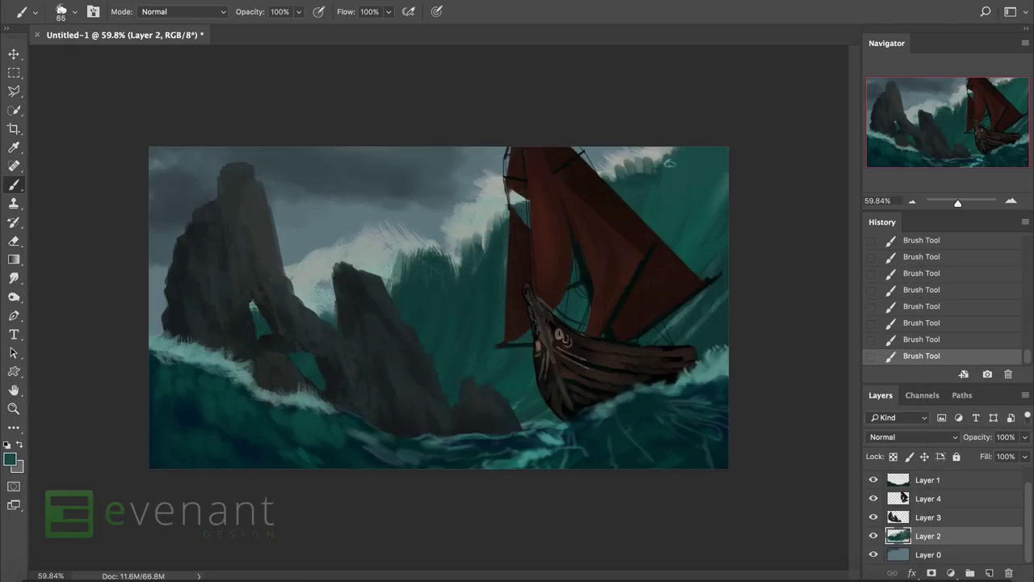
pyautogui.moveTo(659, 189)
pyautogui.mouseDown()
pyautogui.moveTo(691, 194)
pyautogui.moveTo(692, 185)
pyautogui.moveTo(705, 234)
pyautogui.moveTo(723, 148)
pyautogui.mouseUp()
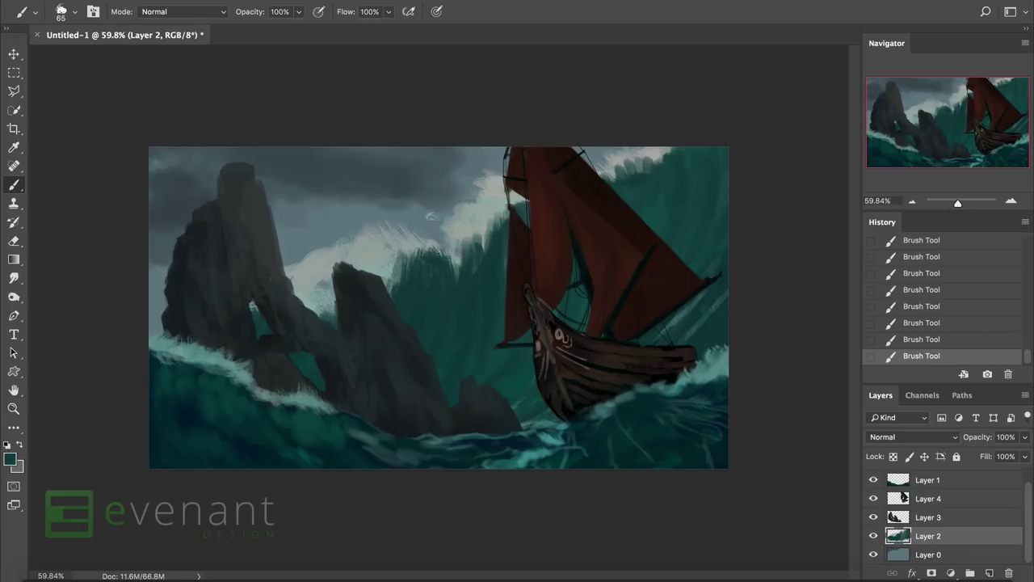
# Smudge the ship's bow, lowering smudge strength to 31%.
pyautogui.rightClick(454, 221)
pyautogui.press('Escape')
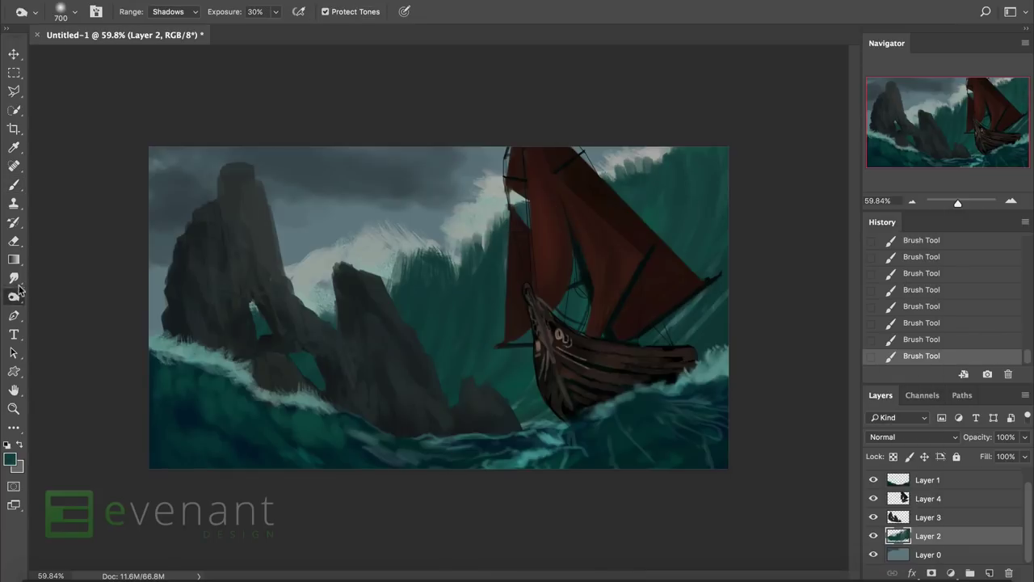
pyautogui.click(13, 277)
pyautogui.moveTo(521, 292); pyautogui.dragTo(530, 307)
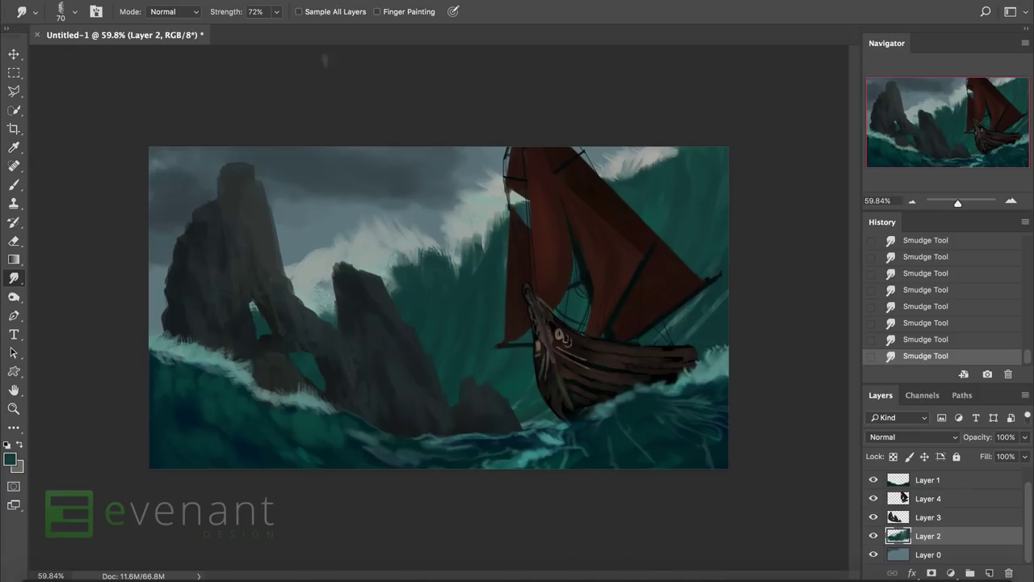
pyautogui.moveTo(276, 12); pyautogui.dragTo(249, 31)
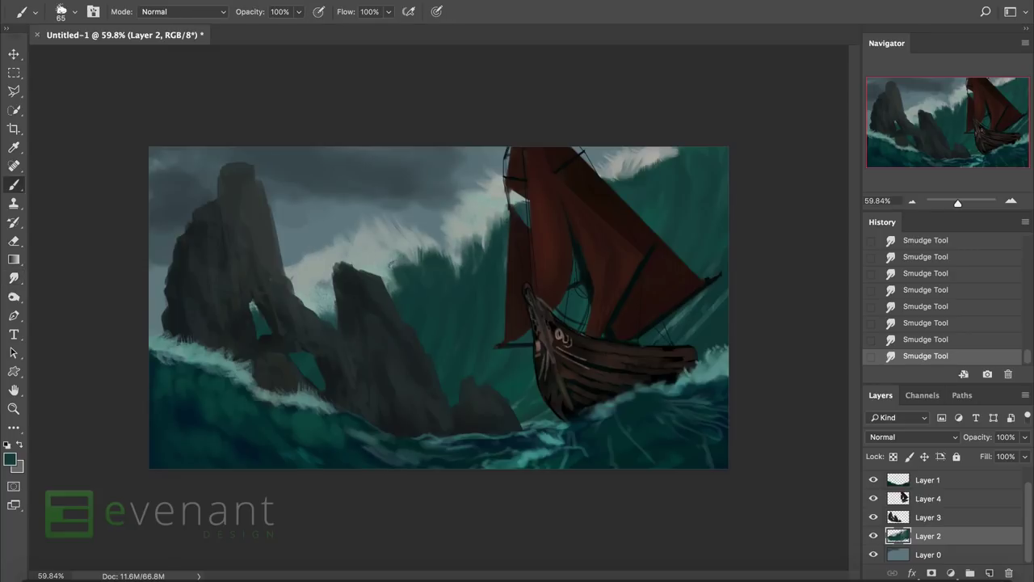
# Apply Levels to the sea layer with output black 22 and a lowered white point.
pyautogui.hotkey('ctrl', 'l')
pyautogui.moveTo(748, 388); pyautogui.dragTo(760, 390)
pyautogui.moveTo(927, 389); pyautogui.dragTo(900, 388)
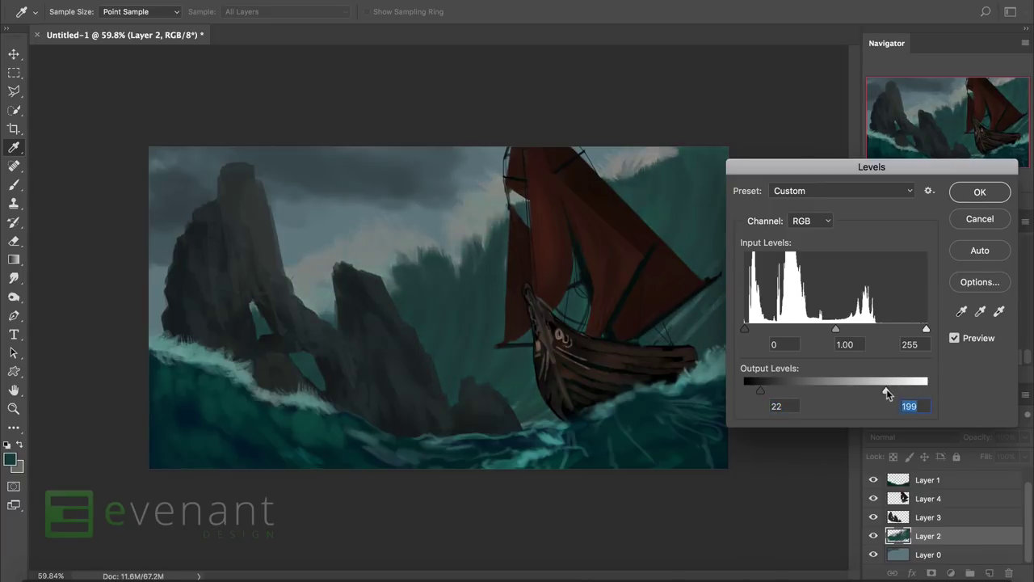
pyautogui.click(979, 192)
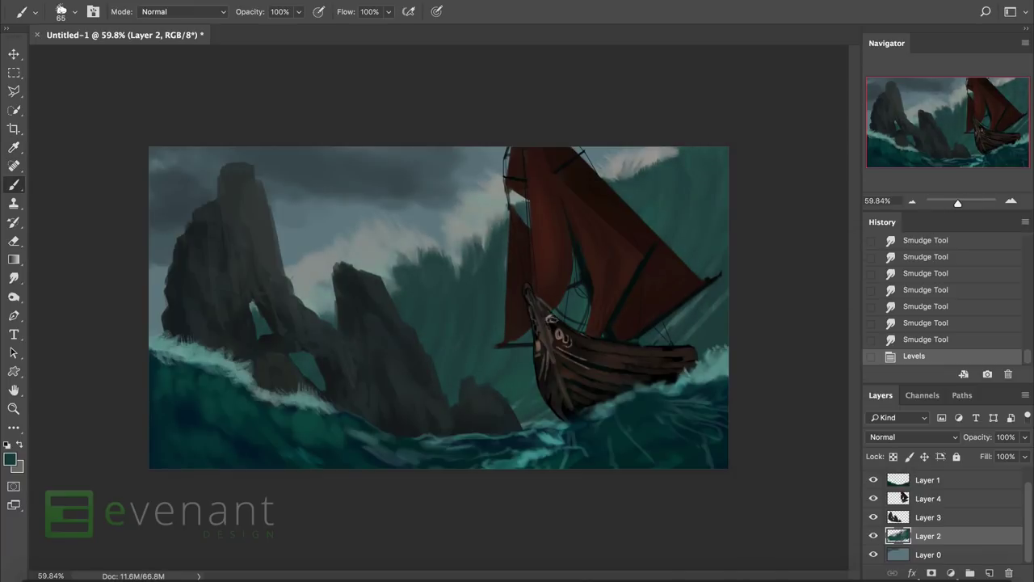
pyautogui.rightClick(538, 247)
pyautogui.doubleClick(582, 489)
# Hide Layer 3 to view the sea alone, then show the rocks again.
pyautogui.hotkey('alt', ']')
pyautogui.click(873, 517)
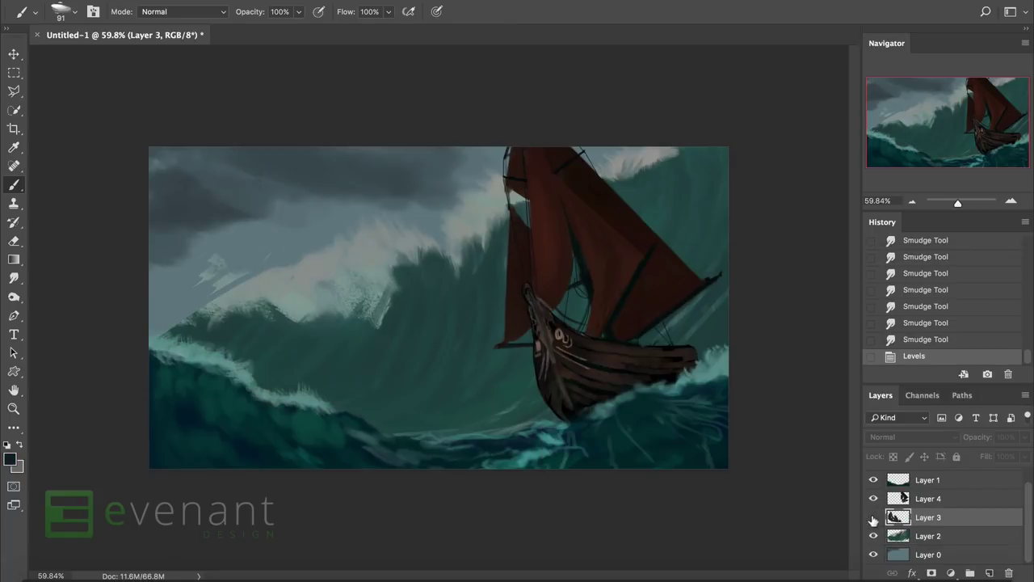
pyautogui.click(872, 518)
# Erase part of the small rock spire and darken the left rock with a stroke.
pyautogui.moveTo(341, 280)
pyautogui.mouseDown()
pyautogui.moveTo(414, 371)
pyautogui.moveTo(422, 312)
pyautogui.moveTo(450, 307)
pyautogui.mouseUp()
pyautogui.moveTo(404, 271); pyautogui.dragTo(351, 287)
pyautogui.hotkey('ctrl', 'z')
pyautogui.moveTo(312, 208)
pyautogui.mouseDown()
pyautogui.moveTo(317, 312)
pyautogui.moveTo(370, 285)
pyautogui.moveTo(350, 288)
pyautogui.moveTo(299, 242)
pyautogui.moveTo(259, 236)
pyautogui.moveTo(281, 220)
pyautogui.moveTo(342, 311)
pyautogui.mouseUp()
# Enlarge the brush to 200, revert to the Levels state, and repaint the rock tops.
pyautogui.scroll(-3, 335, 301)
pyautogui.scroll(-1, 336, 301)
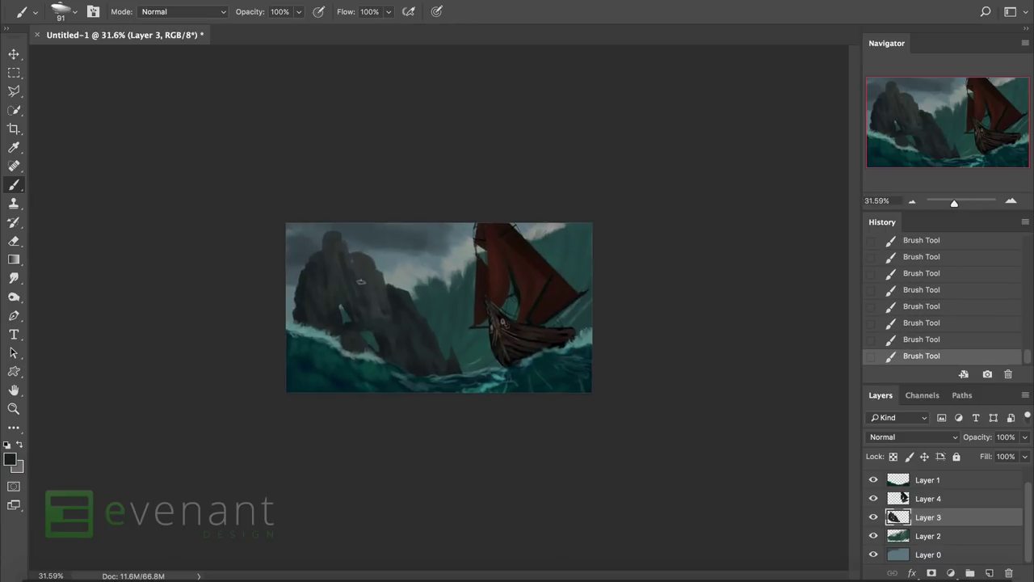
pyautogui.press(']')
pyautogui.press(']')
pyautogui.press(']')
pyautogui.press(']')
pyautogui.press(']')
pyautogui.scroll(3, 929, 314)
pyautogui.click(922, 298)
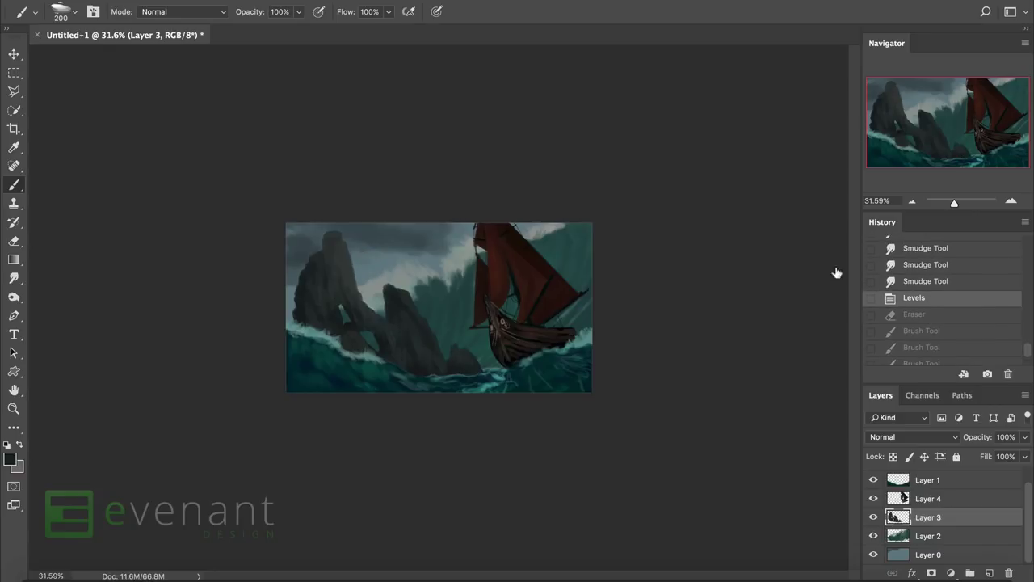
pyautogui.moveTo(338, 249)
pyautogui.mouseDown()
pyautogui.moveTo(354, 299)
pyautogui.moveTo(333, 239)
pyautogui.moveTo(363, 318)
pyautogui.moveTo(310, 263)
pyautogui.moveTo(337, 266)
pyautogui.moveTo(314, 265)
pyautogui.moveTo(339, 274)
pyautogui.mouseUp()
pyautogui.moveTo(339, 267)
pyautogui.mouseDown()
pyautogui.moveTo(359, 291)
pyautogui.moveTo(396, 291)
pyautogui.moveTo(402, 263)
pyautogui.moveTo(437, 355)
pyautogui.mouseUp()
pyautogui.press('super+alt+z')
pyautogui.press('super+alt+z')
pyautogui.press('super+alt+z')
# Alternate Eraser and Brush to reshape the left and middle rock tops and edges.
pyautogui.press('e')
pyautogui.moveTo(360, 250)
pyautogui.mouseDown()
pyautogui.moveTo(361, 296)
pyautogui.moveTo(356, 280)
pyautogui.moveTo(348, 305)
pyautogui.mouseUp()
pyautogui.press('b')
pyautogui.moveTo(389, 277)
pyautogui.mouseDown()
pyautogui.moveTo(409, 286)
pyautogui.moveTo(400, 294)
pyautogui.moveTo(420, 328)
pyautogui.mouseUp()
pyautogui.press('e')
pyautogui.moveTo(359, 271)
pyautogui.mouseDown()
pyautogui.moveTo(380, 293)
pyautogui.moveTo(402, 285)
pyautogui.moveTo(404, 310)
pyautogui.moveTo(351, 258)
pyautogui.moveTo(342, 231)
pyautogui.mouseUp()
pyautogui.press('b')
# Choose a 20 px brush and revert back to the Levels history state.
pyautogui.rightClick(399, 248)
pyautogui.scroll(2, 485, 453)
pyautogui.doubleClick(461, 477)
pyautogui.scroll(5, 884, 296)
pyautogui.click(925, 295)
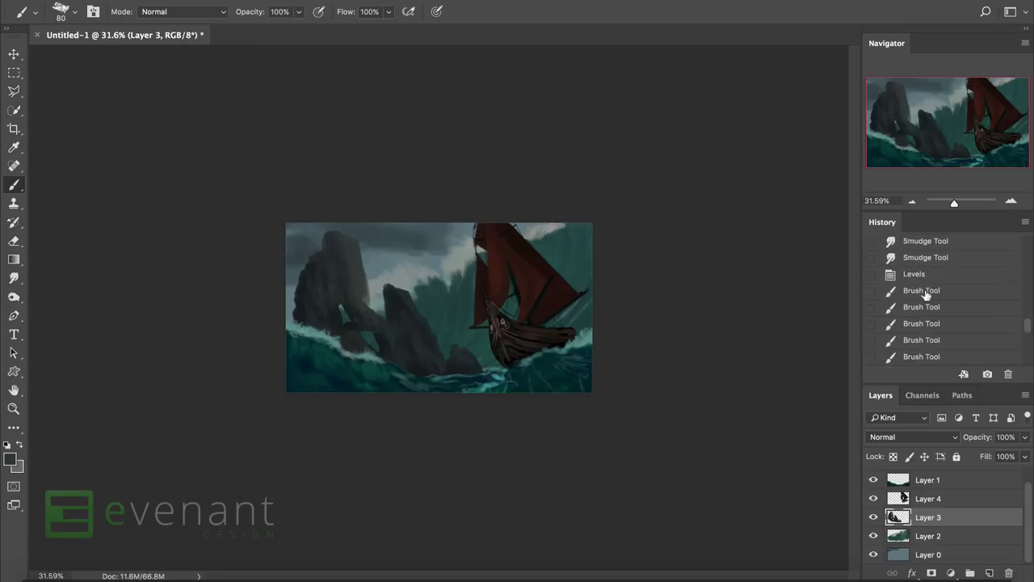
pyautogui.scroll(-2, 925, 299)
pyautogui.click(923, 325)
# Reactivate the rock layer and pick a new brush preset.
pyautogui.click(449, 309)
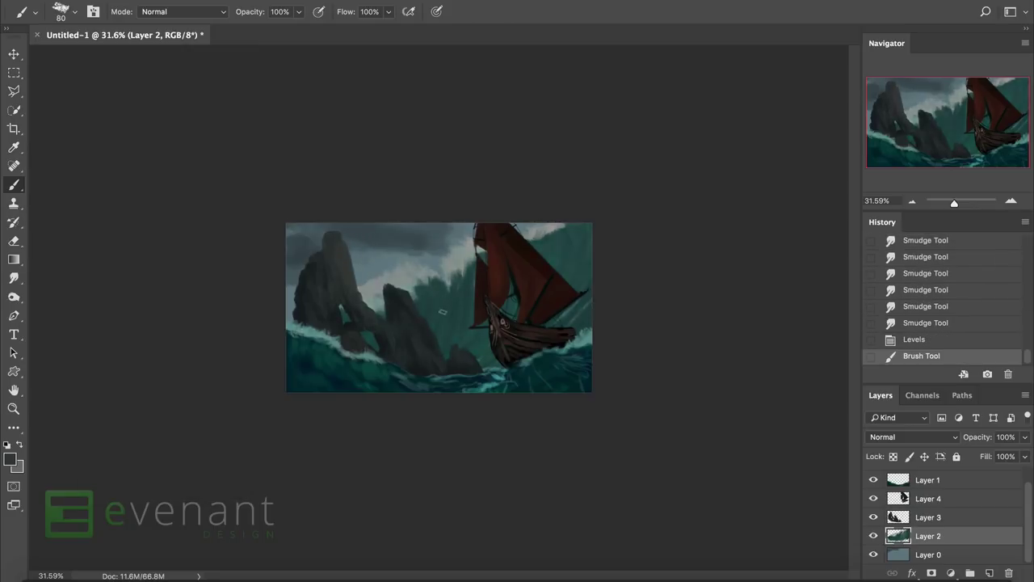
pyautogui.scroll(3, 445, 312)
pyautogui.click(927, 517)
pyautogui.rightClick(614, 250)
pyautogui.click(611, 487)
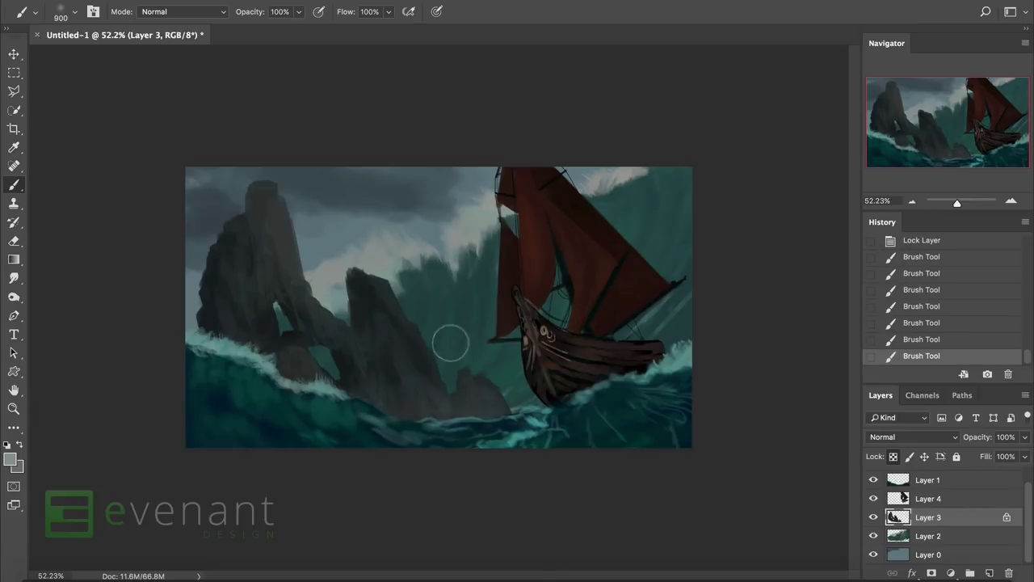
# Lock the sea layer's transparency and paint strokes around the ship's hull.
pyautogui.moveTo(450, 342); pyautogui.dragTo(481, 394)
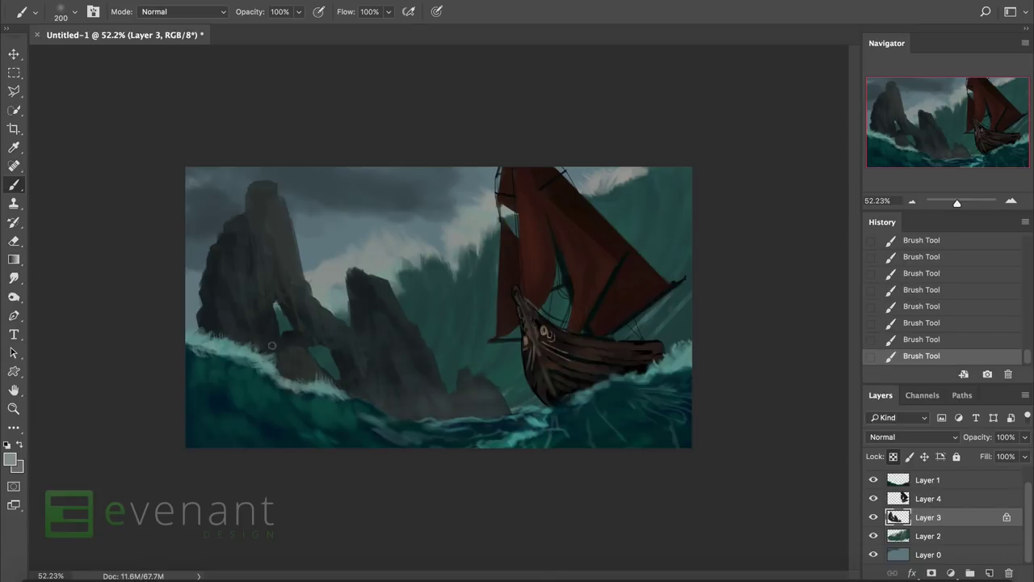
pyautogui.click(927, 536)
pyautogui.press('/')
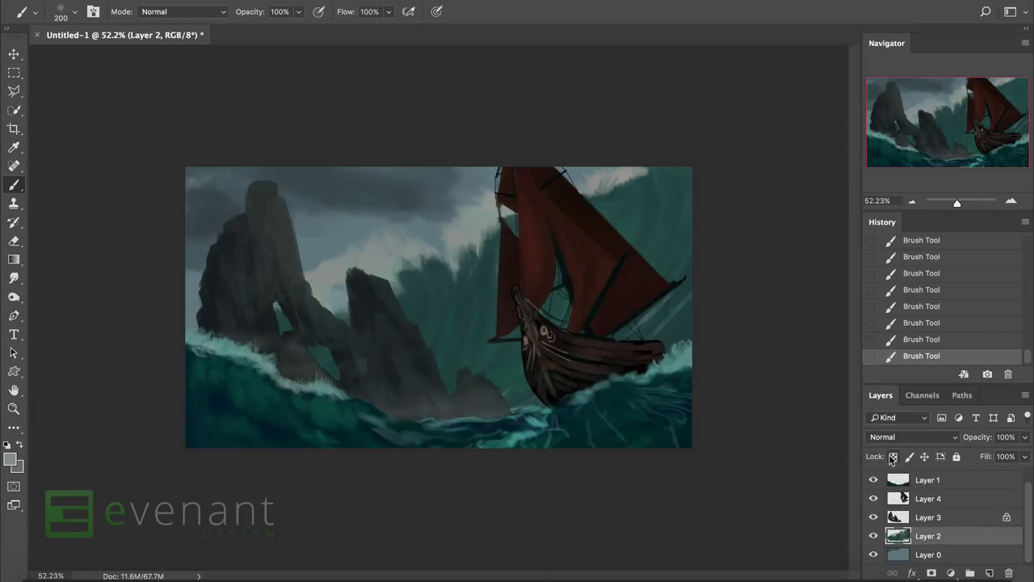
pyautogui.moveTo(521, 394)
pyautogui.mouseDown()
pyautogui.moveTo(571, 402)
pyautogui.moveTo(538, 402)
pyautogui.mouseUp()
pyautogui.moveTo(482, 360); pyautogui.dragTo(514, 365)
pyautogui.moveTo(479, 364); pyautogui.dragTo(517, 365)
pyautogui.hotkey('ctrl', 'z')
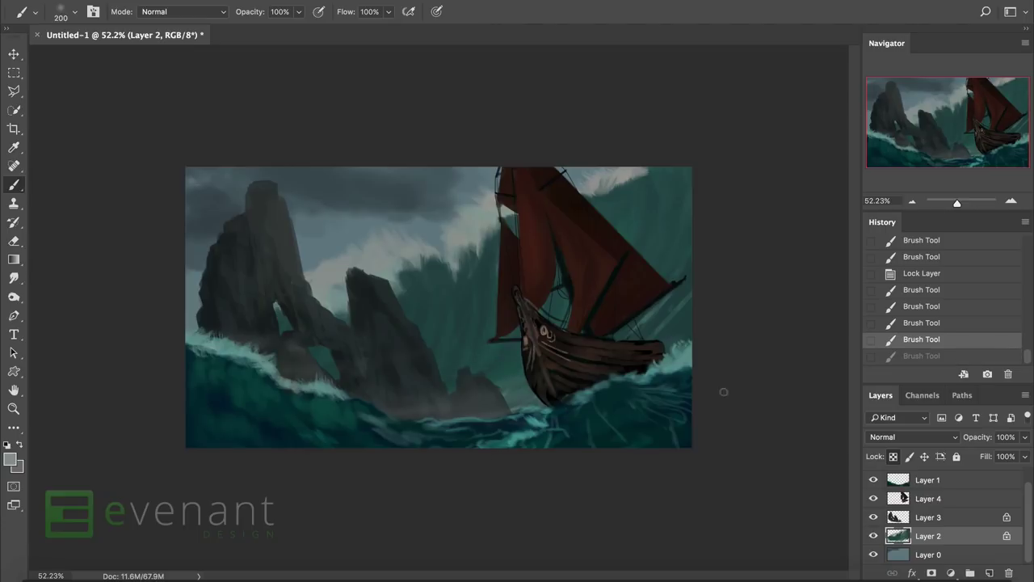
# Lock the ship layer's transparency and dab sampled dark teal onto the hull.
pyautogui.click(905, 501)
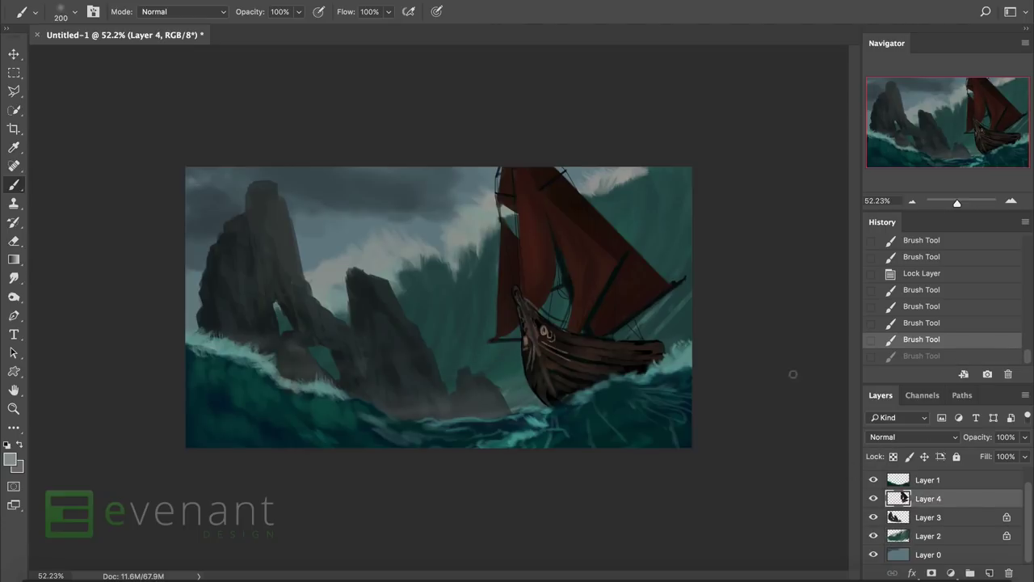
pyautogui.press('/')
pyautogui.keyDown('alt'); pyautogui.click(641, 370); pyautogui.keyUp('alt')
pyautogui.moveTo(622, 368); pyautogui.dragTo(640, 373)
pyautogui.moveTo(624, 370); pyautogui.dragTo(639, 375)
pyautogui.keyDown('alt'); pyautogui.click(687, 418); pyautogui.keyUp('alt')
pyautogui.click(629, 371)
pyautogui.click(571, 393)
pyautogui.click(570, 392)
pyautogui.click(570, 393)
pyautogui.click(527, 325)
# Switch the brush preset from 20 px to 40 px.
pyautogui.scroll(2, 439, 307)
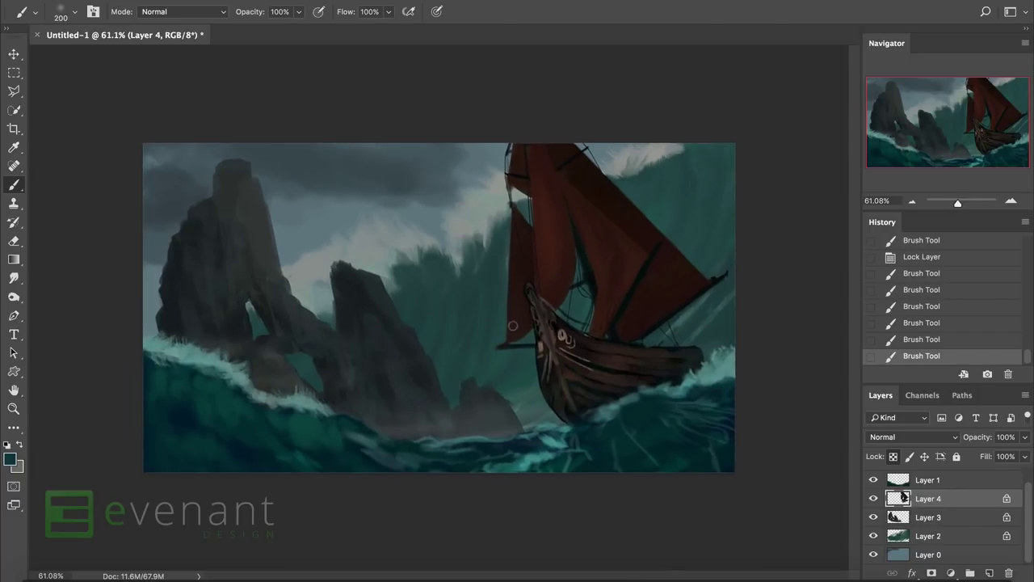
pyautogui.rightClick(509, 250)
pyautogui.doubleClick(560, 446)
pyautogui.rightClick(507, 249)
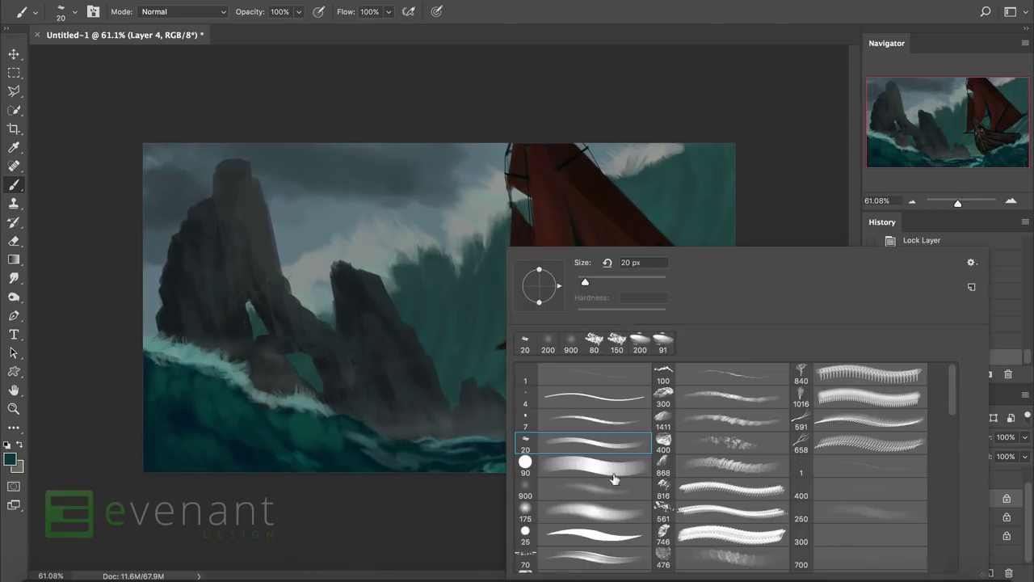
pyautogui.scroll(-1, 647, 468)
pyautogui.doubleClick(558, 452)
# On the sea layer, paint a light 100 px stroke on the wave right of the middle rock.
pyautogui.click(927, 538)
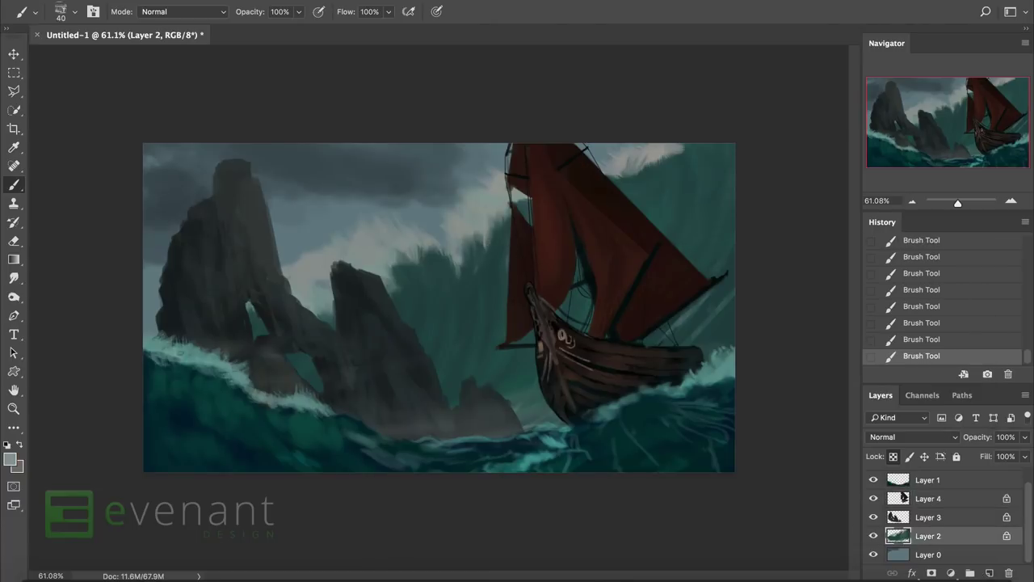
pyautogui.click(819, 183)
pyautogui.press(']')
pyautogui.press(']')
pyautogui.press(']')
pyautogui.press(']')
pyautogui.press(']')
pyautogui.press(']')
pyautogui.moveTo(416, 299); pyautogui.dragTo(433, 235)
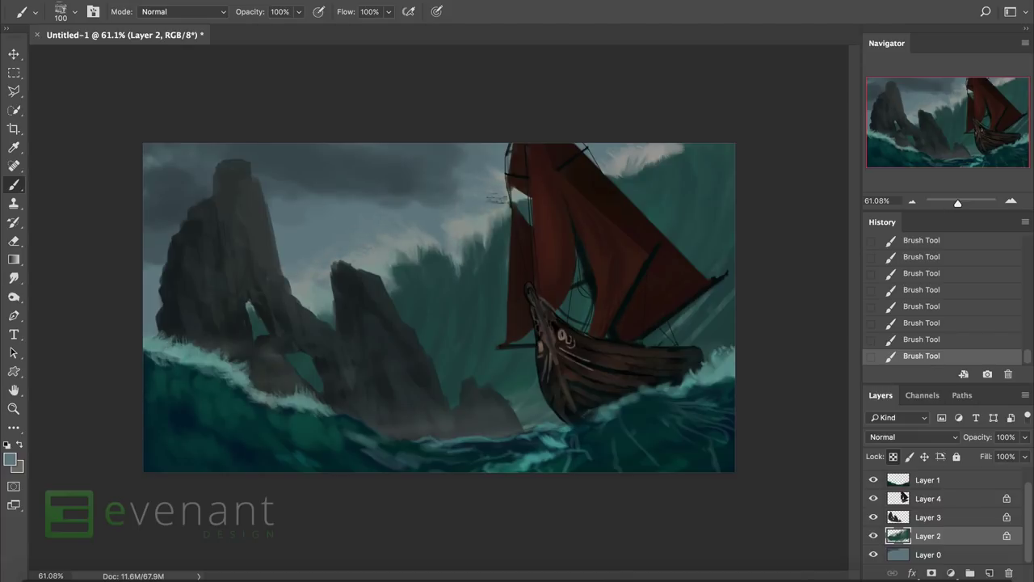
# With light grey and a smaller brush, brighten the wave spray behind the middle rock.
pyautogui.keyDown('alt'); pyautogui.click(657, 171); pyautogui.keyUp('alt')
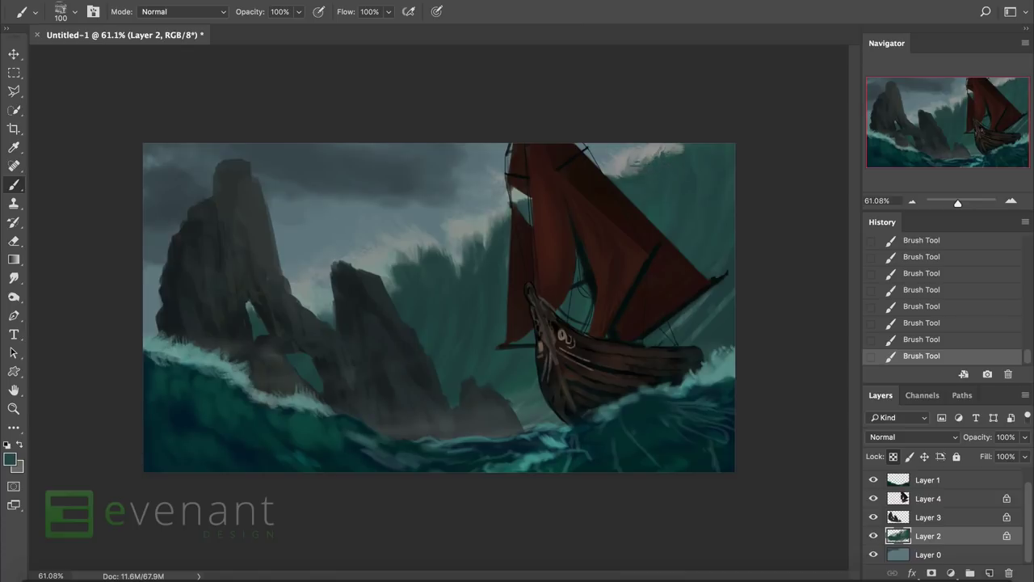
pyautogui.press('[')
pyautogui.press('[')
pyautogui.press('[')
pyautogui.click(10, 458)
pyautogui.click(519, 199)
pyautogui.press('Return')
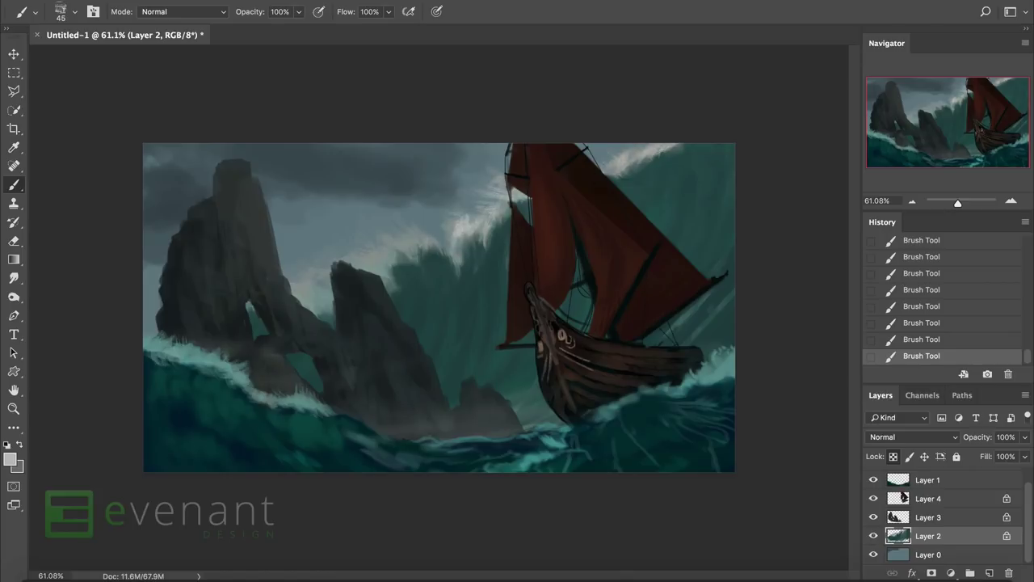
pyautogui.moveTo(422, 239); pyautogui.dragTo(377, 253)
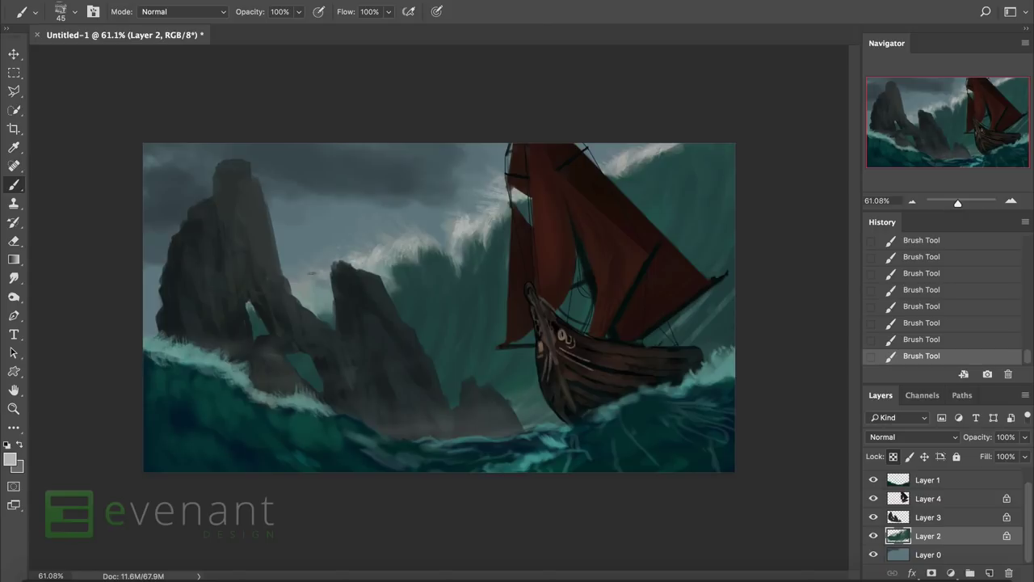
pyautogui.hotkey('alt', 'shift', ']')
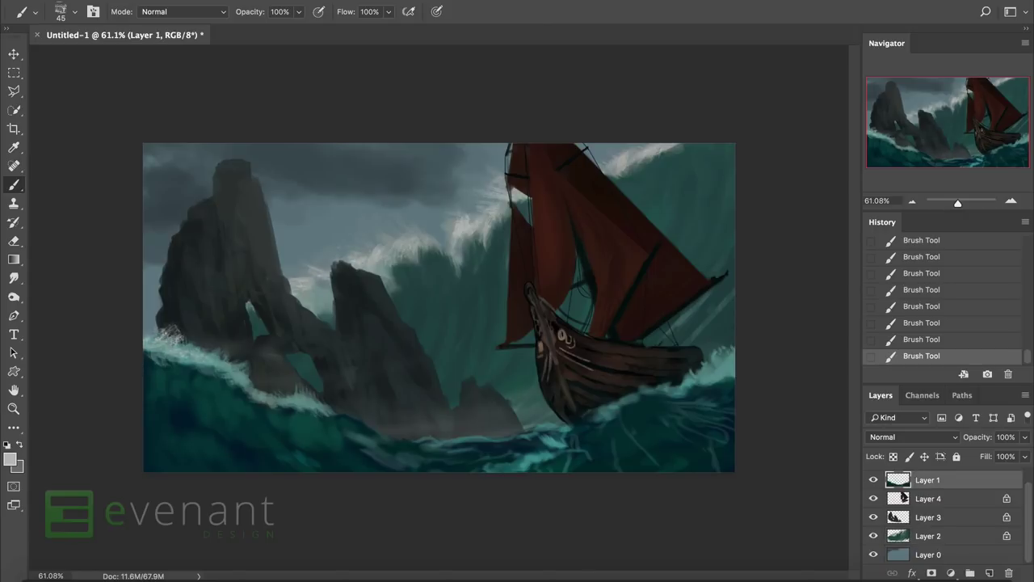
# Brighten foam along the wave crest left of the cliffs, then shrink the brush to 25.
pyautogui.moveTo(170, 355); pyautogui.dragTo(303, 408)
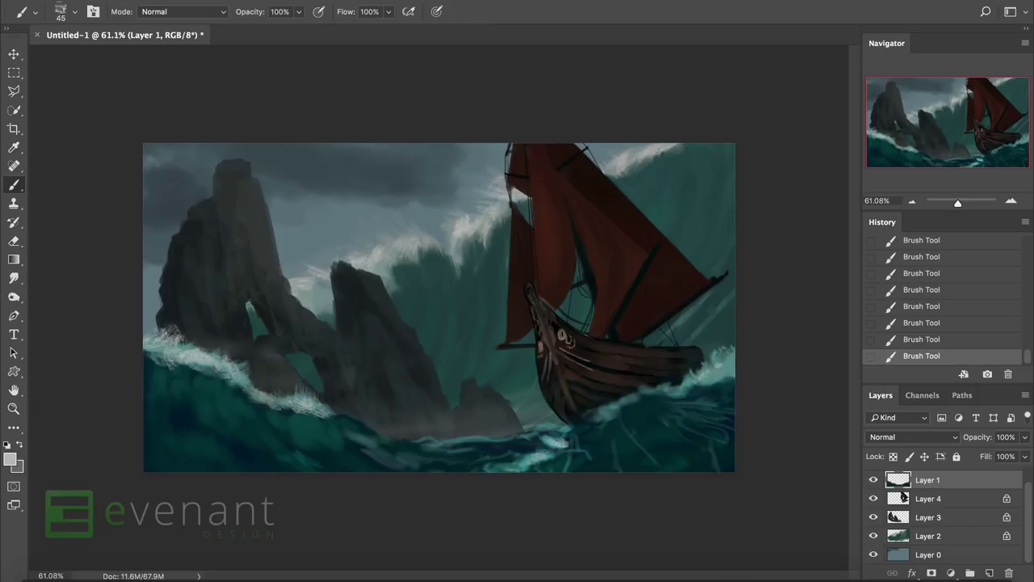
pyautogui.rightClick(590, 418)
pyautogui.doubleClick(595, 422)
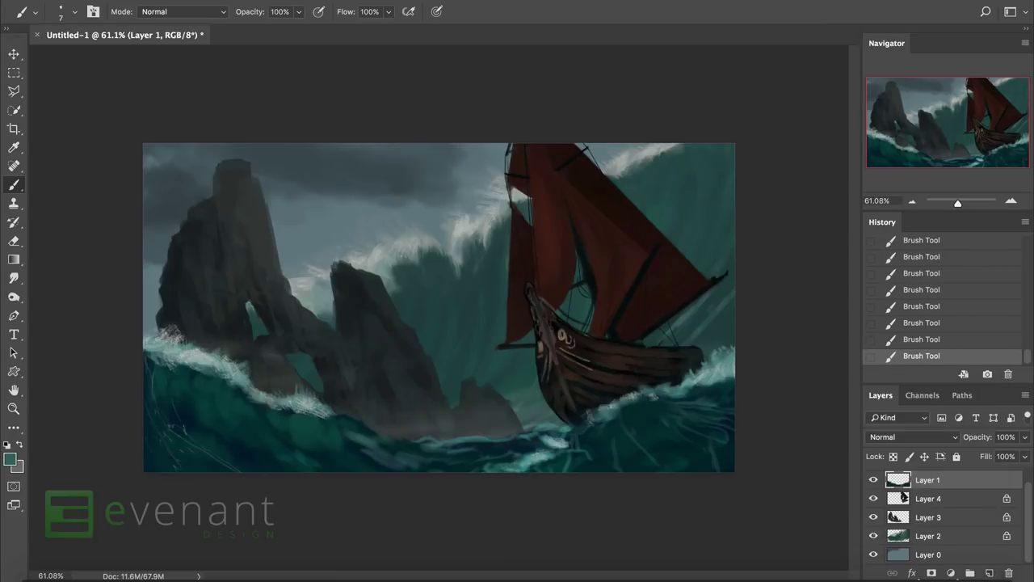
pyautogui.rightClick(237, 398)
pyautogui.doubleClick(237, 398)
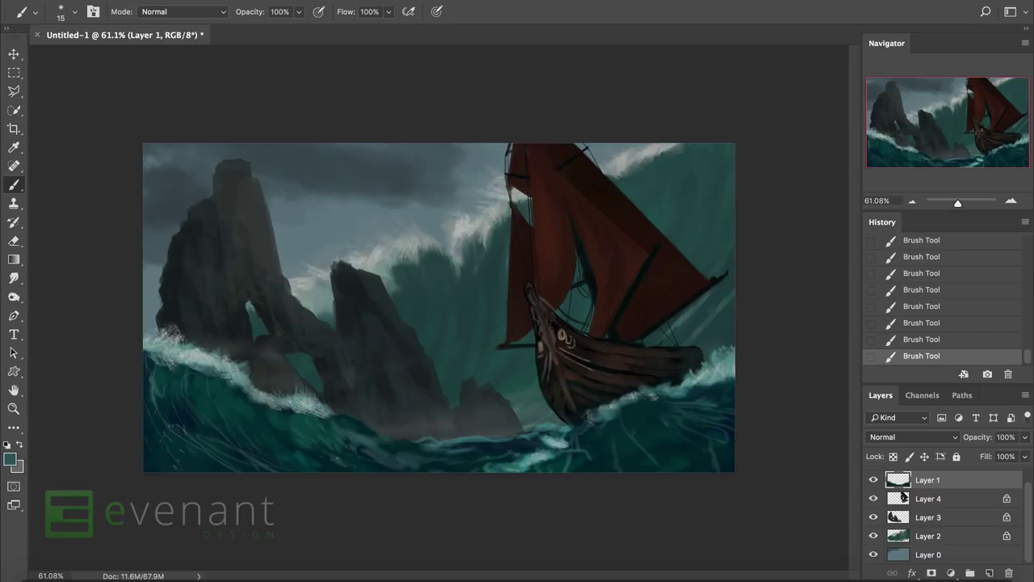
pyautogui.scroll(5, 370, 415)
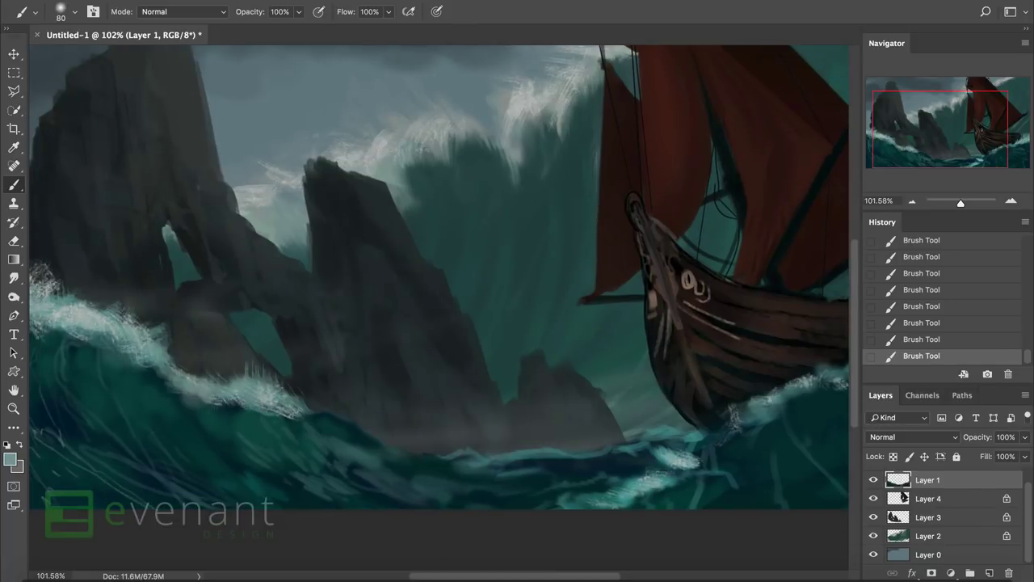
pyautogui.press('[')
pyautogui.press('[')
pyautogui.press('[')
pyautogui.press('[')
pyautogui.press('[')
pyautogui.press('[')
pyautogui.press('[')
pyautogui.press('[')
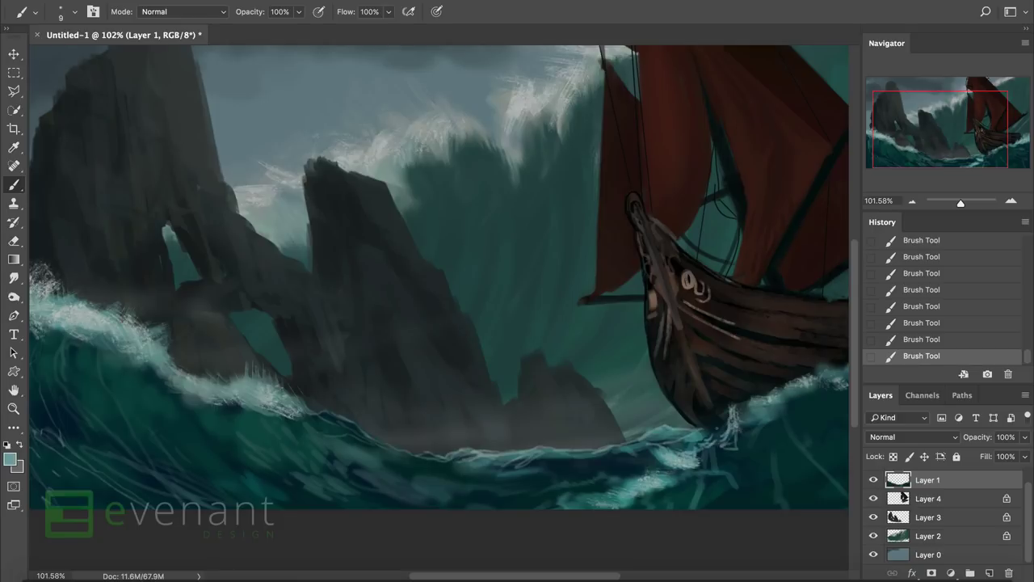
pyautogui.moveTo(517, 266); pyautogui.dragTo(339, 244)
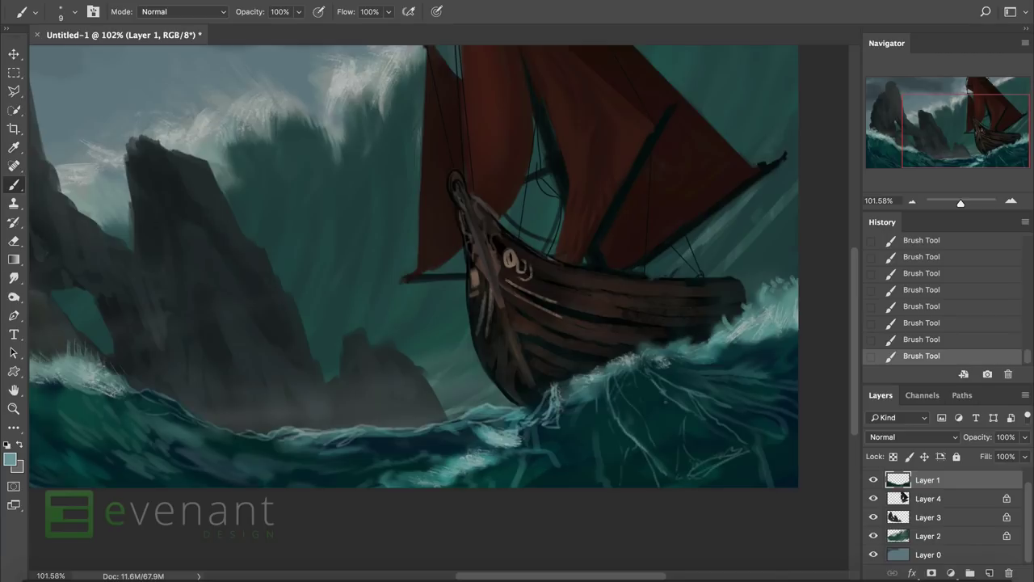
# Paint light streaks below the ship, then dark and teal 90 px strokes over the lower wave.
pyautogui.moveTo(594, 449); pyautogui.dragTo(591, 468)
pyautogui.moveTo(581, 425); pyautogui.dragTo(559, 482)
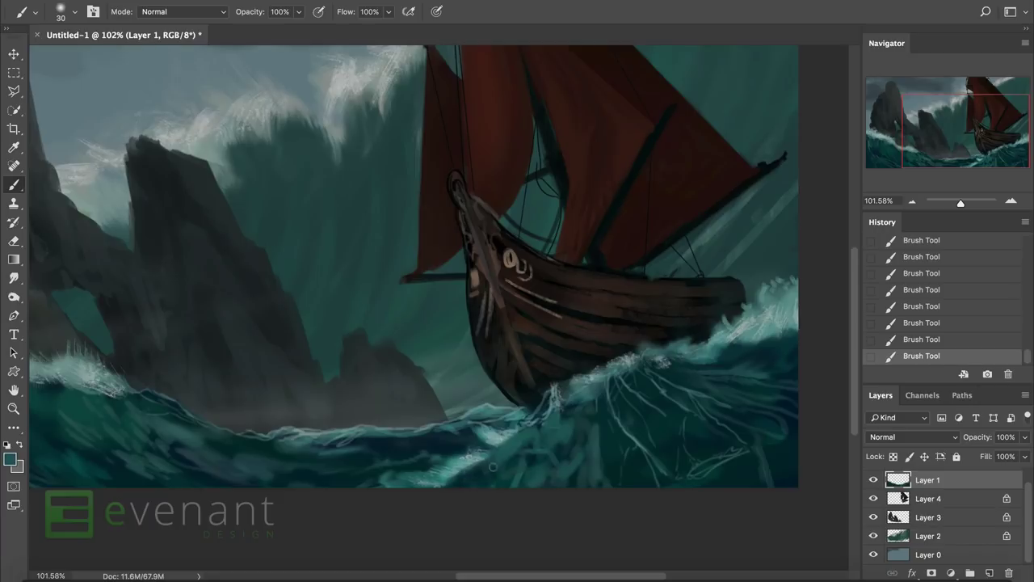
pyautogui.press(']')
pyautogui.press(']')
pyautogui.press(']')
pyautogui.press(']')
pyautogui.press(']')
pyautogui.keyDown('alt'); pyautogui.click(694, 431); pyautogui.keyUp('alt')
pyautogui.moveTo(501, 477)
pyautogui.mouseDown()
pyautogui.moveTo(577, 450)
pyautogui.moveTo(593, 475)
pyautogui.moveTo(579, 440)
pyautogui.moveTo(563, 483)
pyautogui.moveTo(485, 469)
pyautogui.mouseUp()
pyautogui.keyDown('alt'); pyautogui.click(400, 448); pyautogui.keyUp('alt')
pyautogui.keyDown('alt'); pyautogui.click(108, 423); pyautogui.keyUp('alt')
pyautogui.moveTo(525, 436); pyautogui.dragTo(574, 453)
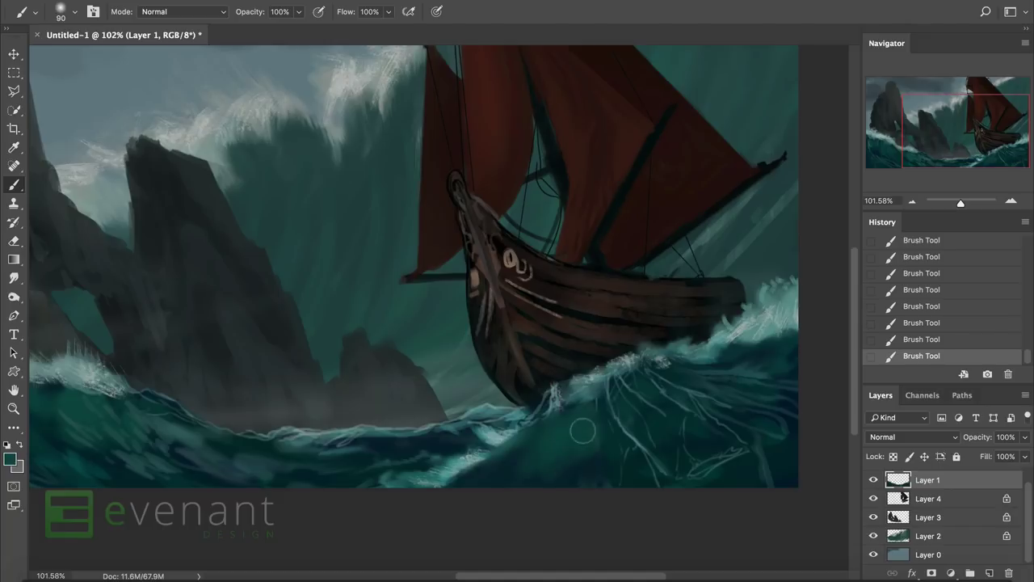
# Set the brush to 10 px and sample a lighter grey-teal from the water.
pyautogui.press(']')
pyautogui.press(']')
pyautogui.keyDown('alt'); pyautogui.click(549, 396); pyautogui.keyUp('alt')
pyautogui.hscroll(4, 614, 372)
pyautogui.scroll(1, 614, 372)
pyautogui.keyDown('alt'); pyautogui.click(674, 347); pyautogui.keyUp('alt')
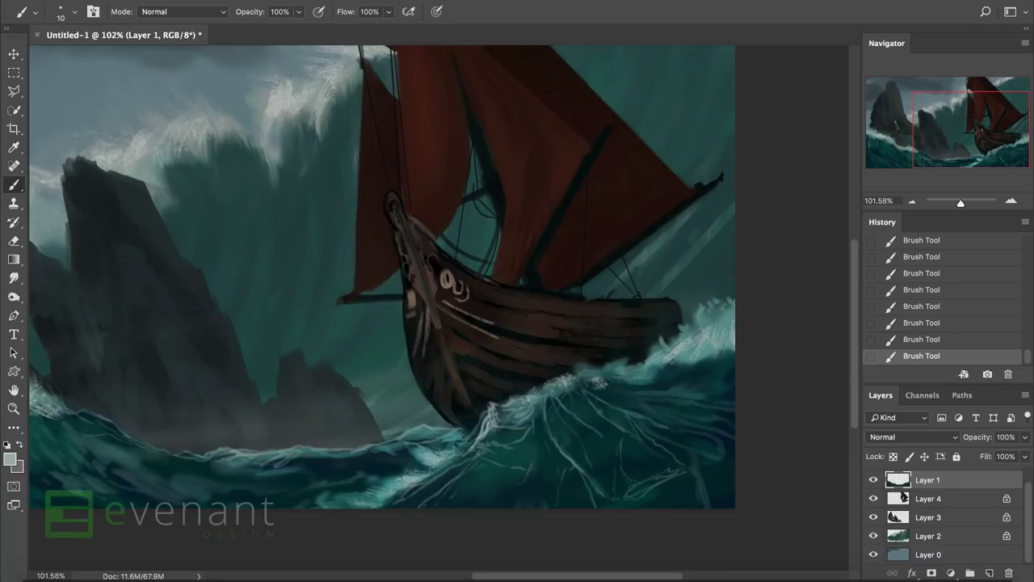
# Paint bright foam on the waves right of the bow with a 90 px textured brush.
pyautogui.rightClick(425, 468)
pyautogui.scroll(-5, 485, 501)
pyautogui.doubleClick(485, 538)
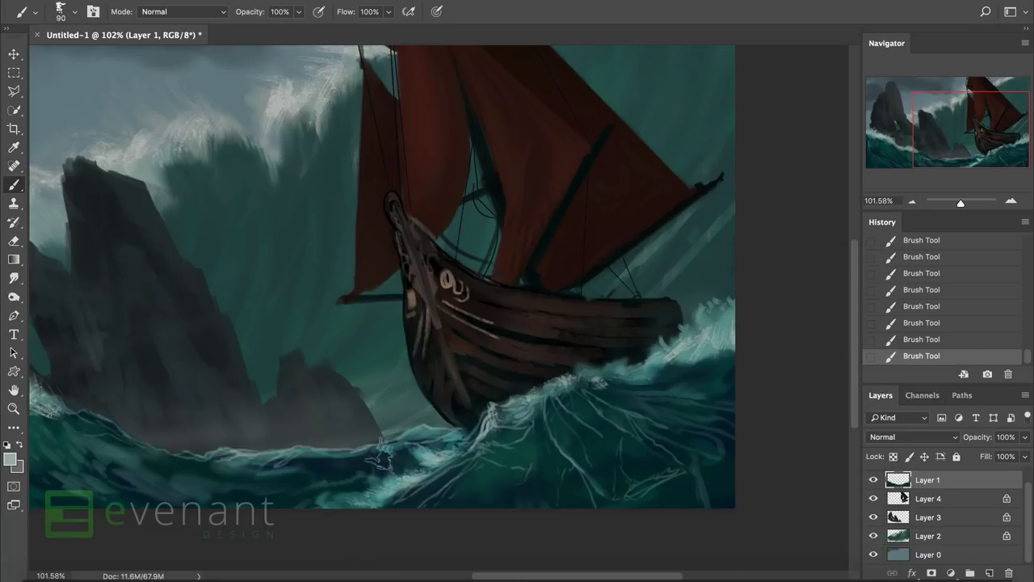
pyautogui.moveTo(392, 465); pyautogui.dragTo(465, 400)
pyautogui.moveTo(408, 441)
pyautogui.mouseDown()
pyautogui.moveTo(470, 392)
pyautogui.moveTo(481, 368)
pyautogui.mouseUp()
pyautogui.moveTo(396, 412); pyautogui.dragTo(460, 335)
# Switch to another foam brush and paint splashes around the ship's bow.
pyautogui.rightClick(464, 339)
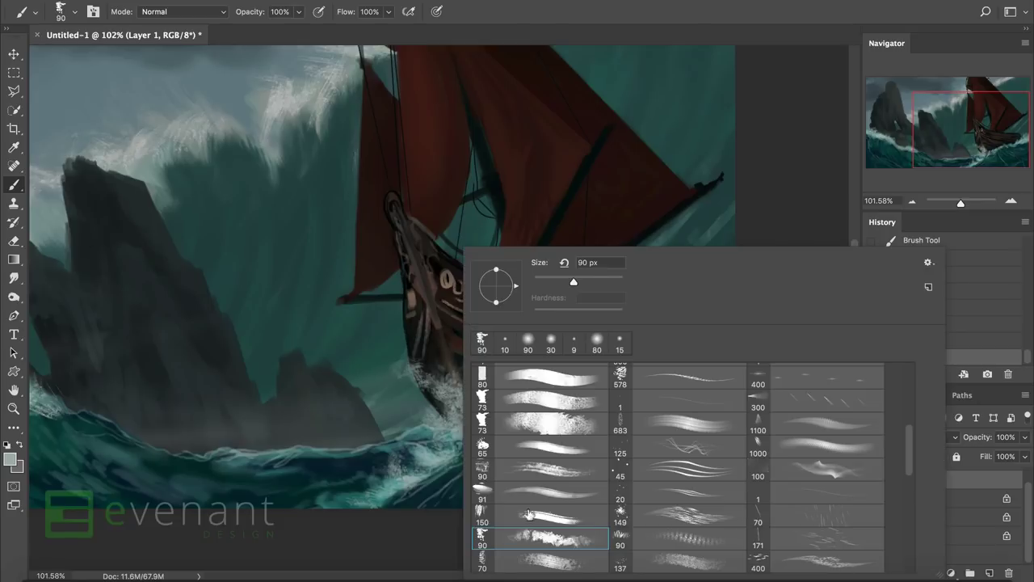
pyautogui.click(528, 520)
pyautogui.moveTo(400, 420); pyautogui.dragTo(461, 368)
pyautogui.moveTo(432, 404); pyautogui.dragTo(485, 360)
pyautogui.moveTo(462, 416); pyautogui.dragTo(513, 375)
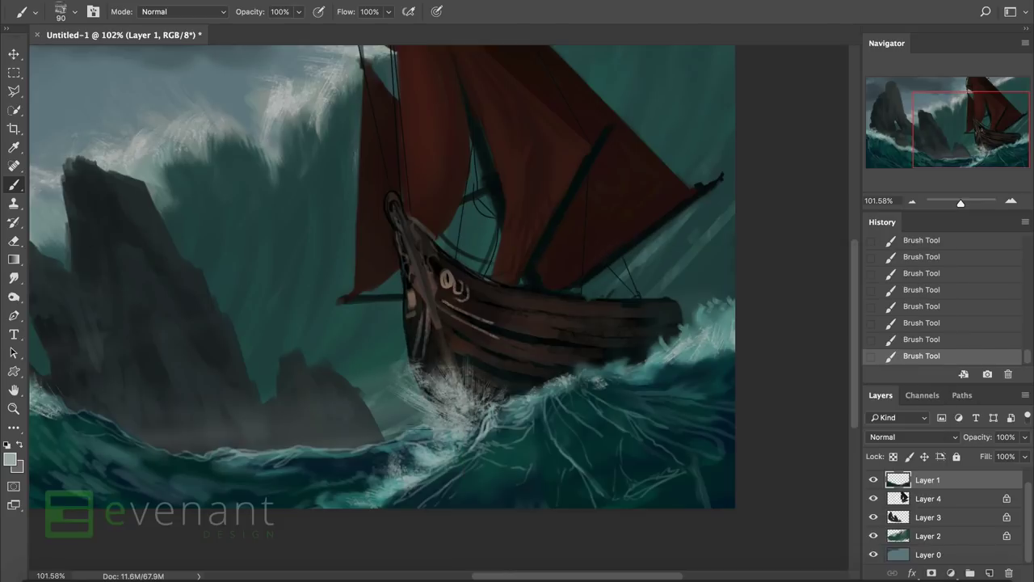
pyautogui.moveTo(380, 468)
pyautogui.mouseDown()
pyautogui.moveTo(456, 408)
pyautogui.moveTo(493, 408)
pyautogui.mouseUp()
pyautogui.moveTo(444, 443)
pyautogui.mouseDown()
pyautogui.moveTo(497, 408)
pyautogui.moveTo(473, 396)
pyautogui.moveTo(468, 376)
pyautogui.moveTo(488, 374)
pyautogui.mouseUp()
# Pick a 200 px brush preset, then a 300 px one.
pyautogui.rightClick(477, 388)
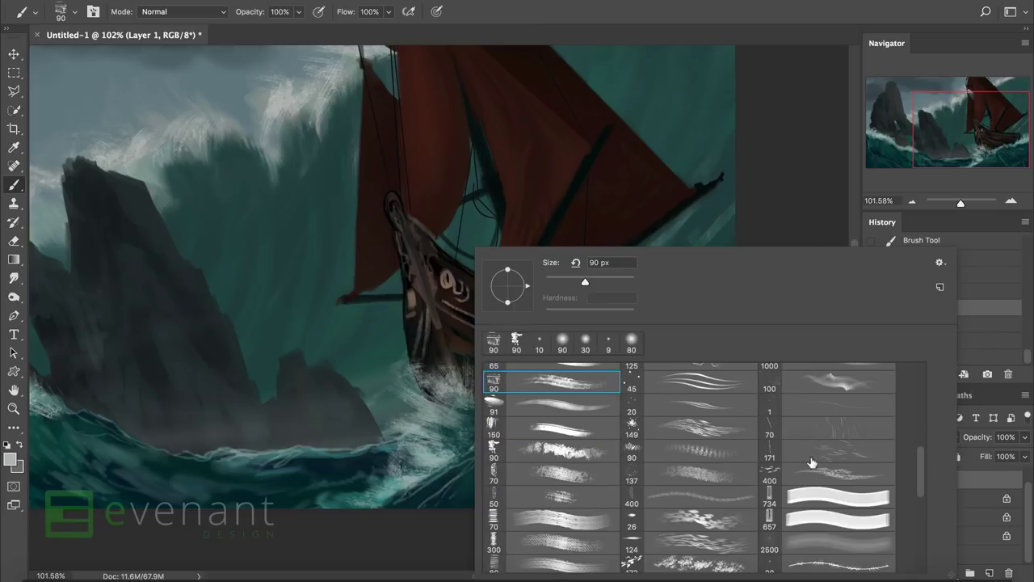
pyautogui.scroll(-5, 812, 463)
pyautogui.click(812, 485)
pyautogui.rightClick(460, 404)
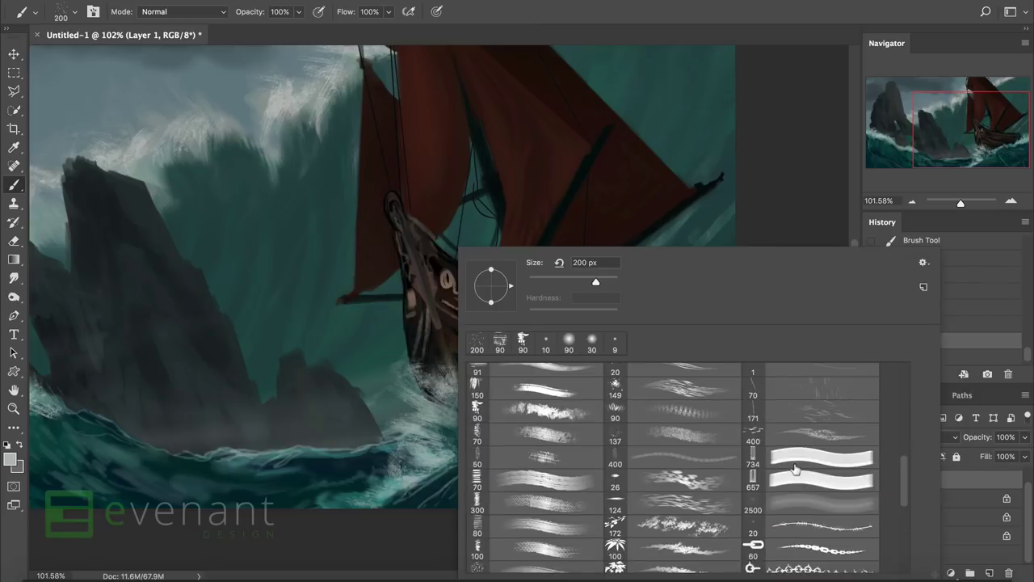
pyautogui.scroll(-4, 795, 469)
pyautogui.click(820, 387)
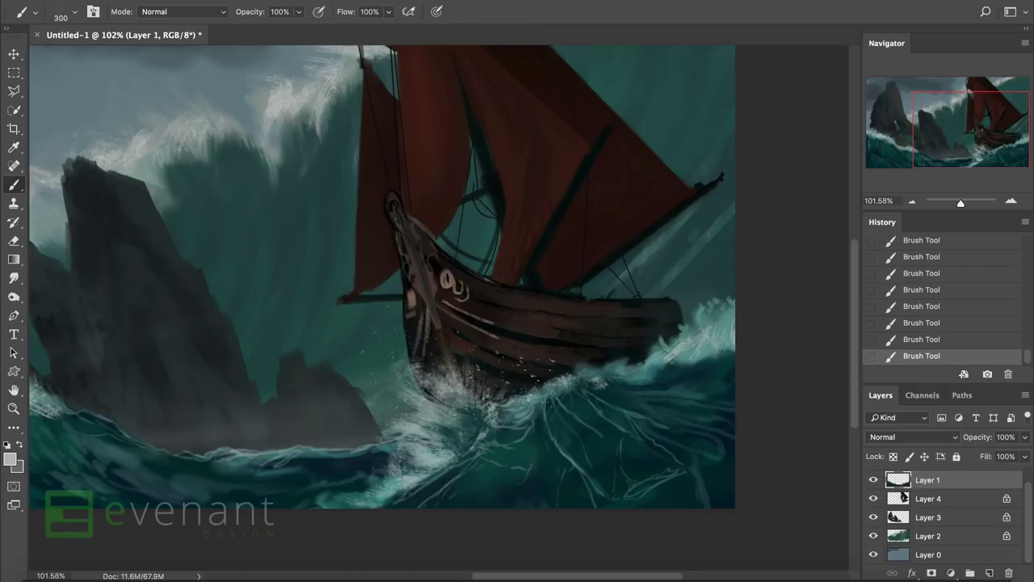
pyautogui.hscroll(-6, 438, 283)
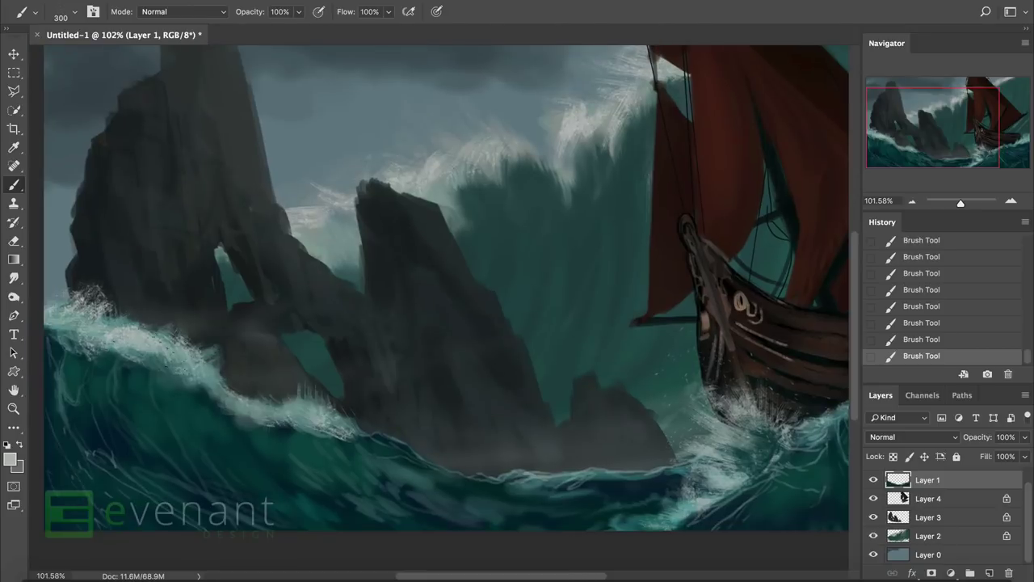
# Make Layer 2 active, keep the last brush stroke, and centre the ship in view.
pyautogui.click(893, 536)
pyautogui.hotkey('ctrl', 'z')
pyautogui.hotkey('ctrl', 'z')
pyautogui.hotkey('ctrl', 'shift', 'z')
pyautogui.hotkey('ctrl', 'shift', 'z')
pyautogui.moveTo(725, 212); pyautogui.dragTo(415, 347)
# Load a 175 px soft round brush and enlarge it to 700 px.
pyautogui.rightClick(378, 288)
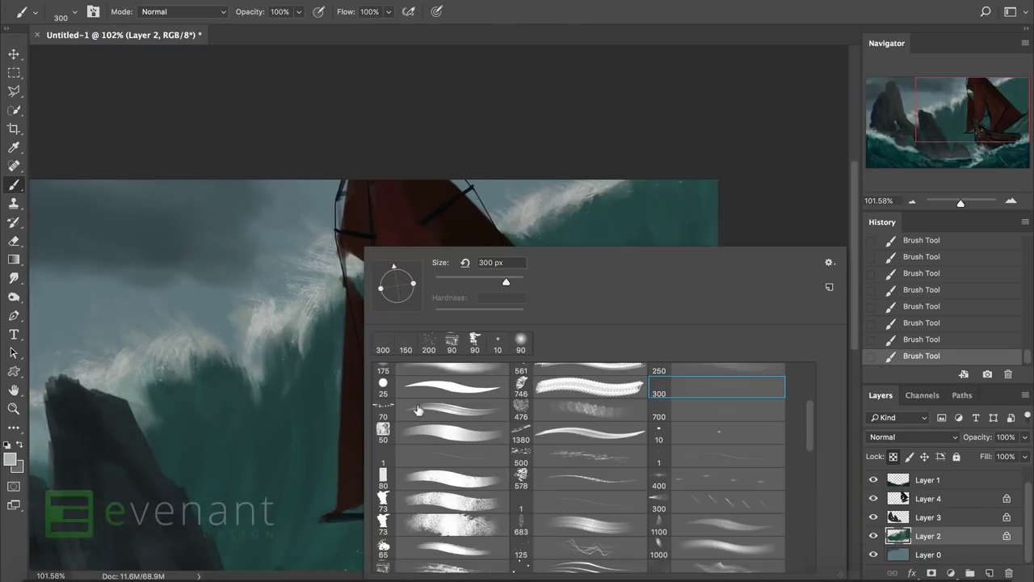
pyautogui.click(380, 428)
pyautogui.press('Return')
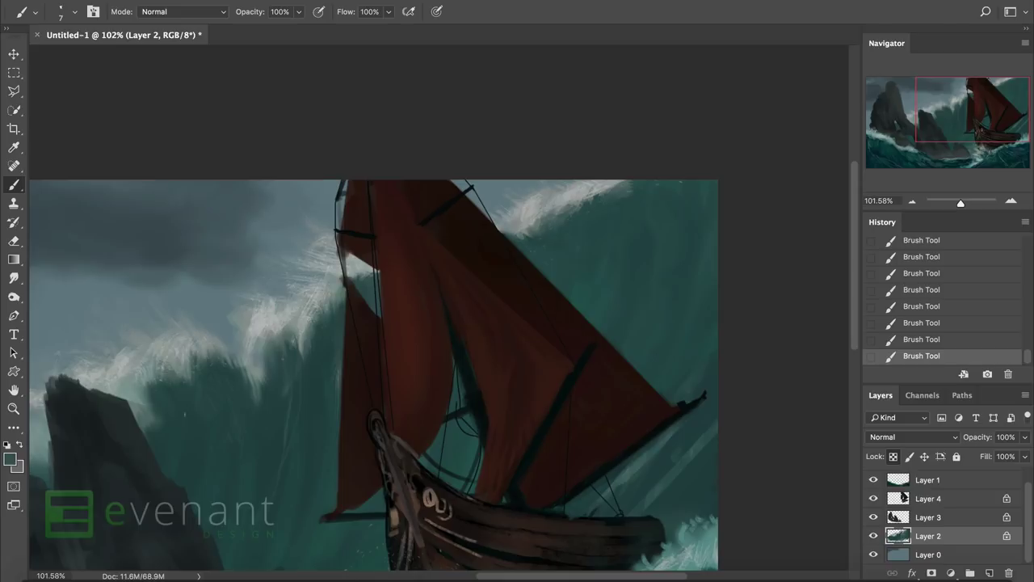
pyautogui.scroll(-3, 342, 437)
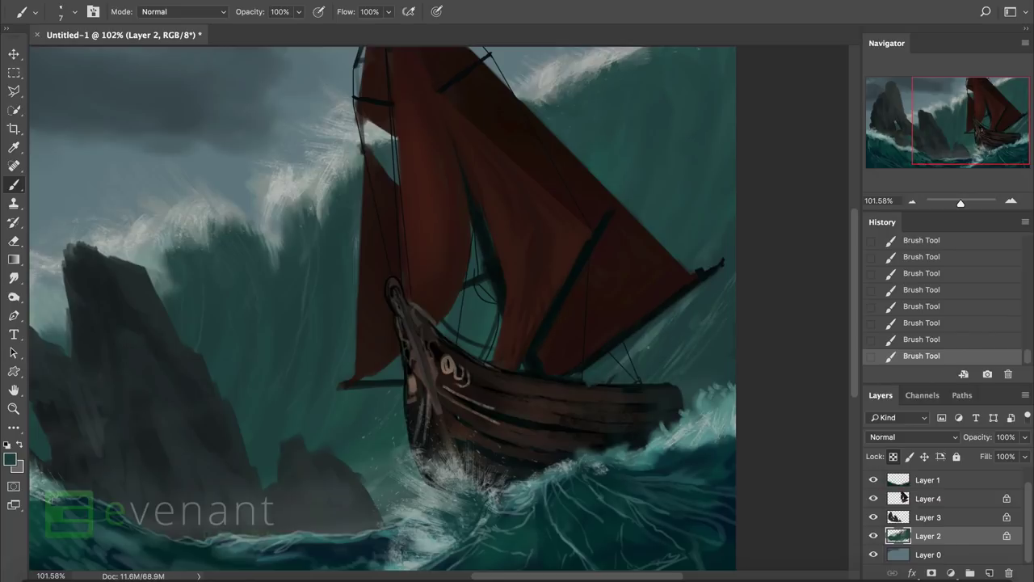
pyautogui.rightClick(636, 354)
pyautogui.doubleClick(629, 483)
pyautogui.press(']')
pyautogui.press(']')
pyautogui.press(']')
pyautogui.press(']')
pyautogui.press(']')
pyautogui.press(']')
pyautogui.press(']')
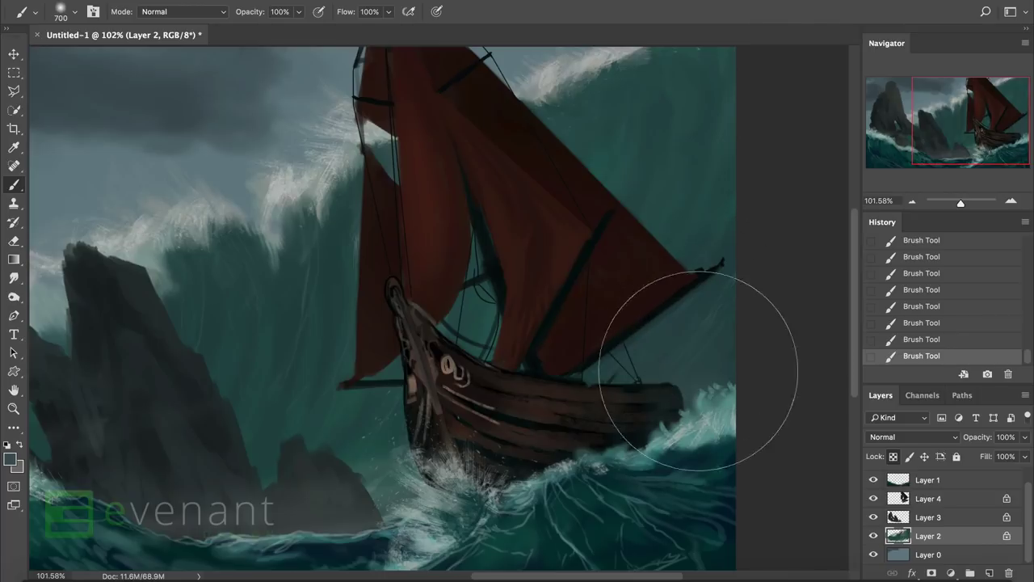
# Burn darker shadows into the painting, including the sky beside the ship.
pyautogui.click(14, 297)
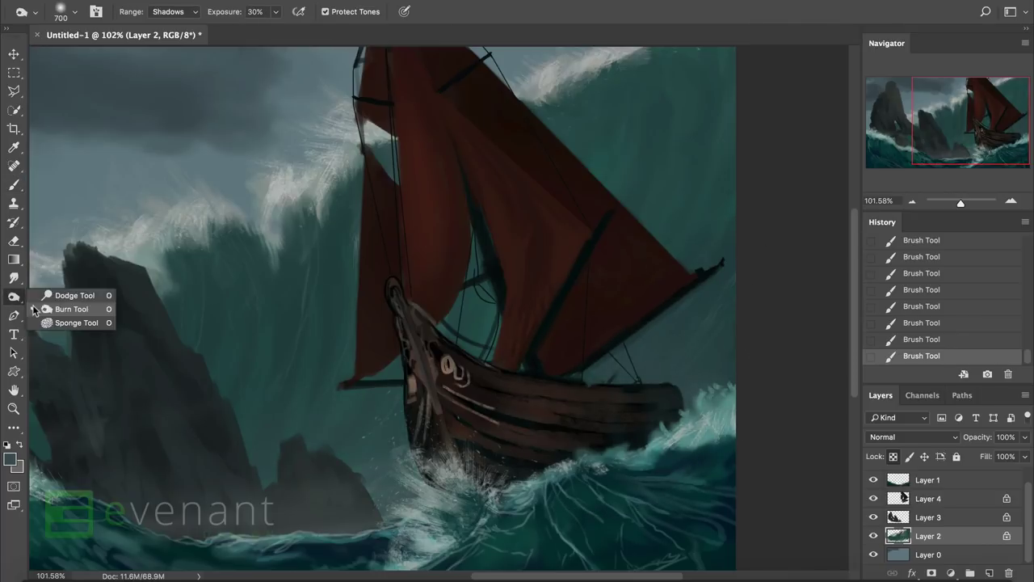
pyautogui.click(70, 307)
pyautogui.moveTo(266, 307); pyautogui.dragTo(315, 339)
pyautogui.moveTo(695, 202); pyautogui.dragTo(838, 168)
pyautogui.moveTo(695, 311); pyautogui.dragTo(638, 355)
pyautogui.scroll(-5, 197, 450)
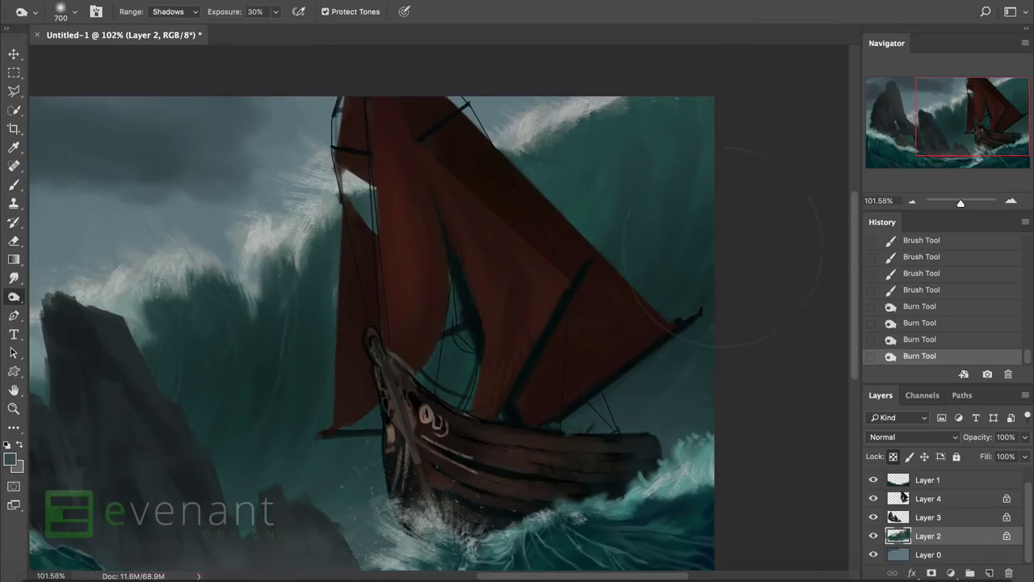
# Switch to a 175 px brush and flip the canvas horizontally to check the composition.
pyautogui.press('b')
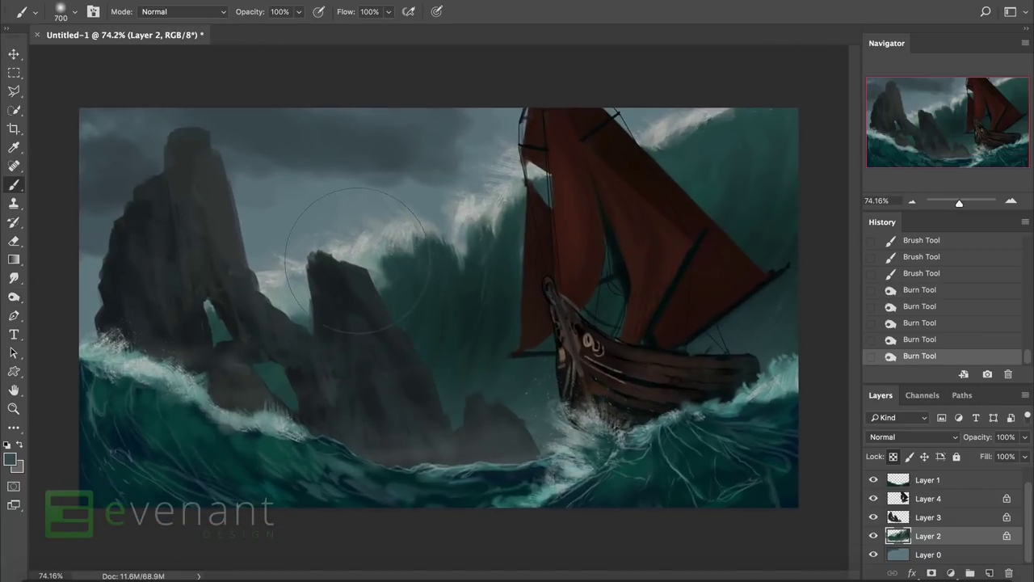
pyautogui.rightClick(368, 266)
pyautogui.scroll(-3, 676, 197)
pyautogui.scroll(2, 666, 212)
pyautogui.hotkey('ctrl', 'shift', 'h')
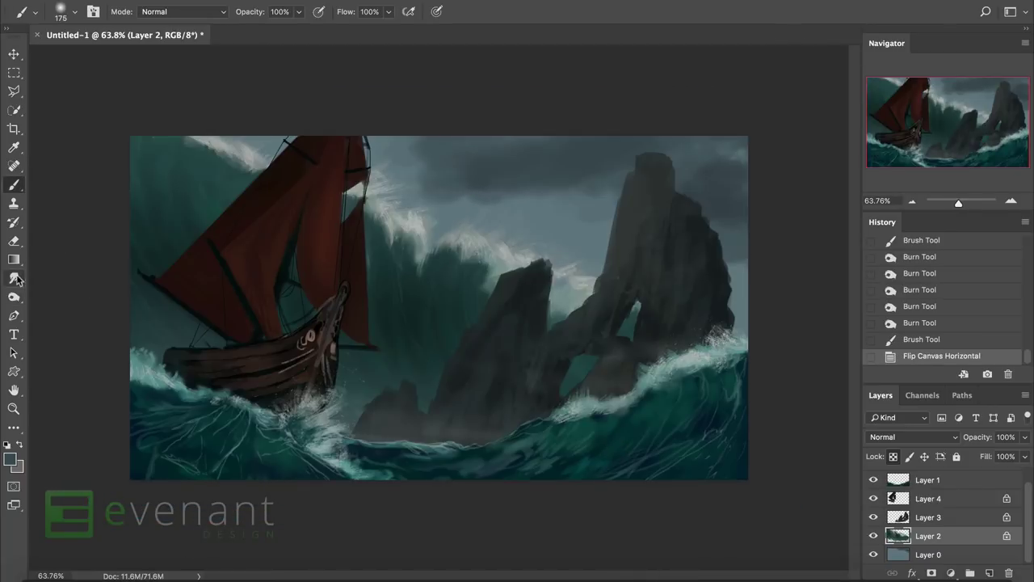
# Set the brush blend mode to Color Dodge and choose a new foreground colour.
pyautogui.click(170, 12)
pyautogui.click(173, 54)
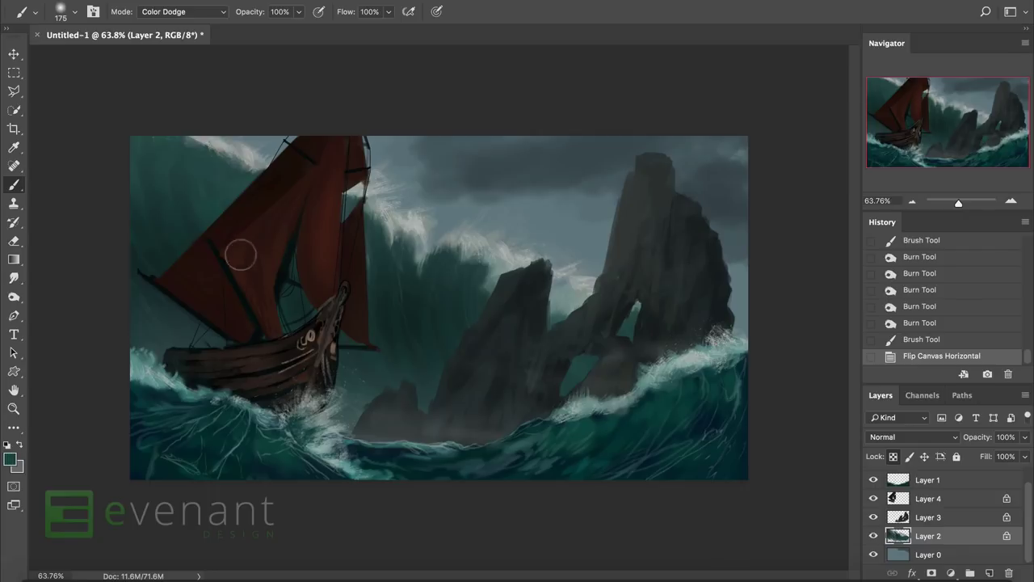
pyautogui.click(12, 459)
pyautogui.click(847, 152)
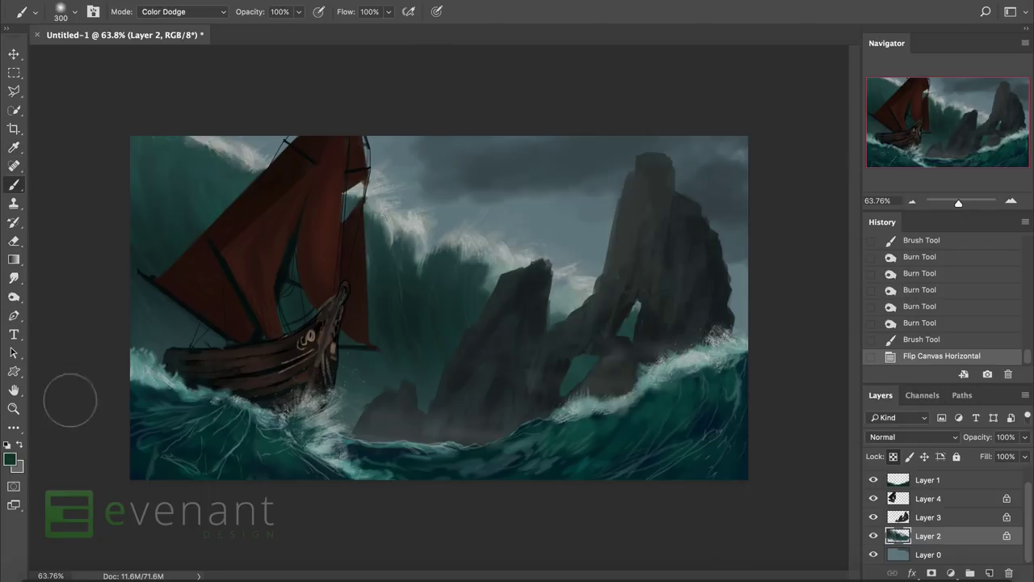
pyautogui.click(11, 459)
pyautogui.click(845, 153)
# Paint glowing light across the big wave, adding 50 px glow dabs near the rocks.
pyautogui.moveTo(208, 219)
pyautogui.mouseDown()
pyautogui.moveTo(302, 232)
pyautogui.moveTo(535, 333)
pyautogui.moveTo(608, 350)
pyautogui.moveTo(595, 357)
pyautogui.moveTo(450, 303)
pyautogui.mouseUp()
pyautogui.press('[')
pyautogui.press('[')
pyautogui.press('[')
pyautogui.press('[')
pyautogui.press('[')
pyautogui.press('[')
pyautogui.press('[')
pyautogui.press('[')
pyautogui.press('[')
pyautogui.press('[')
pyautogui.press('[')
pyautogui.click(445, 330)
pyautogui.click(422, 335)
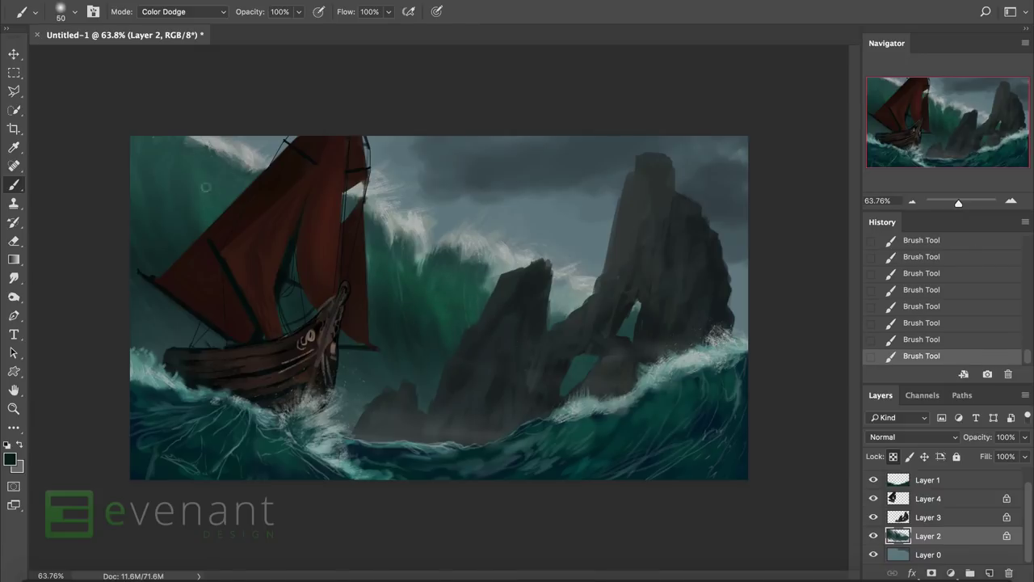
pyautogui.scroll(-2, 410, 351)
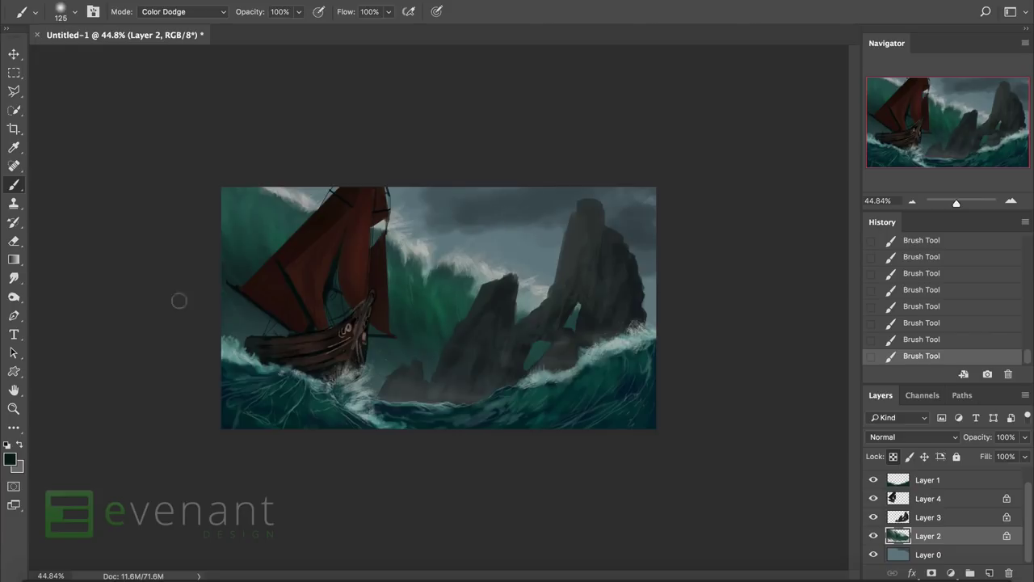
# Smudge the wave edges near the rocks.
pyautogui.press('r')
pyautogui.moveTo(436, 315); pyautogui.dragTo(437, 339)
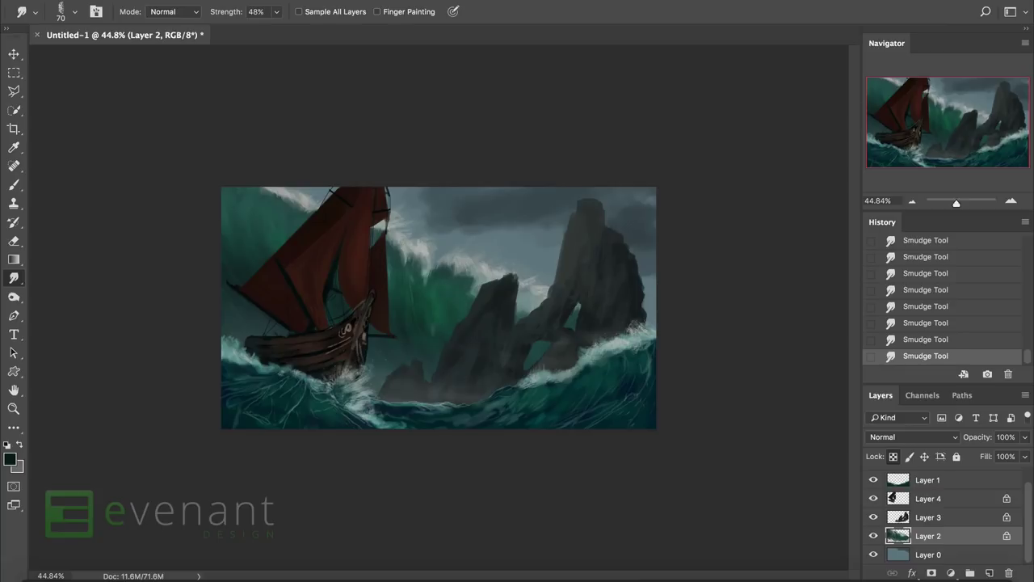
pyautogui.scroll(3, 437, 369)
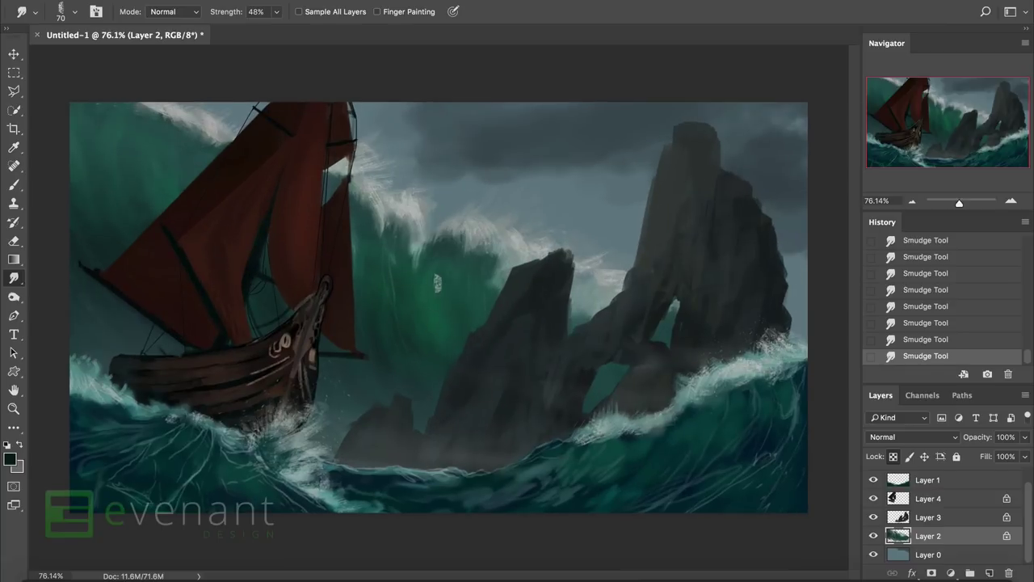
# Return the brush to Normal mode and paint green strokes over the wave left of the rocks.
pyautogui.press('b')
pyautogui.click(184, 11)
pyautogui.click(165, 10)
pyautogui.moveTo(410, 394)
pyautogui.mouseDown()
pyautogui.moveTo(408, 364)
pyautogui.moveTo(434, 349)
pyautogui.mouseUp()
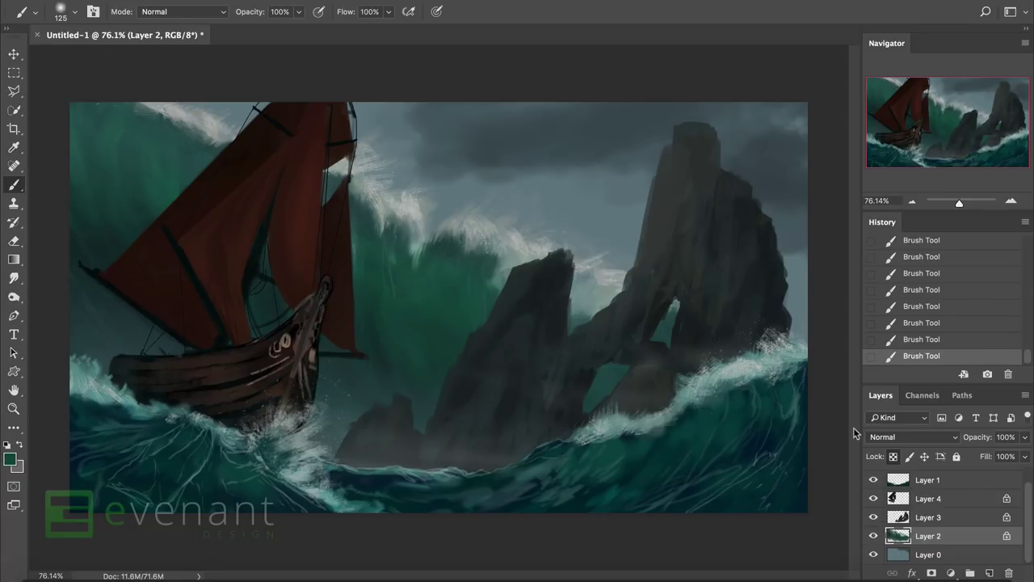
# Zoom out, toggle Layer 2 off and on to compare, and pick the 7 px brush.
pyautogui.hotkey('ctrl', '-')
pyautogui.click(874, 536)
pyautogui.click(874, 536)
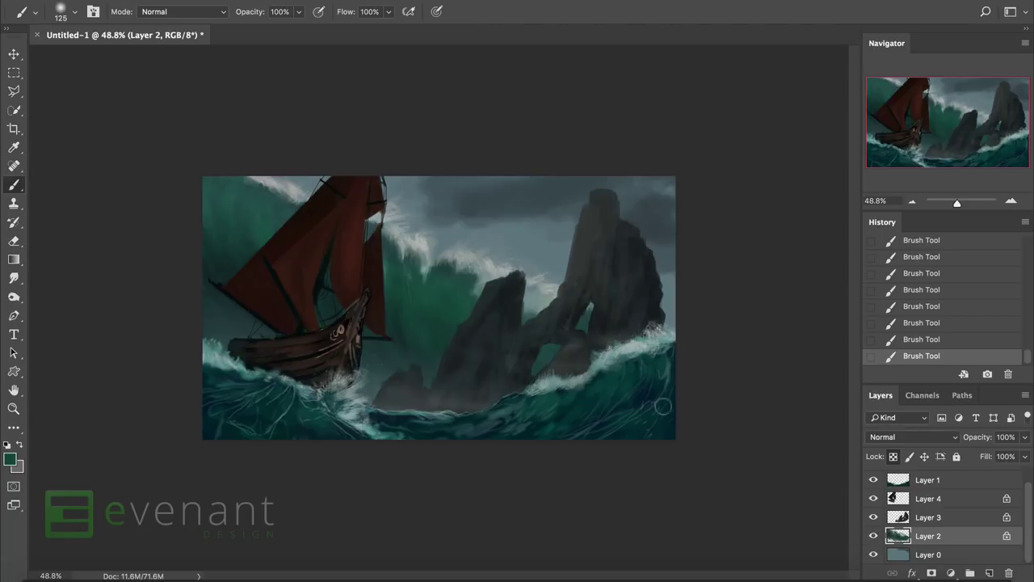
pyautogui.scroll(3, 640, 387)
pyautogui.rightClick(497, 369)
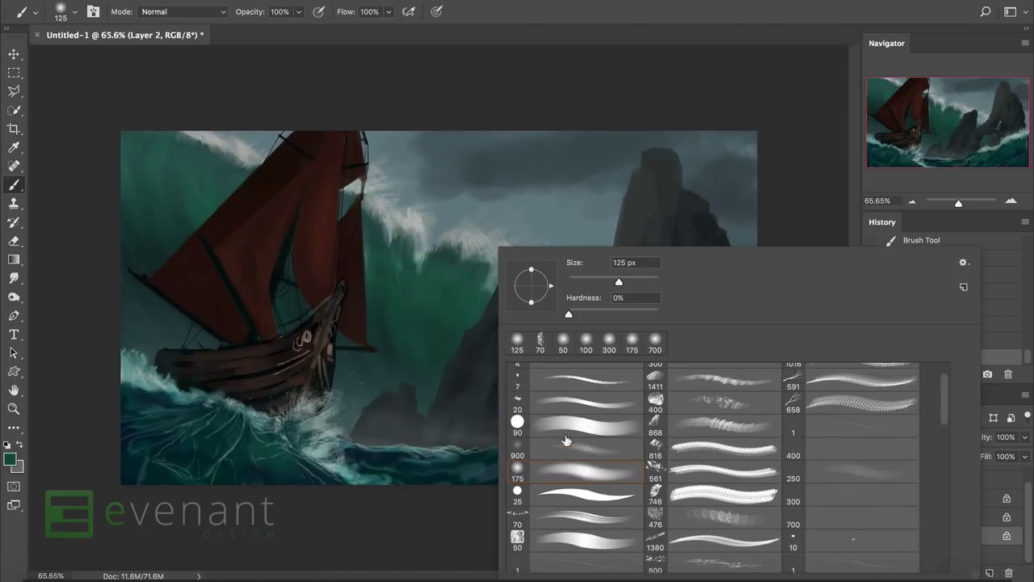
pyautogui.scroll(2, 566, 439)
pyautogui.click(566, 440)
pyautogui.click(314, 422)
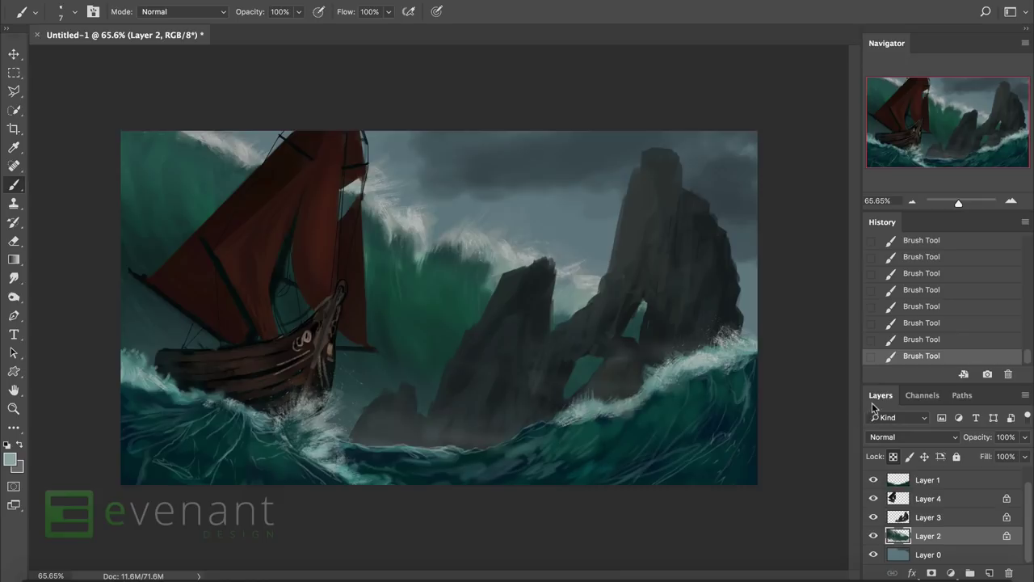
# Toggle the rock layer to check it, then select Layer 3 to work on.
pyautogui.click(874, 518)
pyautogui.click(874, 517)
pyautogui.click(929, 517)
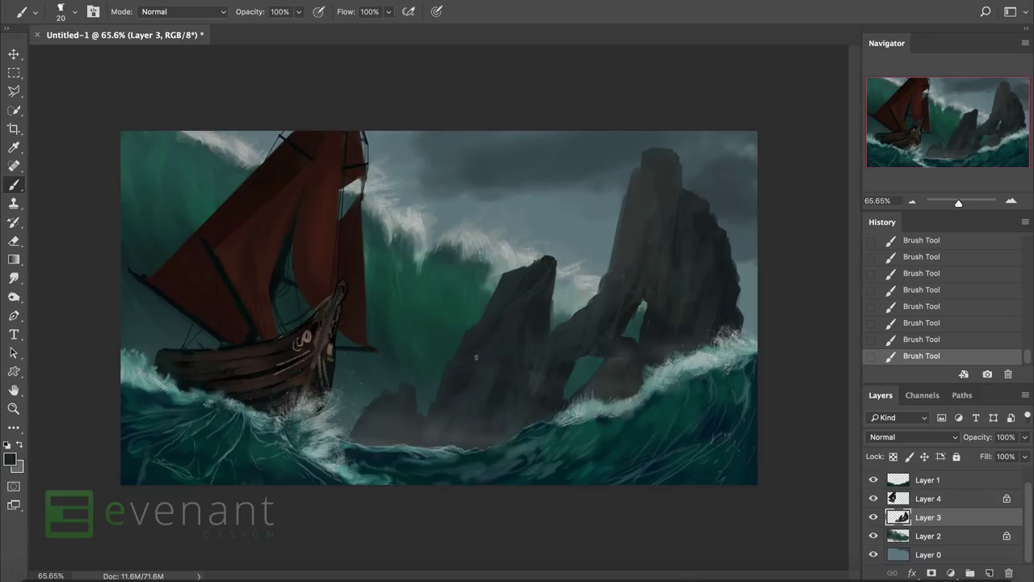
pyautogui.click(10, 459)
pyautogui.press('Return')
# Darken the rock midtones to 0.84 with Levels.
pyautogui.hotkey('ctrl', 'l')
pyautogui.moveTo(838, 340); pyautogui.dragTo(845, 340)
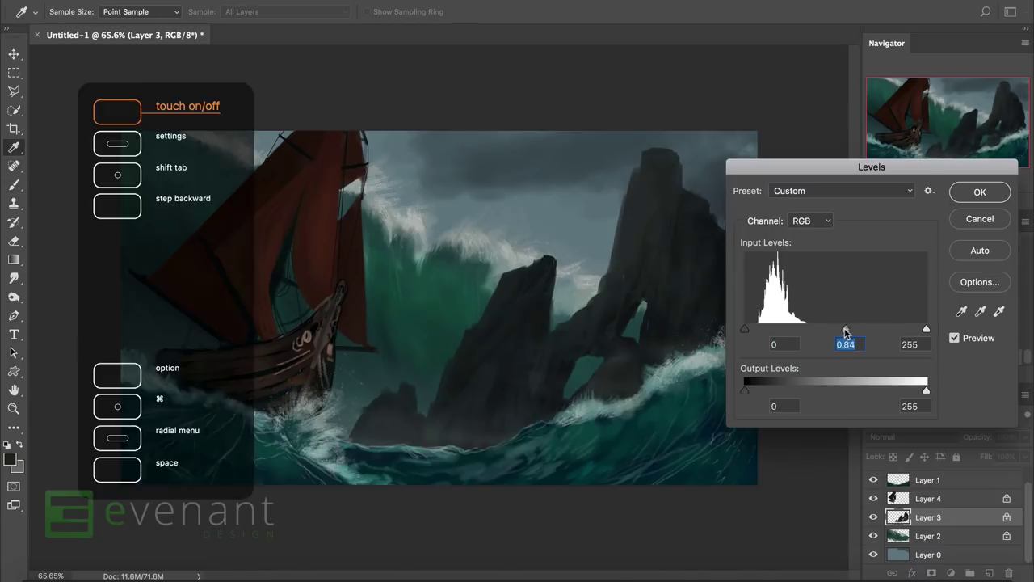
pyautogui.press('Return')
# Try a 900 px haze stroke in a sampled sea colour over the rock bases, then undo it.
pyautogui.rightClick(552, 247)
pyautogui.click(570, 489)
pyautogui.press('Return')
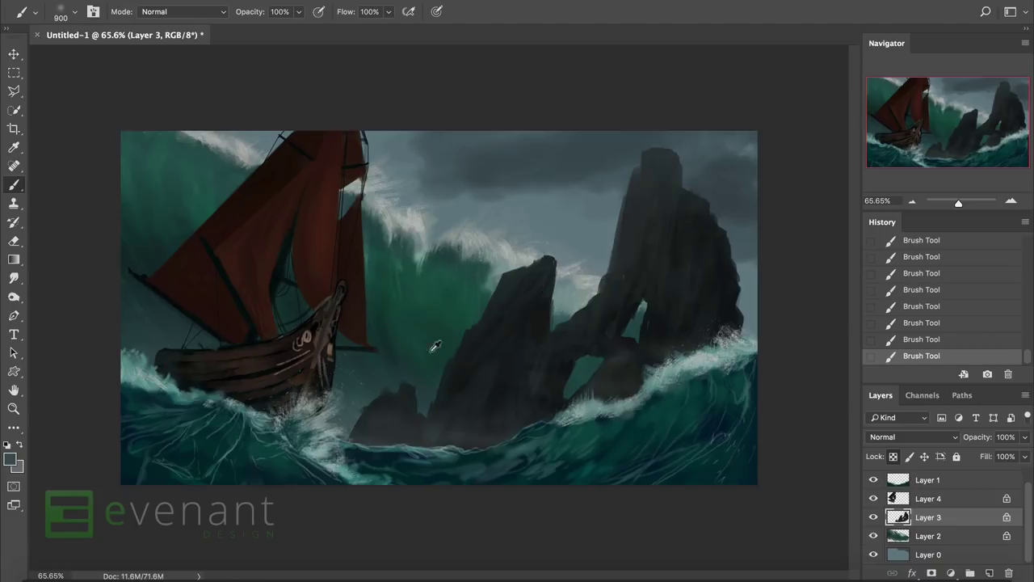
pyautogui.keyDown('alt'); pyautogui.click(343, 471); pyautogui.keyUp('alt')
pyautogui.moveTo(388, 417)
pyautogui.mouseDown()
pyautogui.moveTo(577, 393)
pyautogui.moveTo(530, 282)
pyautogui.mouseUp()
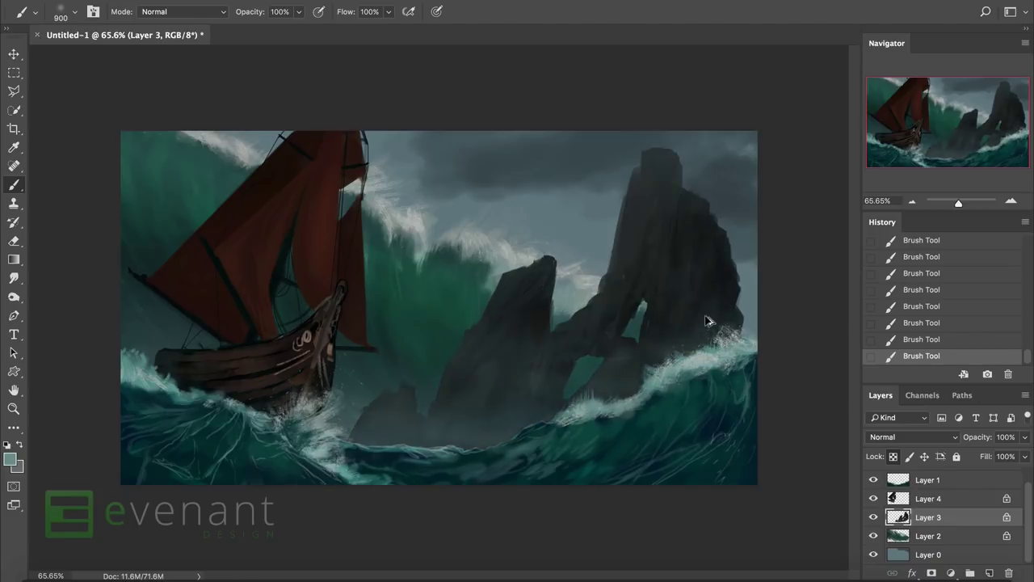
pyautogui.hotkey('ctrl', 'z')
# Shift the rock midtones toward cyan with Color Balance.
pyautogui.hotkey('ctrl', 'b')
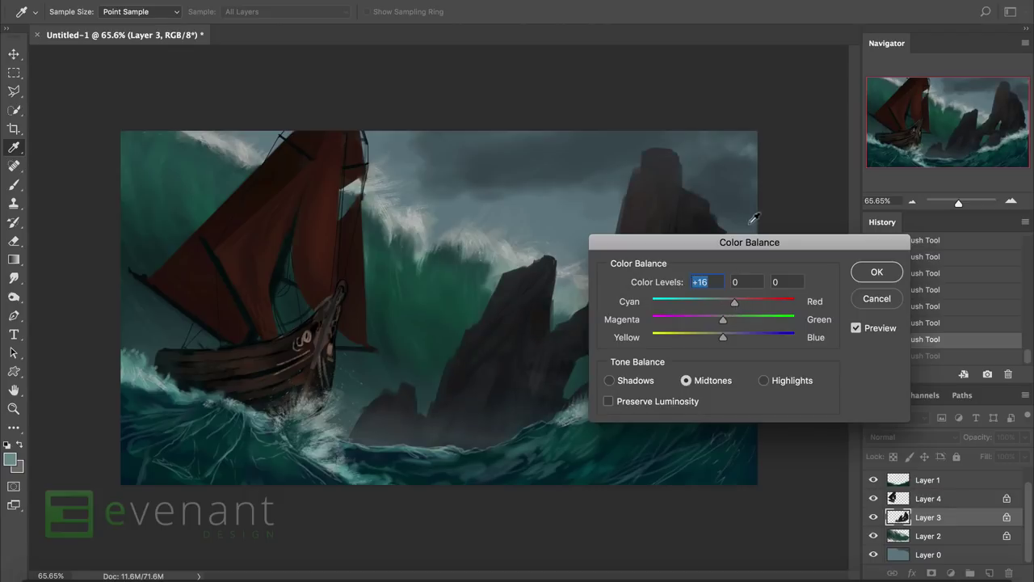
pyautogui.moveTo(751, 241); pyautogui.dragTo(893, 265)
pyautogui.moveTo(877, 324)
pyautogui.mouseDown()
pyautogui.moveTo(853, 330)
pyautogui.moveTo(854, 346)
pyautogui.moveTo(860, 328)
pyautogui.mouseUp()
pyautogui.moveTo(889, 265); pyautogui.dragTo(778, 291)
pyautogui.click(858, 315)
# Free Transform the rocks: scale them, then enlarge and rotate them over the scene.
pyautogui.hotkey('ctrl', 't')
pyautogui.hotkey('ctrl', '-')
pyautogui.moveTo(643, 408); pyautogui.dragTo(738, 394)
pyautogui.rightClick(586, 292)
pyautogui.click(587, 293)
# Commit the rock transform, paint over the rock inside a selection, then deselect.
pyautogui.press('Return')
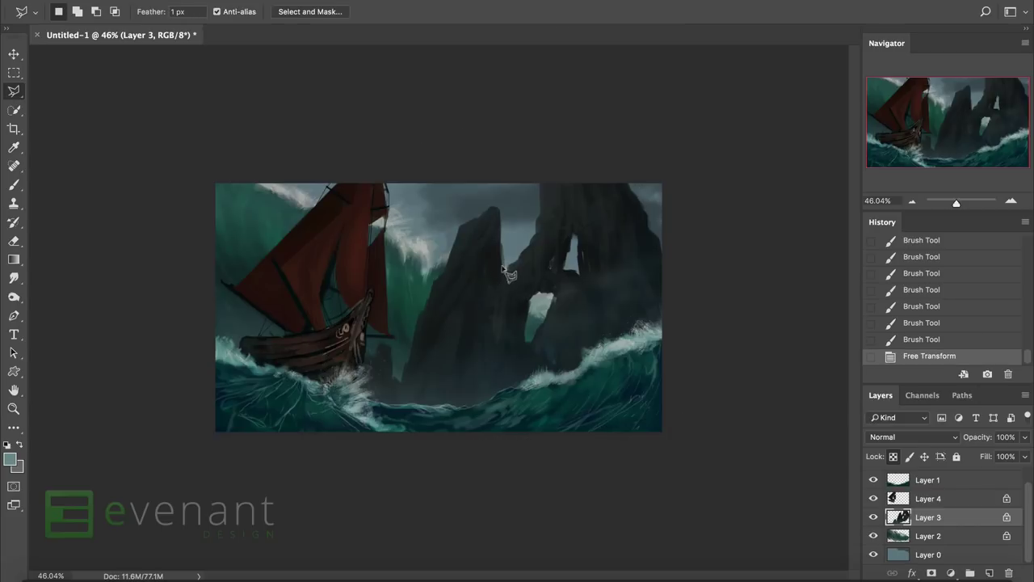
pyautogui.doubleClick(466, 410)
pyautogui.press('b')
pyautogui.rightClick(488, 244)
pyautogui.moveTo(452, 307); pyautogui.dragTo(485, 388)
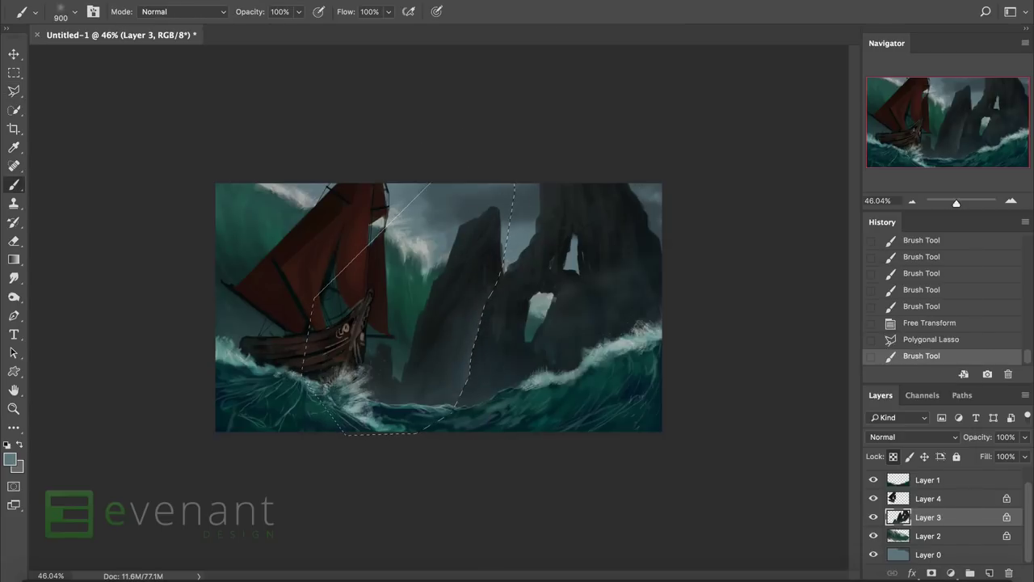
pyautogui.moveTo(485, 347); pyautogui.dragTo(579, 285)
pyautogui.hotkey('ctrl', 'd')
# Transform the sea layer, Layer 2: flip, reposition and rotate it to about 9°.
pyautogui.scroll(2, 603, 220)
pyautogui.hotkey('alt', '[')
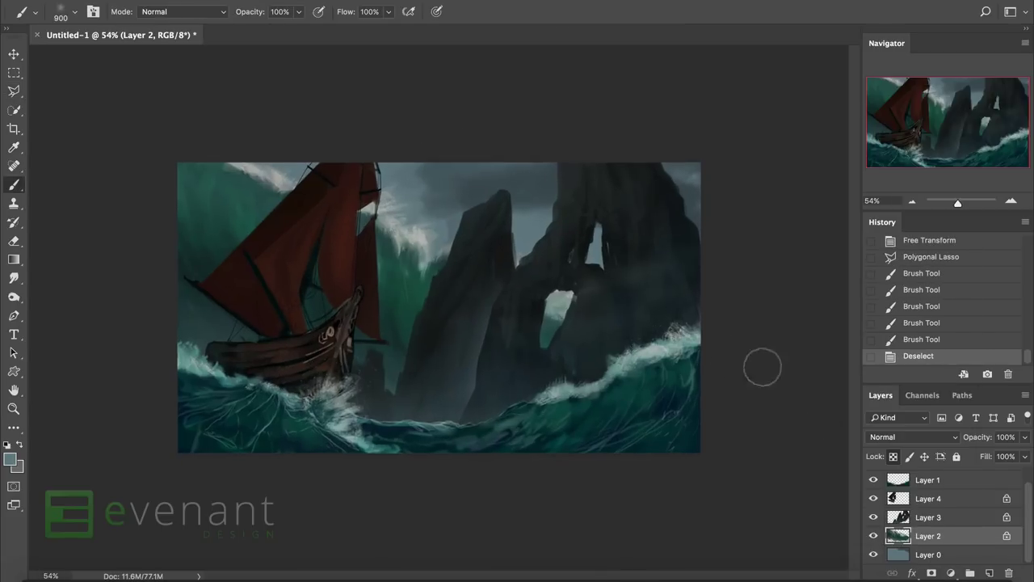
pyautogui.hotkey('ctrl', 't')
pyautogui.moveTo(776, 380); pyautogui.dragTo(607, 299)
pyautogui.rightClick(598, 284)
pyautogui.click(639, 477)
pyautogui.moveTo(703, 258); pyautogui.dragTo(687, 311)
pyautogui.moveTo(662, 369); pyautogui.dragTo(614, 287)
pyautogui.moveTo(600, 324); pyautogui.dragTo(672, 360)
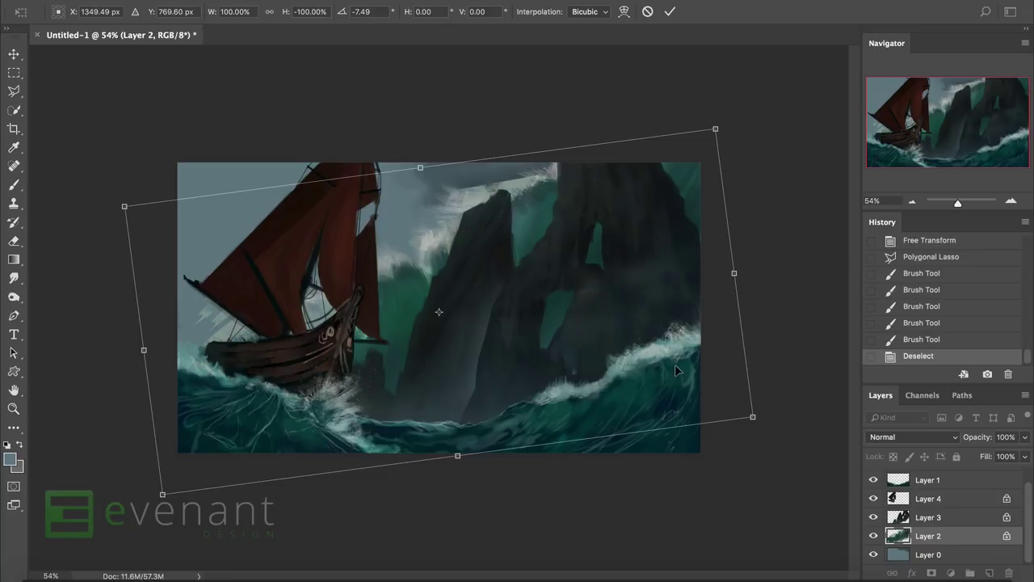
pyautogui.moveTo(780, 290); pyautogui.dragTo(654, 296)
pyautogui.press('Return')
# Select the ship layer, Layer 4, and scale it down, tilt it and move it up-left.
pyautogui.click(929, 498)
pyautogui.rightClick(407, 271)
pyautogui.click(451, 397)
pyautogui.moveTo(385, 224); pyautogui.dragTo(345, 236)
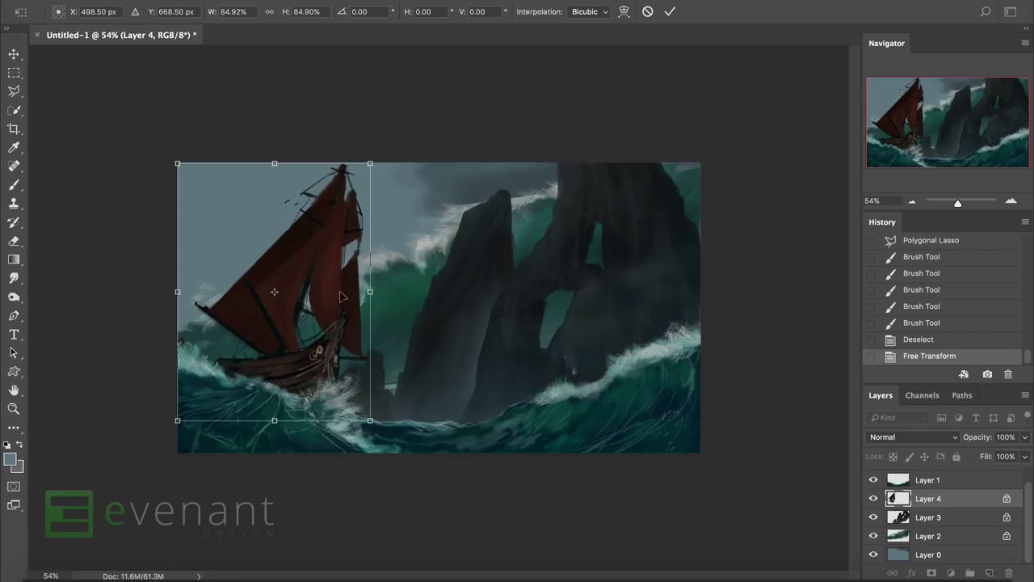
pyautogui.moveTo(431, 289); pyautogui.dragTo(404, 315)
pyautogui.moveTo(242, 298); pyautogui.dragTo(358, 361)
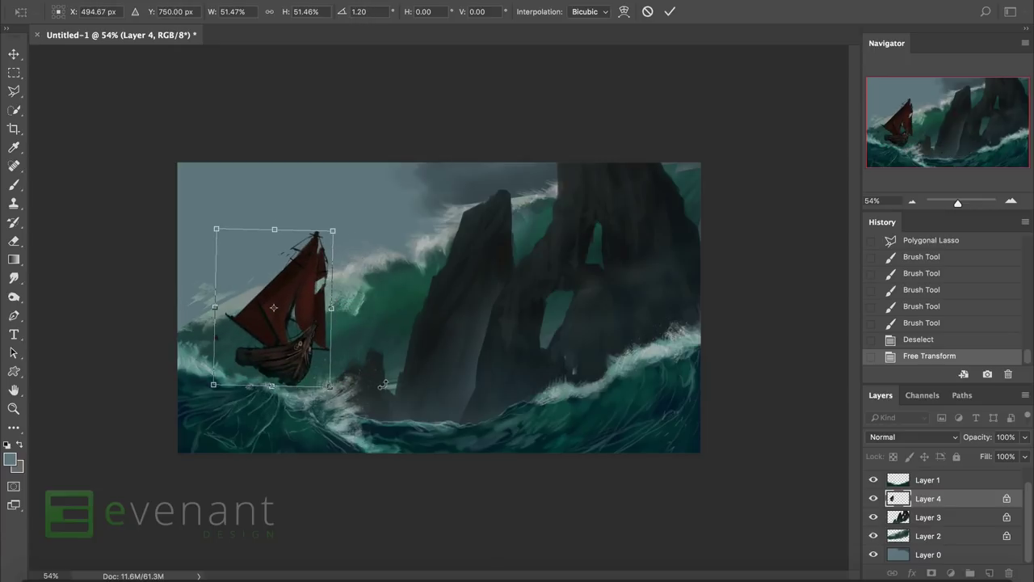
# Revert the ship to its earlier size via History and clear the selection.
pyautogui.press('Return')
pyautogui.moveTo(958, 202); pyautogui.dragTo(959, 202)
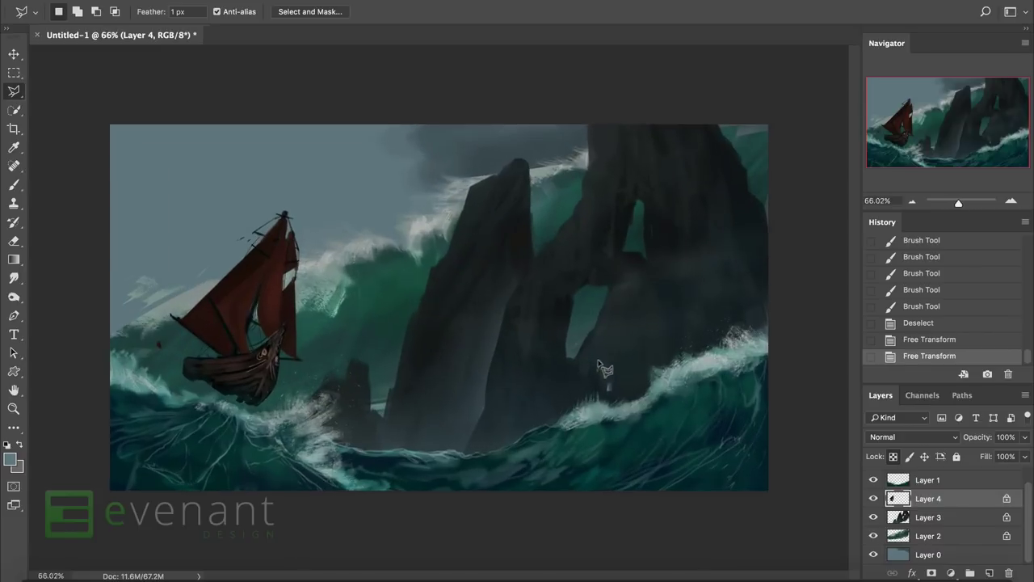
pyautogui.click(929, 308)
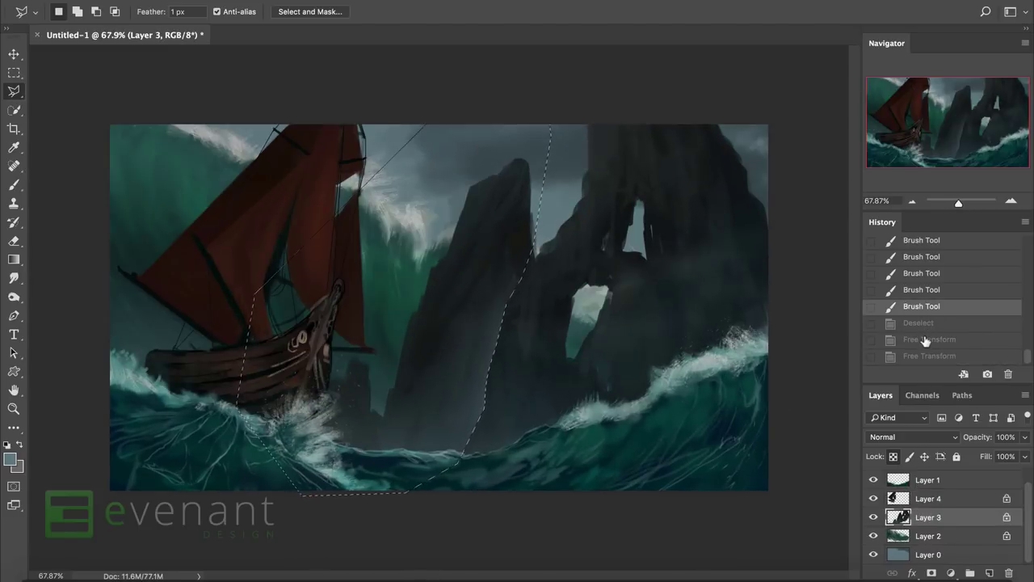
pyautogui.hotkey('ctrl', 'd')
# Darken the top of the right rock arch with a 20 px brush.
pyautogui.press('b')
pyautogui.rightClick(629, 302)
pyautogui.click(627, 442)
pyautogui.press('Return')
pyautogui.moveTo(647, 166)
pyautogui.mouseDown()
pyautogui.moveTo(670, 198)
pyautogui.moveTo(691, 202)
pyautogui.mouseUp()
pyautogui.moveTo(679, 149); pyautogui.dragTo(699, 194)
pyautogui.moveTo(691, 154); pyautogui.dragTo(681, 196)
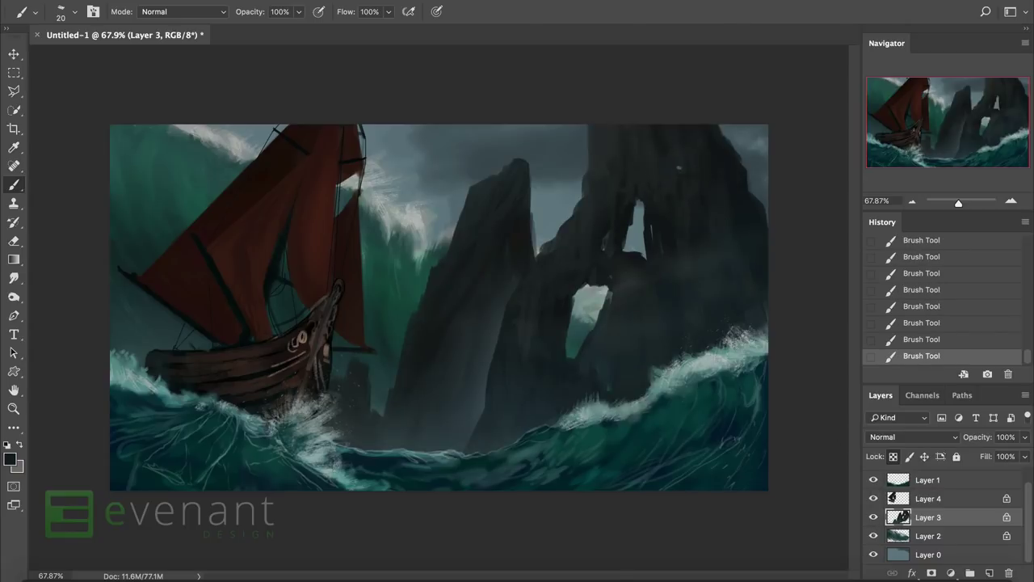
# Outline part of the rock arch with Polygonal Lasso, then pick the 200 px cloudy brush.
pyautogui.press('l')
pyautogui.click(639, 193)
pyautogui.click(622, 150)
pyautogui.press('b')
pyautogui.rightClick(679, 206)
pyautogui.press('Return')
pyautogui.rightClick(676, 180)
pyautogui.press('Return')
pyautogui.hotkey('ctrl', 'd')
pyautogui.rightClick(711, 195)
pyautogui.scroll(-10, 626, 429)
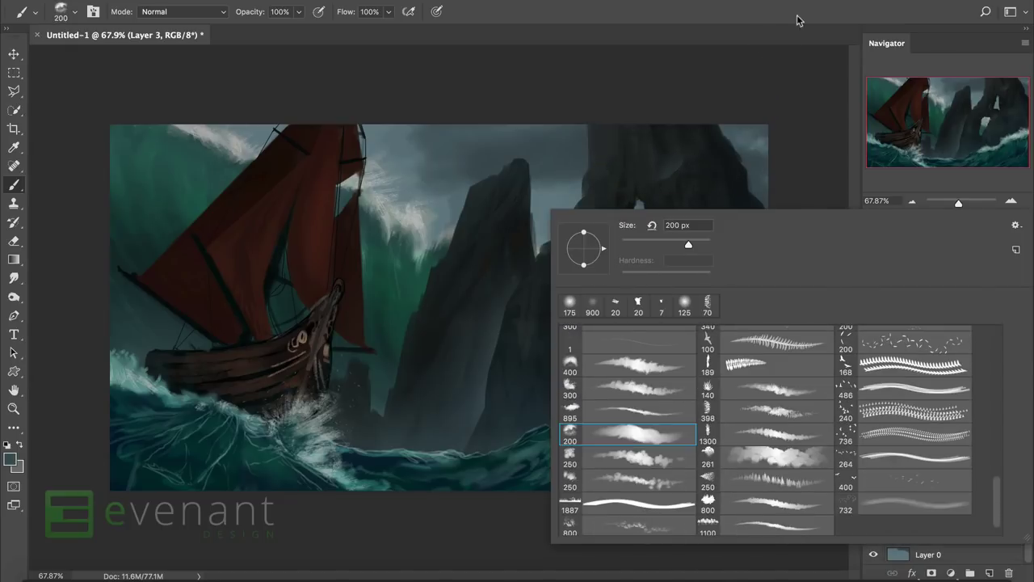
pyautogui.doubleClick(654, 440)
# Select the arch top with Polygonal Lasso and paint inside it.
pyautogui.press('l')
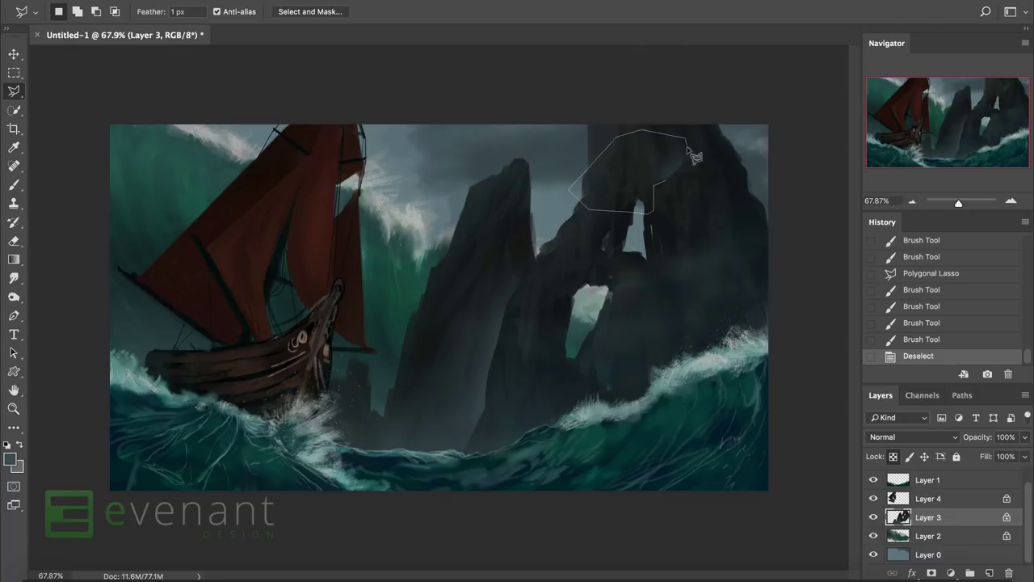
pyautogui.click(656, 211)
pyautogui.press('b')
pyautogui.moveTo(634, 190)
pyautogui.mouseDown()
pyautogui.moveTo(663, 219)
pyautogui.moveTo(658, 174)
pyautogui.mouseUp()
# Paint streaks in the arch top with the 895 px streaky brush, deselect, then undo the mist strokes.
pyautogui.rightClick(553, 189)
pyautogui.click(658, 467)
pyautogui.scroll(-1, 658, 472)
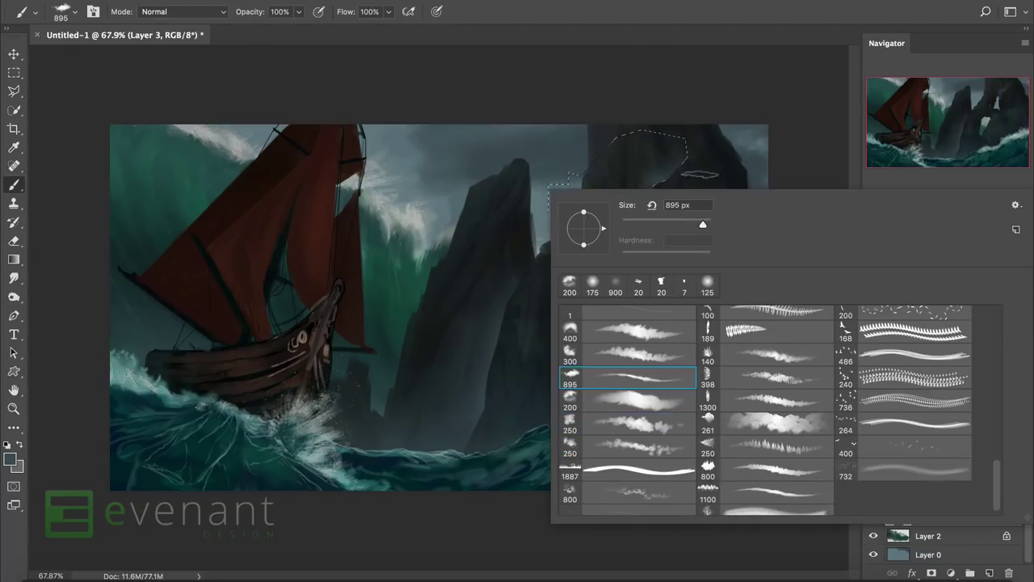
pyautogui.doubleClick(638, 378)
pyautogui.moveTo(647, 218)
pyautogui.mouseDown()
pyautogui.moveTo(679, 230)
pyautogui.moveTo(623, 220)
pyautogui.moveTo(727, 153)
pyautogui.moveTo(630, 158)
pyautogui.mouseUp()
pyautogui.hotkey('ctrl', 'd')
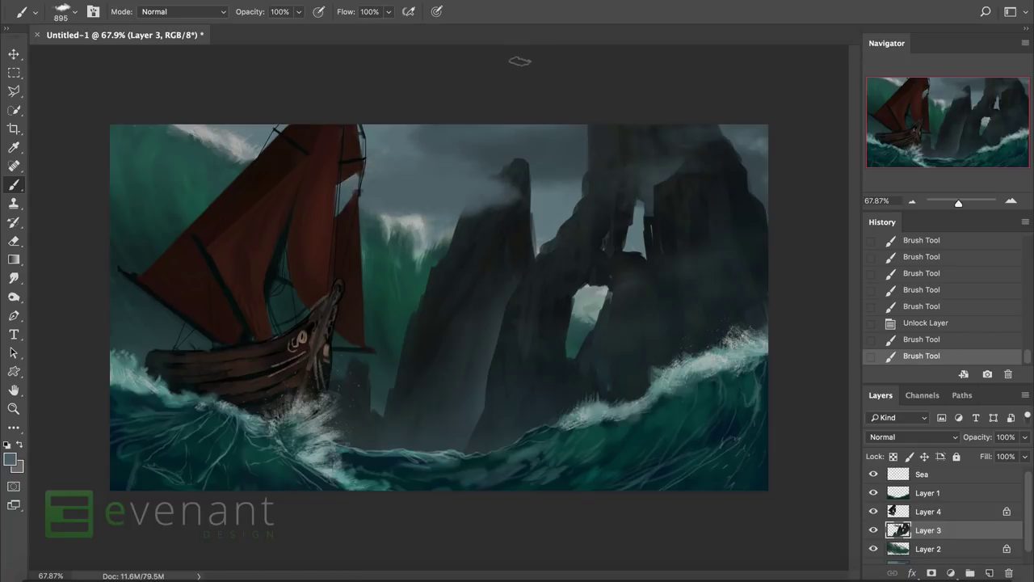
pyautogui.hotkey('ctrl', 'z')
pyautogui.hotkey('ctrl', 'z')
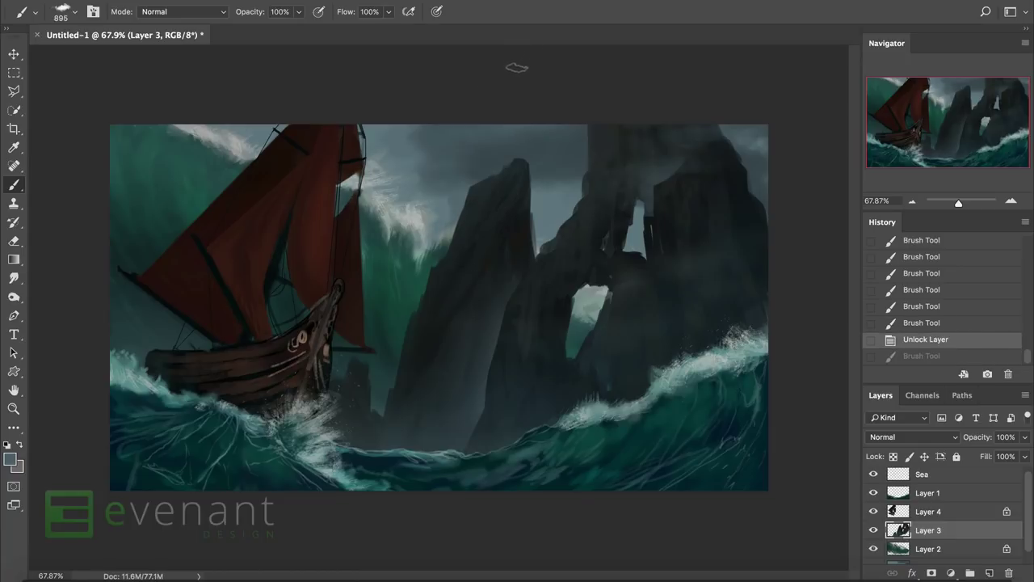
# On a new layer, paint cloud mist around the rock peak and distort it onto the peaks with Free Transform.
pyautogui.click(989, 573)
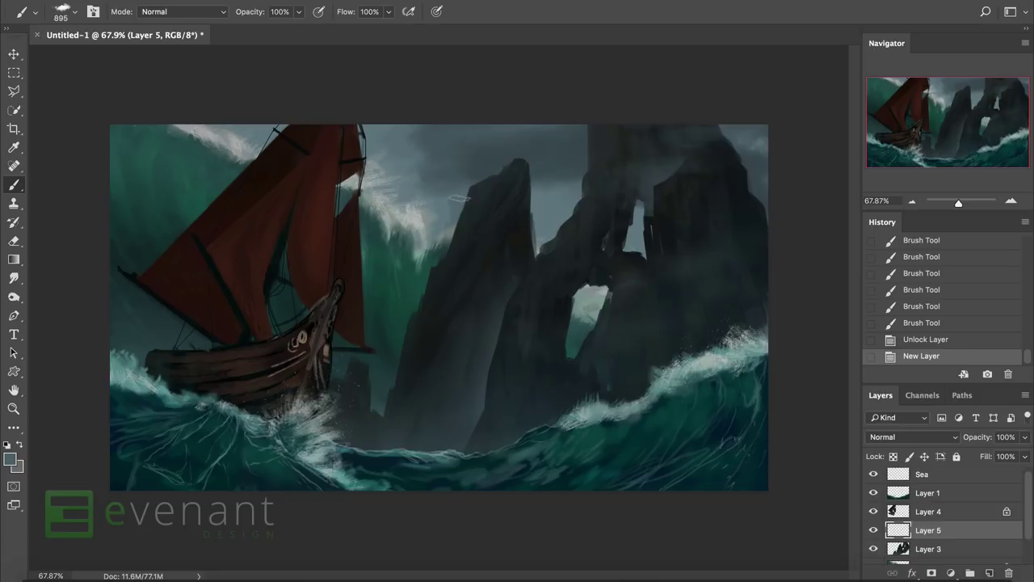
pyautogui.moveTo(457, 197); pyautogui.dragTo(388, 218)
pyautogui.moveTo(485, 206)
pyautogui.mouseDown()
pyautogui.moveTo(355, 194)
pyautogui.moveTo(514, 220)
pyautogui.mouseUp()
pyautogui.hotkey('ctrl', 't')
pyautogui.rightClick(527, 156)
pyautogui.click(566, 298)
pyautogui.moveTo(589, 132); pyautogui.dragTo(593, 188)
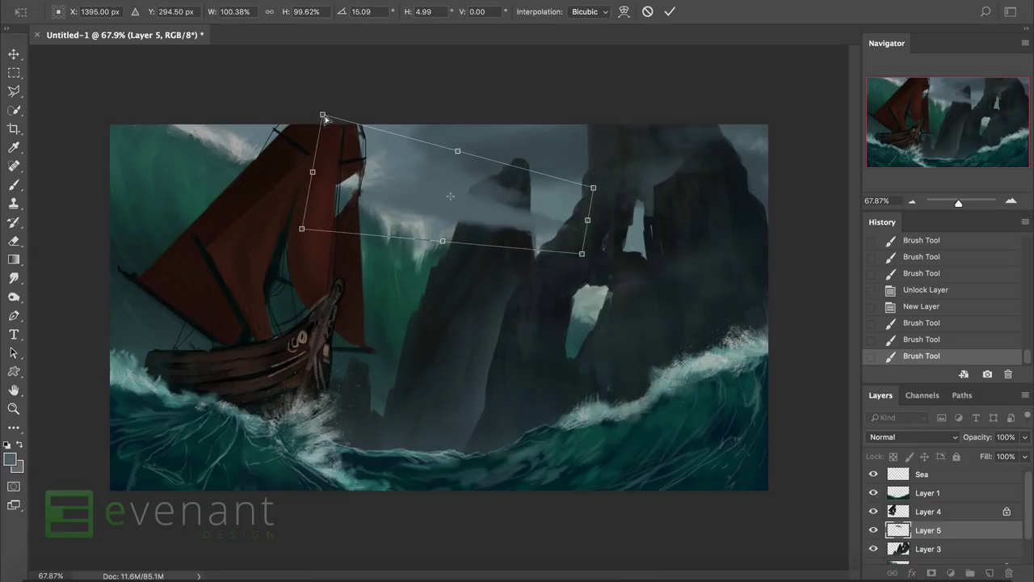
pyautogui.rightClick(377, 182)
pyautogui.click(386, 202)
pyautogui.moveTo(323, 115); pyautogui.dragTo(37, 46)
pyautogui.moveTo(588, 244)
pyautogui.mouseDown()
pyautogui.moveTo(576, 251)
pyautogui.moveTo(582, 240)
pyautogui.moveTo(566, 291)
pyautogui.moveTo(521, 333)
pyautogui.moveTo(533, 191)
pyautogui.moveTo(460, 211)
pyautogui.mouseUp()
pyautogui.press('Return')
# Paint dark rock left of the peak, then erase and restore mist with a 400 px cloud brush.
pyautogui.press('b')
pyautogui.moveTo(388, 243); pyautogui.dragTo(457, 299)
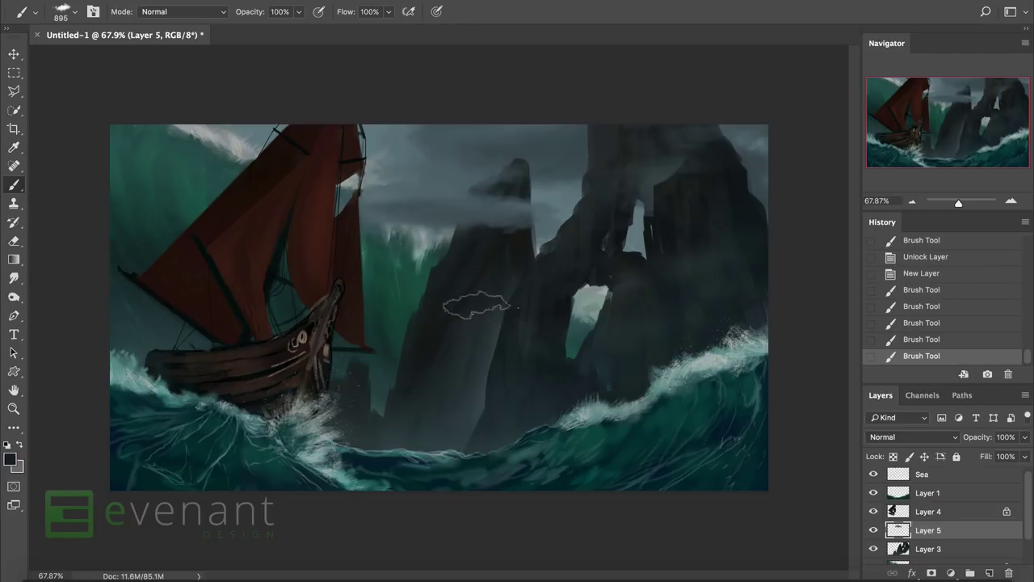
pyautogui.rightClick(475, 263)
pyautogui.click(565, 388)
pyautogui.press('Return')
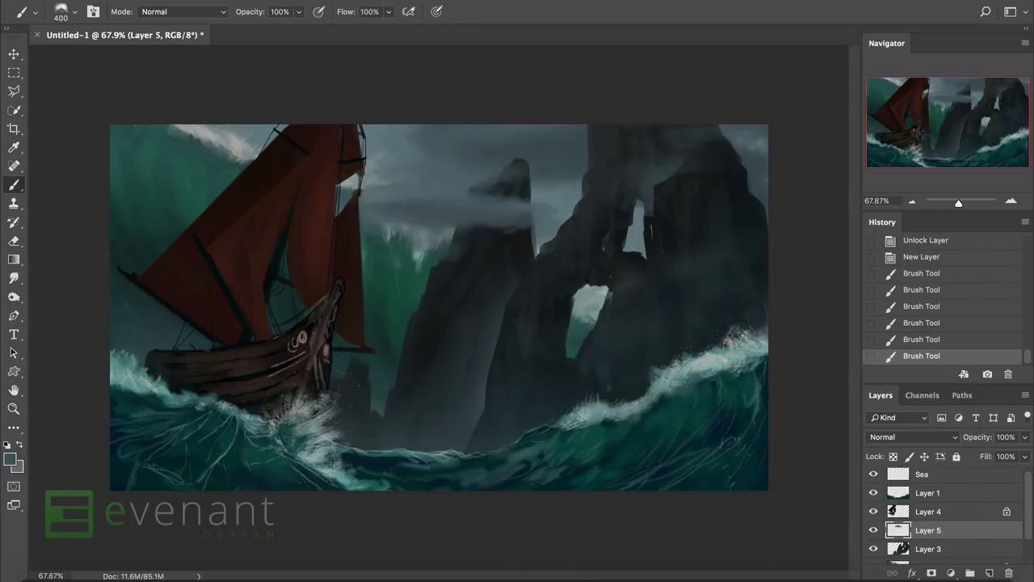
pyautogui.moveTo(384, 214)
pyautogui.mouseDown()
pyautogui.moveTo(425, 182)
pyautogui.moveTo(443, 209)
pyautogui.moveTo(511, 247)
pyautogui.mouseUp()
pyautogui.hotkey('ctrl', 'z')
pyautogui.hotkey('ctrl', 'z')
pyautogui.hotkey('ctrl', 'z')
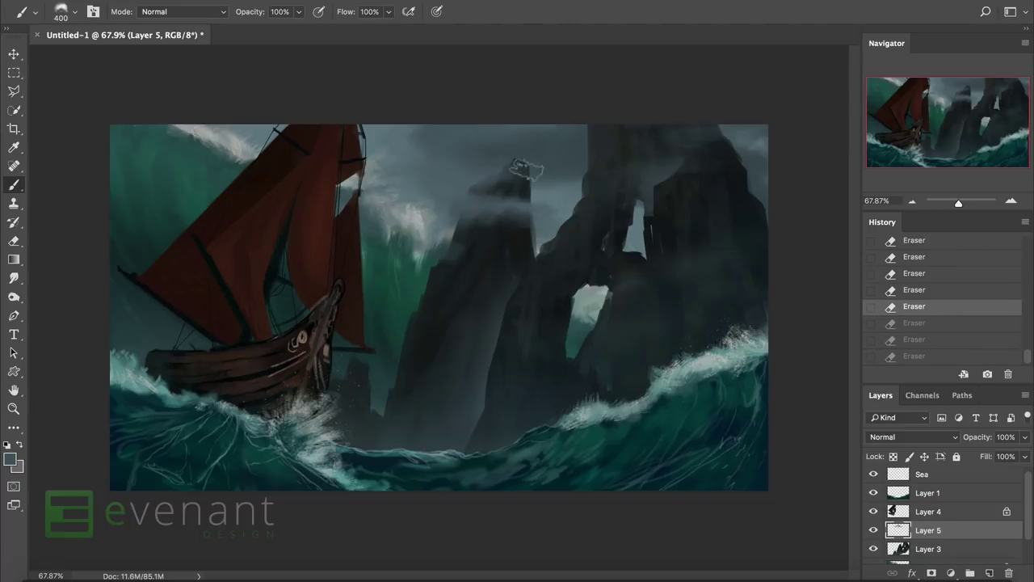
# Try light grey mist strokes over the rocks, then erase part of the mist at upper right.
pyautogui.keyDown('alt'); pyautogui.click(242, 145); pyautogui.keyUp('alt')
pyautogui.moveTo(379, 202)
pyautogui.mouseDown()
pyautogui.moveTo(404, 242)
pyautogui.moveTo(400, 202)
pyautogui.mouseUp()
pyautogui.keyDown('alt'); pyautogui.click(113, 375); pyautogui.keyUp('alt')
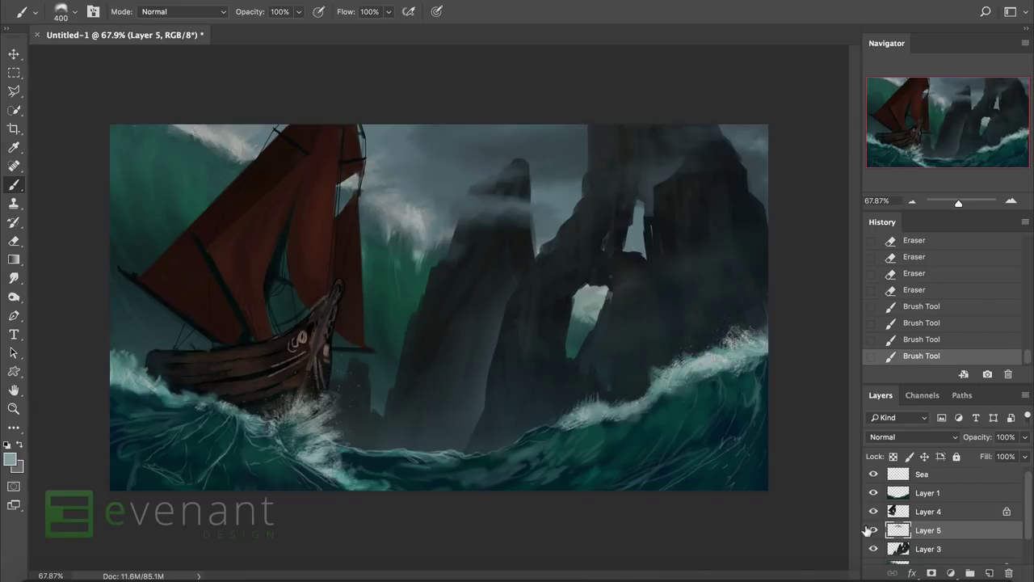
pyautogui.hotkey('ctrl', 'z')
pyautogui.hotkey('ctrl', 'z')
pyautogui.hotkey('ctrl', 'z')
pyautogui.hotkey('ctrl', 'z')
pyautogui.hotkey('ctrl', 'z')
pyautogui.hotkey('ctrl', 'z')
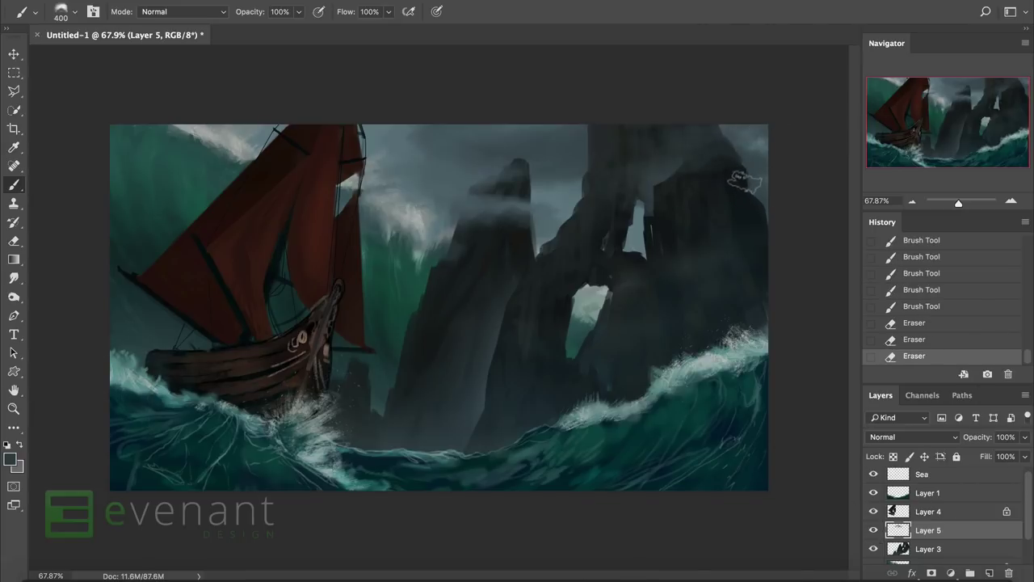
pyautogui.rightClick(702, 212)
pyautogui.press('Return')
pyautogui.moveTo(588, 231); pyautogui.dragTo(618, 226)
pyautogui.rightClick(566, 257)
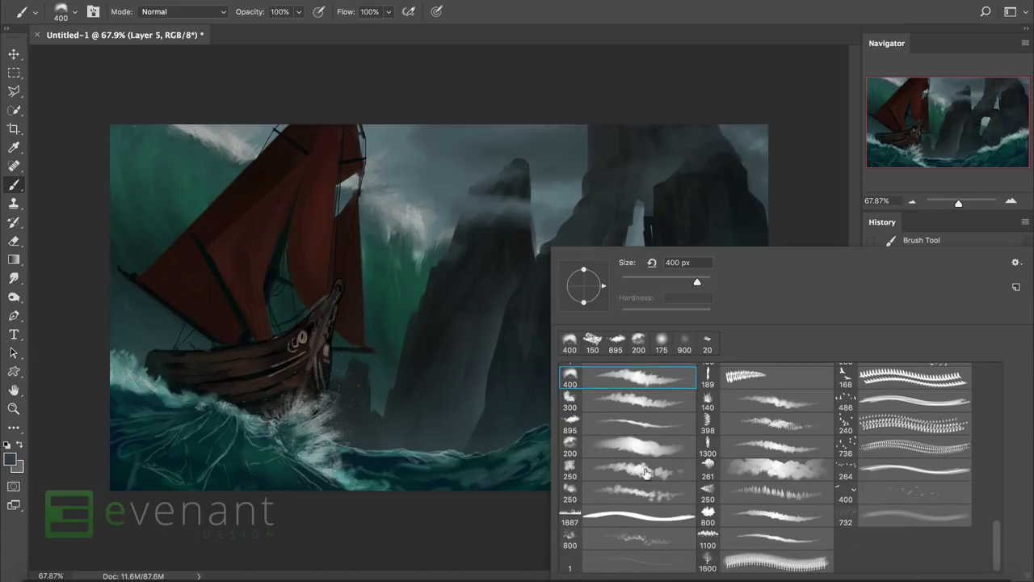
pyautogui.press('Return')
pyautogui.rightClick(566, 257)
# Try copying the rock arch onto its own layer and rotating it, then discard the copy.
pyautogui.press('m')
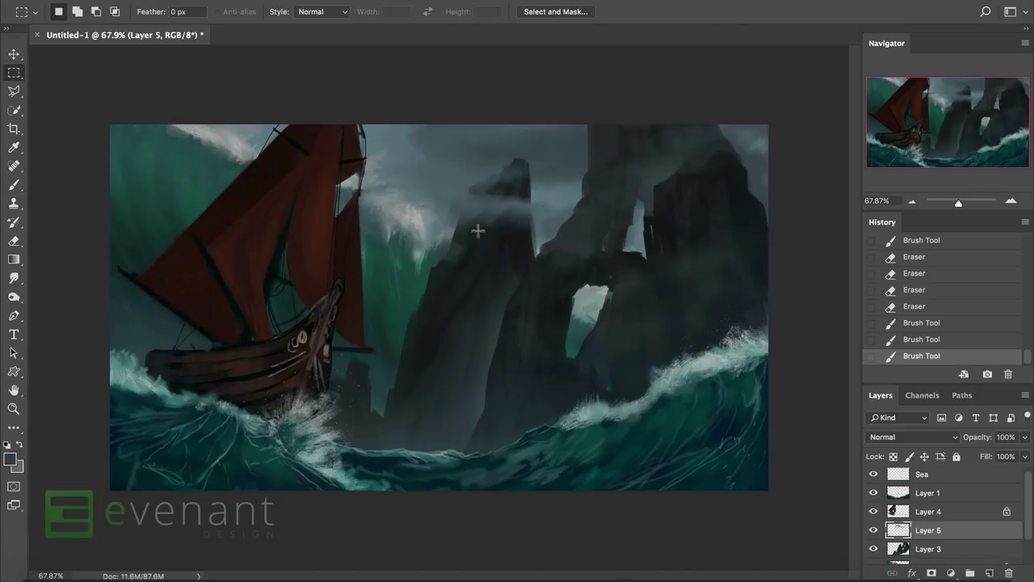
pyautogui.moveTo(588, 284); pyautogui.dragTo(697, 138)
pyautogui.hotkey('ctrl', 'c')
pyautogui.hotkey('ctrl', 'v')
pyautogui.hotkey('ctrl', 't')
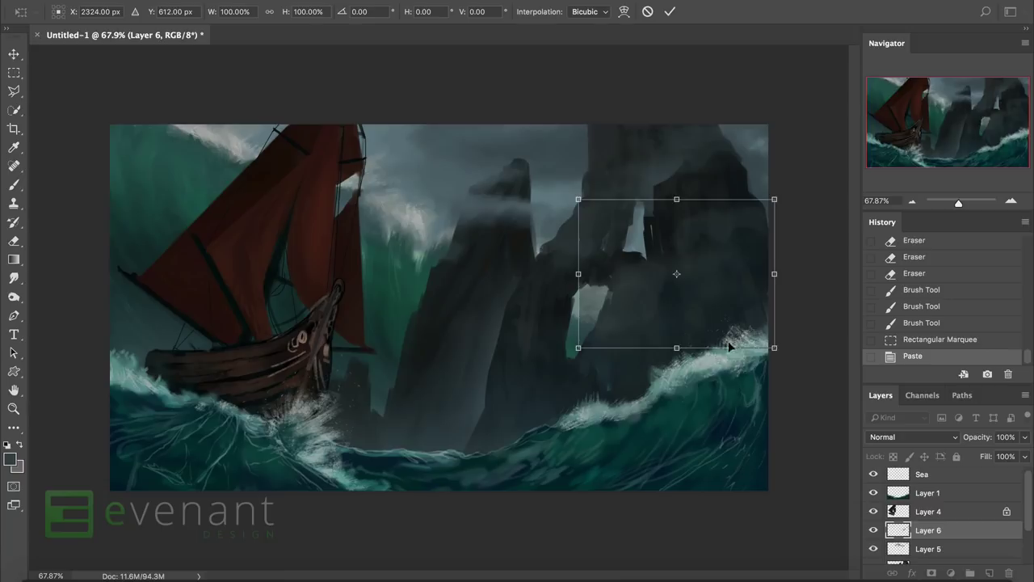
pyautogui.moveTo(738, 349); pyautogui.dragTo(588, 327)
pyautogui.press('Escape')
pyautogui.press('Delete')
pyautogui.press('b')
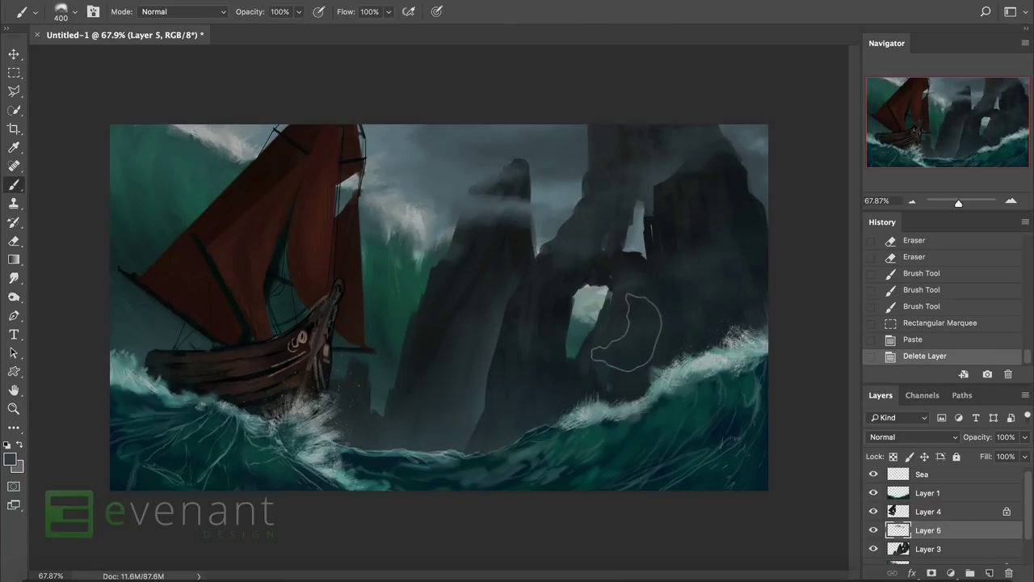
# Repaint part of the rock arch inside a lasso selection and add mist at upper right.
pyautogui.press('l')
pyautogui.moveTo(677, 283)
pyautogui.mouseDown()
pyautogui.moveTo(705, 176)
pyautogui.moveTo(584, 250)
pyautogui.moveTo(665, 331)
pyautogui.moveTo(669, 287)
pyautogui.moveTo(670, 323)
pyautogui.mouseUp()
pyautogui.press('b')
pyautogui.moveTo(651, 272)
pyautogui.mouseDown()
pyautogui.moveTo(671, 291)
pyautogui.moveTo(676, 251)
pyautogui.moveTo(623, 173)
pyautogui.moveTo(670, 291)
pyautogui.moveTo(662, 261)
pyautogui.moveTo(664, 307)
pyautogui.moveTo(670, 166)
pyautogui.moveTo(667, 242)
pyautogui.mouseUp()
pyautogui.hotkey('ctrl', 'd')
pyautogui.moveTo(792, 171); pyautogui.dragTo(743, 210)
pyautogui.hotkey('ctrl', 'alt', 'z')
pyautogui.hotkey('ctrl', 'alt', 'z')
pyautogui.hotkey('ctrl', 'alt', 'z')
pyautogui.hotkey('ctrl', 'alt', 'z')
pyautogui.hotkey('ctrl', 'alt', 'z')
pyautogui.hotkey('ctrl', 'alt', 'z')
# Lower the mist layer to 76% opacity and paint fine 40 px mist detail near the cliffs.
pyautogui.moveTo(1025, 436); pyautogui.dragTo(1010, 457)
pyautogui.rightClick(666, 288)
pyautogui.scroll(1, 630, 469)
pyautogui.click(631, 499)
pyautogui.press('Escape')
pyautogui.press('[')
pyautogui.press('[')
pyautogui.press('[')
pyautogui.press('[')
pyautogui.moveTo(480, 272); pyautogui.dragTo(501, 212)
pyautogui.moveTo(489, 259)
pyautogui.mouseDown()
pyautogui.moveTo(480, 242)
pyautogui.moveTo(472, 266)
pyautogui.mouseUp()
pyautogui.moveTo(477, 251); pyautogui.dragTo(467, 279)
pyautogui.moveTo(473, 259); pyautogui.dragTo(465, 372)
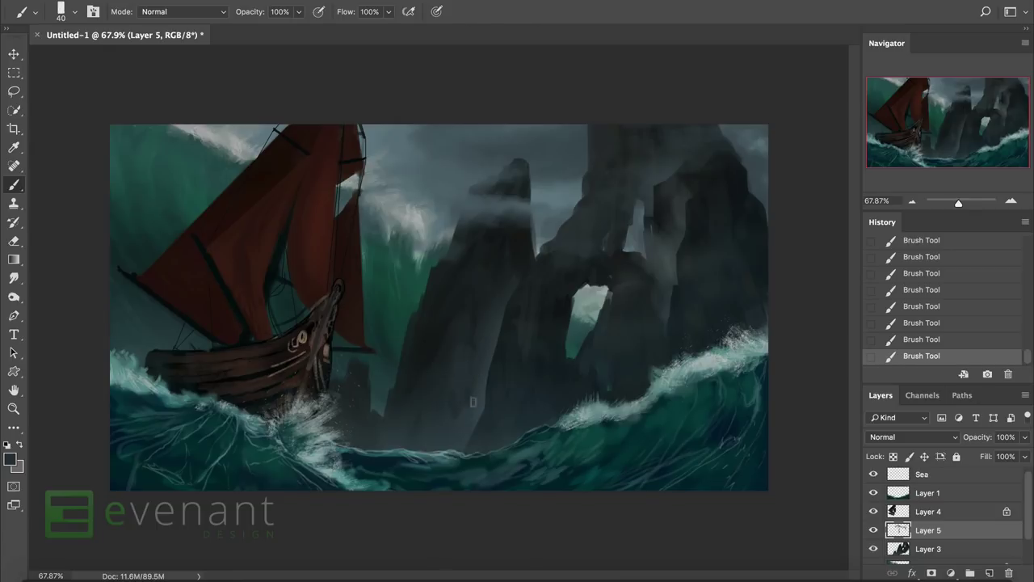
# Sample rock colours and paint 80 px shadows left of the arch and across its opening.
pyautogui.keyDown('alt'); pyautogui.click(445, 376); pyautogui.keyUp('alt')
pyautogui.press(']')
pyautogui.press(']')
pyautogui.press(']')
pyautogui.press(']')
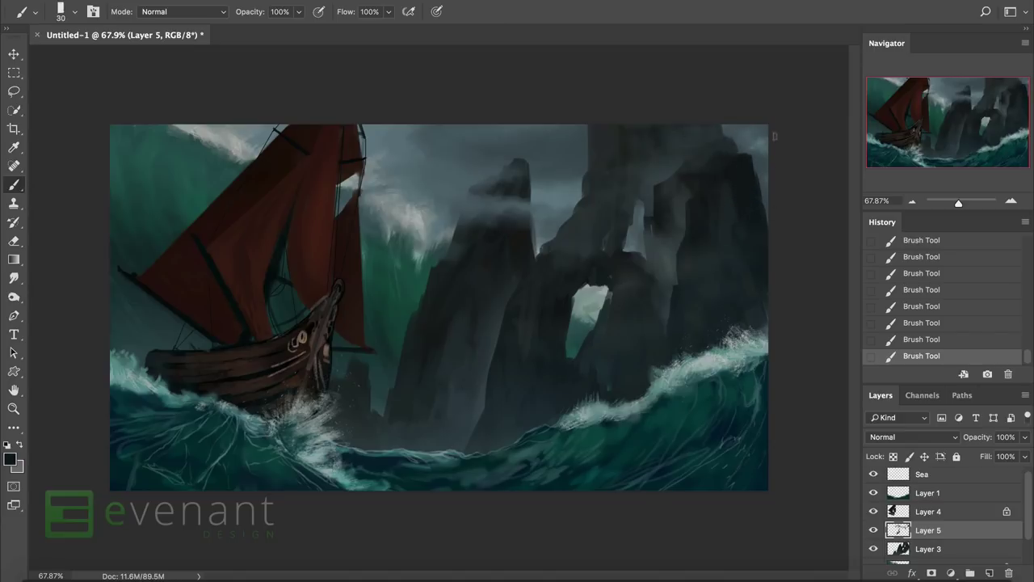
pyautogui.keyDown('alt'); pyautogui.click(601, 251); pyautogui.keyUp('alt')
pyautogui.keyDown('alt'); pyautogui.click(519, 381); pyautogui.keyUp('alt')
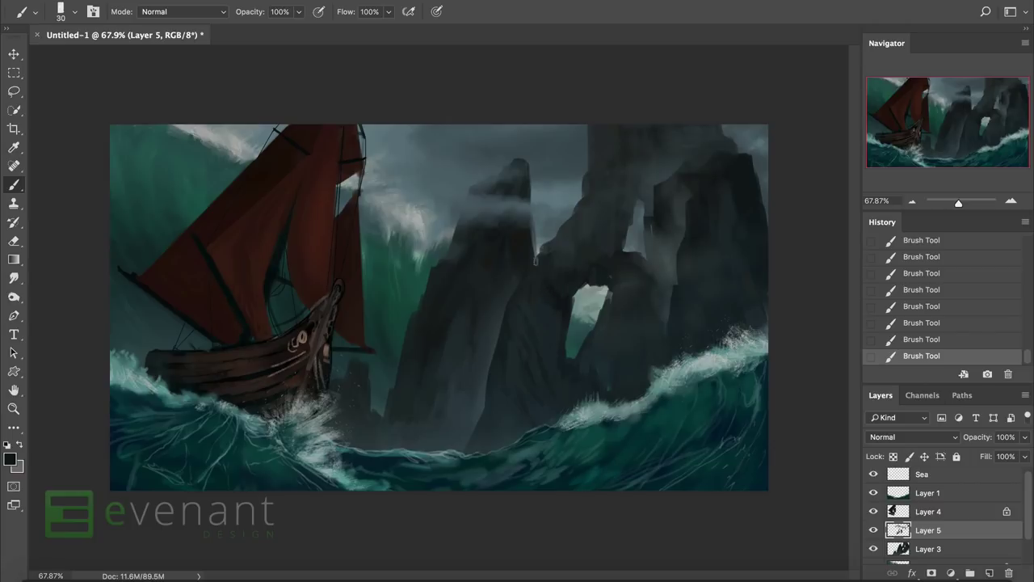
pyautogui.keyDown('alt'); pyautogui.click(526, 281); pyautogui.keyUp('alt')
pyautogui.moveTo(507, 327); pyautogui.dragTo(514, 262)
pyautogui.moveTo(553, 333)
pyautogui.mouseDown()
pyautogui.moveTo(581, 328)
pyautogui.moveTo(632, 381)
pyautogui.moveTo(595, 344)
pyautogui.moveTo(631, 370)
pyautogui.moveTo(586, 354)
pyautogui.moveTo(539, 301)
pyautogui.moveTo(631, 395)
pyautogui.moveTo(567, 341)
pyautogui.moveTo(601, 349)
pyautogui.moveTo(625, 383)
pyautogui.moveTo(583, 349)
pyautogui.mouseUp()
# Repaint the central spire inside a lasso selection, then revert it through the History panel.
pyautogui.press(']')
pyautogui.press(']')
pyautogui.press(']')
pyautogui.press(']')
pyautogui.keyDown('alt'); pyautogui.click(520, 287); pyautogui.keyUp('alt')
pyautogui.keyDown('alt'); pyautogui.click(521, 292); pyautogui.keyUp('alt')
pyautogui.press('l')
pyautogui.moveTo(500, 234)
pyautogui.mouseDown()
pyautogui.moveTo(501, 333)
pyautogui.moveTo(547, 293)
pyautogui.moveTo(547, 262)
pyautogui.mouseUp()
pyautogui.press(']')
pyautogui.press(']')
pyautogui.press(']')
pyautogui.press(']')
pyautogui.press(']')
pyautogui.press(']')
pyautogui.moveTo(540, 203); pyautogui.dragTo(547, 279)
pyautogui.hotkey('ctrl', 'd')
pyautogui.scroll(3, 938, 299)
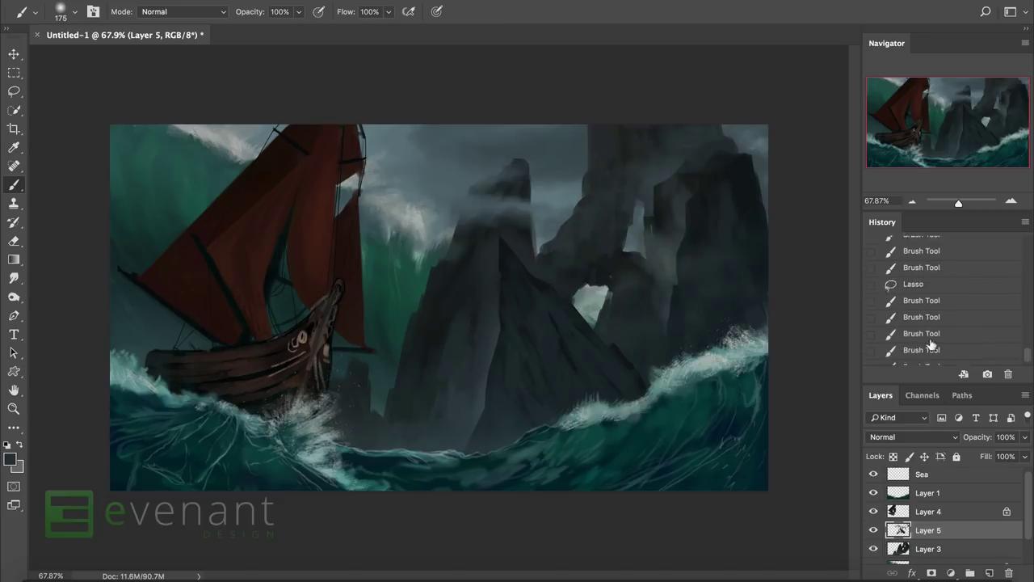
pyautogui.click(930, 339)
pyautogui.click(938, 323)
pyautogui.click(939, 307)
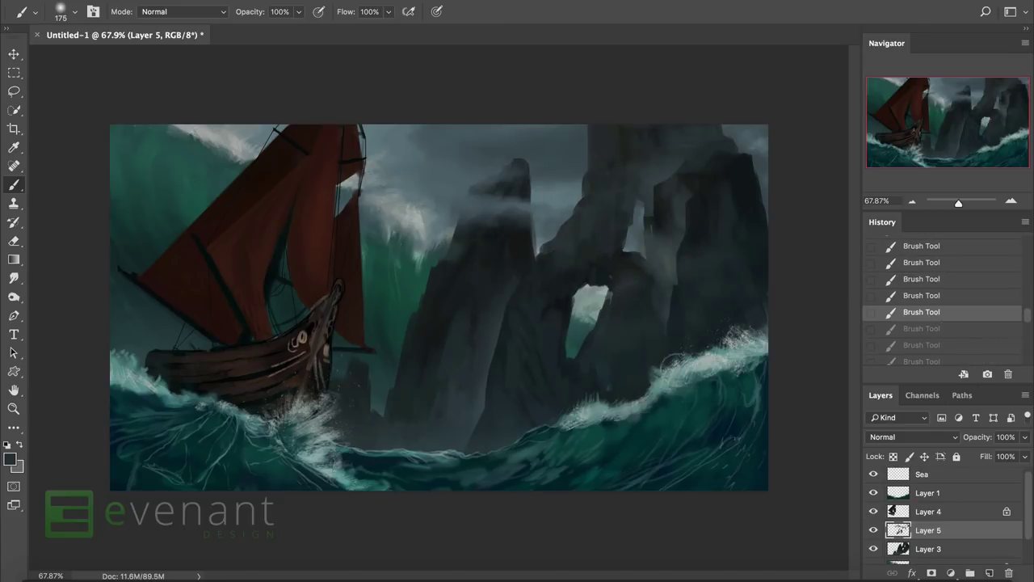
# Try a 70 px brush stroke on the rock and undo it.
pyautogui.rightClick(531, 365)
pyautogui.write('70')
pyautogui.press('Return')
pyautogui.moveTo(517, 301); pyautogui.dragTo(509, 323)
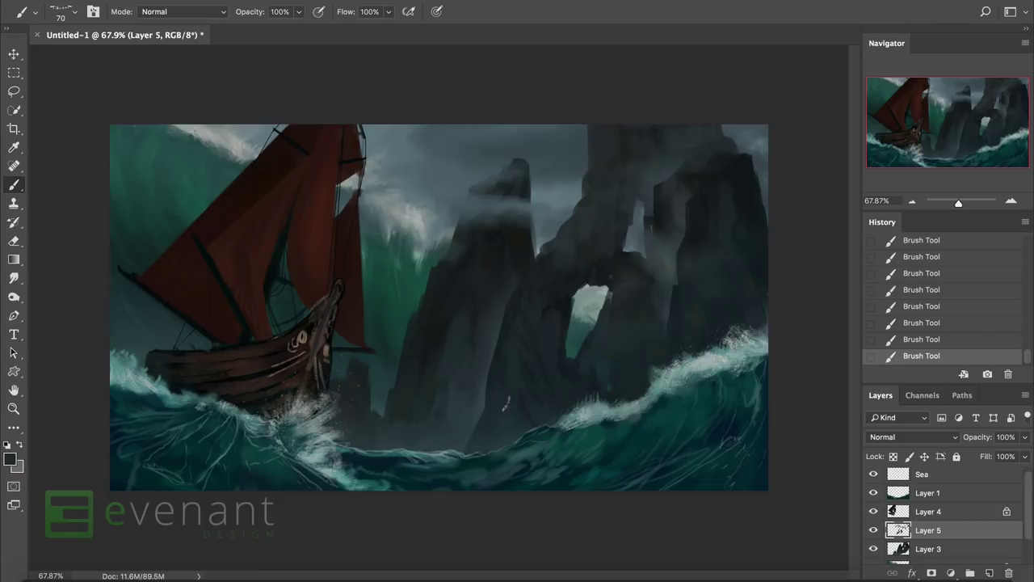
pyautogui.hotkey('ctrl', 'alt', 'z')
pyautogui.hotkey('ctrl', 'alt', 'z')
pyautogui.hotkey('ctrl', 'alt', 'z')
pyautogui.hotkey('ctrl', 'alt', 'z')
# With a 49 px brush, paint texture within the rock shapes using locked transparency.
pyautogui.rightClick(525, 377)
pyautogui.write('49')
pyautogui.press('Return')
pyautogui.press('/')
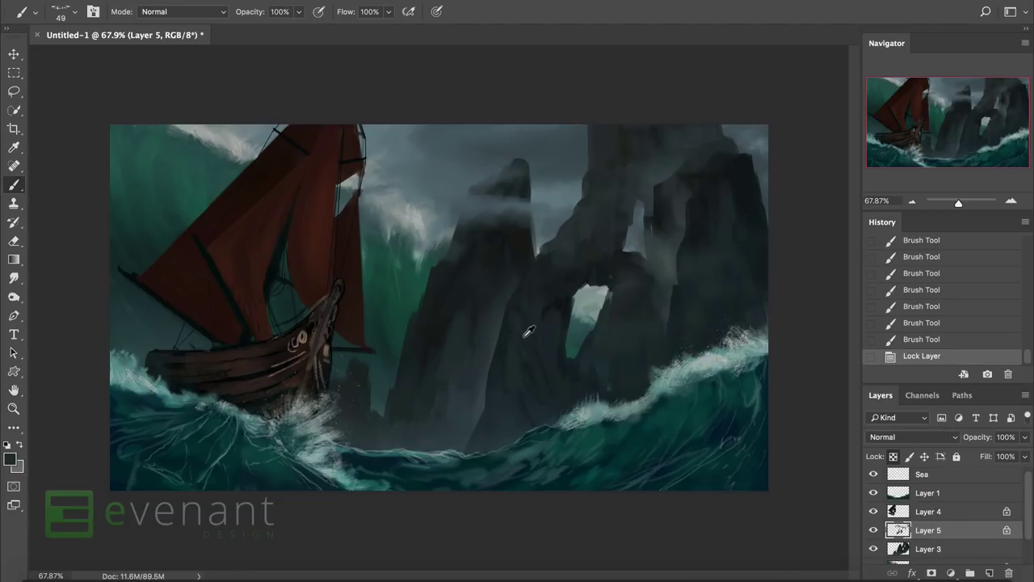
pyautogui.moveTo(524, 339)
pyautogui.mouseDown()
pyautogui.moveTo(517, 328)
pyautogui.moveTo(517, 356)
pyautogui.mouseUp()
pyautogui.press('/')
pyautogui.moveTo(513, 347)
pyautogui.mouseDown()
pyautogui.moveTo(518, 425)
pyautogui.moveTo(511, 347)
pyautogui.moveTo(497, 331)
pyautogui.mouseUp()
pyautogui.keyDown('alt'); pyautogui.click(544, 298); pyautogui.keyUp('alt')
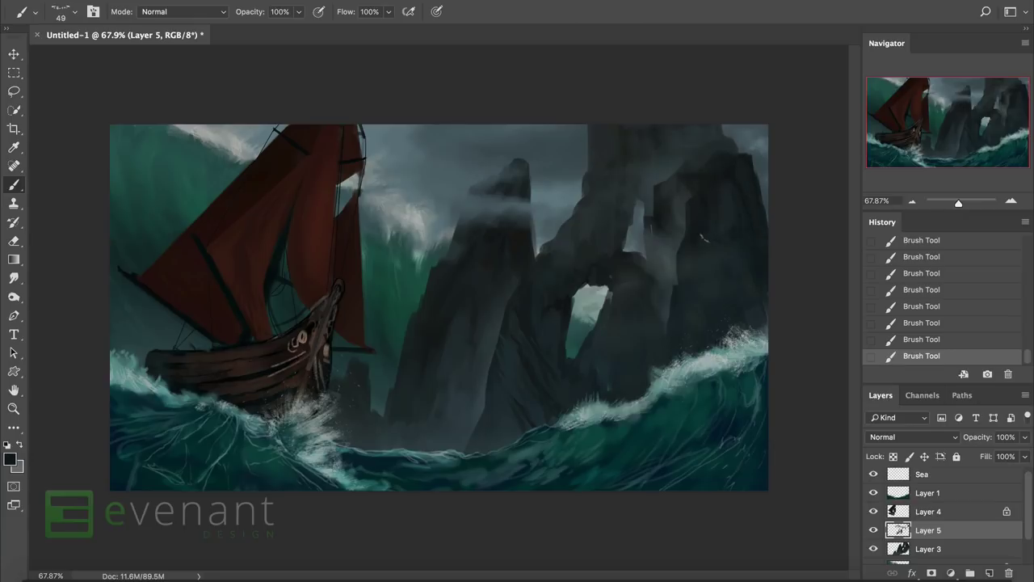
# Merge Layer 3 into Layer 5 and paint more detail on the rocks.
pyautogui.rightClick(704, 243)
pyautogui.press('Escape')
pyautogui.hotkey('ctrl', 'e')
pyautogui.moveTo(685, 191); pyautogui.dragTo(730, 165)
# Stamp a 746 px texture brush onto a new layer clipped to the rocks, enlarged and rotated into place.
pyautogui.rightClick(703, 240)
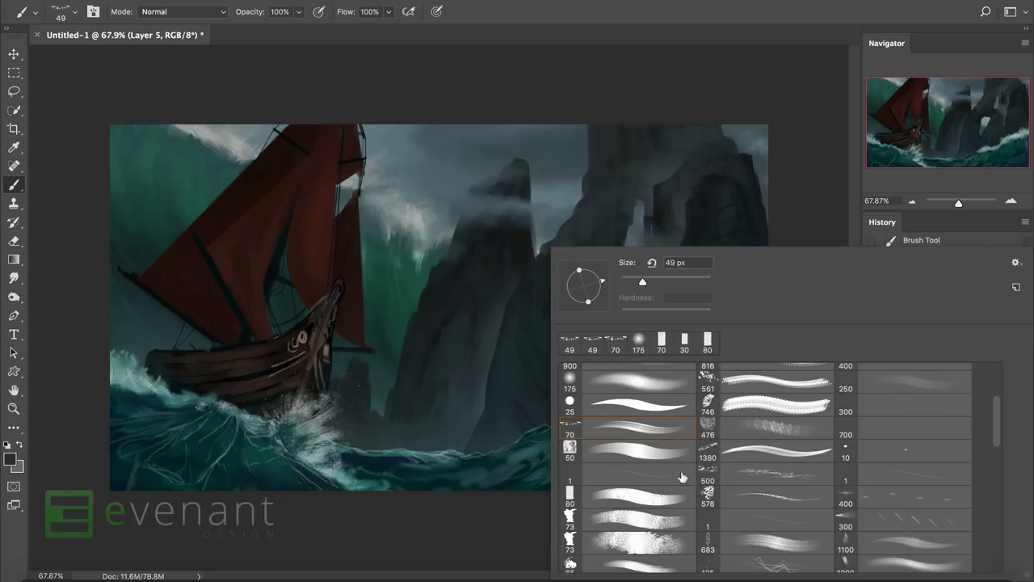
pyautogui.click(732, 423)
pyautogui.press('Return')
pyautogui.click(910, 457)
pyautogui.click(909, 457)
pyautogui.click(989, 572)
pyautogui.hotkey('ctrl', 'alt', 'g')
pyautogui.click(475, 311)
pyautogui.hotkey('ctrl', 't')
pyautogui.moveTo(545, 205); pyautogui.dragTo(767, 137)
pyautogui.moveTo(615, 307); pyautogui.dragTo(784, 312)
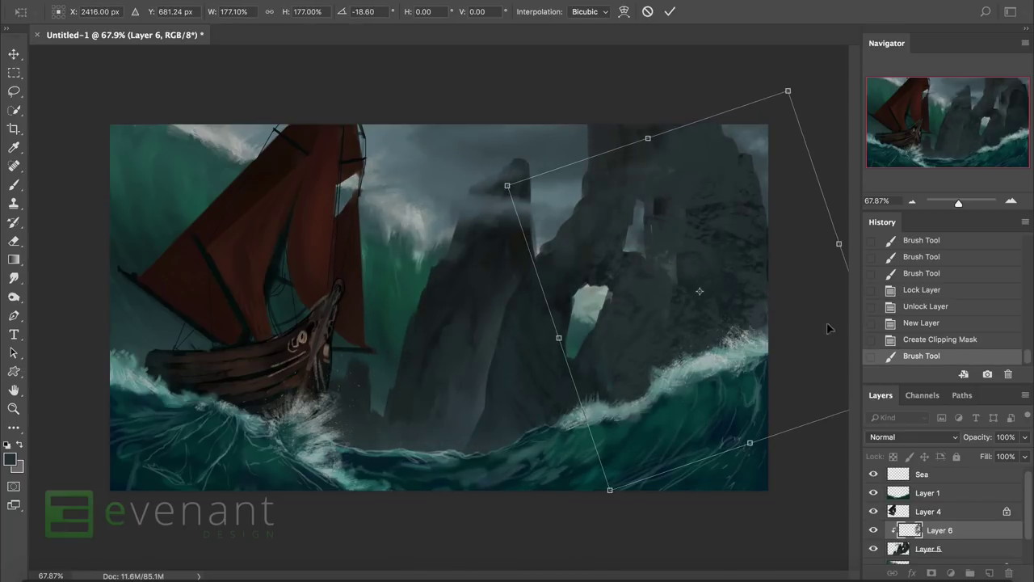
pyautogui.press('Return')
# Blend the texture in Overlay mode at 46% opacity and duplicate it shifted across the rocks.
pyautogui.press('l')
pyautogui.click(912, 436)
pyautogui.click(918, 523)
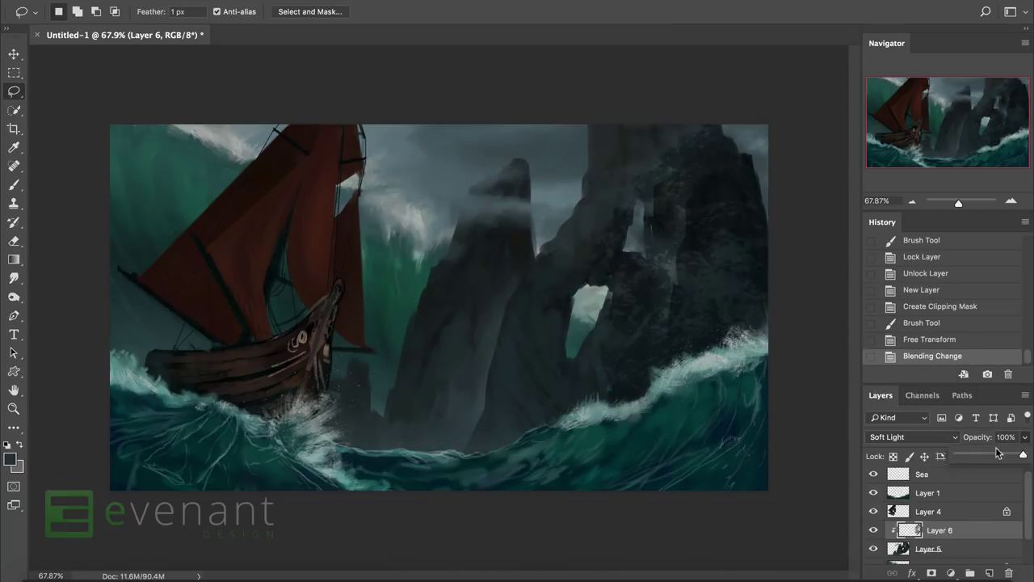
pyautogui.press('4')
pyautogui.press('6')
pyautogui.click(924, 434)
pyautogui.click(925, 418)
pyautogui.press('v')
pyautogui.moveTo(845, 393)
pyautogui.mouseDown()
pyautogui.moveTo(670, 270)
pyautogui.moveTo(497, 313)
pyautogui.mouseUp()
# Erase texture from the misty rock tops, reduce the overlay opacity, and select Layer 6 copy.
pyautogui.press('e')
pyautogui.moveTo(509, 141)
pyautogui.mouseDown()
pyautogui.moveTo(455, 174)
pyautogui.moveTo(488, 202)
pyautogui.moveTo(546, 208)
pyautogui.moveTo(519, 152)
pyautogui.mouseUp()
pyautogui.moveTo(468, 187); pyautogui.dragTo(533, 145)
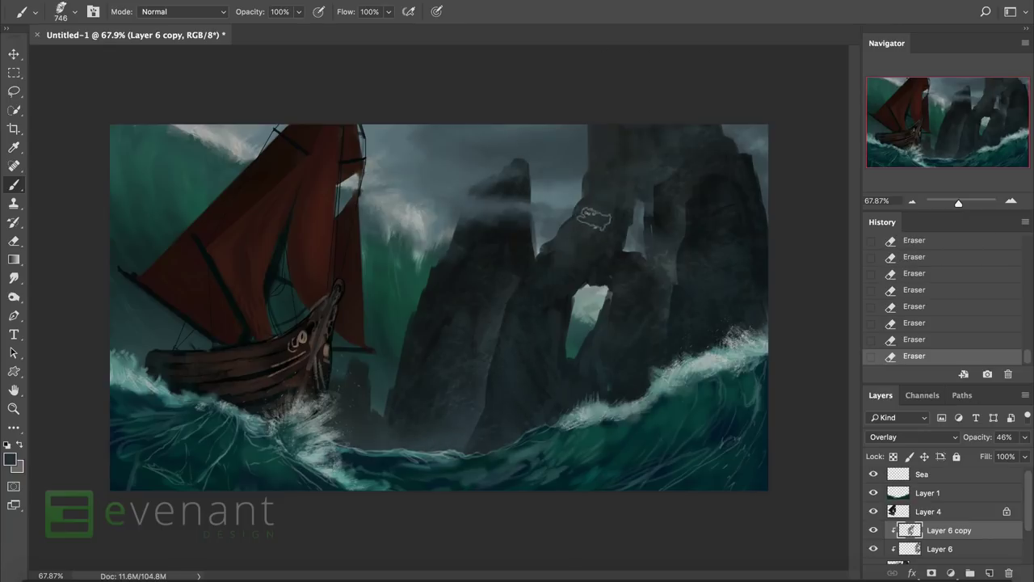
pyautogui.hotkey('alt', '[')
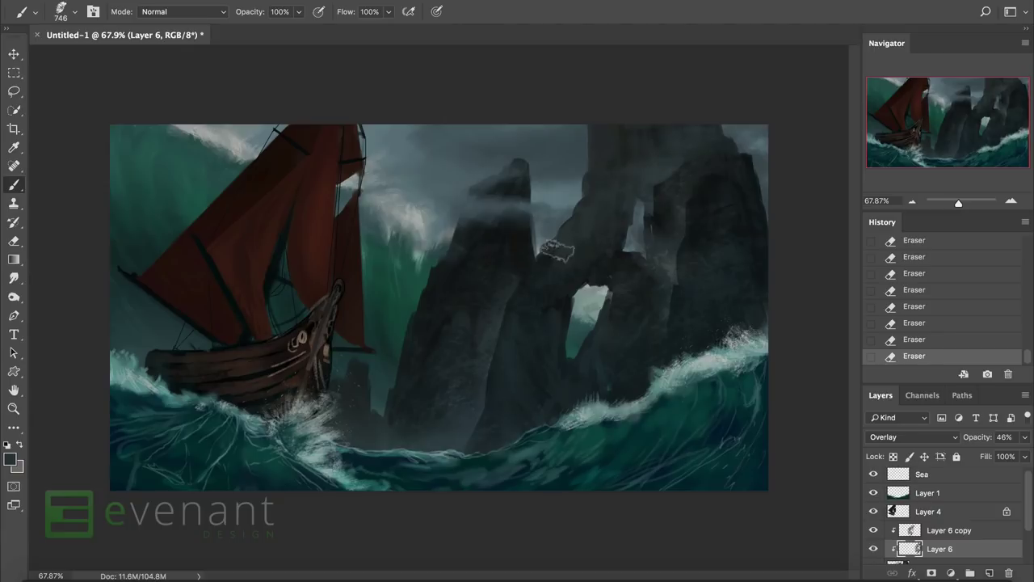
pyautogui.moveTo(987, 456)
pyautogui.mouseDown()
pyautogui.moveTo(999, 457)
pyautogui.moveTo(985, 458)
pyautogui.mouseUp()
pyautogui.click(949, 530)
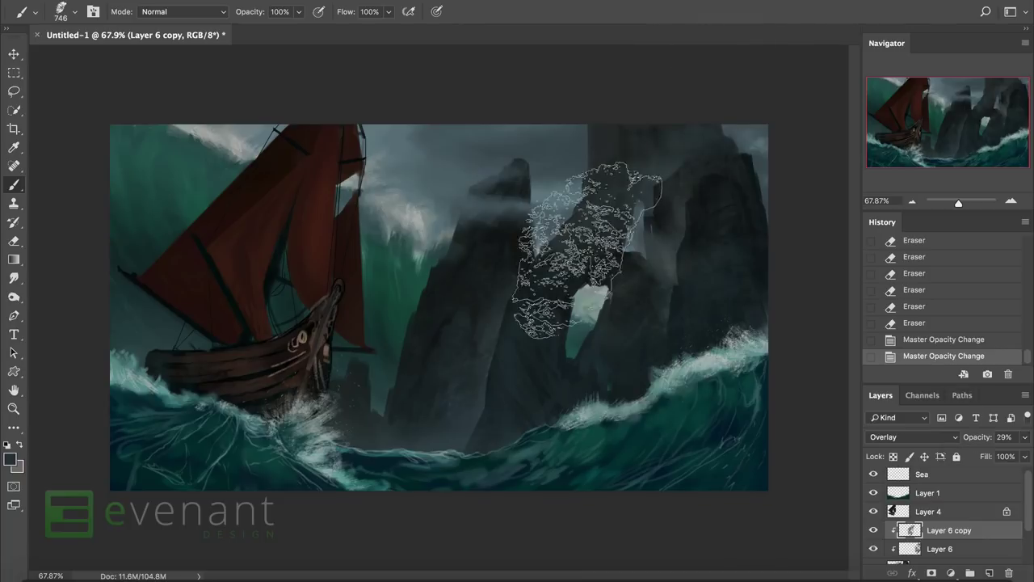
# Flip the canvas horizontally so the ship sits on the right.
pyautogui.hotkey('ctrl', 'shift', 'h')
pyautogui.scroll(-3, 630, 202)
pyautogui.scroll(2, 596, 274)
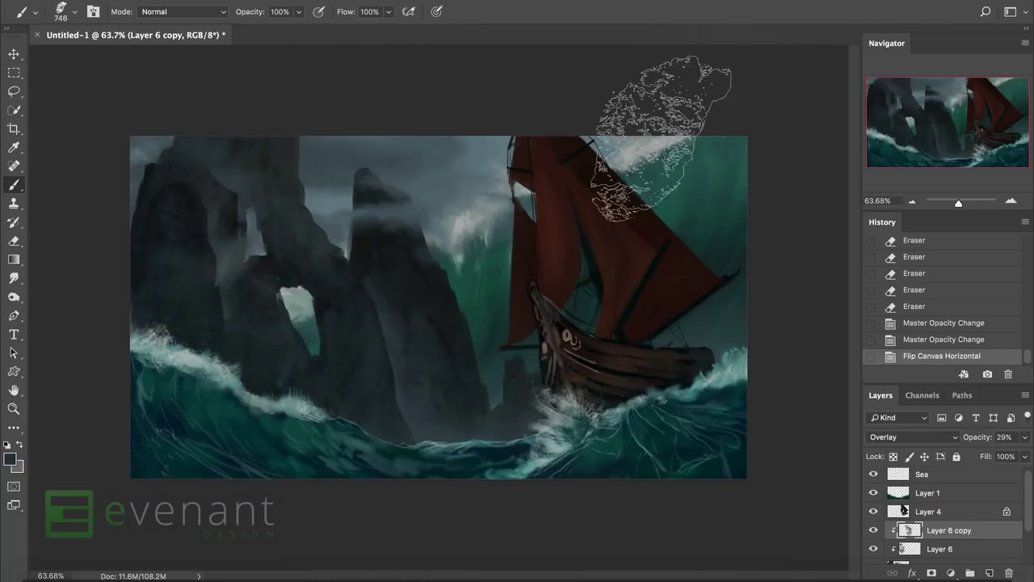
# Paint a small foam stroke on the wave on Layer 1 with a size-7 brush.
pyautogui.rightClick(550, 251)
pyautogui.doubleClick(615, 428)
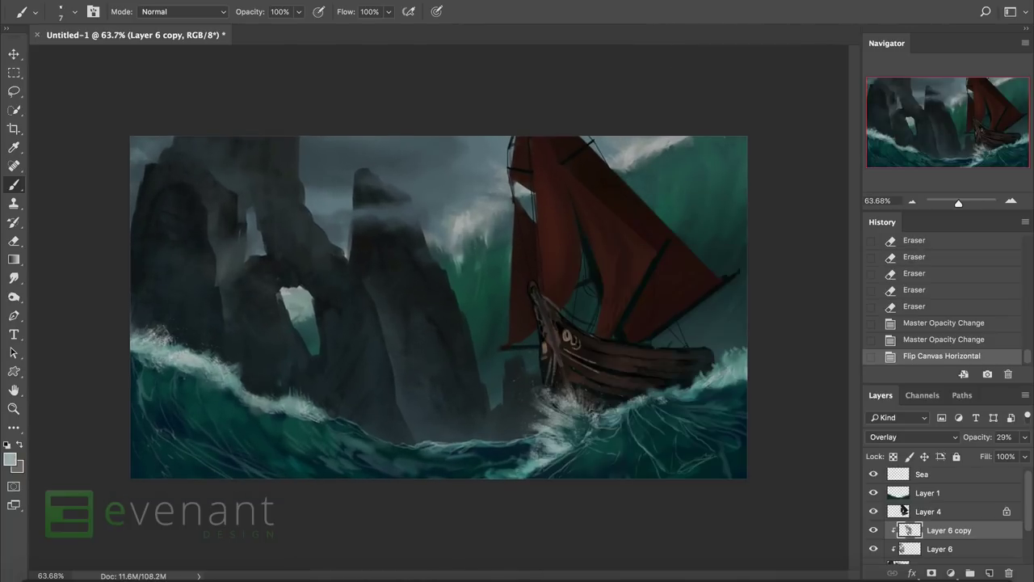
pyautogui.click(903, 494)
pyautogui.moveTo(155, 382); pyautogui.dragTo(155, 396)
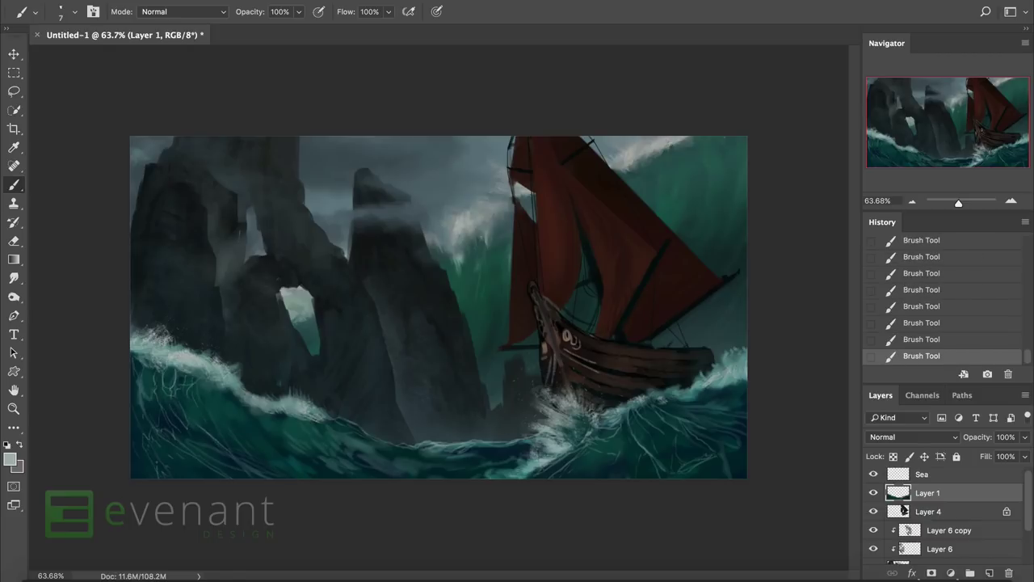
# Sample dark and light teals from the sea and paint with a larger, slightly enlarged brush.
pyautogui.keyDown('alt'); pyautogui.click(164, 440); pyautogui.keyUp('alt')
pyautogui.keyDown('alt'); pyautogui.click(159, 366); pyautogui.keyUp('alt')
pyautogui.rightClick(191, 379)
pyautogui.doubleClick(247, 438)
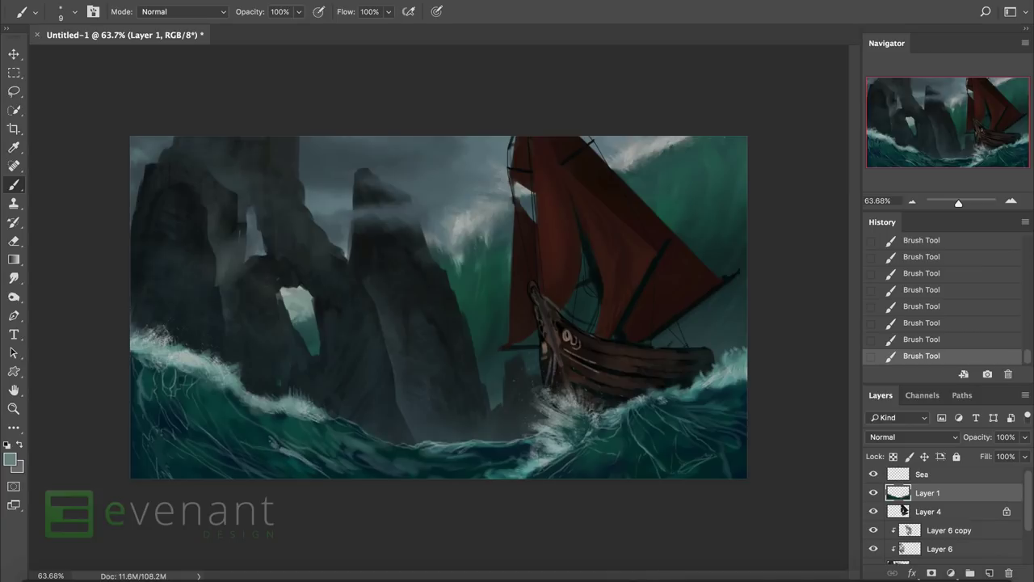
pyautogui.keyDown('alt'); pyautogui.click(247, 423); pyautogui.keyUp('alt')
pyautogui.scroll(2, 294, 405)
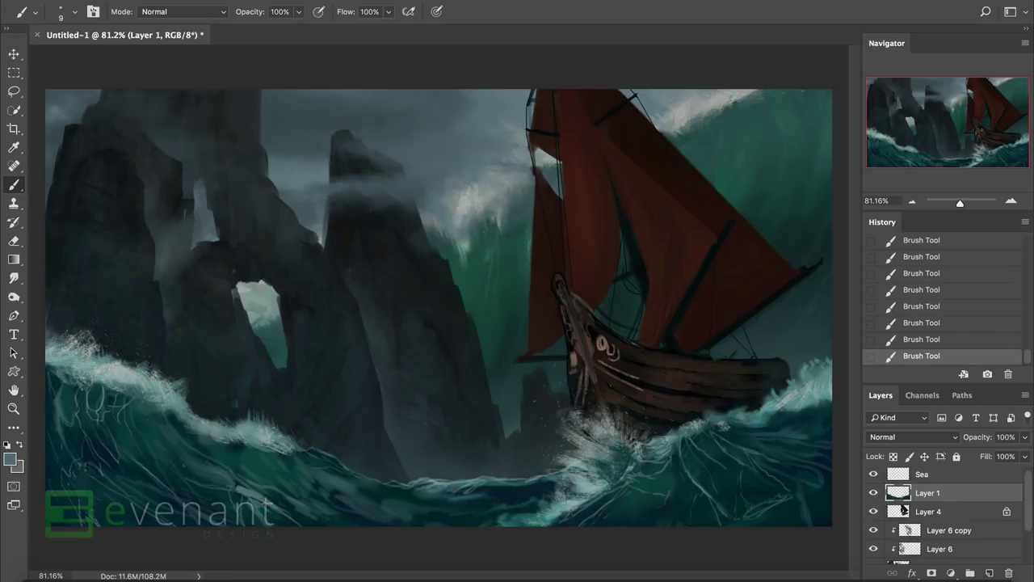
pyautogui.keyDown('alt'); pyautogui.click(267, 435); pyautogui.keyUp('alt')
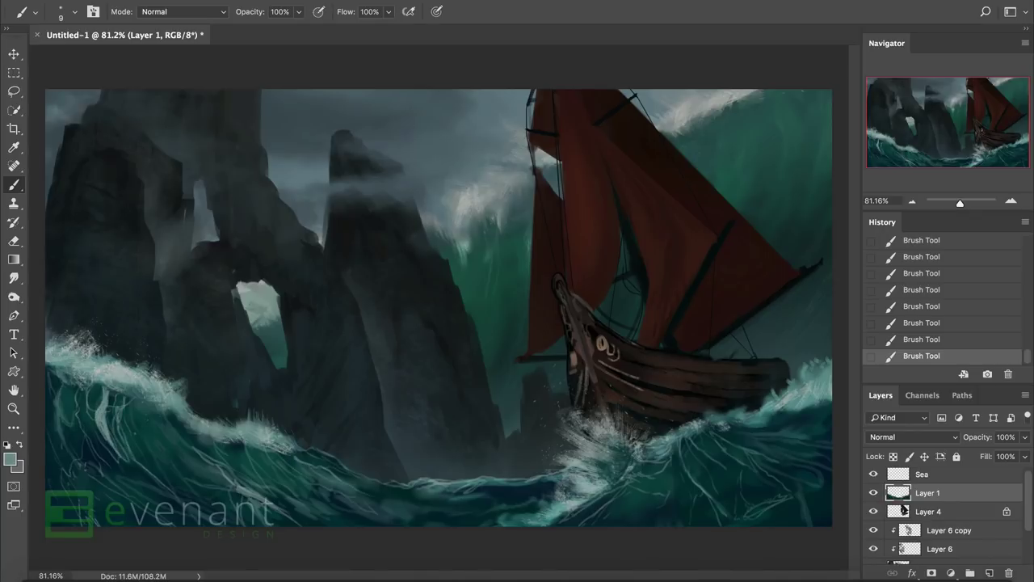
pyautogui.press(']')
# Paint foam streaks in teal and grey-teal shades sampled across the left and right waves.
pyautogui.keyDown('alt'); pyautogui.click(110, 402); pyautogui.keyUp('alt')
pyautogui.keyDown('alt'); pyautogui.click(111, 408); pyautogui.keyUp('alt')
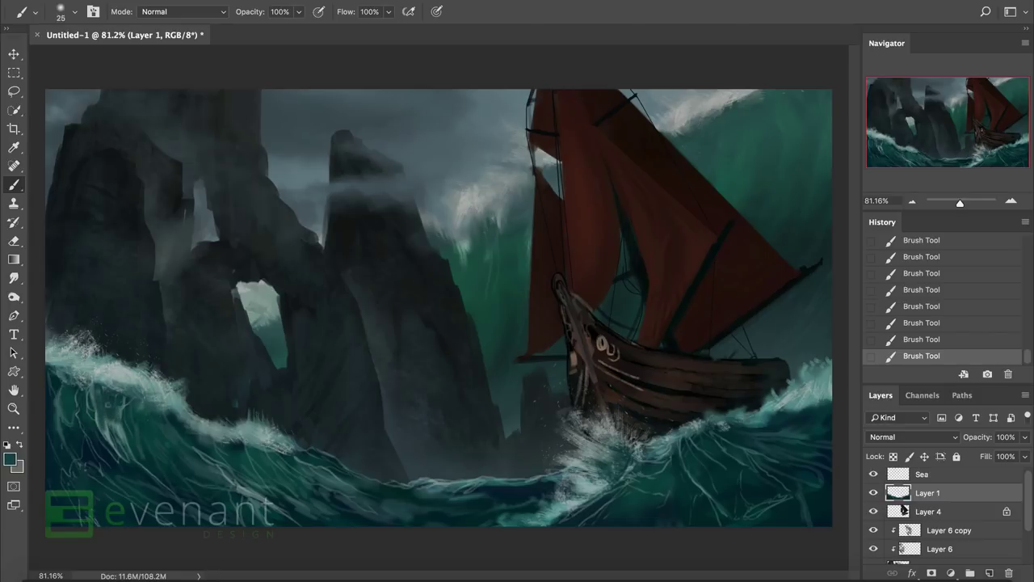
pyautogui.keyDown('alt'); pyautogui.click(107, 434); pyautogui.keyUp('alt')
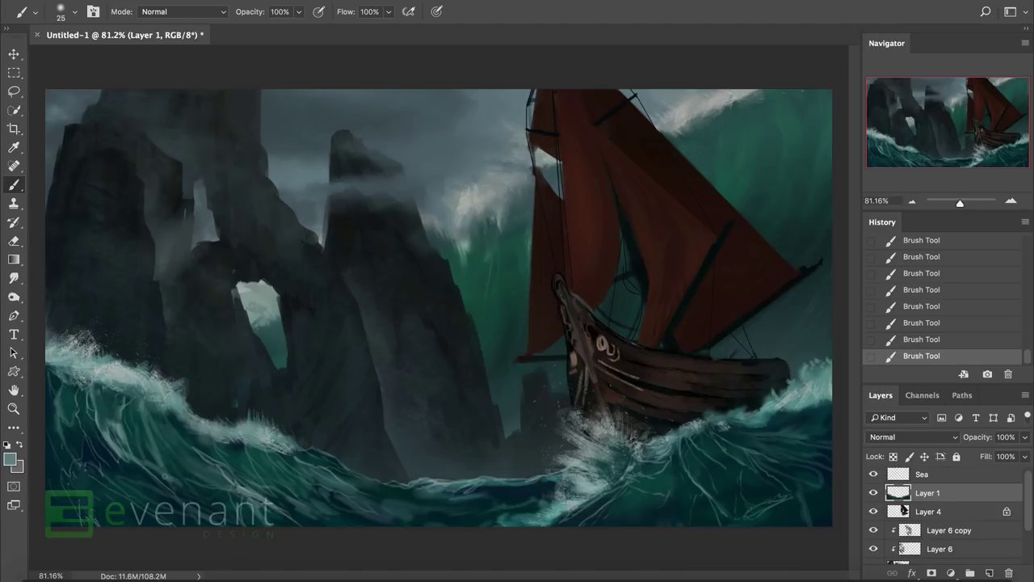
pyautogui.keyDown('alt'); pyautogui.click(320, 486); pyautogui.keyUp('alt')
pyautogui.keyDown('alt'); pyautogui.click(343, 494); pyautogui.keyUp('alt')
pyautogui.keyDown('alt'); pyautogui.click(297, 485); pyautogui.keyUp('alt')
pyautogui.keyDown('alt'); pyautogui.click(330, 504); pyautogui.keyUp('alt')
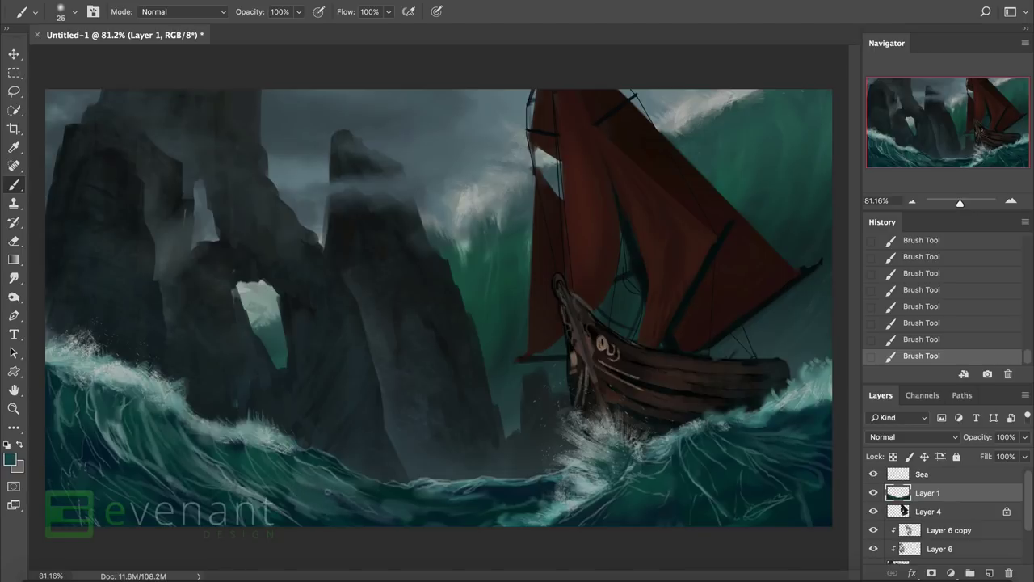
pyautogui.keyDown('alt'); pyautogui.click(546, 509); pyautogui.keyUp('alt')
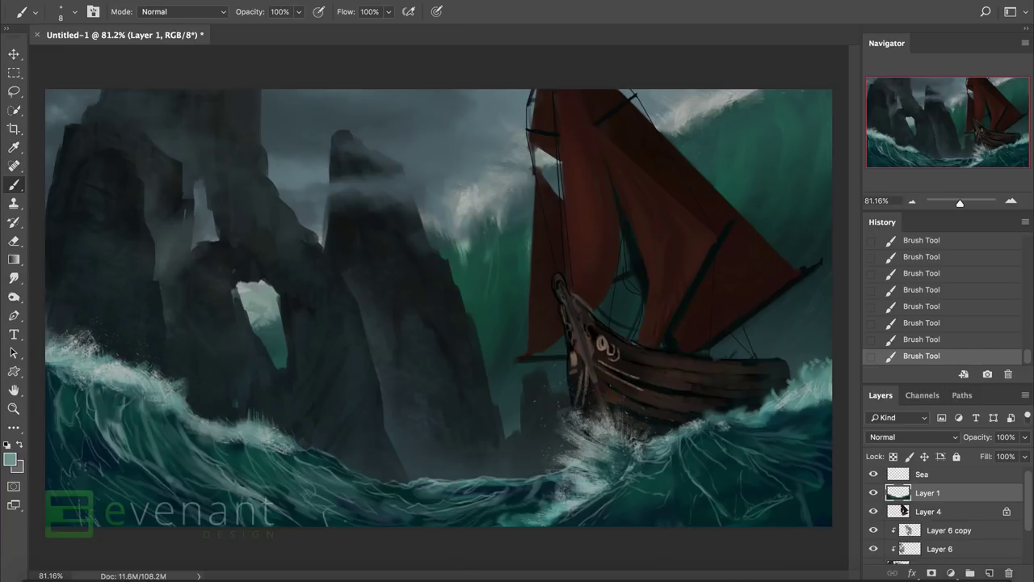
pyautogui.scroll(-2, 438, 308)
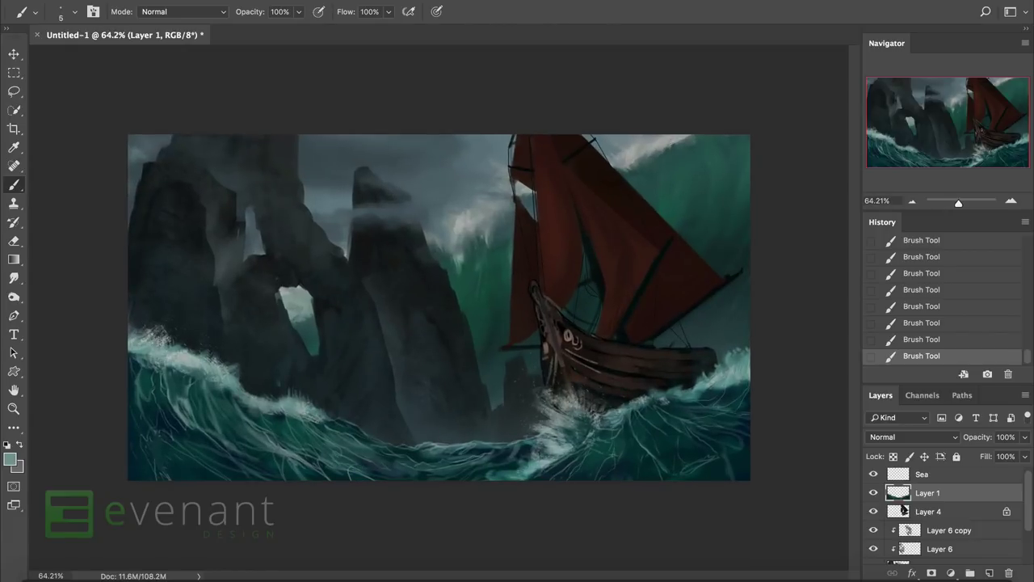
pyautogui.scroll(-2, 890, 523)
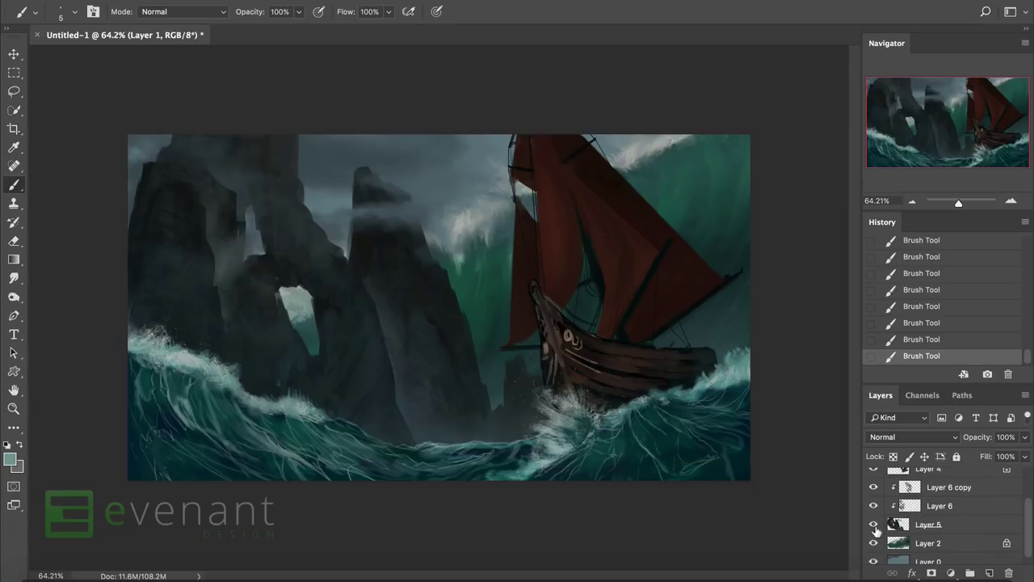
pyautogui.click(874, 544)
pyautogui.click(874, 543)
pyautogui.click(899, 543)
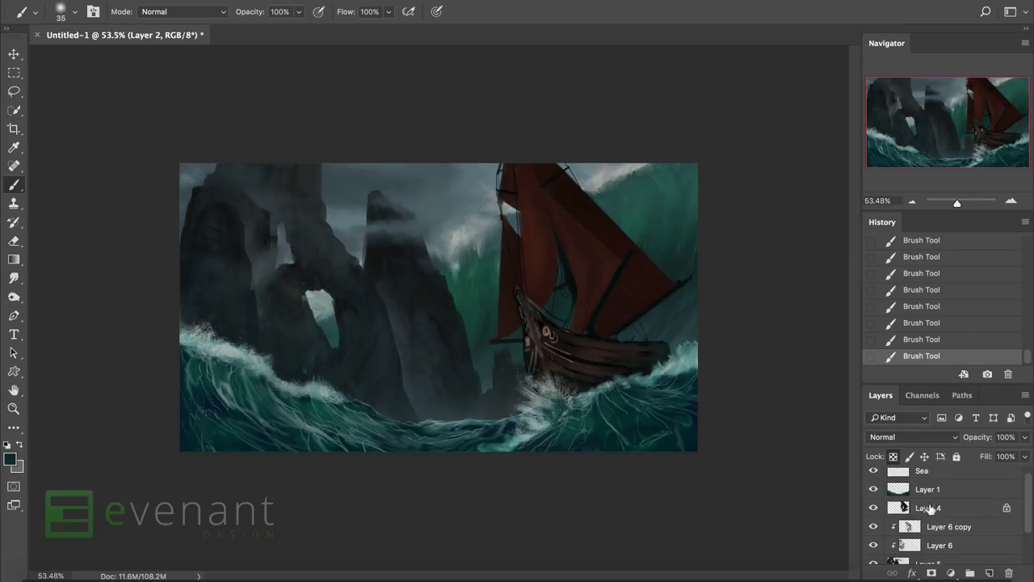
pyautogui.click(929, 507)
pyautogui.rightClick(615, 315)
pyautogui.click(661, 442)
pyautogui.rightClick(616, 322)
pyautogui.click(639, 397)
pyautogui.moveTo(696, 111); pyautogui.dragTo(711, 95)
pyautogui.rightClick(646, 209)
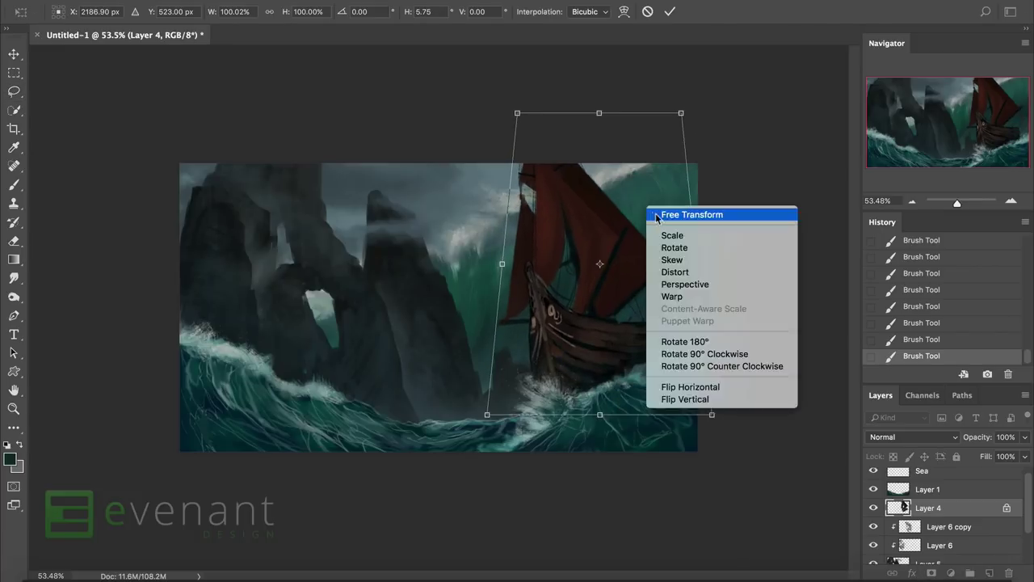
pyautogui.click(693, 326)
pyautogui.moveTo(709, 416); pyautogui.dragTo(715, 385)
pyautogui.moveTo(612, 86); pyautogui.dragTo(614, 111)
pyautogui.moveTo(726, 144); pyautogui.dragTo(769, 214)
pyautogui.moveTo(765, 359); pyautogui.dragTo(680, 382)
pyautogui.moveTo(598, 226); pyautogui.dragTo(599, 175)
pyautogui.rightClick(607, 289)
pyautogui.click(646, 390)
pyautogui.moveTo(582, 342); pyautogui.dragTo(618, 365)
pyautogui.moveTo(545, 186); pyautogui.dragTo(535, 170)
pyautogui.moveTo(550, 341); pyautogui.dragTo(583, 375)
pyautogui.press('Return')
pyautogui.press('z')
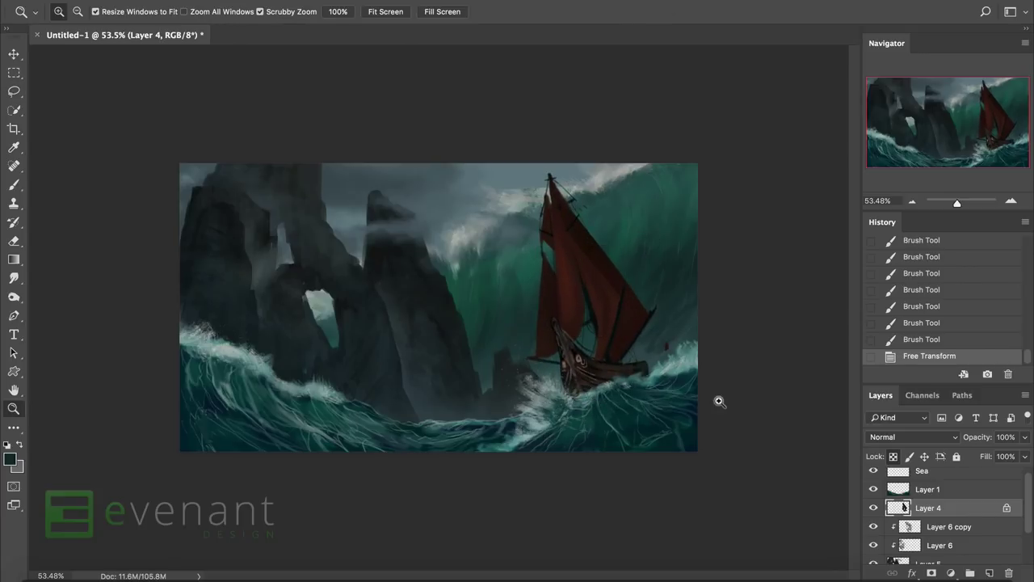
pyautogui.hotkey('ctrl', 'z')
pyautogui.hotkey('ctrl', 'z')
pyautogui.hotkey('ctrl', 'z')
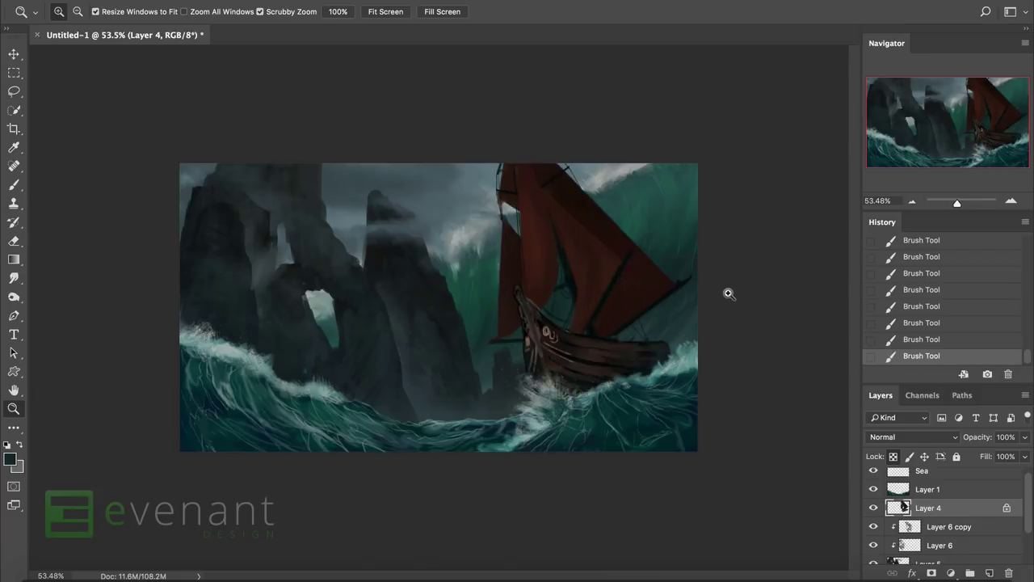
pyautogui.moveTo(729, 293); pyautogui.dragTo(752, 293)
pyautogui.press('b')
pyautogui.rightClick(499, 303)
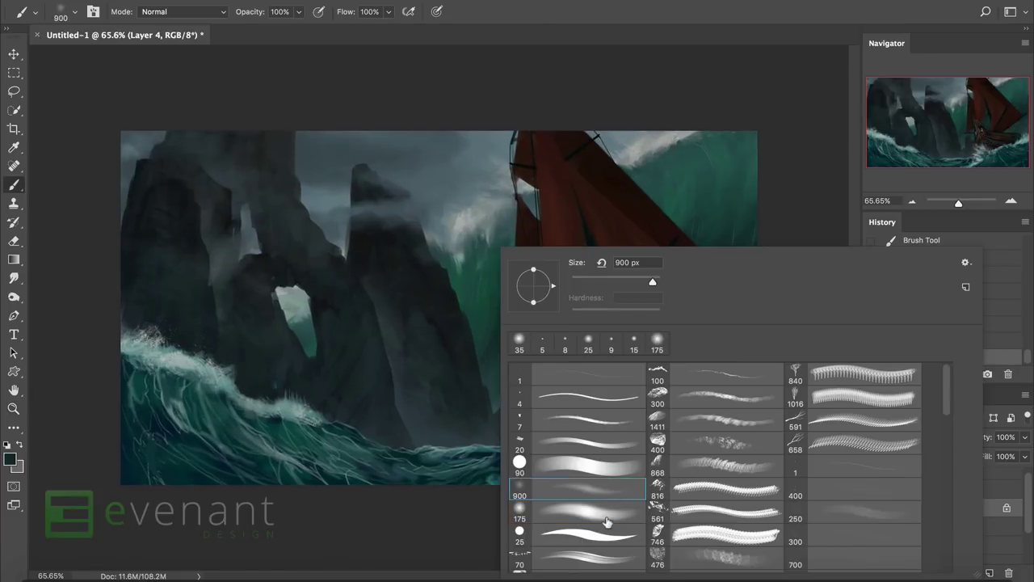
# Hide the Sea layer, add a new layer and paint a light-teal spray stroke with a 500 px brush.
pyautogui.scroll(-3, 618, 494)
pyautogui.doubleClick(701, 539)
pyautogui.click(921, 471)
pyautogui.click(872, 477)
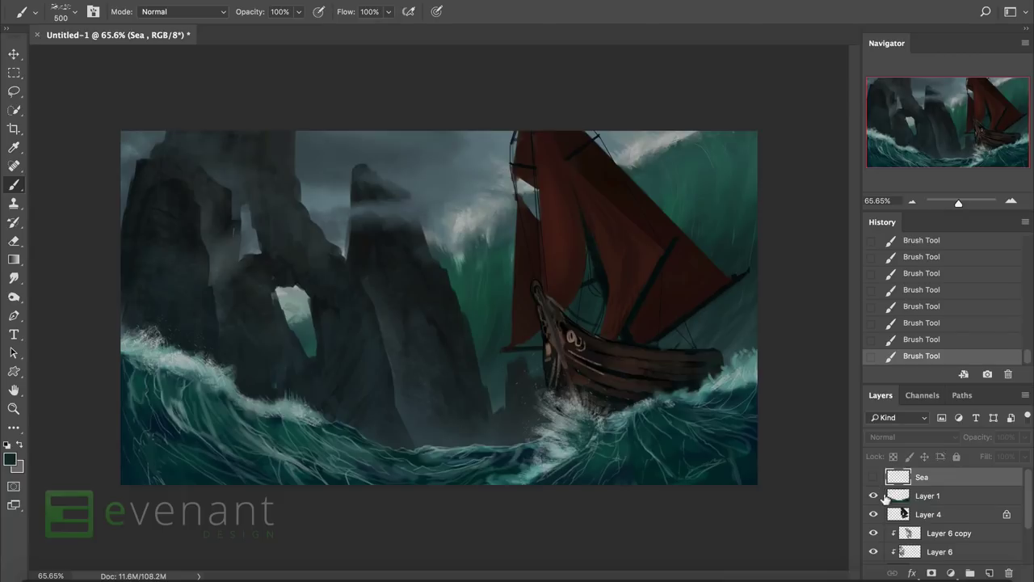
pyautogui.hotkey('ctrl', 'shift', 'alt', 'n')
pyautogui.click(872, 513)
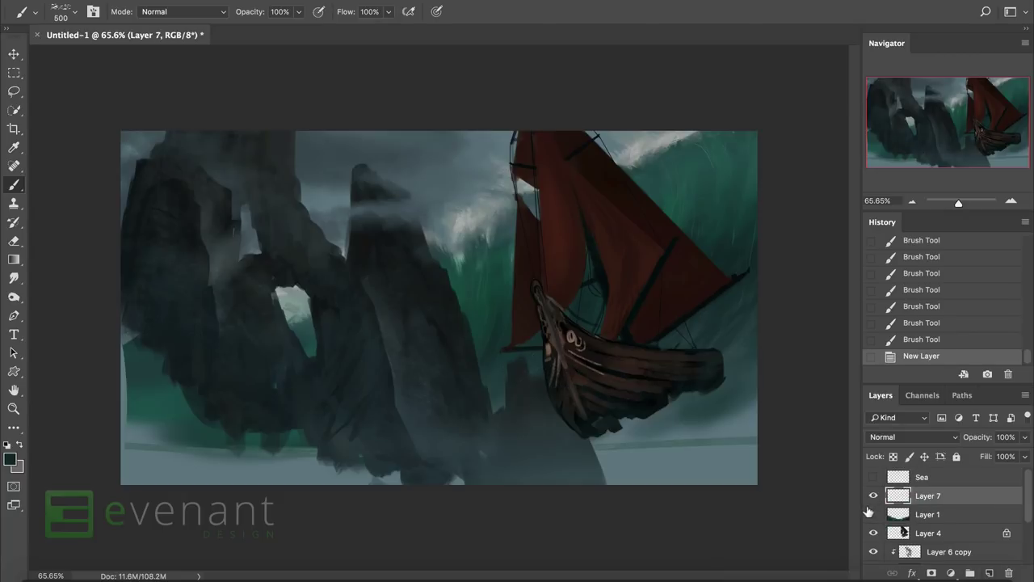
pyautogui.click(873, 514)
pyautogui.keyDown('alt'); pyautogui.click(306, 428); pyautogui.keyUp('alt')
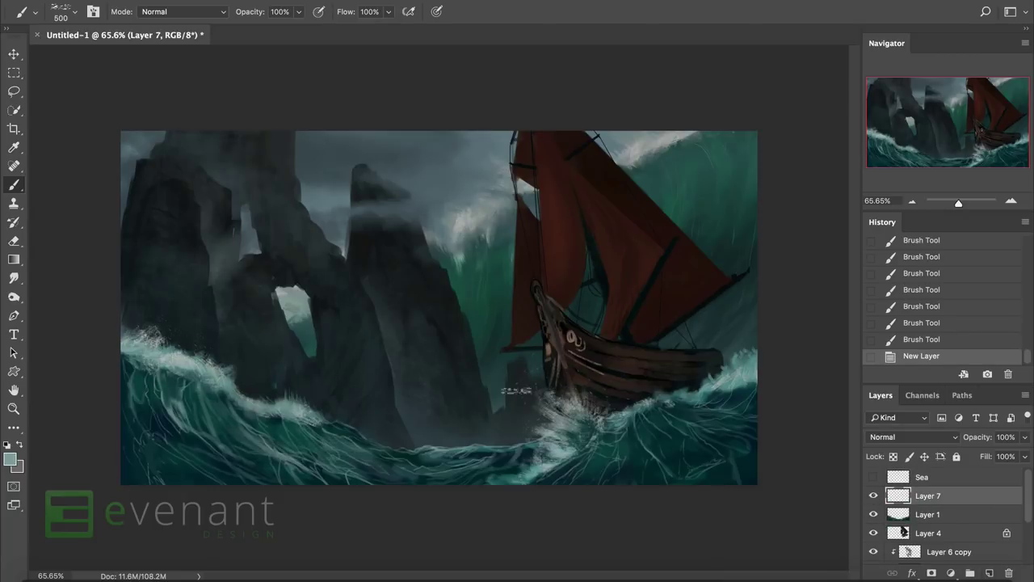
pyautogui.moveTo(174, 428); pyautogui.dragTo(461, 473)
# Warp the spray stroke into a curve that follows the big left wave.
pyautogui.hotkey('ctrl', 't')
pyautogui.rightClick(319, 374)
pyautogui.click(348, 464)
pyautogui.rightClick(338, 375)
pyautogui.click(362, 464)
pyautogui.moveTo(259, 396); pyautogui.dragTo(241, 339)
pyautogui.moveTo(388, 457); pyautogui.dragTo(265, 449)
pyautogui.moveTo(131, 420); pyautogui.dragTo(70, 273)
pyautogui.moveTo(234, 380)
pyautogui.mouseDown()
pyautogui.moveTo(225, 410)
pyautogui.moveTo(271, 399)
pyautogui.moveTo(307, 471)
pyautogui.mouseUp()
# Commit the warp, fade Layer 7 to 42% opacity and erase the spray's hard left edge.
pyautogui.press('Return')
pyautogui.press('l')
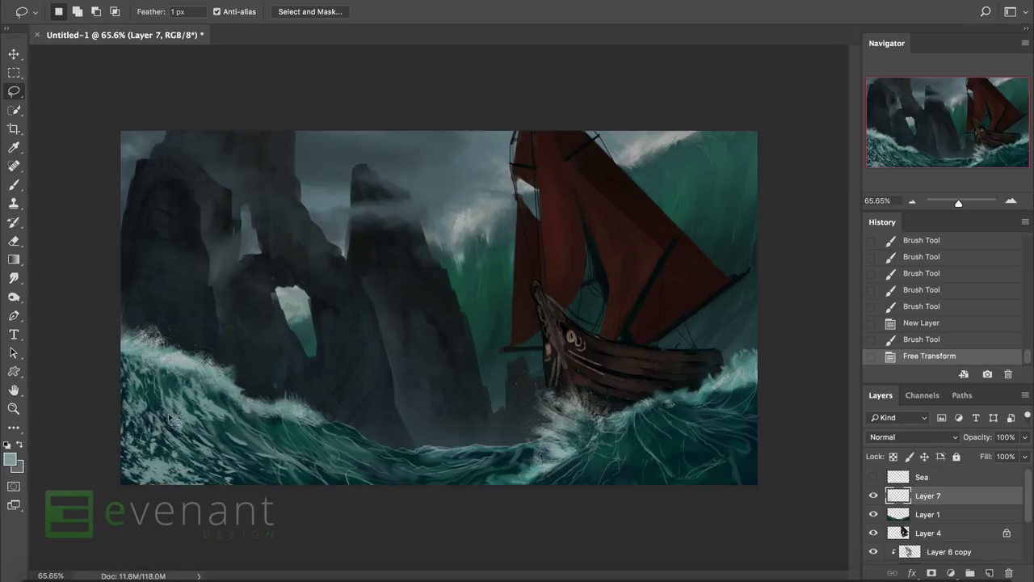
pyautogui.click(1025, 436)
pyautogui.moveTo(1027, 455); pyautogui.dragTo(990, 456)
pyautogui.moveTo(161, 400)
pyautogui.mouseDown()
pyautogui.moveTo(129, 472)
pyautogui.moveTo(121, 356)
pyautogui.mouseUp()
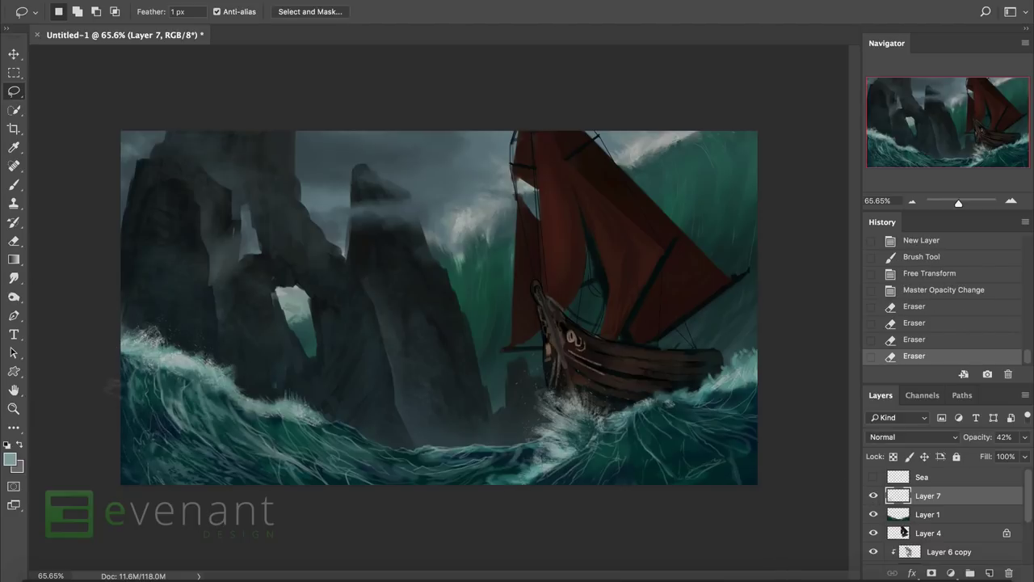
pyautogui.moveTo(149, 412); pyautogui.dragTo(194, 444)
pyautogui.moveTo(186, 440); pyautogui.dragTo(246, 404)
# Paint more spray strokes on the sea using a different spray brush.
pyautogui.press('b')
pyautogui.moveTo(356, 484); pyautogui.dragTo(444, 480)
pyautogui.rightClick(642, 400)
pyautogui.scroll(1, 762, 503)
pyautogui.doubleClick(762, 504)
pyautogui.moveTo(566, 461); pyautogui.dragTo(719, 420)
# Lasso a patch of the new spray and rotate it with Free Transform.
pyautogui.press('l')
pyautogui.moveTo(542, 332)
pyautogui.mouseDown()
pyautogui.moveTo(658, 468)
pyautogui.moveTo(691, 453)
pyautogui.moveTo(808, 458)
pyautogui.mouseUp()
pyautogui.rightClick(635, 465)
pyautogui.click(671, 455)
pyautogui.press('Return')
pyautogui.rightClick(686, 437)
pyautogui.click(711, 455)
# Skew, warp and add perspective to fan the spray out around the ship's bow.
pyautogui.rightClick(760, 373)
pyautogui.click(797, 427)
pyautogui.rightClick(692, 376)
pyautogui.click(715, 469)
pyautogui.rightClick(527, 471)
pyautogui.click(557, 420)
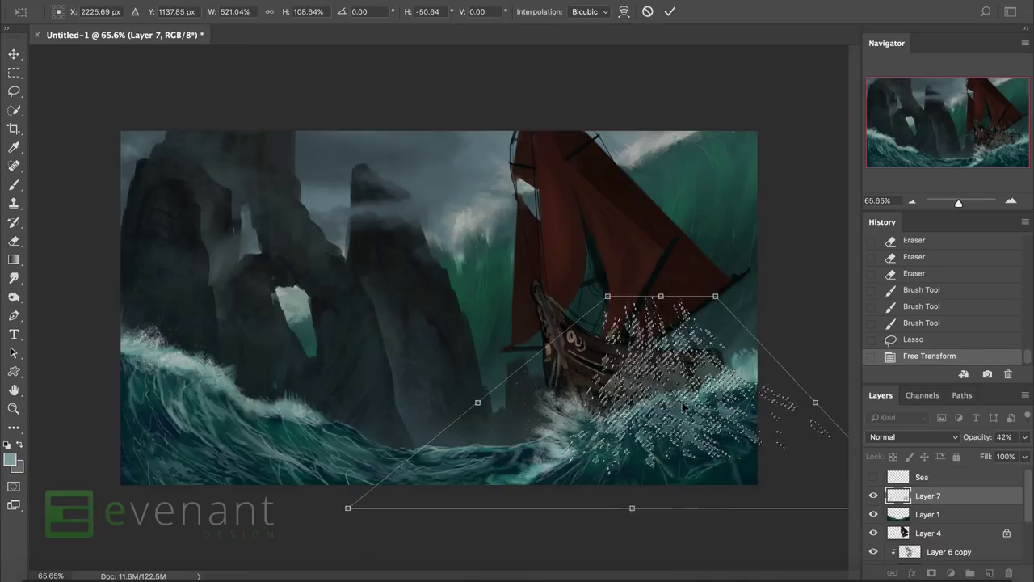
pyautogui.moveTo(692, 365); pyautogui.dragTo(619, 365)
pyautogui.press('Return')
# Warp the spray again, pulling its lower-left corner outward, then deselect.
pyautogui.rightClick(664, 452)
pyautogui.click(692, 455)
pyautogui.rightClick(665, 370)
pyautogui.click(711, 464)
pyautogui.moveTo(566, 497); pyautogui.dragTo(496, 497)
pyautogui.press('Return')
pyautogui.hotkey('ctrl', 'd')
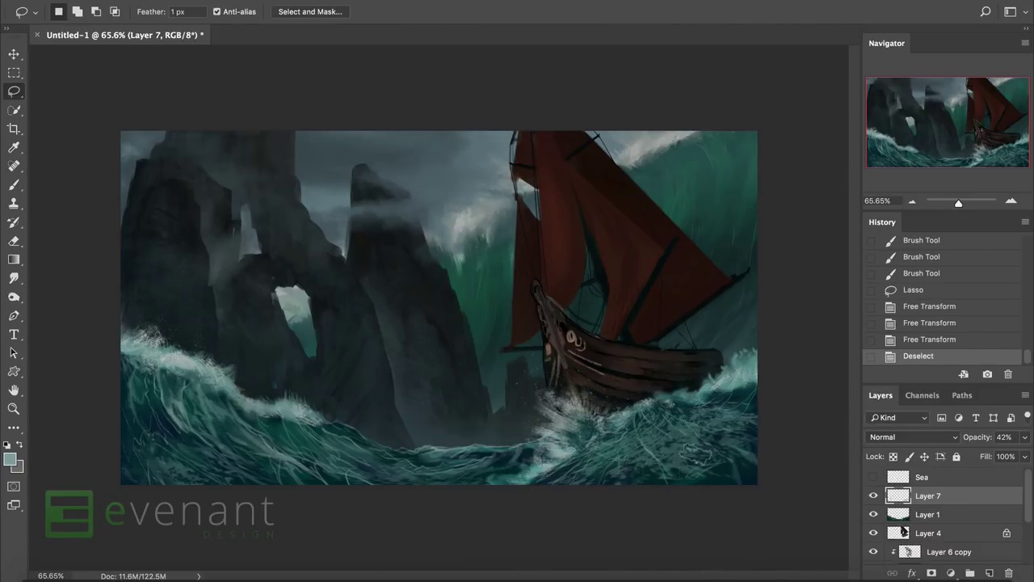
# Erase spray along the lower-right waves.
pyautogui.click(14, 240)
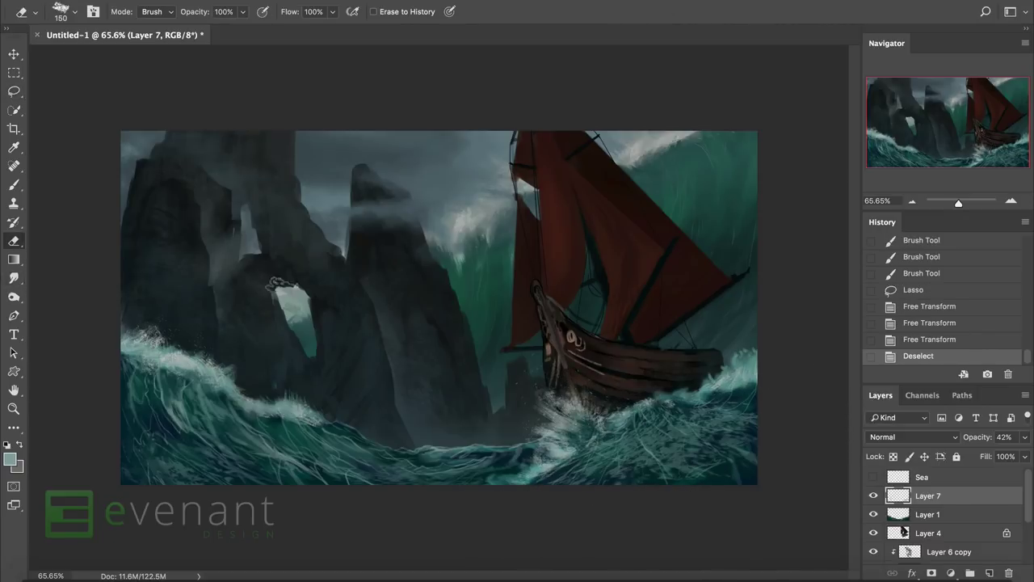
pyautogui.click(711, 468)
pyautogui.click(687, 460)
pyautogui.click(703, 465)
pyautogui.click(654, 452)
pyautogui.click(695, 473)
pyautogui.click(727, 477)
pyautogui.click(744, 472)
# Darken Layer 1's waves with Levels, setting the midtone to 0.74.
pyautogui.click(927, 514)
pyautogui.hotkey('ctrl', 'l')
pyautogui.moveTo(832, 328); pyautogui.dragTo(849, 329)
pyautogui.moveTo(919, 166); pyautogui.dragTo(843, 331)
pyautogui.click(898, 357)
# Cool the waves with Color Balance midtones of -4, 0, +3.
pyautogui.hotkey('ctrl', 'b')
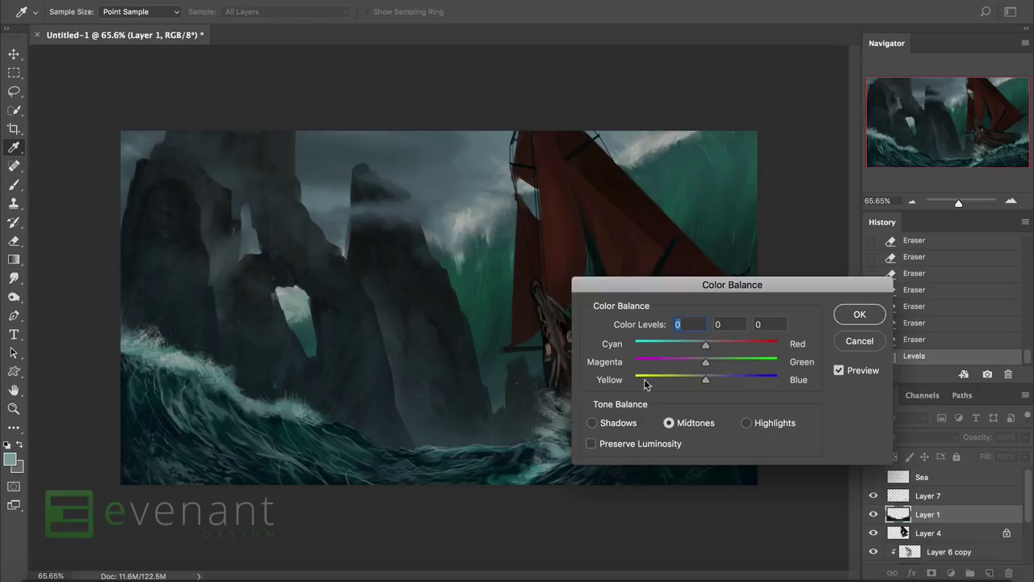
pyautogui.moveTo(706, 379); pyautogui.dragTo(715, 343)
pyautogui.click(852, 370)
pyautogui.click(852, 370)
pyautogui.click(759, 423)
pyautogui.click(682, 422)
pyautogui.moveTo(737, 379); pyautogui.dragTo(729, 379)
# Apply the colour balance, flip the canvas back and delete the hidden Sea layer.
pyautogui.press('Return')
pyautogui.hotkey('ctrl', 'shift', 'h')
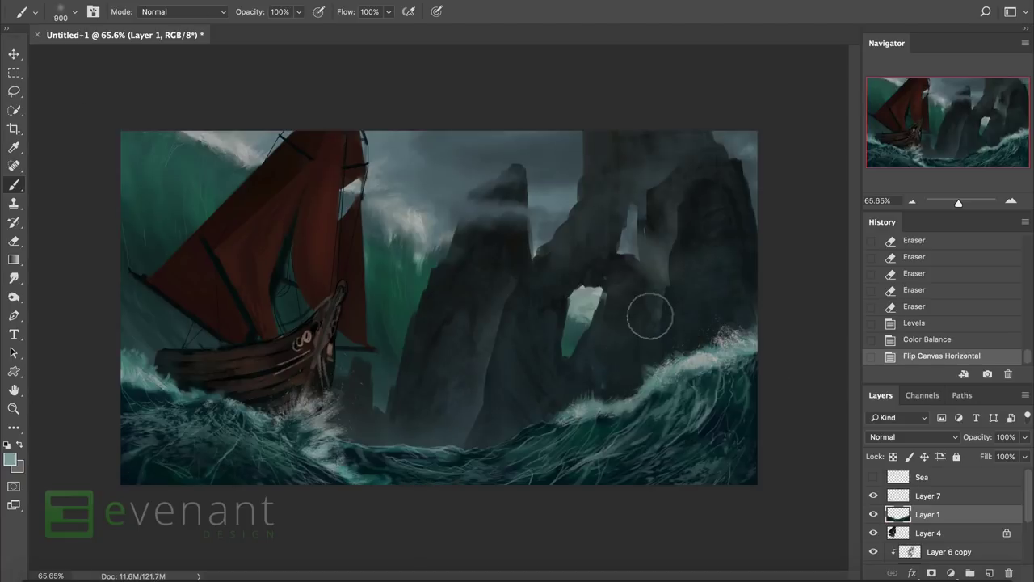
pyautogui.click(921, 477)
pyautogui.press('Delete')
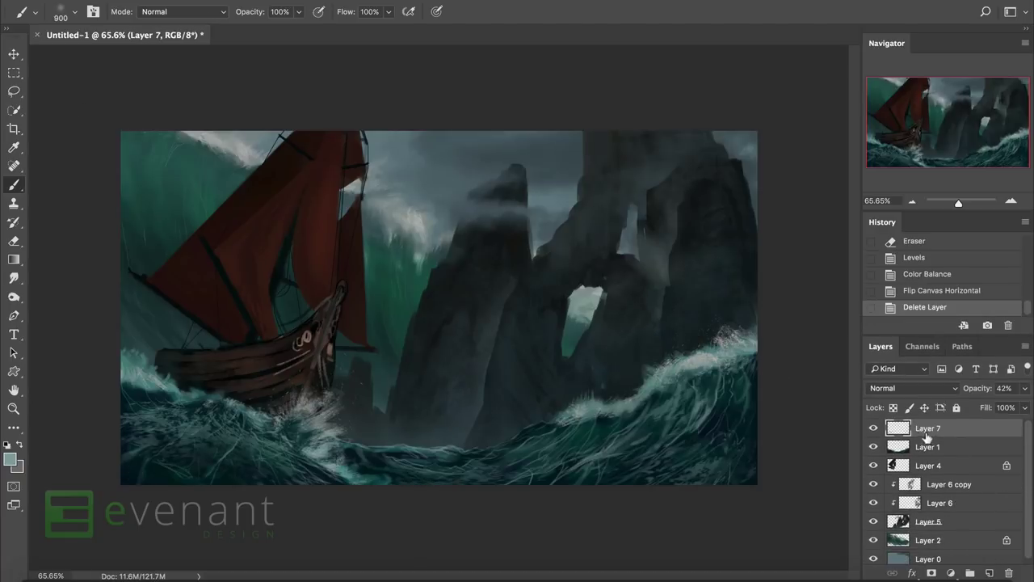
# Erase spray strokes along the ship's hull.
pyautogui.moveTo(123, 418); pyautogui.dragTo(137, 412)
pyautogui.moveTo(141, 408); pyautogui.dragTo(157, 402)
pyautogui.moveTo(161, 400); pyautogui.dragTo(174, 392)
pyautogui.moveTo(179, 386); pyautogui.dragTo(191, 377)
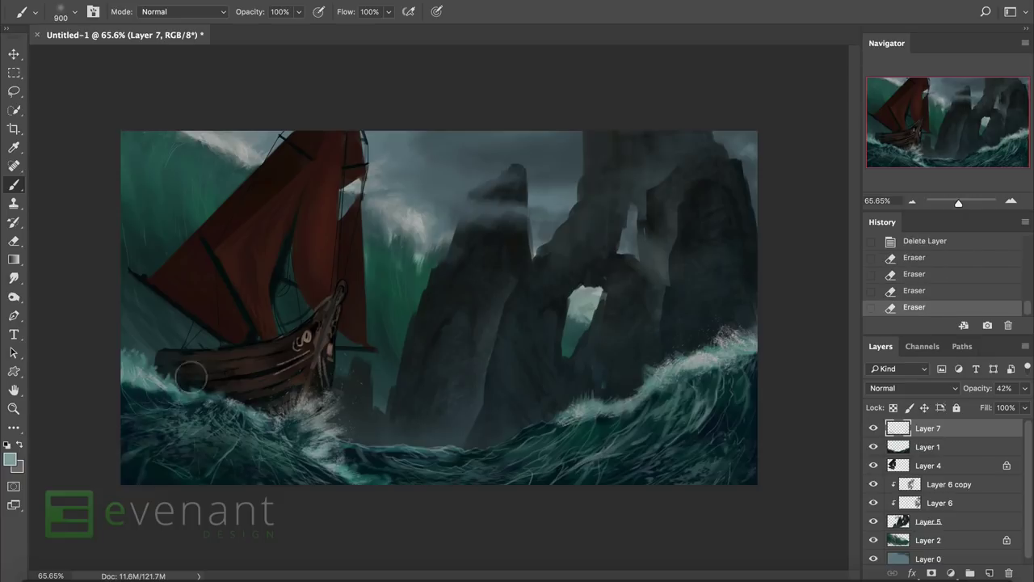
# Merge Layer 1 into Layer 7 and smudge the wave strokes and the ship's stern together.
pyautogui.click(14, 279)
pyautogui.moveTo(648, 429); pyautogui.dragTo(640, 437)
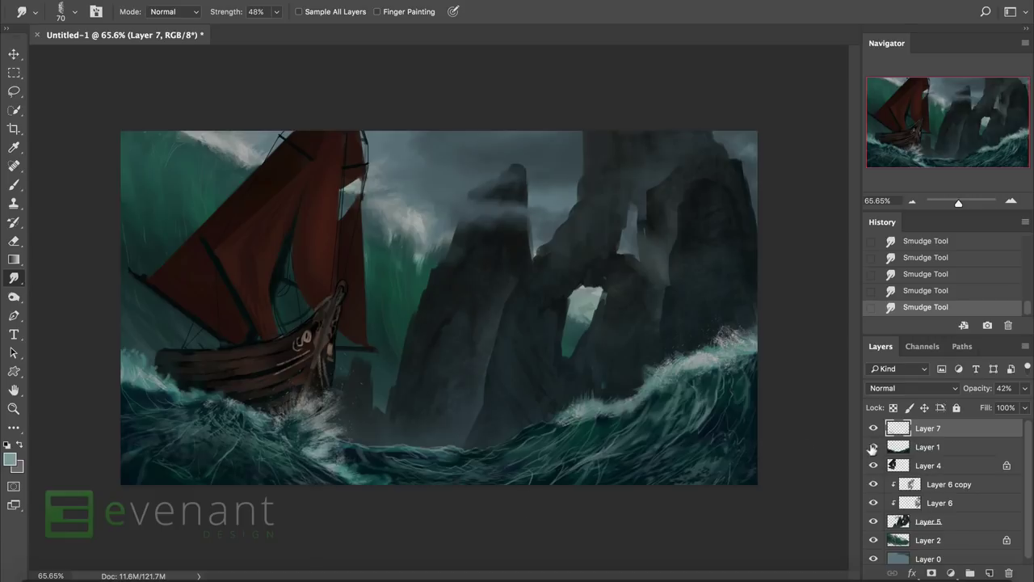
pyautogui.keyDown('shift'); pyautogui.click(927, 446); pyautogui.keyUp('shift')
pyautogui.hotkey('ctrl', 'e')
pyautogui.moveTo(347, 404)
pyautogui.mouseDown()
pyautogui.moveTo(331, 416)
pyautogui.moveTo(260, 408)
pyautogui.moveTo(319, 386)
pyautogui.mouseUp()
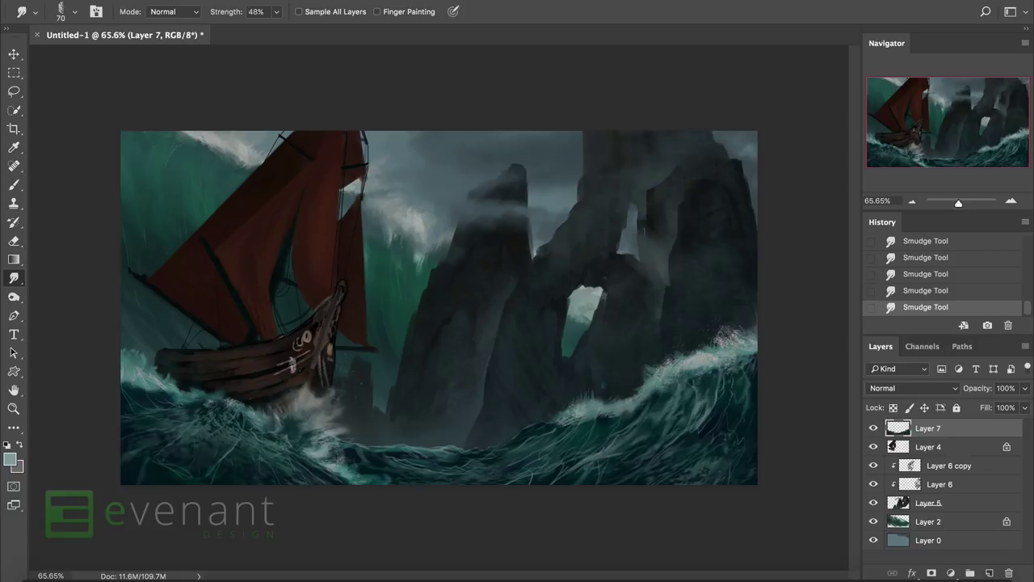
# Smudge the hull's stern edge, then recolour the paint near the stern with the brush in Color mode.
pyautogui.moveTo(198, 363); pyautogui.dragTo(170, 360)
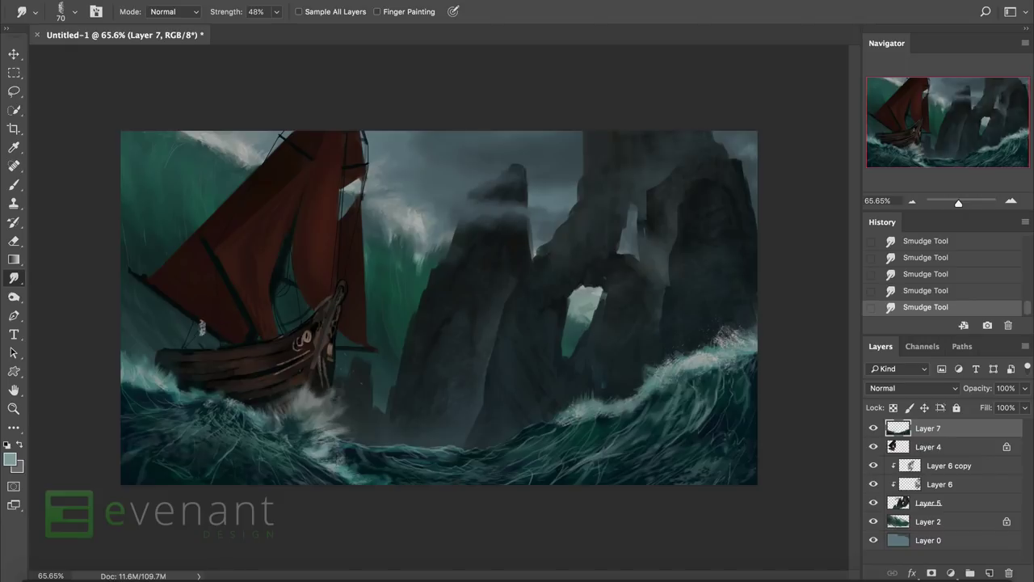
pyautogui.press('b')
pyautogui.click(174, 12)
pyautogui.click(178, 349)
pyautogui.press('/')
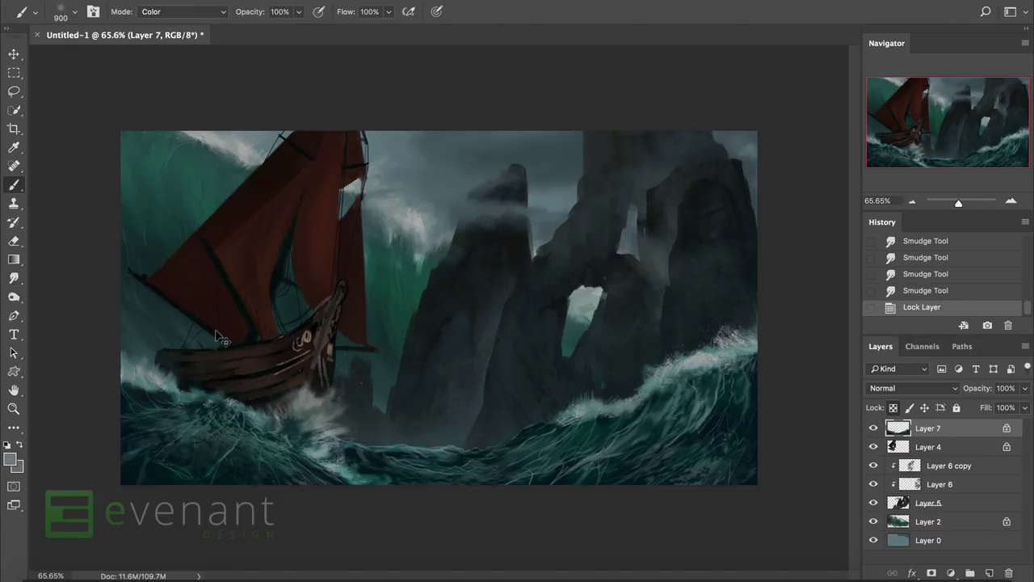
pyautogui.click(204, 341)
pyautogui.click(232, 332)
pyautogui.press('/')
# Return the brush to Normal at 10 px and dab pale blue-grey spray along the waves.
pyautogui.click(173, 11)
pyautogui.scroll(5, 173, 11)
pyautogui.click(166, 4)
pyautogui.rightClick(658, 330)
pyautogui.doubleClick(635, 376)
pyautogui.keyDown('alt'); pyautogui.click(162, 379); pyautogui.keyUp('alt')
pyautogui.click(165, 375)
pyautogui.click(174, 373)
pyautogui.click(182, 372)
pyautogui.click(189, 370)
pyautogui.click(198, 368)
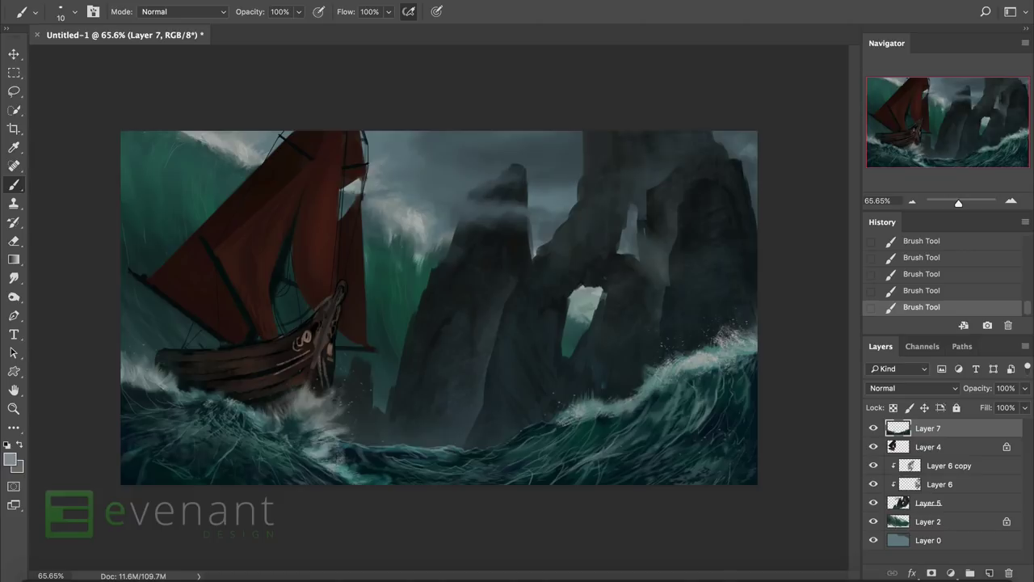
# Smudge the paint along the right rocks and pull white spray up the crests around the arch.
pyautogui.click(13, 278)
pyautogui.moveTo(740, 307); pyautogui.dragTo(742, 316)
pyautogui.moveTo(739, 309); pyautogui.dragTo(743, 320)
pyautogui.moveTo(740, 307); pyautogui.dragTo(745, 318)
pyautogui.moveTo(742, 305)
pyautogui.mouseDown()
pyautogui.moveTo(703, 320)
pyautogui.moveTo(756, 316)
pyautogui.moveTo(641, 317)
pyautogui.moveTo(724, 363)
pyautogui.mouseUp()
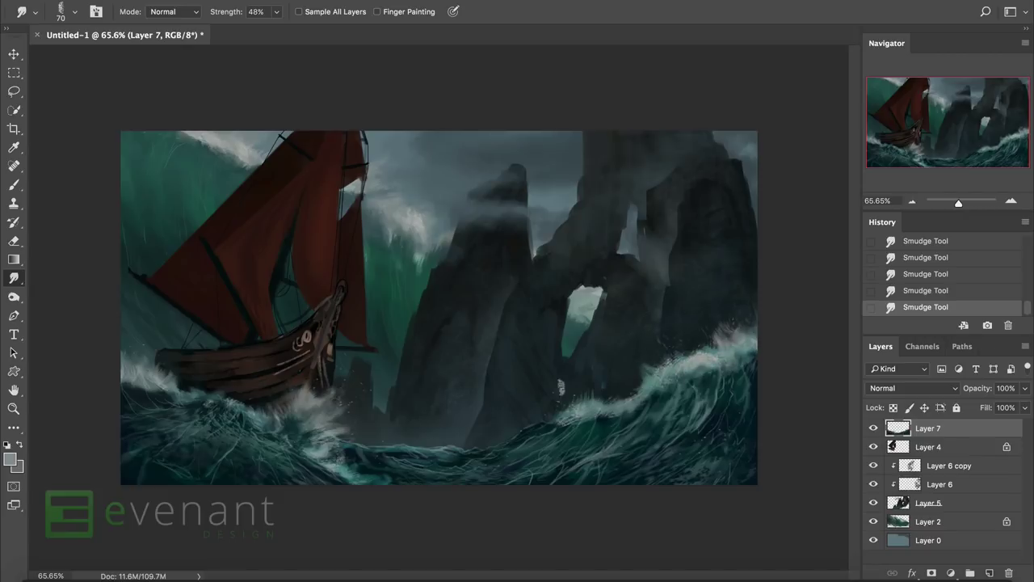
pyautogui.moveTo(575, 401); pyautogui.dragTo(607, 398)
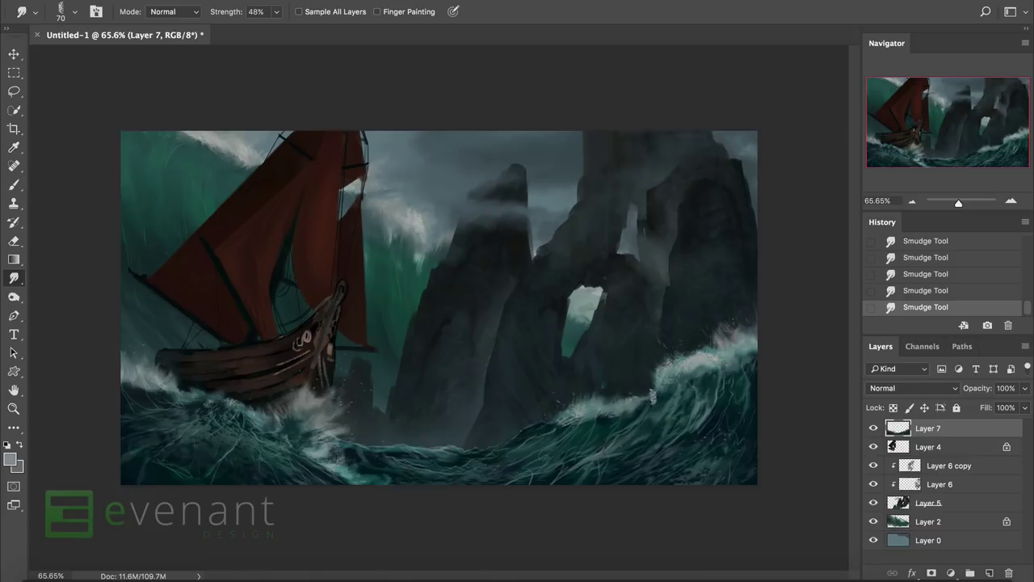
pyautogui.moveTo(650, 396); pyautogui.dragTo(685, 316)
# Try a few dark brush touches on the waves, then revert History to before them.
pyautogui.press('b')
pyautogui.click(648, 404)
pyautogui.keyDown('alt'); pyautogui.click(648, 406); pyautogui.keyUp('alt')
pyautogui.click(648, 406)
pyautogui.click(648, 404)
pyautogui.click(648, 404)
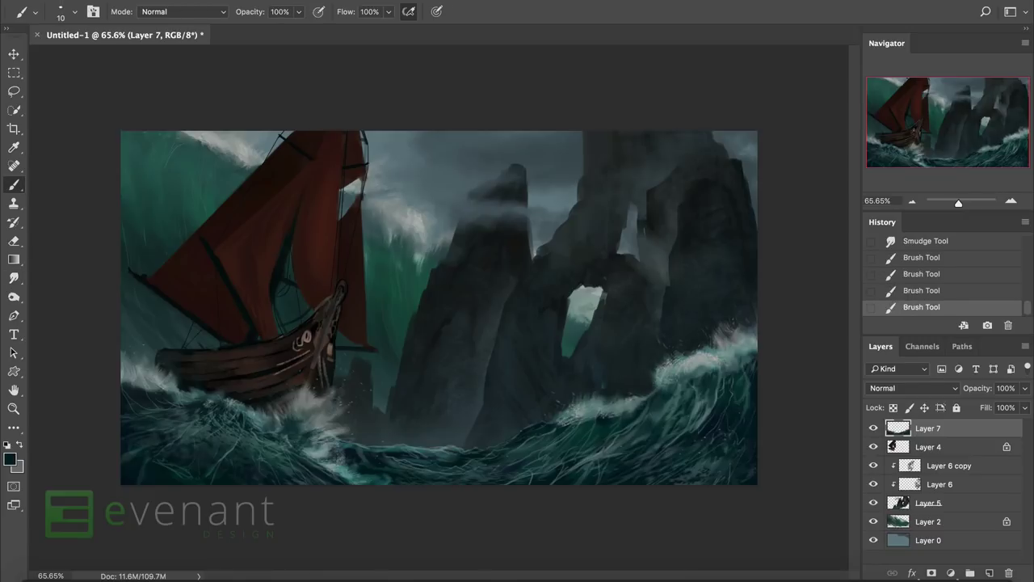
pyautogui.click(921, 241)
pyautogui.rightClick(468, 249)
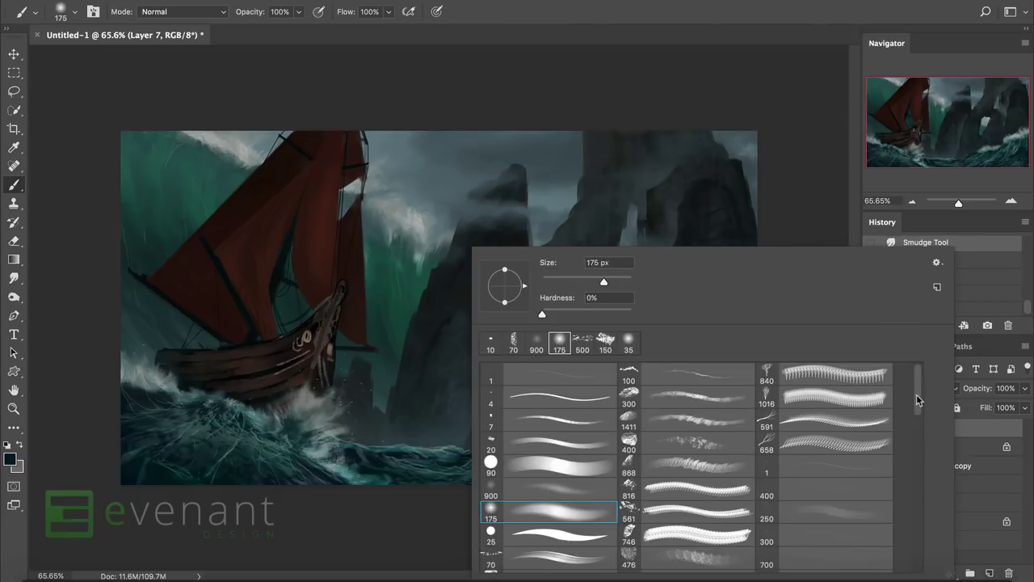
pyautogui.doubleClick(978, 468)
pyautogui.press('Return')
# Make Layer 5 active, restore the reverted brush strokes, and pan to show more rocks.
pyautogui.click(937, 503)
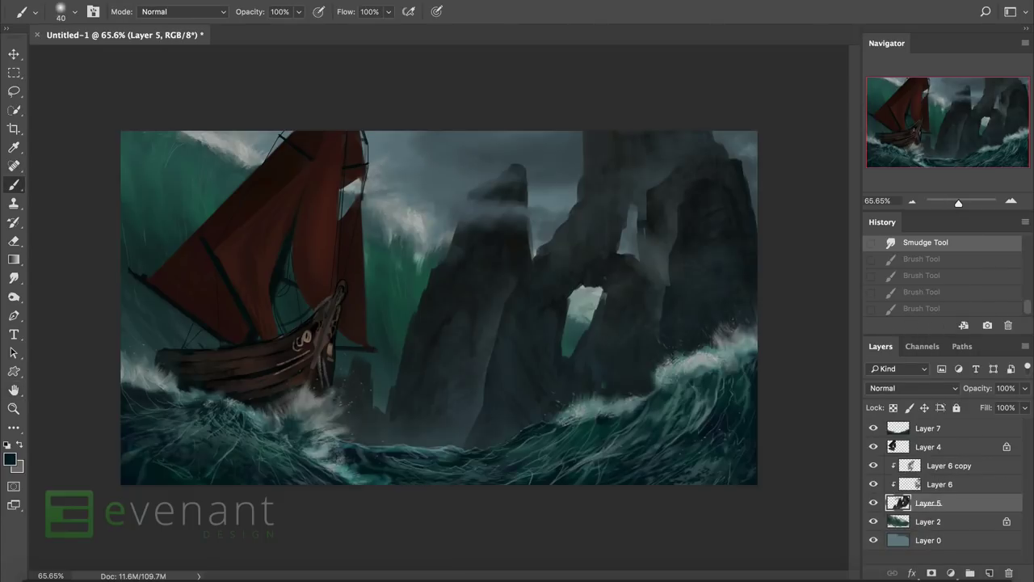
pyautogui.scroll(3, 528, 423)
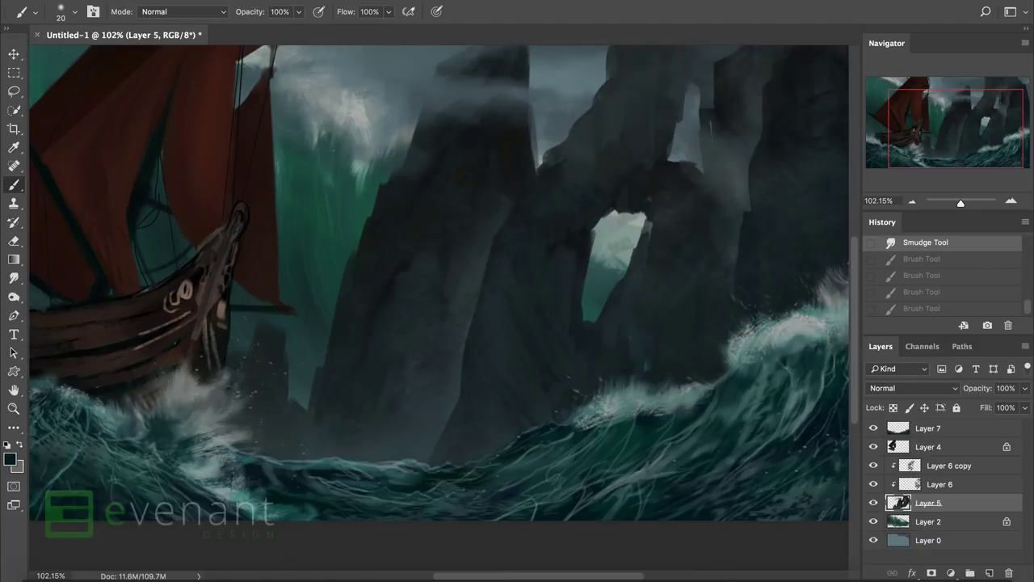
pyautogui.hotkey('ctrl', 'shift', 'z')
pyautogui.hotkey('ctrl', 'shift', 'z')
pyautogui.hotkey('ctrl', 'shift', 'z')
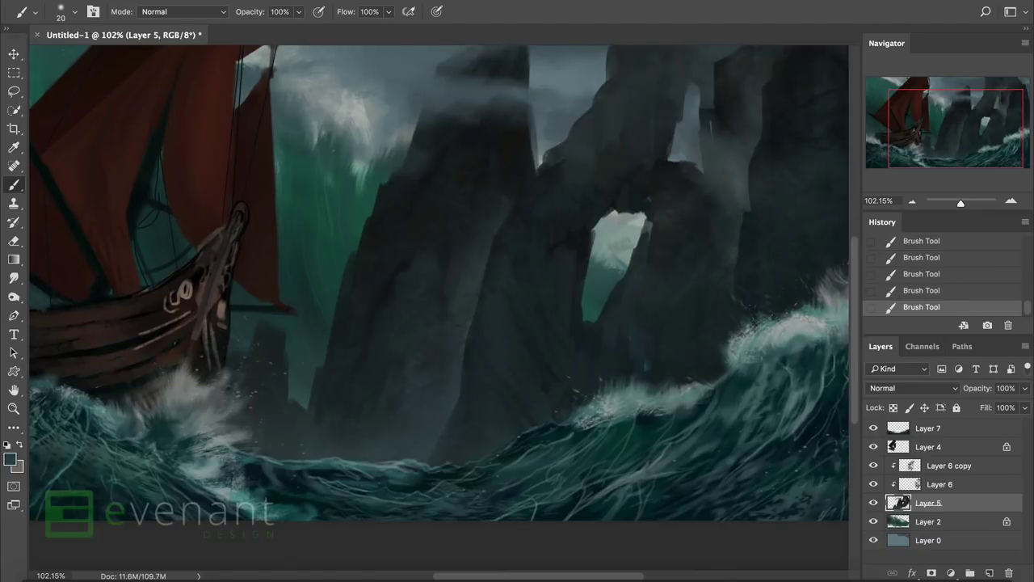
pyautogui.moveTo(485, 283); pyautogui.dragTo(424, 420)
pyautogui.press('/')
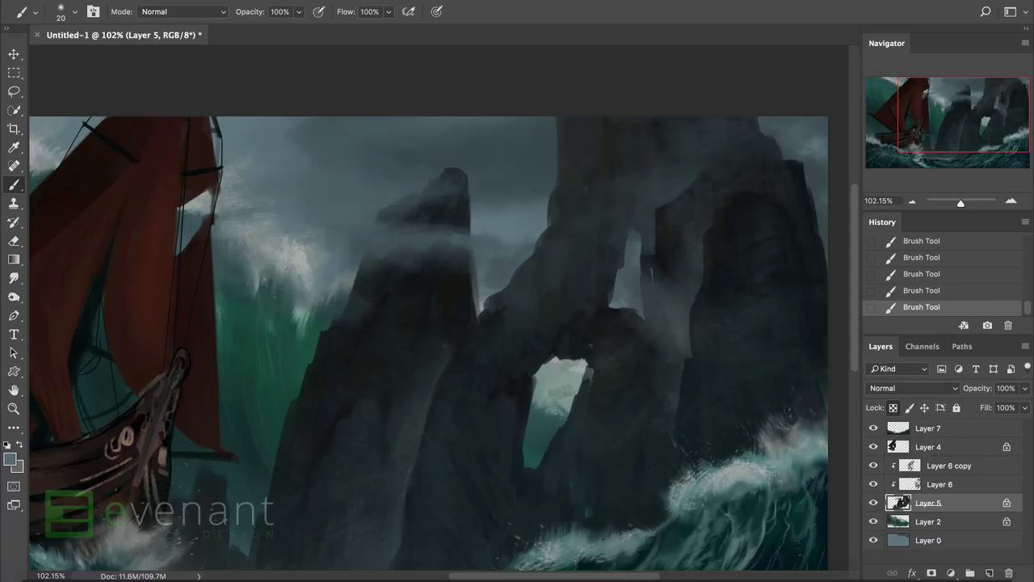
pyautogui.hotkey('ctrl', 'z')
pyautogui.hscroll(3, 428, 343)
pyautogui.hotkey('ctrl', 'shift', 'z')
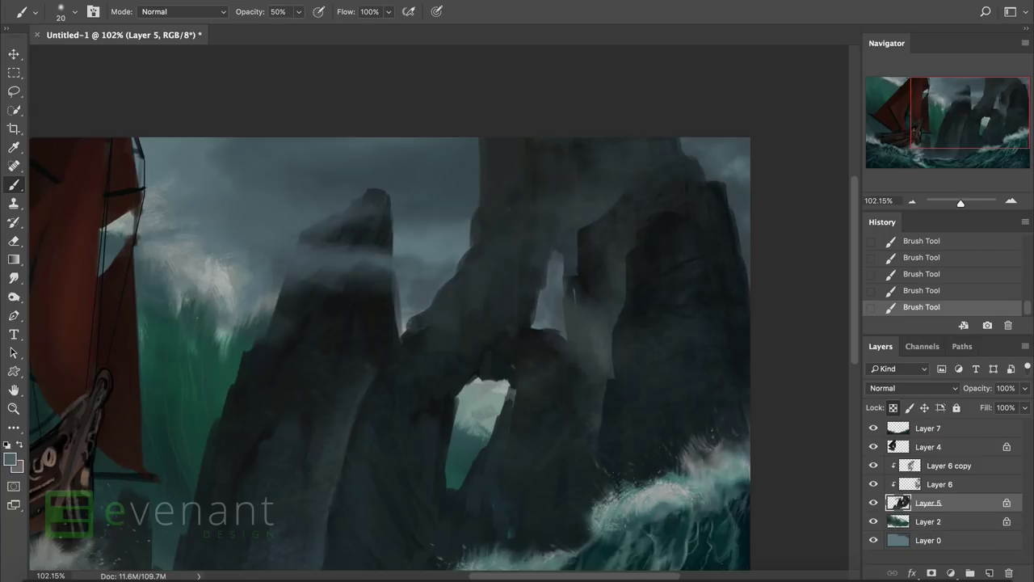
pyautogui.scroll(-3, 388, 323)
pyautogui.hotkey('ctrl', '/')
# Paint light mist inside and under the rock arch with a textured brush at size 90.
pyautogui.moveTo(566, 234); pyautogui.dragTo(598, 275)
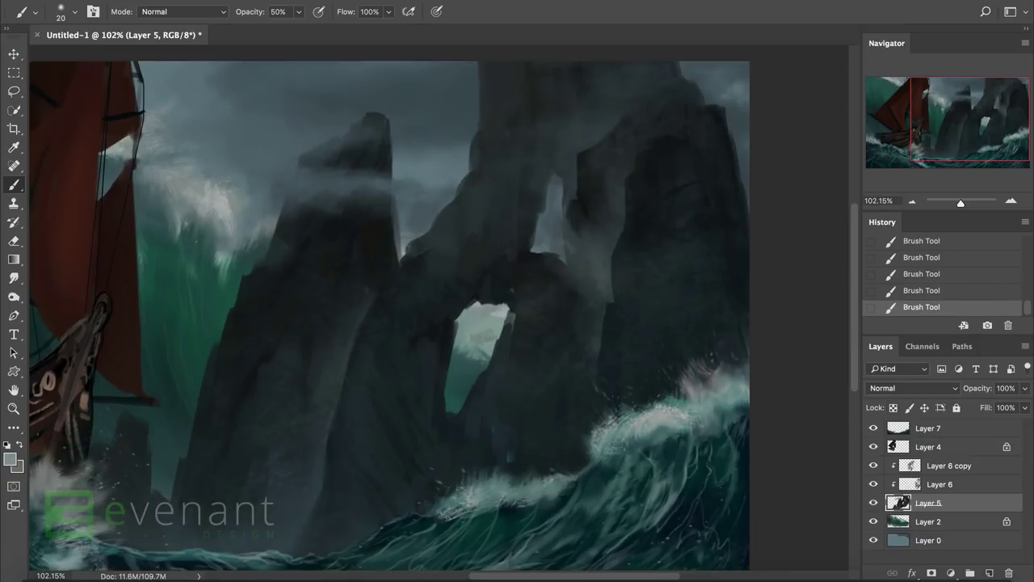
pyautogui.rightClick(590, 253)
pyautogui.scroll(-3, 775, 453)
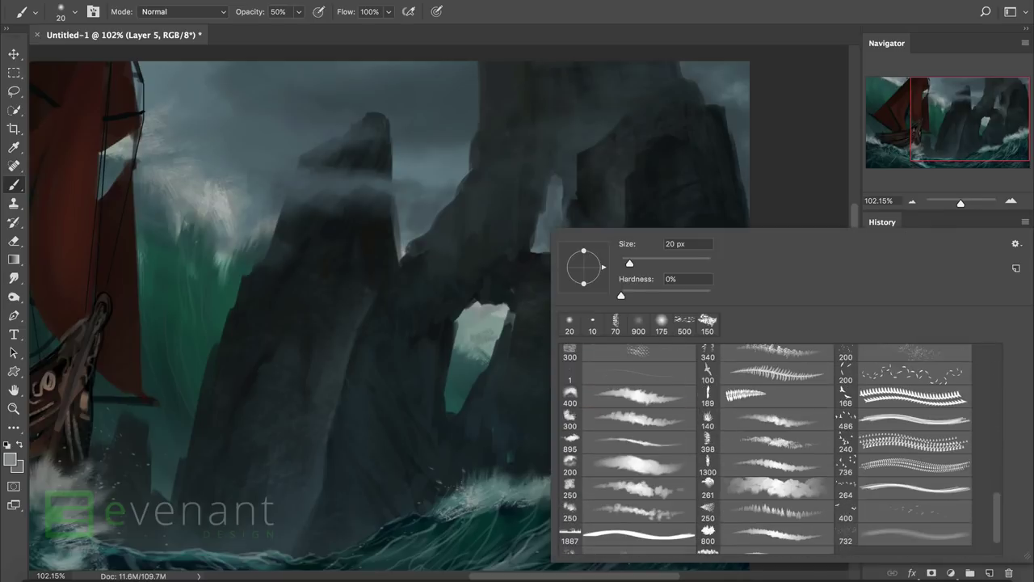
pyautogui.doubleClick(638, 501)
pyautogui.press('[')
pyautogui.press('[')
pyautogui.press('[')
pyautogui.press('[')
pyautogui.press('[')
pyautogui.press('[')
pyautogui.press('[')
pyautogui.moveTo(566, 235); pyautogui.dragTo(590, 251)
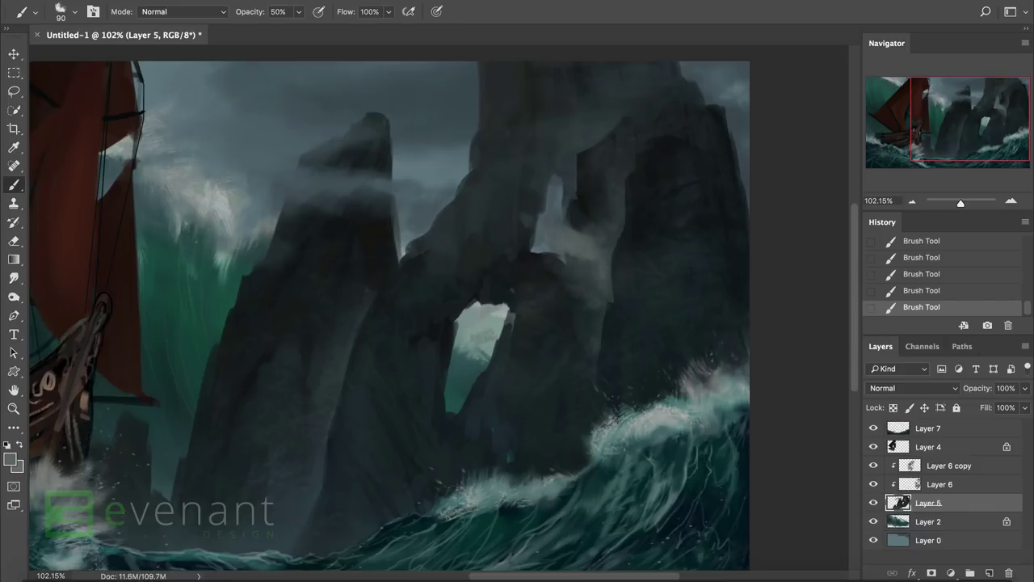
pyautogui.moveTo(590, 297); pyautogui.dragTo(543, 287)
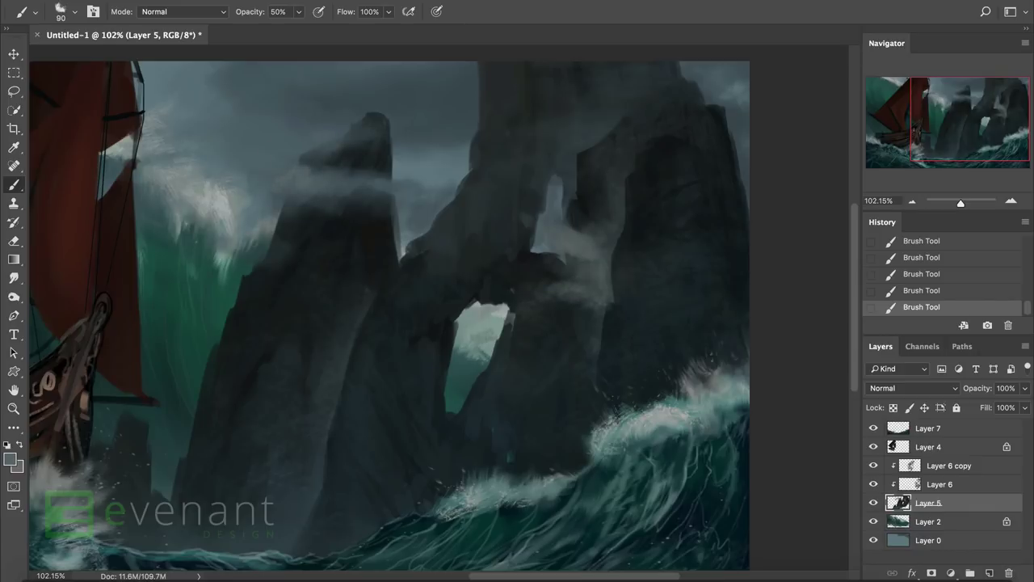
pyautogui.hotkey('ctrl', 'alt', 'z')
pyautogui.hotkey('ctrl', 'alt', 'z')
pyautogui.hotkey('ctrl', 'alt', 'z')
pyautogui.hotkey('ctrl', 'alt', 'z')
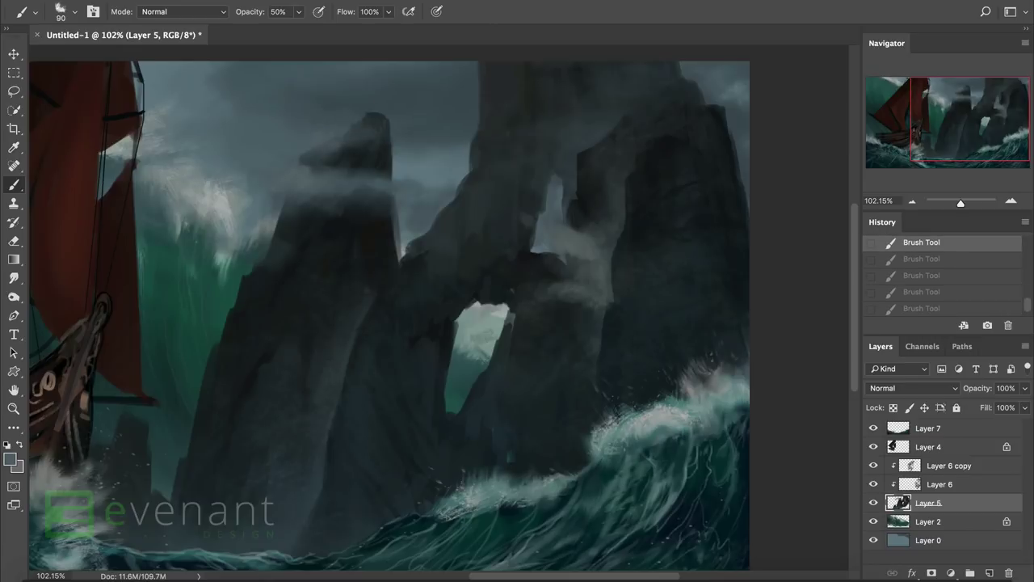
pyautogui.hotkey('ctrl', 'shift', 'z')
pyautogui.hotkey('ctrl', 'shift', 'z')
pyautogui.hotkey('ctrl', 'shift', 'z')
pyautogui.hotkey('ctrl', 'shift', 'z')
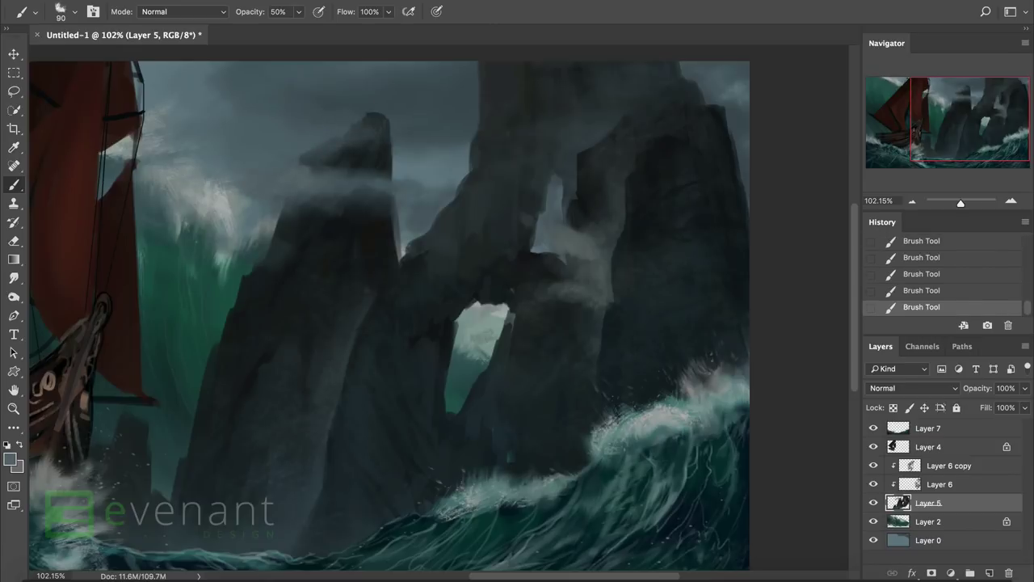
# Brighten the mist atop the central rock with the large cloud-shaped 895 brush.
pyautogui.rightClick(317, 221)
pyautogui.click(356, 431)
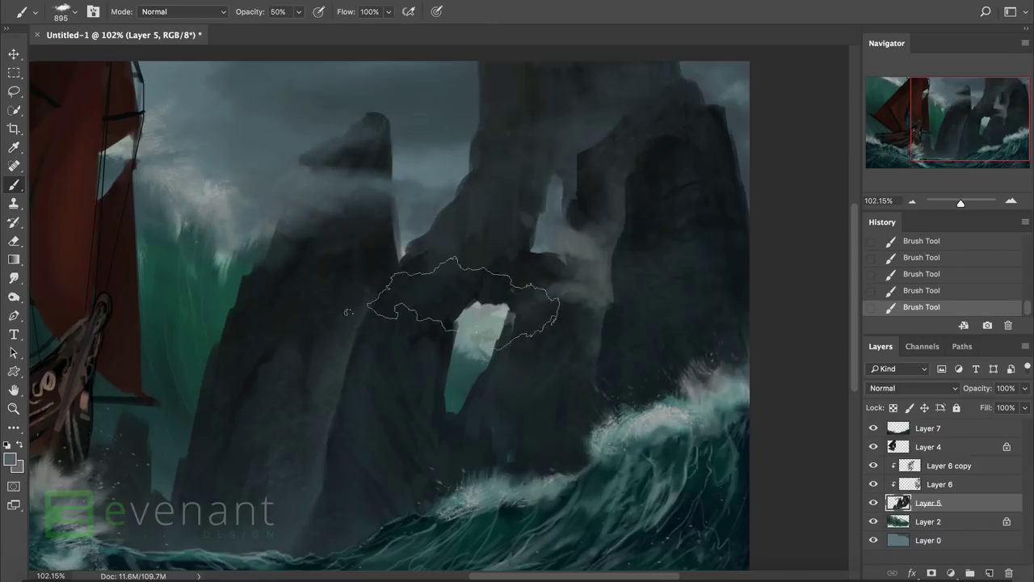
pyautogui.scroll(-3, 450, 277)
pyautogui.scroll(1, 647, 371)
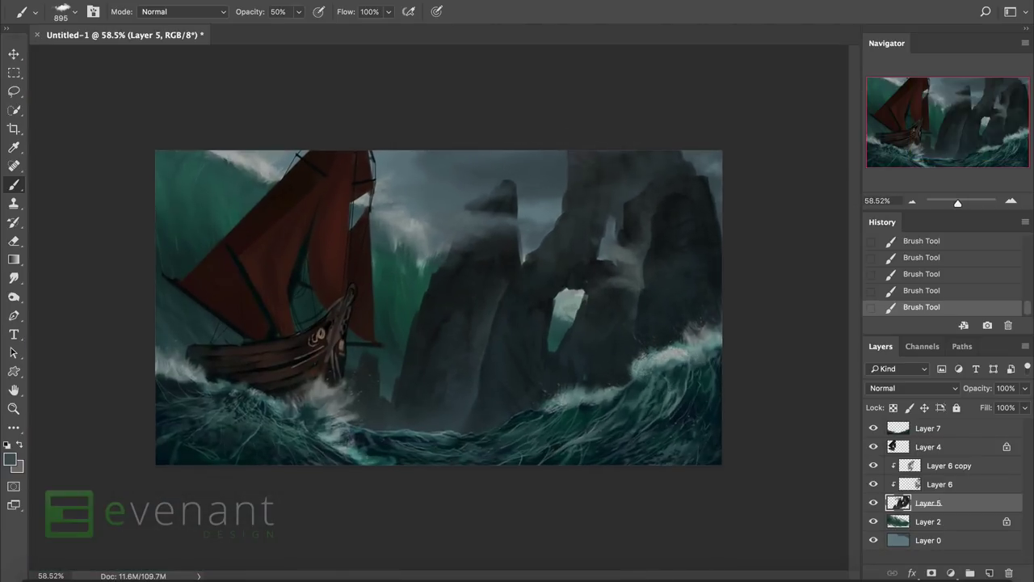
pyautogui.moveTo(606, 160); pyautogui.dragTo(588, 180)
# Switch to the soft round 175 brush and start a Levels adjustment on background Layer 0.
pyautogui.rightClick(557, 215)
pyautogui.scroll(5, 695, 437)
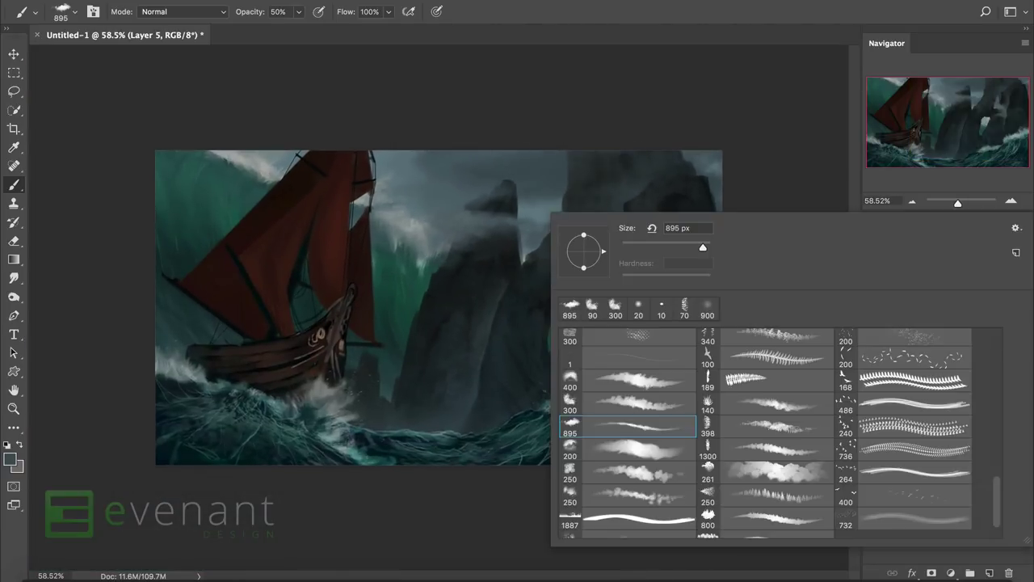
pyautogui.doubleClick(566, 432)
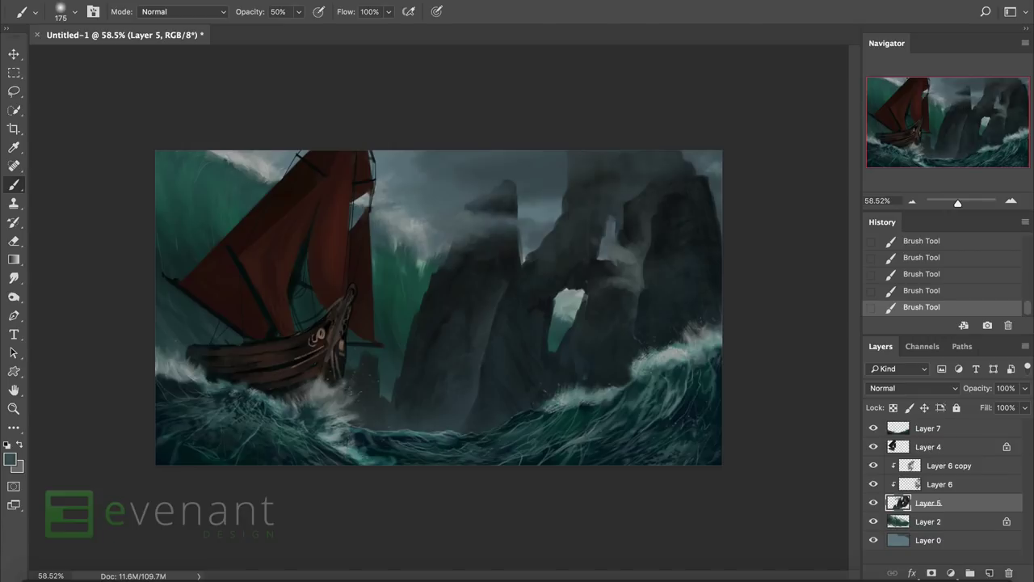
pyautogui.scroll(-1, 439, 308)
pyautogui.click(928, 540)
pyautogui.hotkey('ctrl', 'l')
# Try a 1.72 midtone value in Levels, then cancel the adjustment.
pyautogui.moveTo(480, 252); pyautogui.dragTo(492, 252)
pyautogui.moveTo(516, 90); pyautogui.dragTo(860, 151)
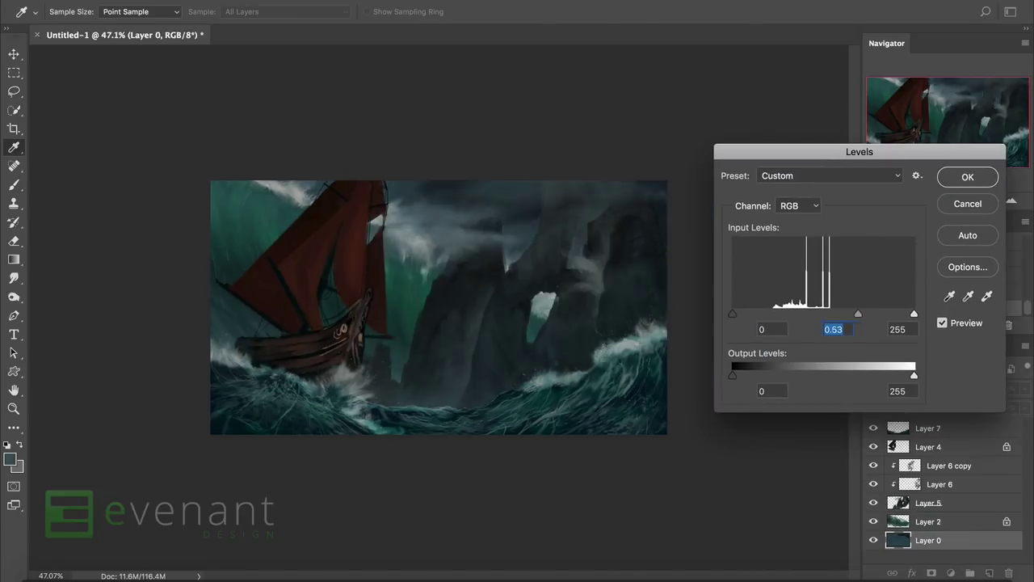
pyautogui.write('1.72')
pyautogui.press('Escape')
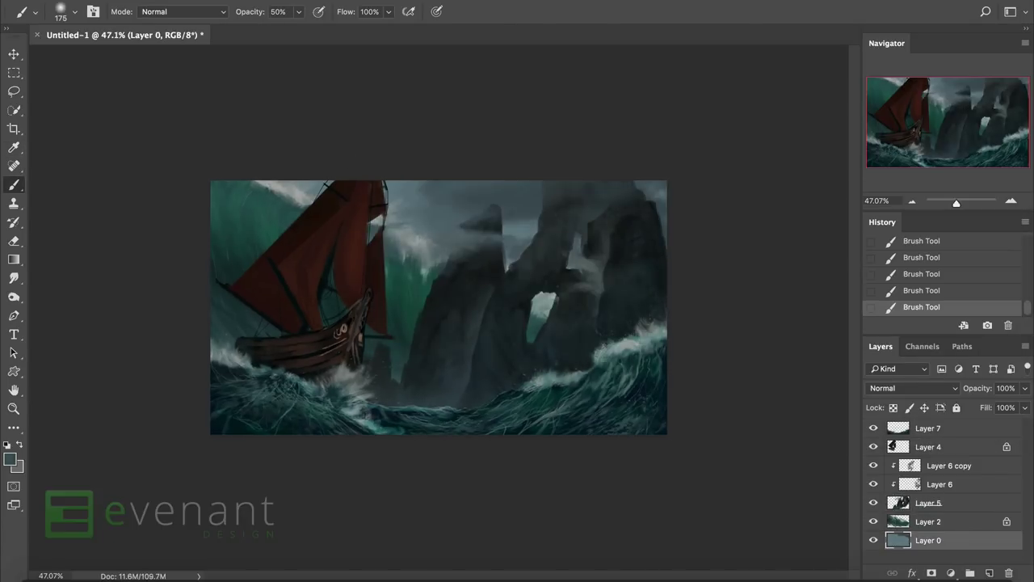
# On Layer 7, set the brush to Soft Light blending with a bright green colour.
pyautogui.hotkey('alt', '.')
pyautogui.click(184, 11)
pyautogui.click(182, 200)
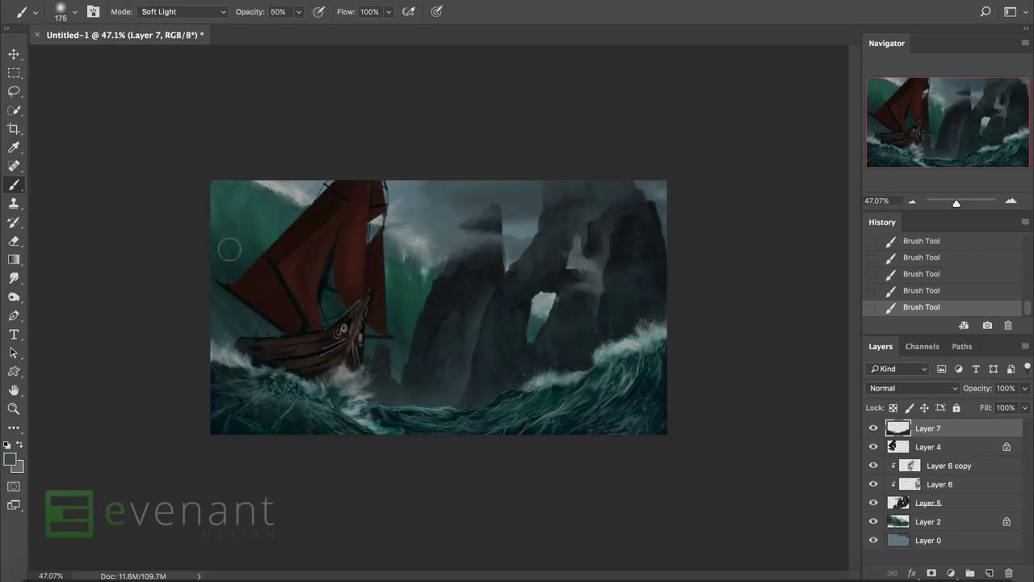
pyautogui.press('F9')
pyautogui.click(686, 212)
pyautogui.press('Return')
# Compare the recent green strokes, then switch the paint to a darker green and a sampled grey-teal.
pyautogui.hotkey('ctrl', 'z')
pyautogui.hotkey('ctrl', 'z')
pyautogui.hotkey('ctrl', 'z')
pyautogui.hotkey('ctrl', 'shift', 'z')
pyautogui.hotkey('ctrl', 'shift', 'z')
pyautogui.hotkey('ctrl', 'shift', 'z')
pyautogui.hotkey('ctrl', 'z')
pyautogui.hotkey('ctrl', 'shift', 'z')
pyautogui.press('F9')
pyautogui.click(670, 255)
pyautogui.press('Return')
pyautogui.keyDown('alt'); pyautogui.click(232, 357); pyautogui.keyUp('alt')
pyautogui.scroll(5, 371, 404)
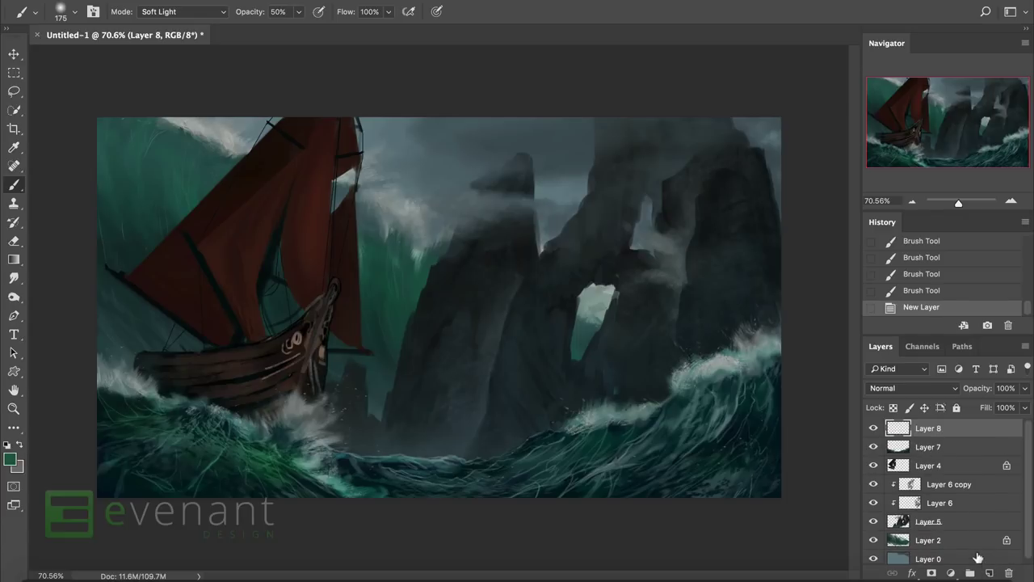
# Merge Layer 6 copy with Layers 6 and 5, then add a new empty layer.
pyautogui.click(961, 467)
pyautogui.hotkey('ctrl', 'e')
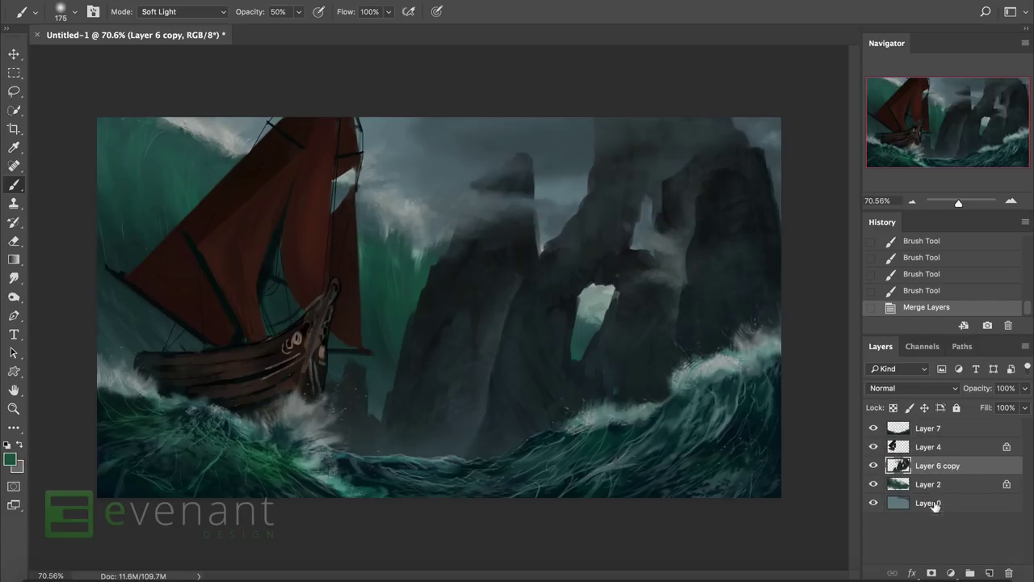
pyautogui.click(989, 573)
# Choose the 732 bird-scatter brush and scatter birds over the rocks.
pyautogui.rightClick(675, 334)
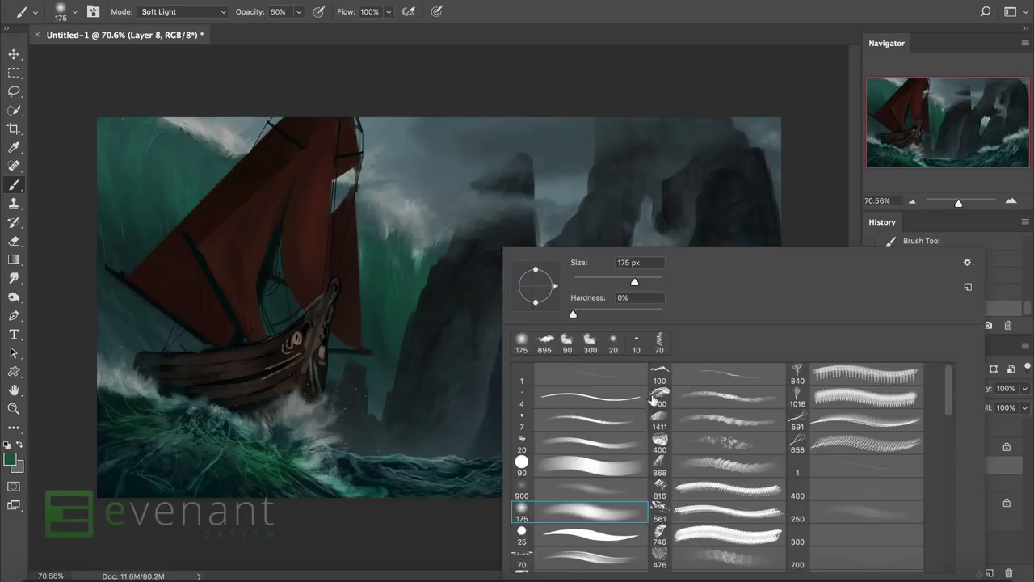
pyautogui.scroll(-3, 845, 452)
pyautogui.click(844, 446)
pyautogui.click(843, 474)
pyautogui.press(',')
pyautogui.press(',')
pyautogui.press(',')
pyautogui.press(',')
pyautogui.hotkey('shift', '.')
pyautogui.press('Return')
pyautogui.moveTo(420, 291)
pyautogui.mouseDown()
pyautogui.moveTo(485, 267)
pyautogui.moveTo(615, 364)
pyautogui.mouseUp()
# Invert the birds to white and lower their Levels white output to 230.
pyautogui.press('d')
pyautogui.press('0')
pyautogui.press(']')
pyautogui.press(']')
pyautogui.press(']')
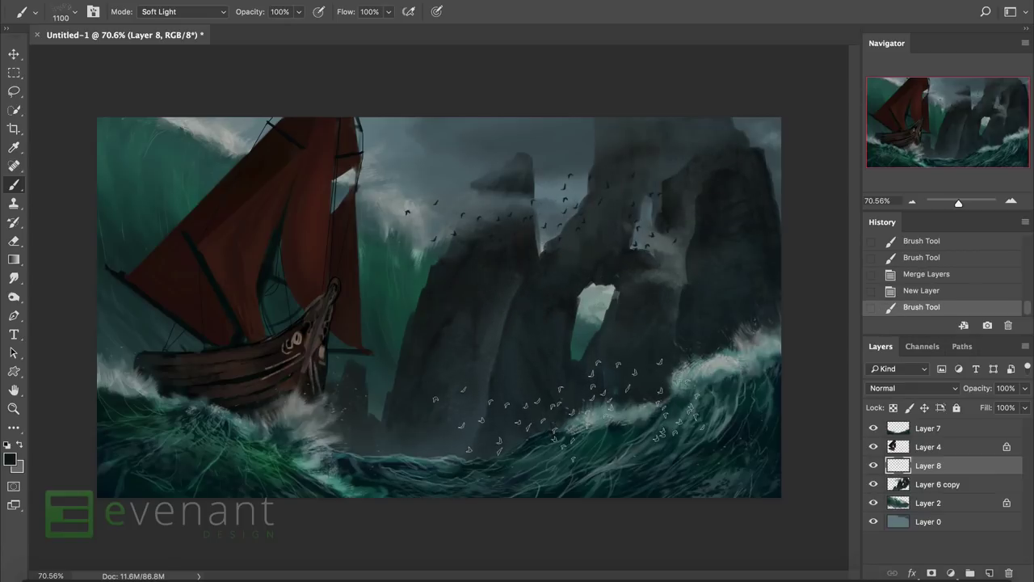
pyautogui.scroll(2, 650, 414)
pyautogui.hotkey('ctrl', 'i')
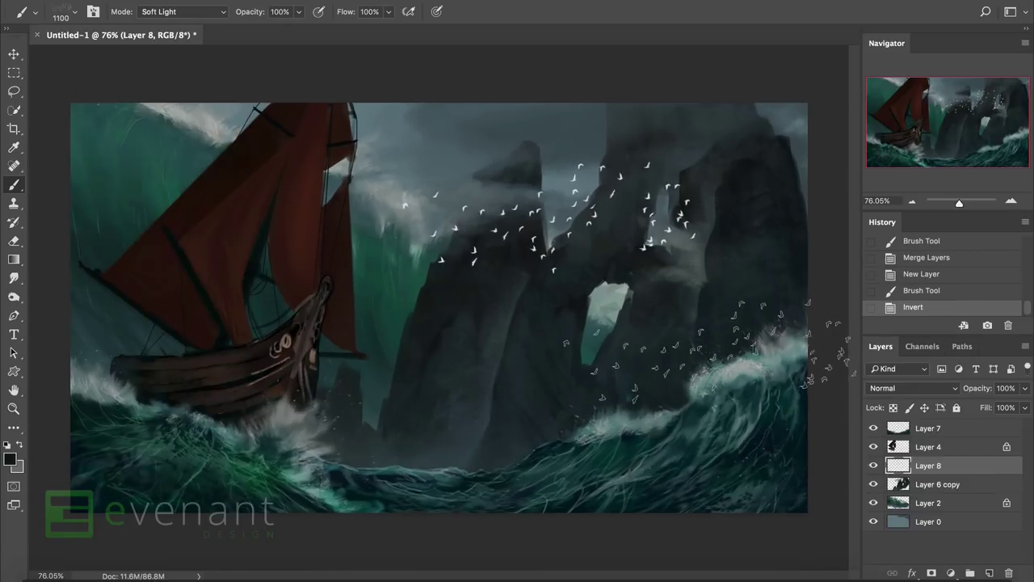
pyautogui.hotkey('ctrl', 'l')
pyautogui.moveTo(914, 375); pyautogui.dragTo(895, 376)
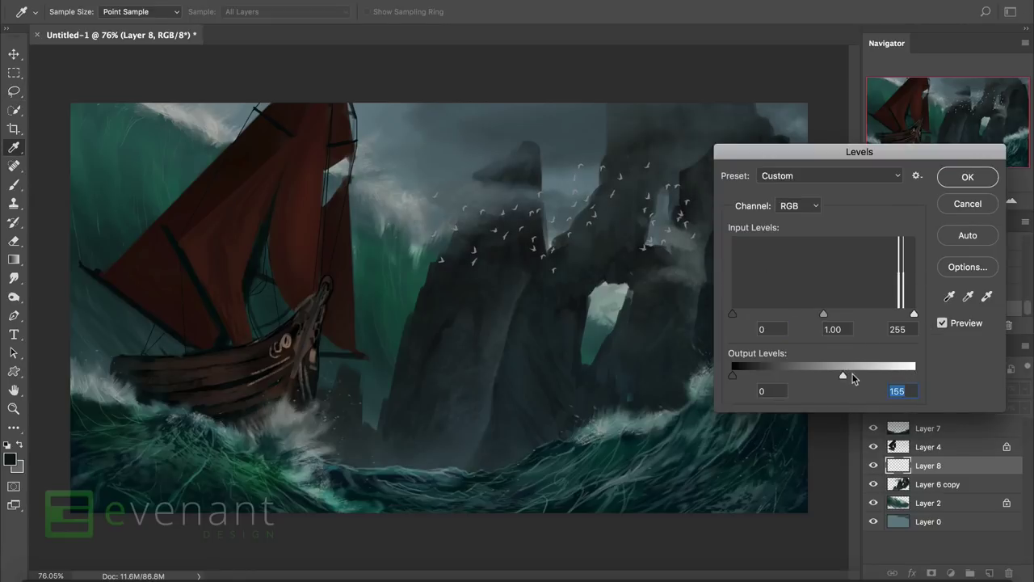
pyautogui.click(968, 176)
# Free Transform the Layer 8 birds down and to the right.
pyautogui.rightClick(622, 224)
pyautogui.click(646, 358)
pyautogui.moveTo(666, 258)
pyautogui.mouseDown()
pyautogui.moveTo(748, 329)
pyautogui.moveTo(674, 408)
pyautogui.moveTo(655, 412)
pyautogui.moveTo(630, 364)
pyautogui.moveTo(559, 342)
pyautogui.moveTo(584, 264)
pyautogui.moveTo(622, 267)
pyautogui.mouseUp()
pyautogui.press('Return')
# Erase the stray birds near the rock arch.
pyautogui.press('l')
pyautogui.rightClick(583, 353)
pyautogui.press('Escape')
pyautogui.press('e')
pyautogui.moveTo(584, 323); pyautogui.dragTo(584, 307)
pyautogui.click(512, 319)
pyautogui.click(547, 310)
pyautogui.click(586, 311)
pyautogui.click(656, 278)
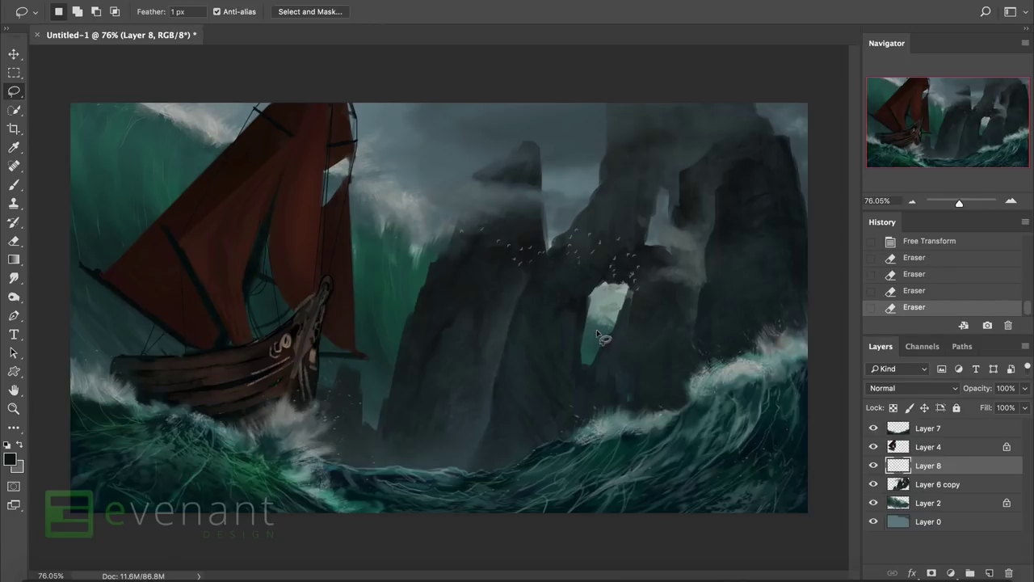
# Rotate the birds about 12°, shift them left over the arch, and dim their highlights with Levels.
pyautogui.rightClick(594, 265)
pyautogui.click(646, 393)
pyautogui.moveTo(683, 242); pyautogui.dragTo(582, 251)
pyautogui.press('Return')
pyautogui.rightClick(700, 228)
pyautogui.click(752, 355)
pyautogui.press('Return')
pyautogui.hotkey('ctrl', 'l')
pyautogui.moveTo(768, 371); pyautogui.dragTo(787, 371)
pyautogui.click(956, 173)
# Create Layer 9 above Layer 4 and stamp birds near the sail with the 736 bird-scatter brush.
pyautogui.press('b')
pyautogui.rightClick(561, 288)
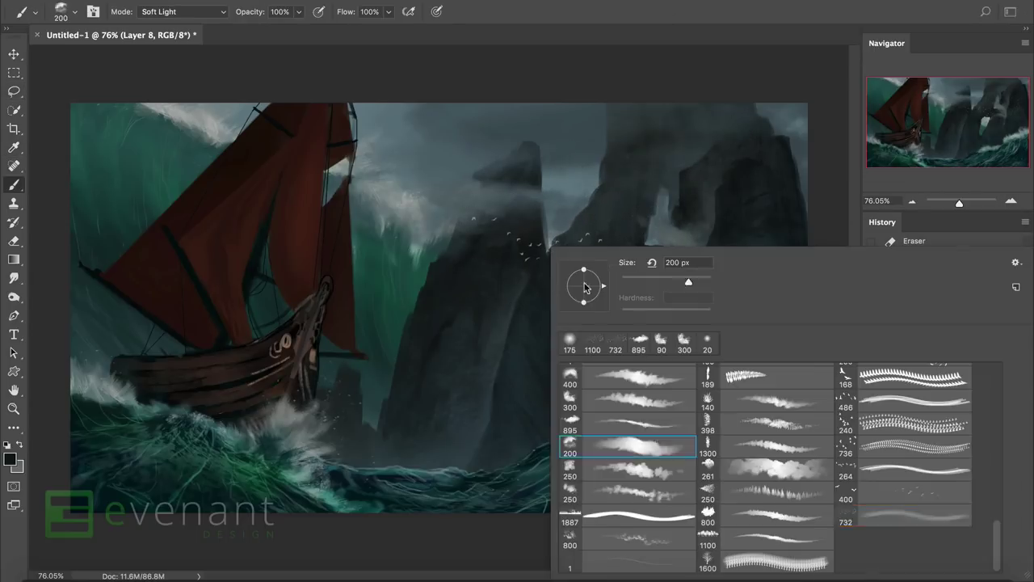
pyautogui.click(883, 470)
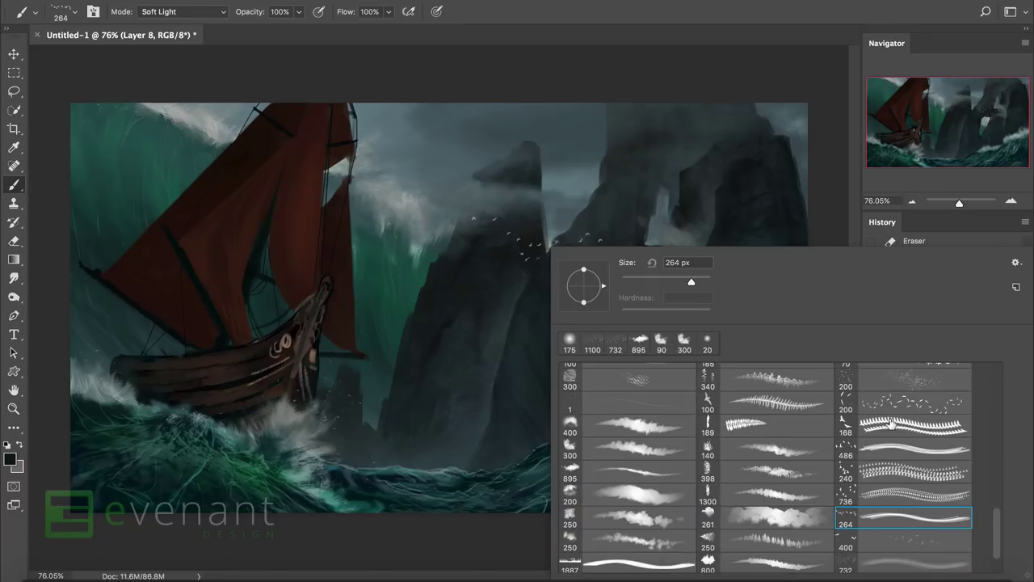
pyautogui.click(913, 445)
pyautogui.press('Return')
pyautogui.click(989, 573)
pyautogui.hotkey('ctrl', ']')
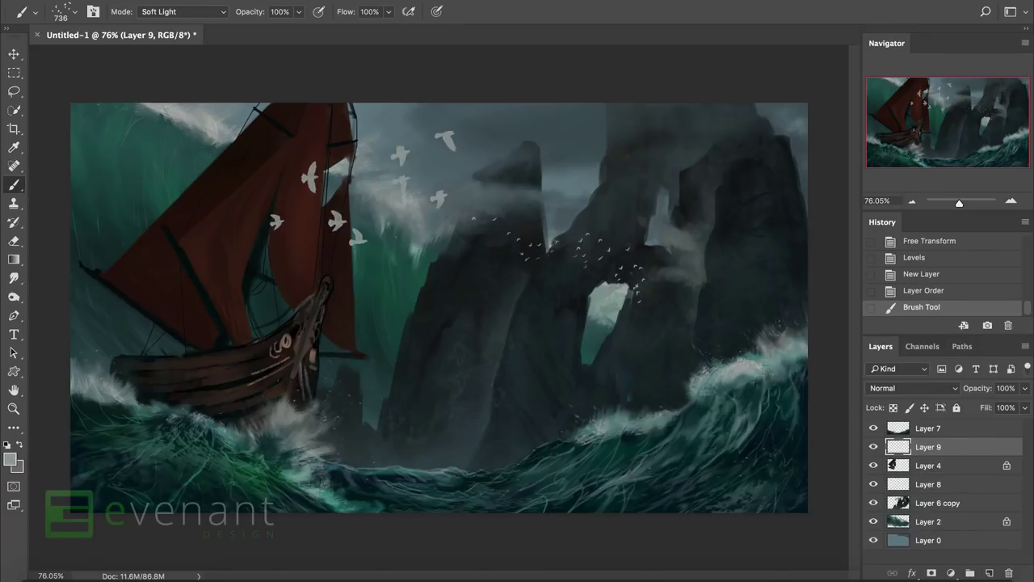
pyautogui.click(339, 194)
# Pick a larger bird-scatter preset, then scale the bird layer to about 247% and rotate it 7.57°.
pyautogui.rightClick(355, 190)
pyautogui.doubleClick(744, 354)
pyautogui.rightClick(380, 223)
pyautogui.scroll(-1, 614, 453)
pyautogui.click(747, 363)
pyautogui.press('Return')
pyautogui.click(13, 91)
pyautogui.hotkey('ctrl', 't')
pyautogui.moveTo(386, 288)
pyautogui.mouseDown()
pyautogui.moveTo(538, 274)
pyautogui.moveTo(544, 245)
pyautogui.mouseUp()
pyautogui.moveTo(471, 300)
pyautogui.mouseDown()
pyautogui.moveTo(465, 310)
pyautogui.moveTo(485, 307)
pyautogui.mouseUp()
pyautogui.press('Return')
# Erase extra birds on the left and along the top of the sail with a 1200 px eraser.
pyautogui.press('b')
pyautogui.rightClick(433, 247)
pyautogui.press('Return')
pyautogui.press(']')
pyautogui.press(']')
pyautogui.press(']')
pyautogui.press(']')
pyautogui.press(']')
pyautogui.press(']')
pyautogui.press(']')
pyautogui.press(']')
pyautogui.press(']')
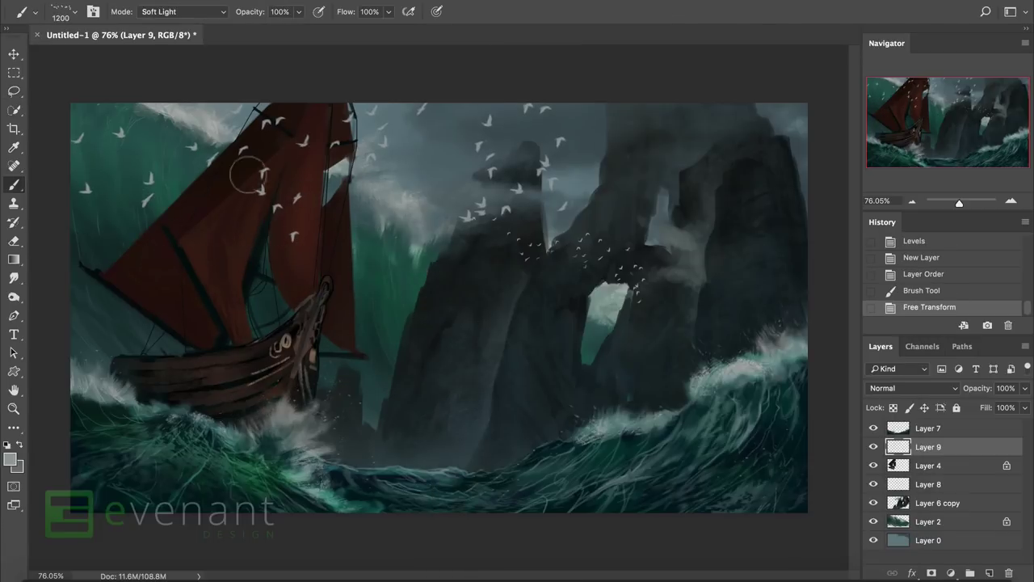
pyautogui.press('e')
pyautogui.moveTo(121, 131); pyautogui.dragTo(85, 187)
pyautogui.click(148, 201)
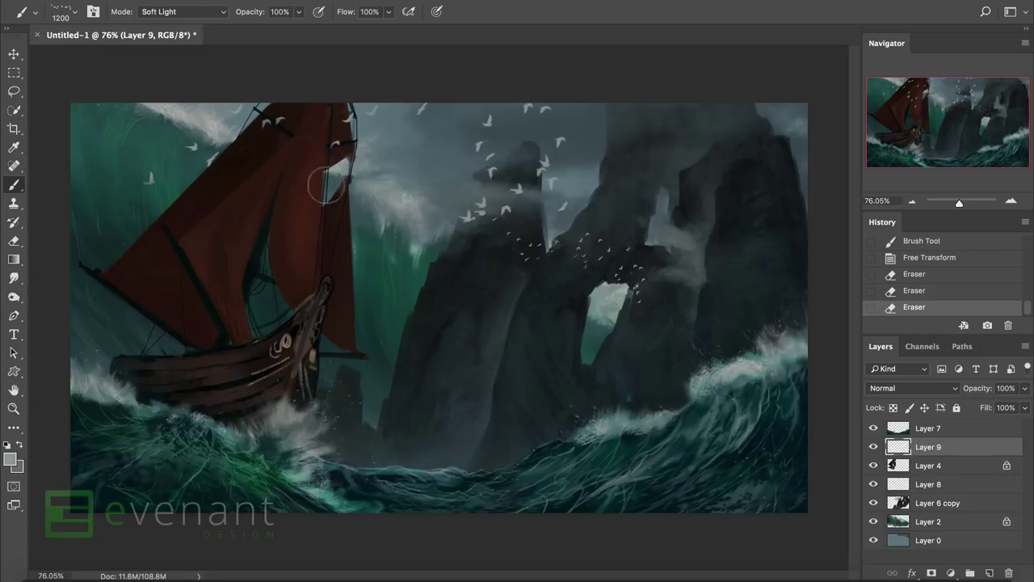
pyautogui.moveTo(304, 177)
pyautogui.mouseDown()
pyautogui.moveTo(329, 126)
pyautogui.moveTo(300, 111)
pyautogui.mouseUp()
pyautogui.click(240, 157)
# Stamp dark birds near the sail using the 168 bird-scatter preset in black.
pyautogui.press('b')
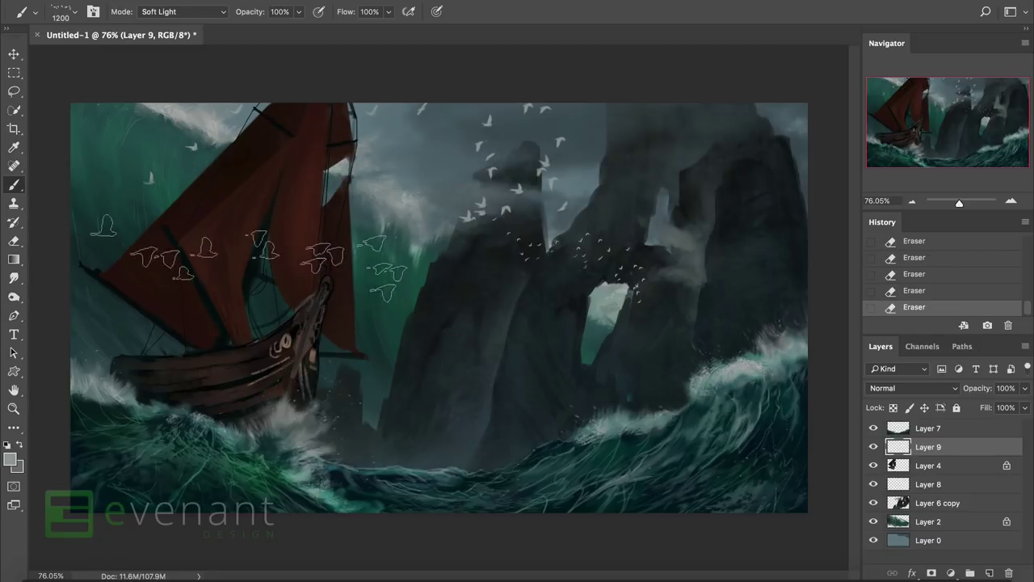
pyautogui.rightClick(279, 283)
pyautogui.doubleClick(623, 429)
pyautogui.rightClick(281, 286)
pyautogui.doubleClick(615, 386)
pyautogui.press('d')
pyautogui.click(190, 148)
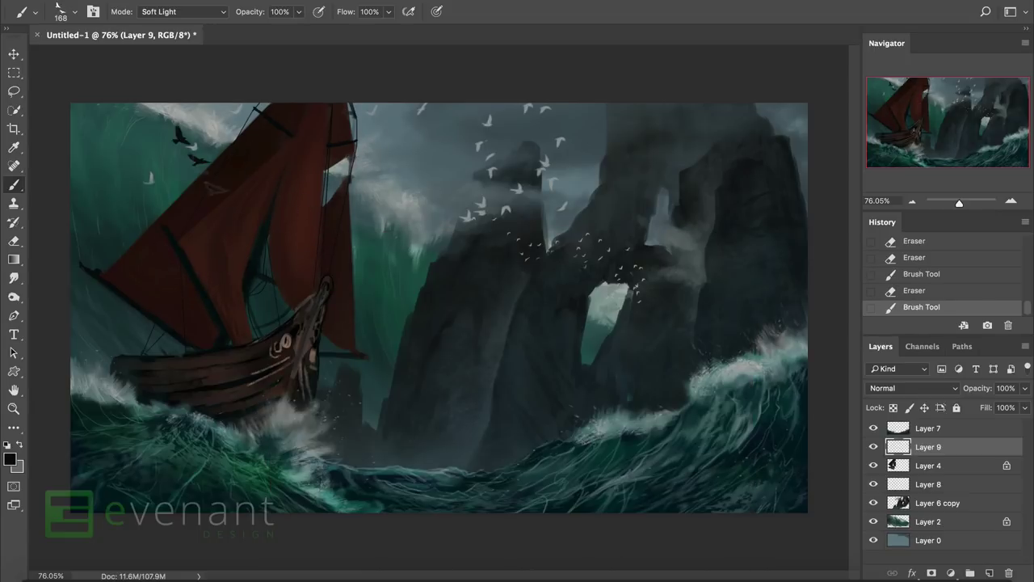
# Invert Layer 9, darken its midtones to 0.53 with Levels, and stamp two dark birds beside the sail.
pyautogui.hotkey('ctrl', 'i')
pyautogui.hotkey('ctrl', 'l')
pyautogui.moveTo(822, 314); pyautogui.dragTo(875, 318)
pyautogui.press('Return')
pyautogui.press('b')
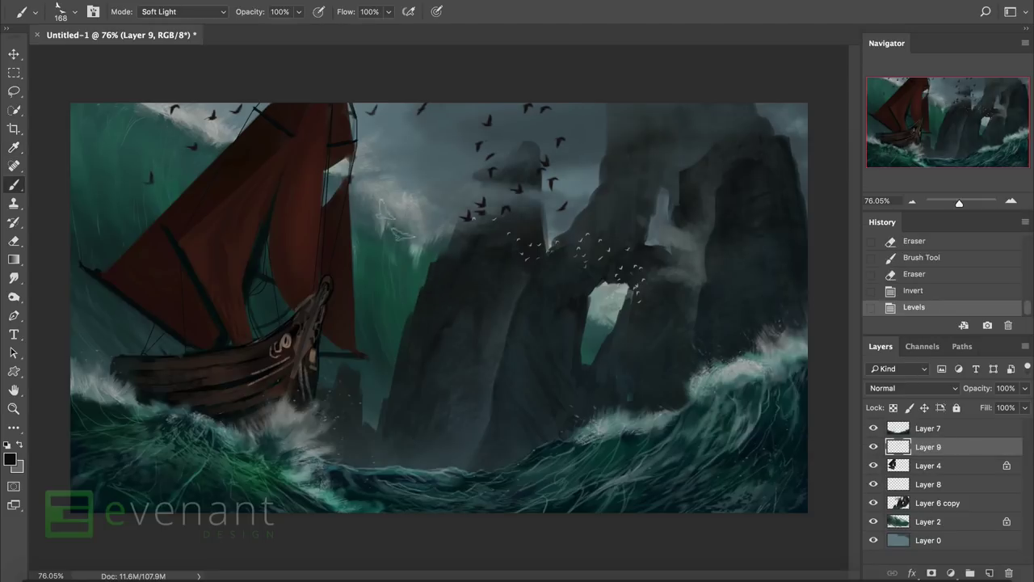
pyautogui.click(391, 214)
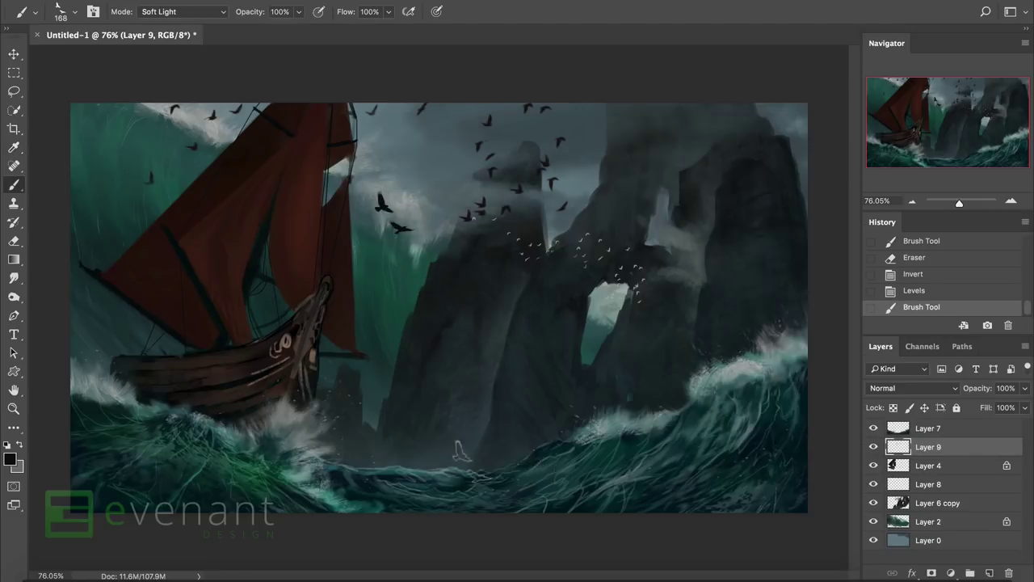
# Erase a stray bird, then lasso one bird near the sail and rotate it slightly.
pyautogui.click(13, 90)
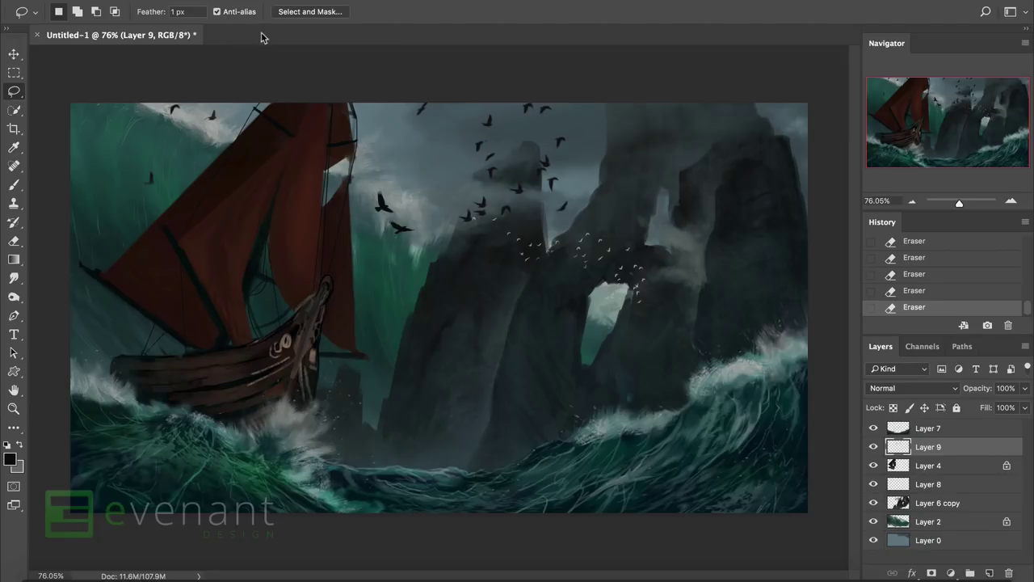
pyautogui.press('b')
pyautogui.moveTo(142, 230)
pyautogui.mouseDown()
pyautogui.moveTo(150, 234)
pyautogui.moveTo(138, 231)
pyautogui.mouseUp()
pyautogui.press('e')
pyautogui.moveTo(87, 202); pyautogui.dragTo(90, 221)
pyautogui.rightClick(90, 221)
pyautogui.click(116, 363)
pyautogui.moveTo(165, 305); pyautogui.dragTo(174, 312)
pyautogui.press('Return')
pyautogui.hotkey('ctrl', 'd')
pyautogui.click(930, 521)
# Apply a subtle Gaussian Blur to Layer 2.
pyautogui.click(347, 2)
pyautogui.moveTo(369, 131)
pyautogui.click(554, 199)
pyautogui.moveTo(835, 400); pyautogui.dragTo(807, 396)
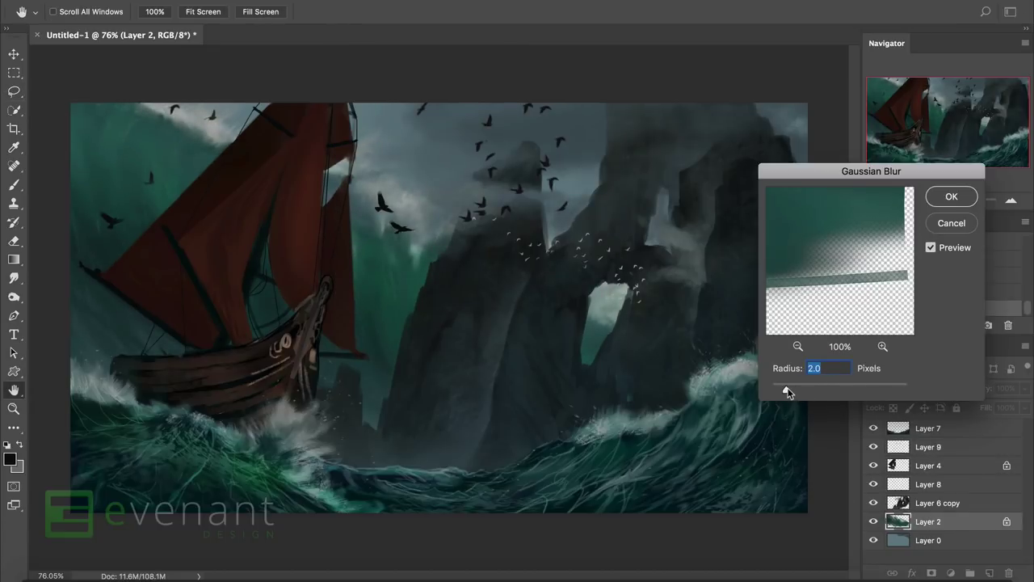
pyautogui.click(951, 196)
# Undo the Gaussian Blur on Layer 2.
pyautogui.click(938, 503)
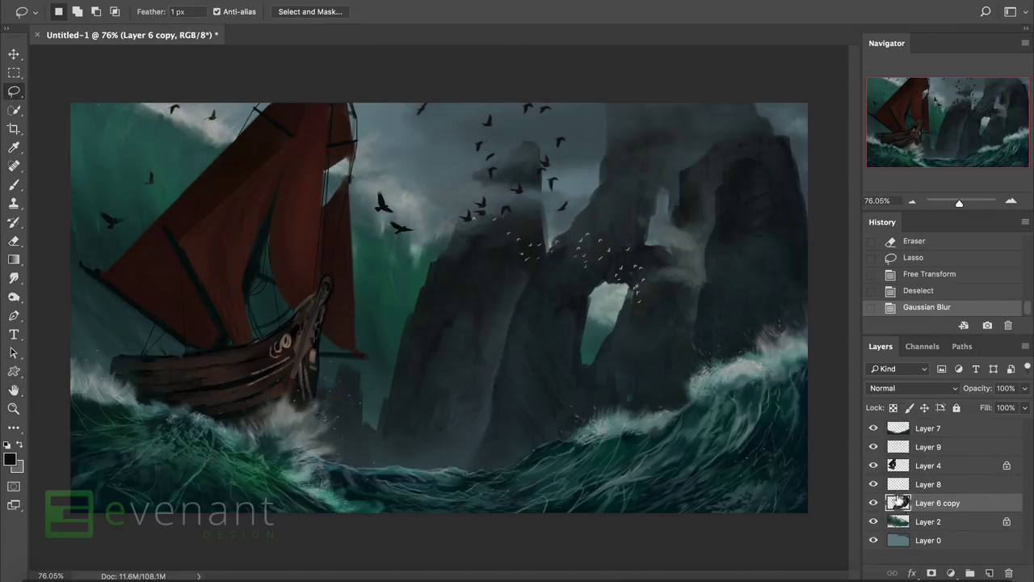
pyautogui.click(348, 2)
pyautogui.click(347, 2)
pyautogui.hotkey('ctrl', 'z')
pyautogui.hotkey('ctrl', 'f')
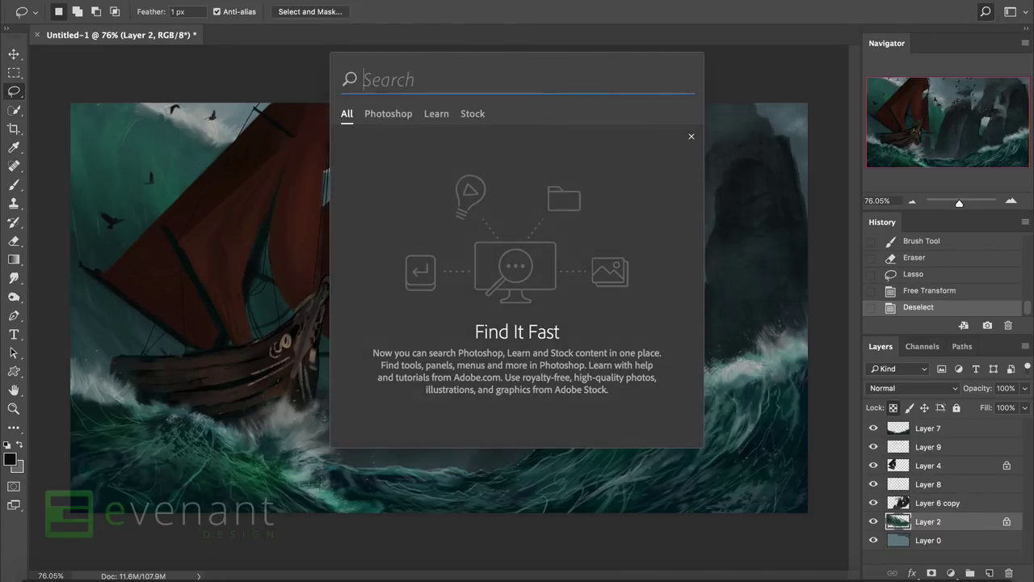
pyautogui.press('Escape')
pyautogui.click(907, 292)
pyautogui.click(912, 307)
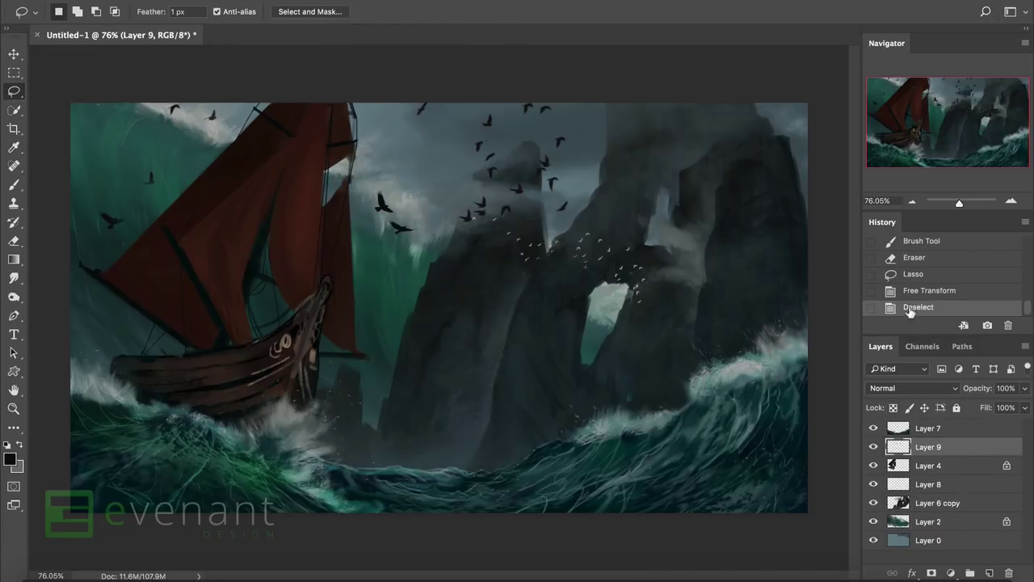
# Apply a 4.3 px Gaussian Blur to Layer 6 copy.
pyautogui.click(937, 503)
pyautogui.click(348, 1)
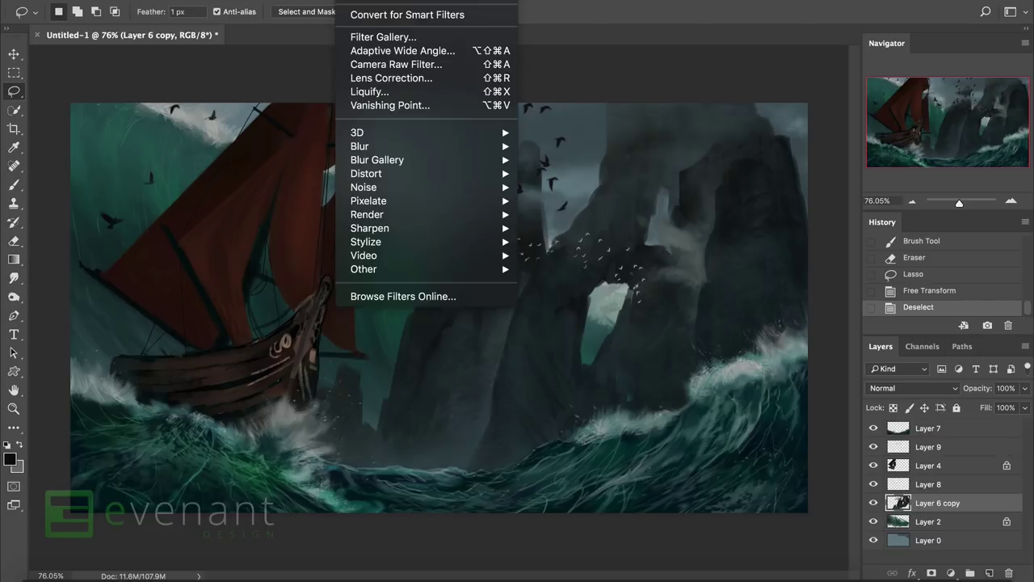
pyautogui.moveTo(363, 143)
pyautogui.click(566, 201)
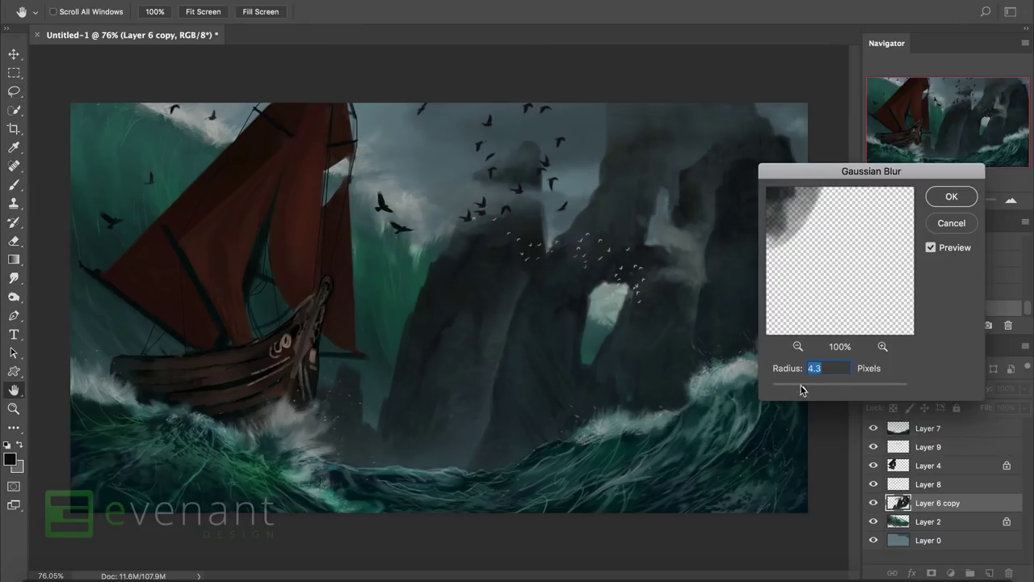
pyautogui.click(952, 196)
# Lasso the rock arch area on Layer 8 and reapply the blur there.
pyautogui.click(928, 484)
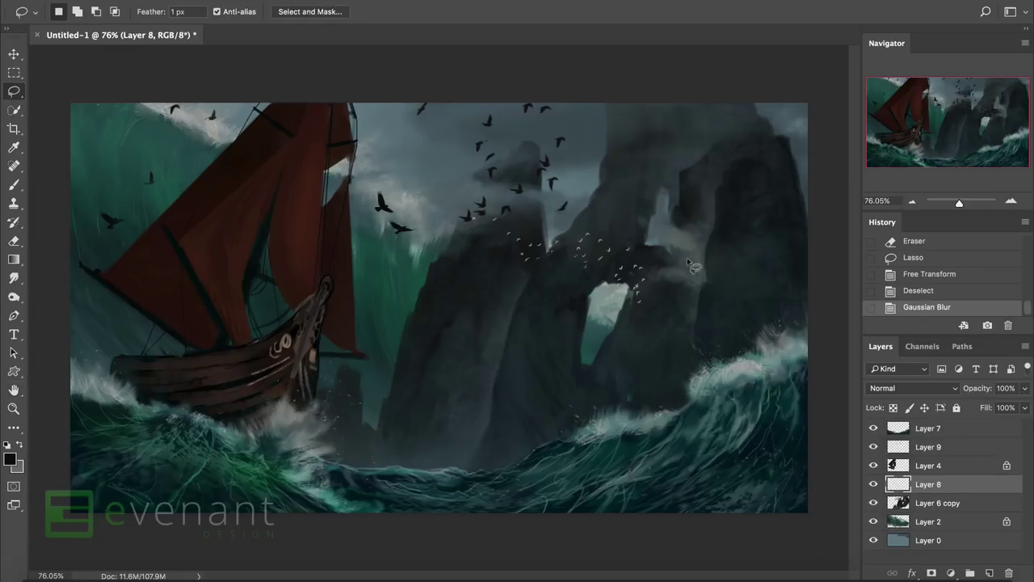
pyautogui.moveTo(692, 216)
pyautogui.mouseDown()
pyautogui.moveTo(481, 236)
pyautogui.moveTo(694, 217)
pyautogui.mouseUp()
pyautogui.hotkey('ctrl', 'f')
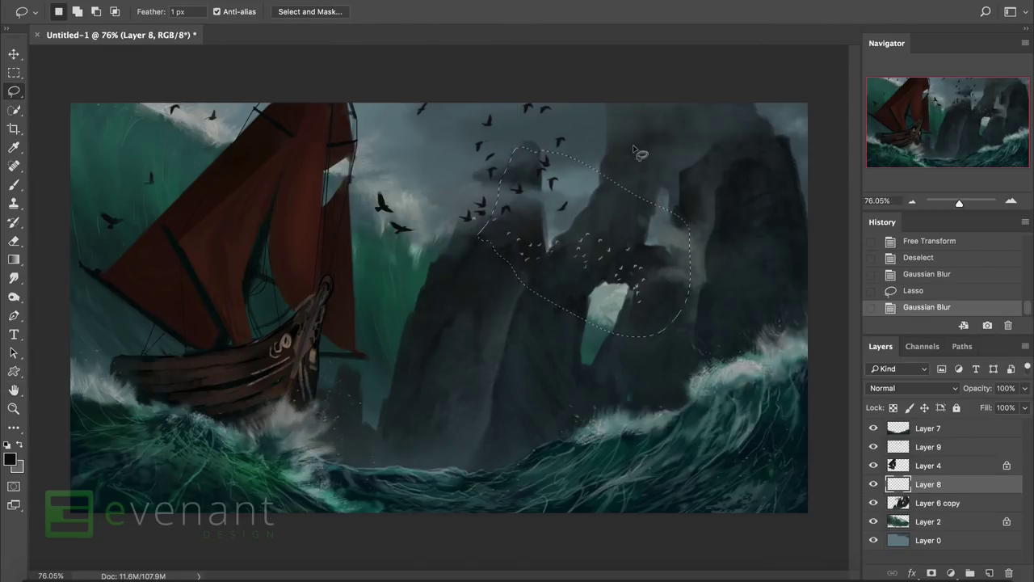
pyautogui.hotkey('ctrl', 'd')
# Soften several patches and a stroke across the waves on Layer 2 with the Blur Tool.
pyautogui.click(928, 522)
pyautogui.click(14, 296)
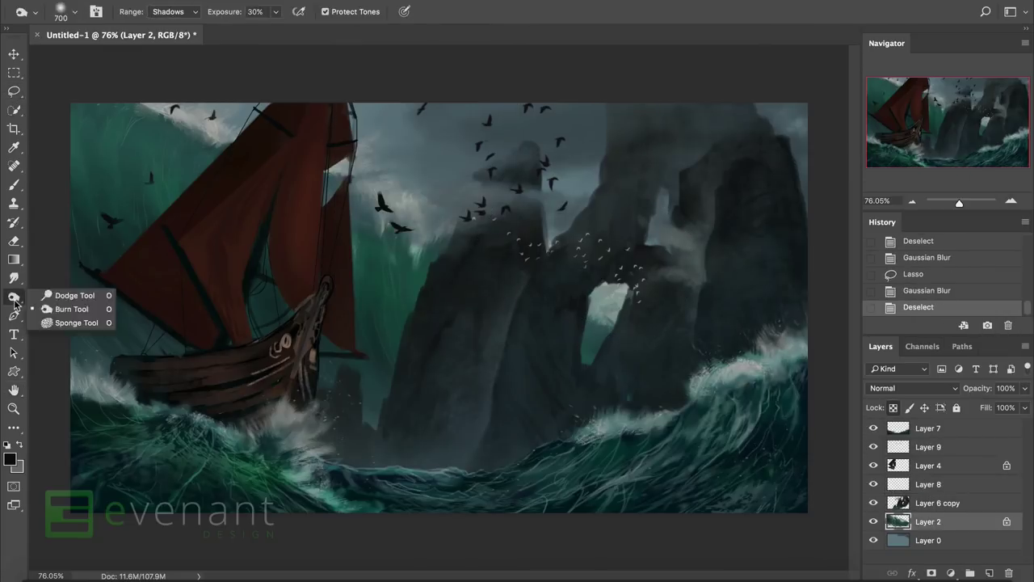
pyautogui.click(14, 278)
pyautogui.click(65, 291)
pyautogui.click(463, 475)
pyautogui.click(529, 466)
pyautogui.click(374, 466)
pyautogui.moveTo(373, 465); pyautogui.dragTo(467, 464)
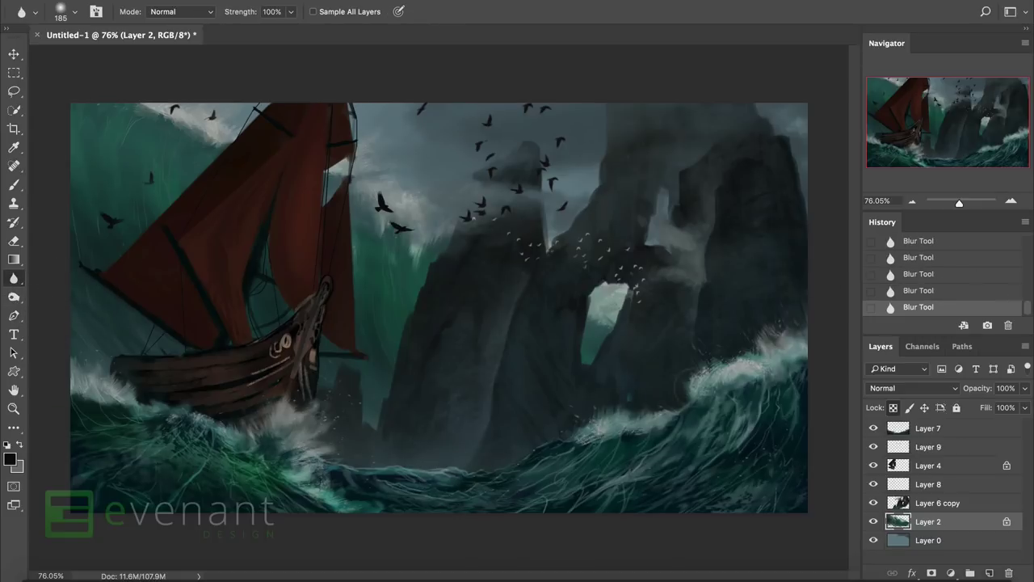
# Toggle Layer 8's visibility to compare, then make Layer 9 the active layer.
pyautogui.scroll(-3, 492, 286)
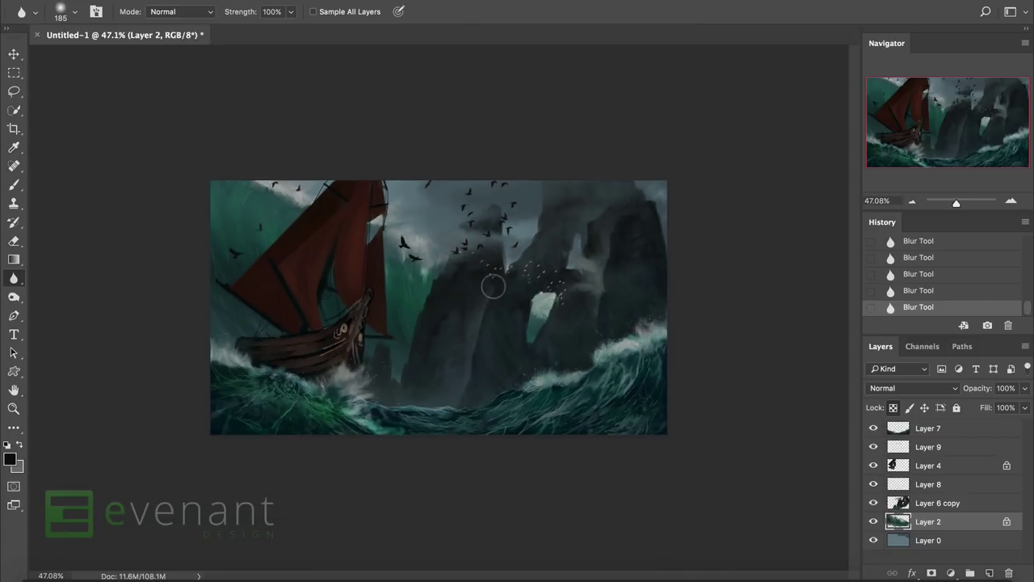
pyautogui.scroll(2, 576, 288)
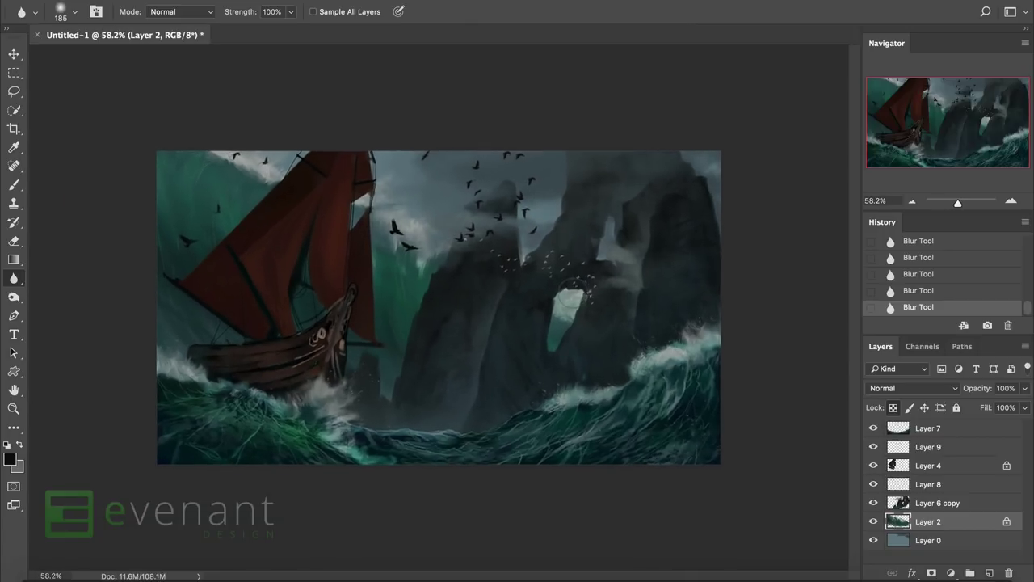
pyautogui.scroll(2, 593, 237)
pyautogui.scroll(-1, 589, 226)
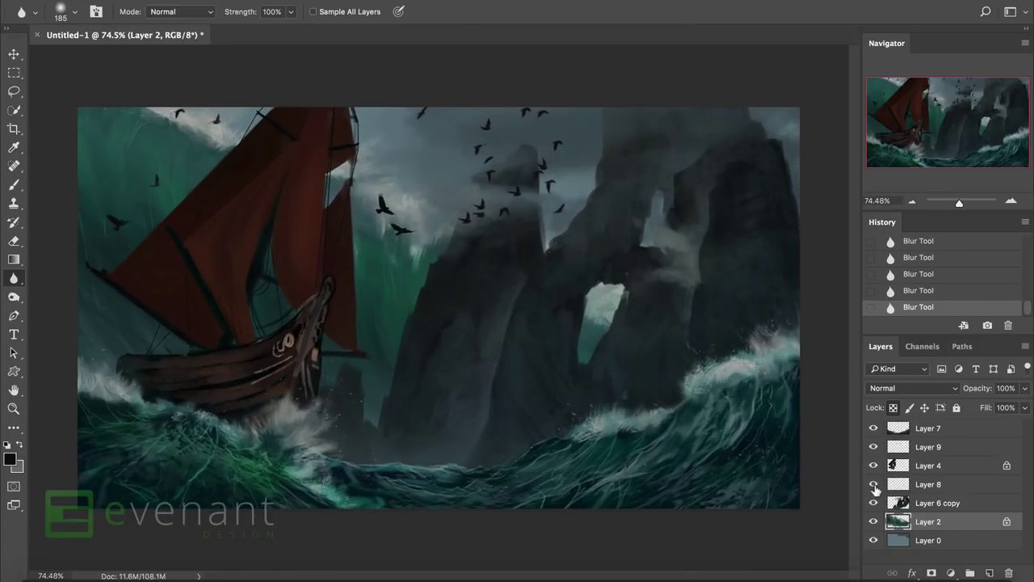
pyautogui.click(874, 484)
pyautogui.click(874, 447)
pyautogui.click(873, 447)
pyautogui.click(929, 447)
# Lasso the dark flock on Layer 9, then resize, rotate and move it above the rocks.
pyautogui.press('l')
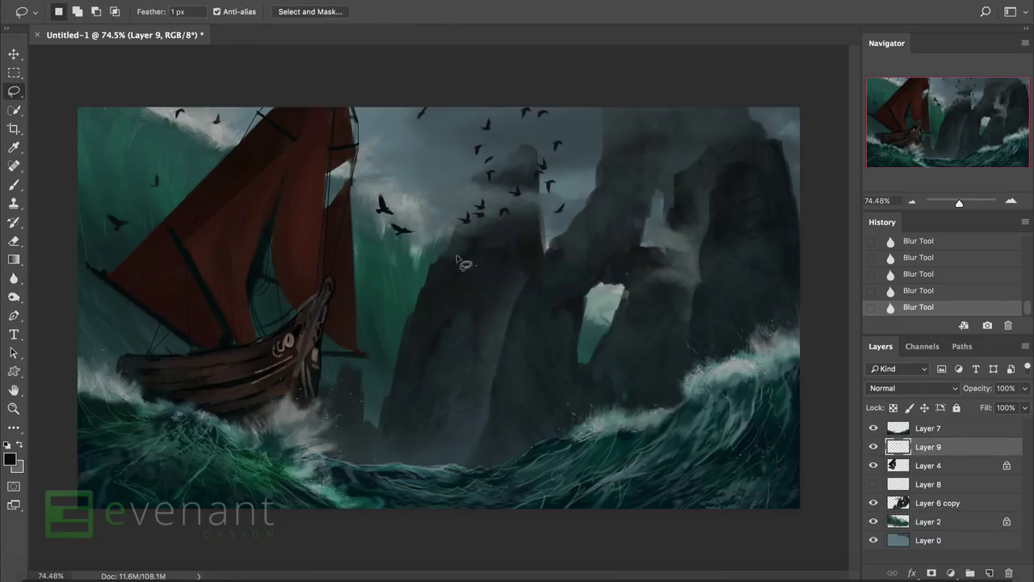
pyautogui.moveTo(443, 245); pyautogui.dragTo(526, 259)
pyautogui.rightClick(540, 194)
pyautogui.click(594, 340)
pyautogui.moveTo(635, 104); pyautogui.dragTo(554, 154)
pyautogui.moveTo(505, 222); pyautogui.dragTo(576, 257)
pyautogui.press('Return')
pyautogui.hotkey('ctrl', 'd')
# Show Layer 8 and darken its small birds with Levels, output white at 14.
pyautogui.click(874, 484)
pyautogui.click(930, 484)
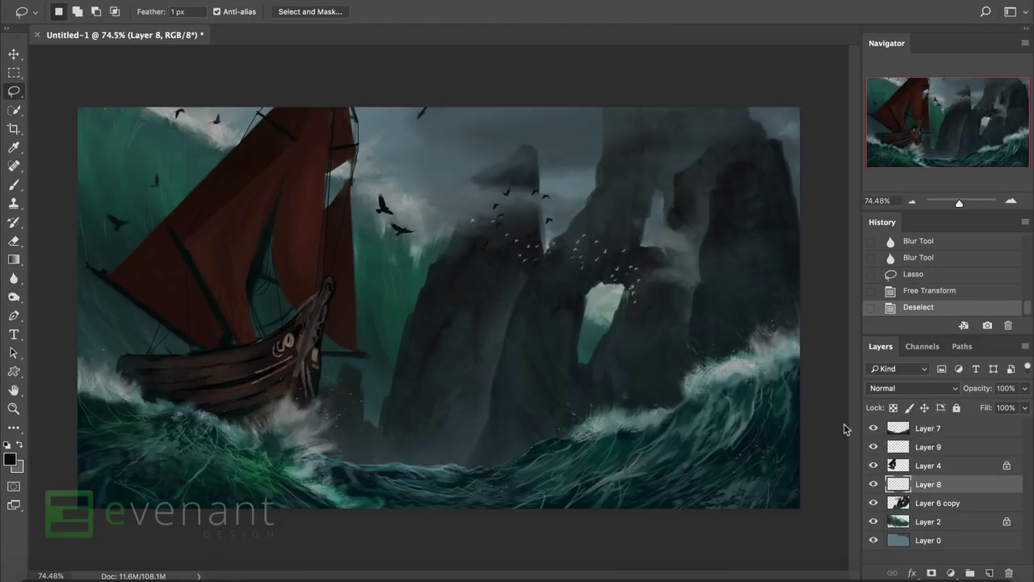
pyautogui.hotkey('ctrl', 'l')
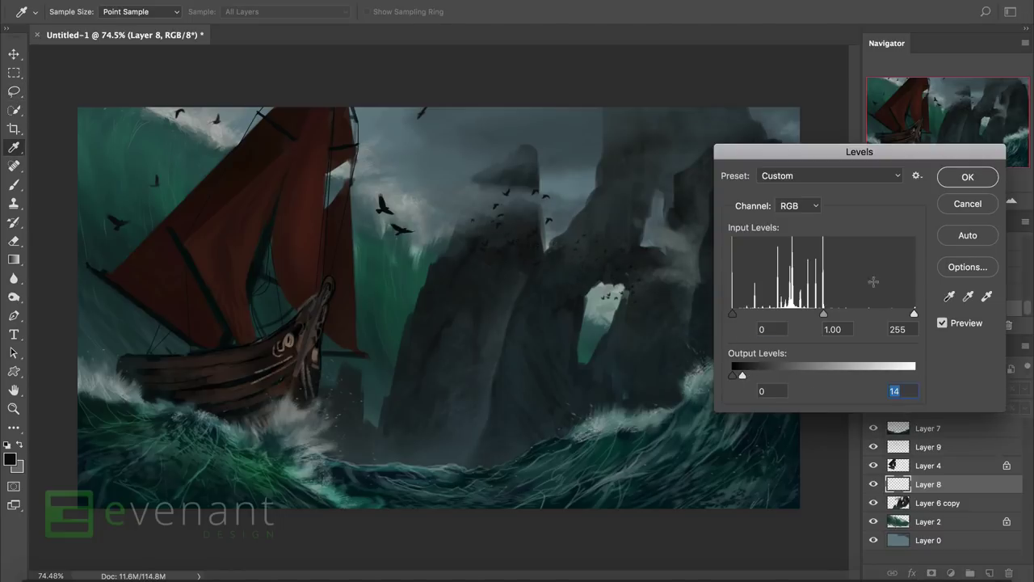
pyautogui.press('Return')
# Switch to a small 20 px brush and unlock Layer 4.
pyautogui.press('b')
pyautogui.hotkey('alt', ']')
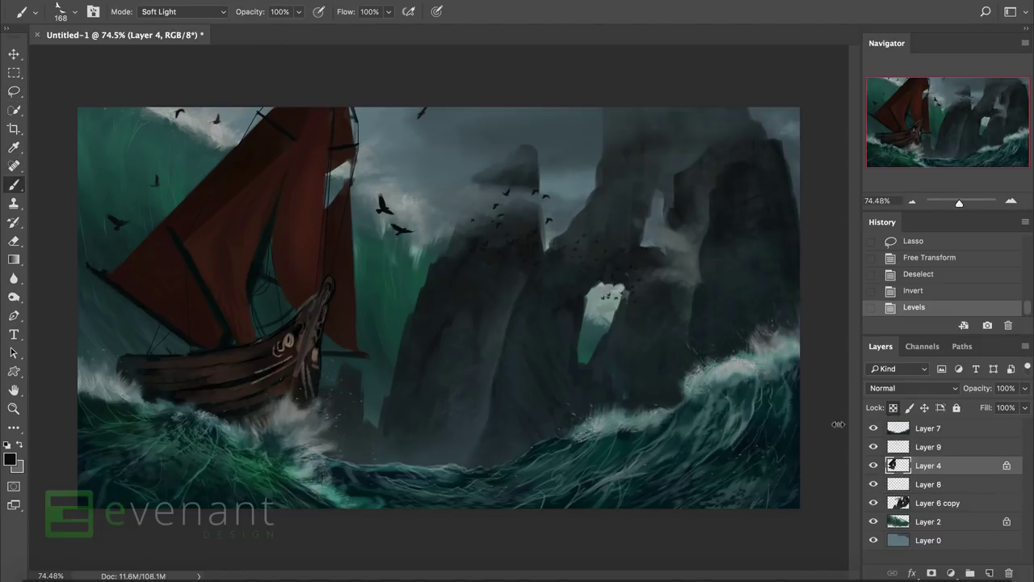
pyautogui.rightClick(612, 291)
pyautogui.click(585, 414)
pyautogui.press('Return')
pyautogui.press('/')
# Flip the canvas horizontally and clean up small marks near the mast and beside the sail.
pyautogui.click(14, 240)
pyautogui.rightClick(458, 227)
pyautogui.click(534, 416)
pyautogui.press('Return')
pyautogui.hotkey('ctrl', 'shift', 'h')
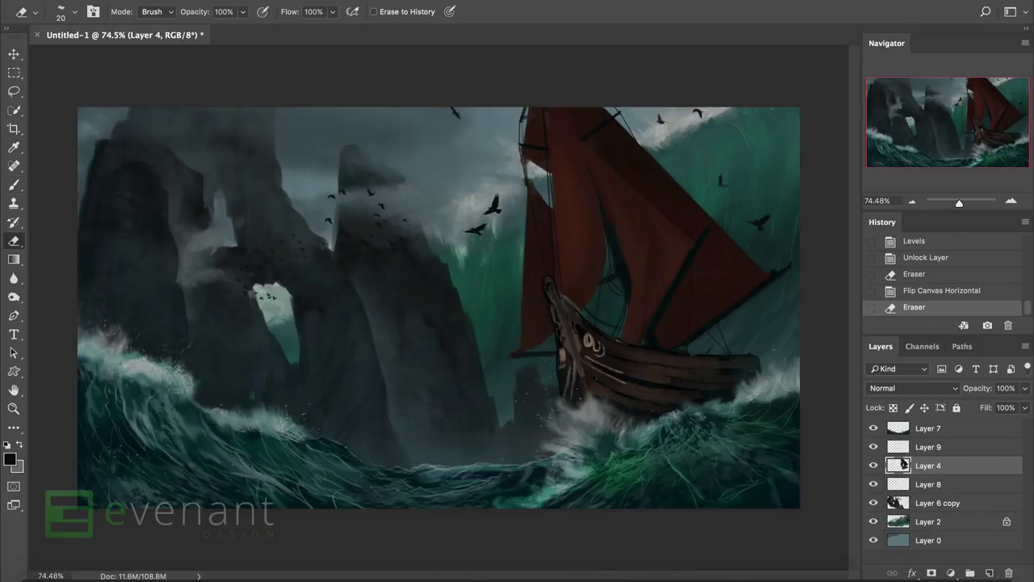
pyautogui.press('b')
pyautogui.click(525, 167)
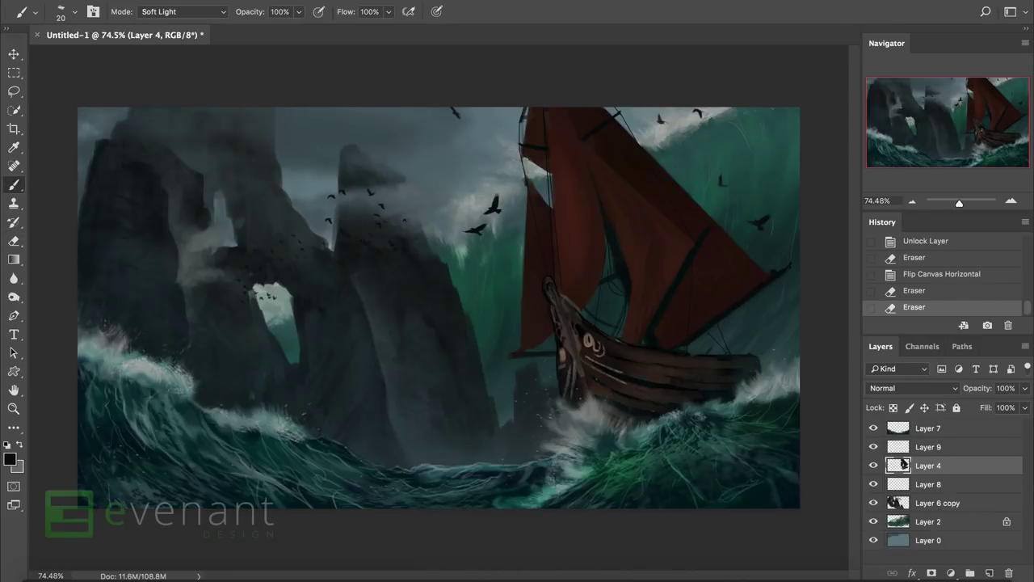
pyautogui.click(707, 178)
pyautogui.click(711, 182)
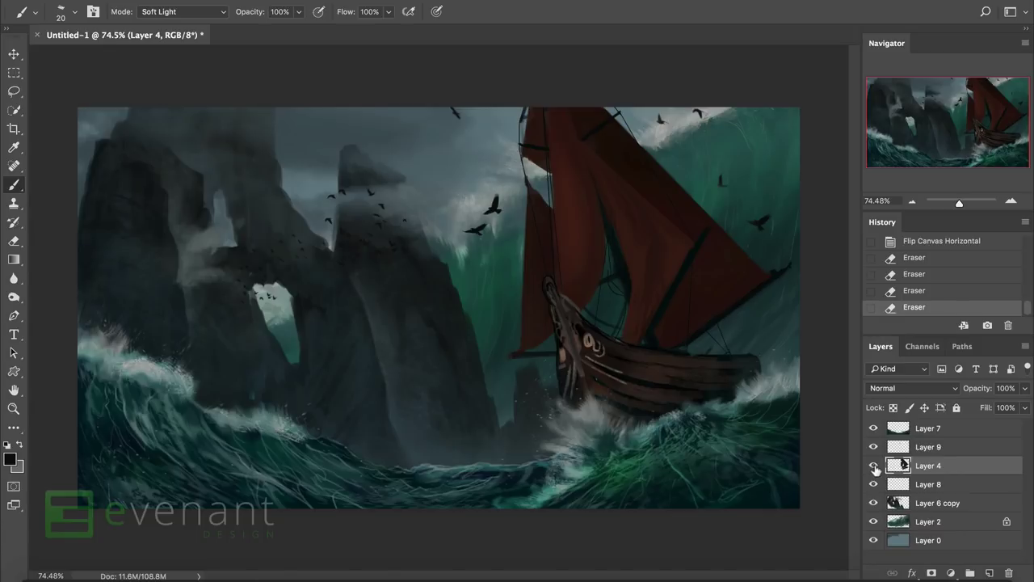
# Create a new empty Layer 10 above Layer 8.
pyautogui.click(877, 483)
pyautogui.click(989, 573)
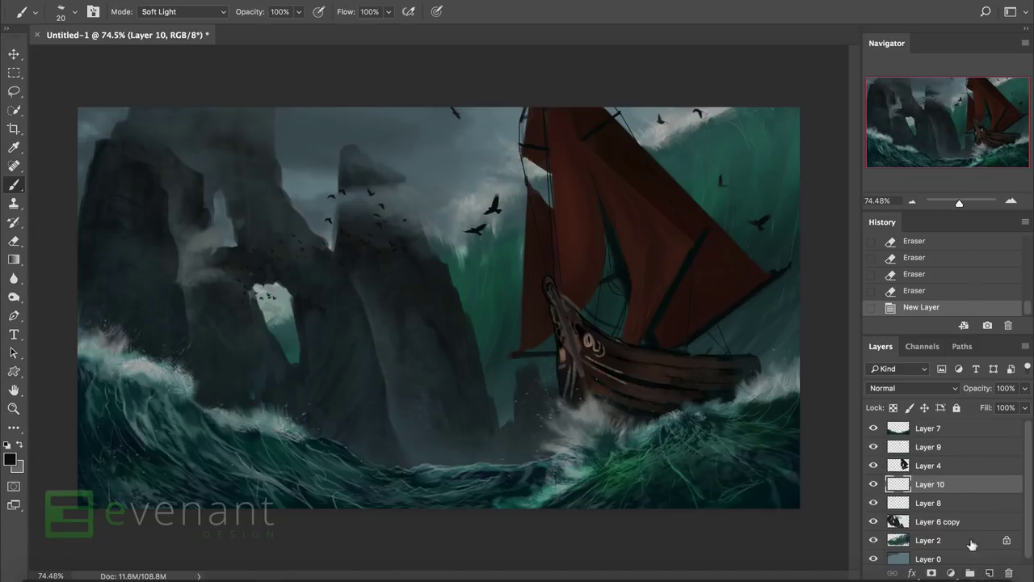
pyautogui.doubleClick(974, 429)
pyautogui.press('Escape')
# Lasso the small group of birds and Free Transform them on Layer 9.
pyautogui.press('l')
pyautogui.moveTo(467, 238)
pyautogui.mouseDown()
pyautogui.moveTo(475, 246)
pyautogui.moveTo(605, 224)
pyautogui.moveTo(657, 151)
pyautogui.moveTo(592, 160)
pyautogui.mouseUp()
pyautogui.rightClick(475, 247)
pyautogui.click(533, 383)
pyautogui.click(623, 192)
pyautogui.hotkey('alt', '[')
pyautogui.rightClick(491, 231)
pyautogui.click(534, 361)
pyautogui.press('Return')
pyautogui.hotkey('ctrl', 'd')
# Restore the bird selection and move the birds down beside the sail.
pyautogui.rightClick(568, 177)
pyautogui.press('Escape')
pyautogui.hotkey('ctrl', 'z')
pyautogui.rightClick(531, 199)
pyautogui.click(566, 346)
pyautogui.moveTo(541, 185)
pyautogui.mouseDown()
pyautogui.moveTo(544, 371)
pyautogui.moveTo(532, 326)
pyautogui.mouseUp()
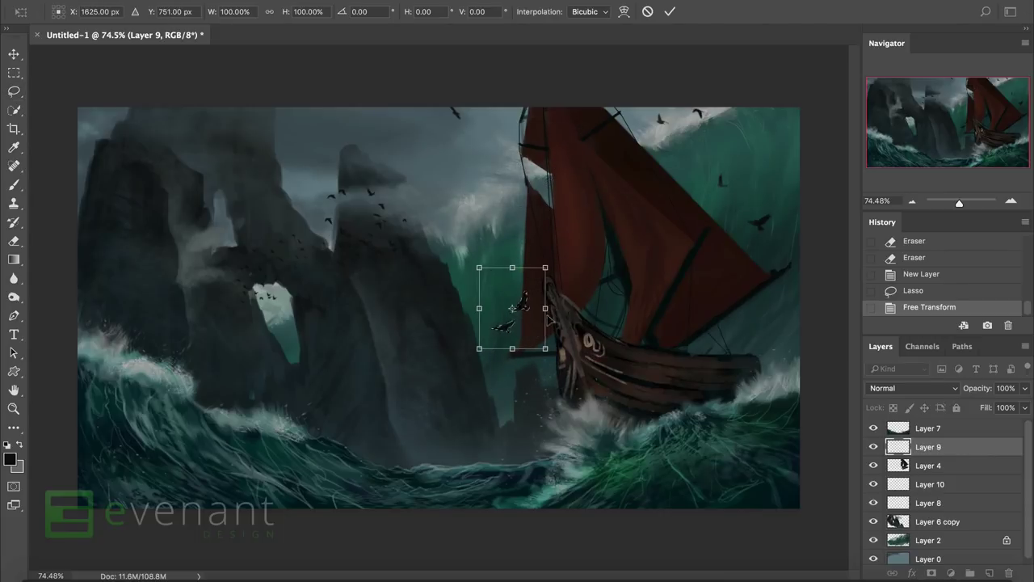
pyautogui.press('Return')
pyautogui.hotkey('ctrl', 'd')
pyautogui.hotkey('ctrl', 'alt', 'z')
pyautogui.hotkey('ctrl', 'alt', 'z')
pyautogui.hotkey('ctrl', 'd')
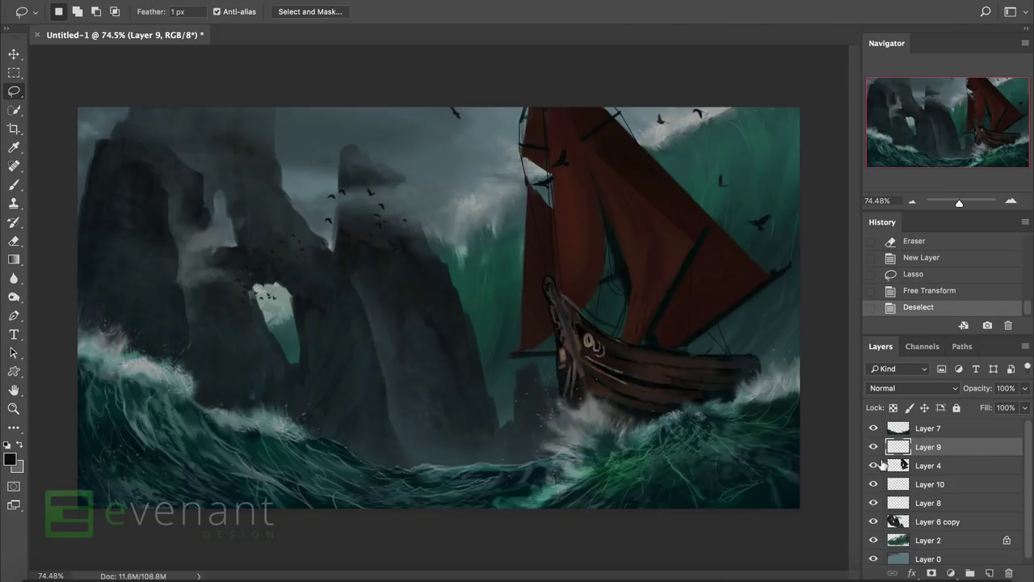
# Paint Soft Light shading around the ship's bow on Layer 10.
pyautogui.click(904, 484)
pyautogui.press('b')
pyautogui.rightClick(558, 249)
pyautogui.press('Escape')
pyautogui.moveTo(566, 253)
pyautogui.mouseDown()
pyautogui.moveTo(551, 349)
pyautogui.moveTo(619, 358)
pyautogui.mouseUp()
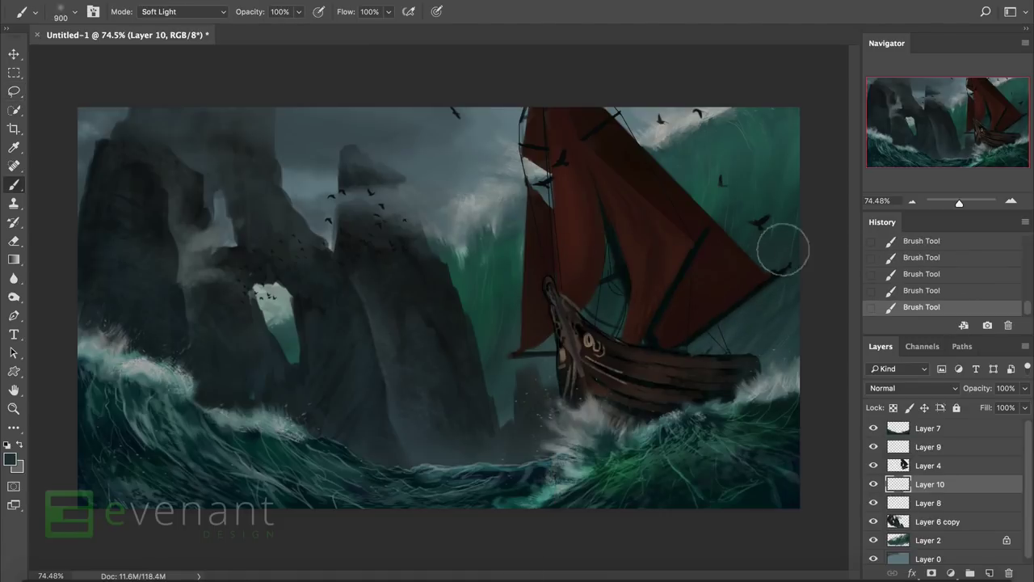
# Lock Layer 4's transparency, paint shading across the red sail, and reset the brush to Normal.
pyautogui.click(904, 466)
pyautogui.click(892, 407)
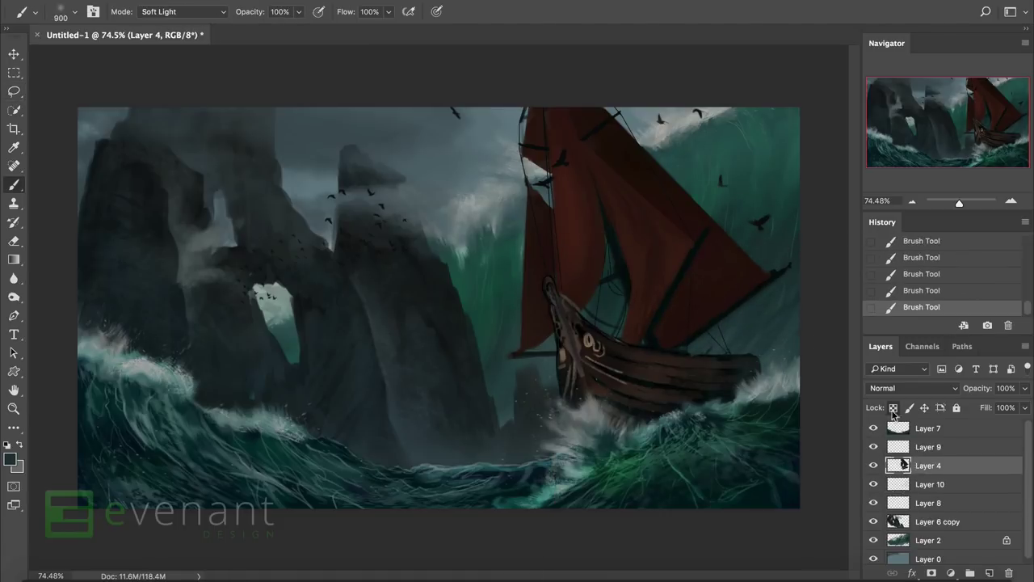
pyautogui.moveTo(766, 364)
pyautogui.mouseDown()
pyautogui.moveTo(692, 363)
pyautogui.moveTo(797, 365)
pyautogui.mouseUp()
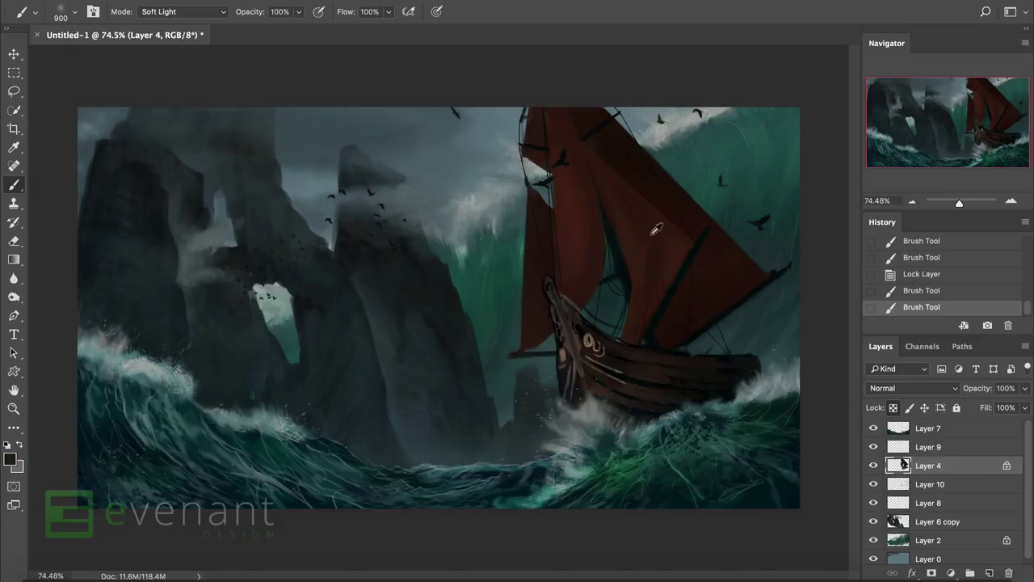
pyautogui.keyDown('alt'); pyautogui.click(561, 212); pyautogui.keyUp('alt')
pyautogui.moveTo(561, 213); pyautogui.dragTo(682, 242)
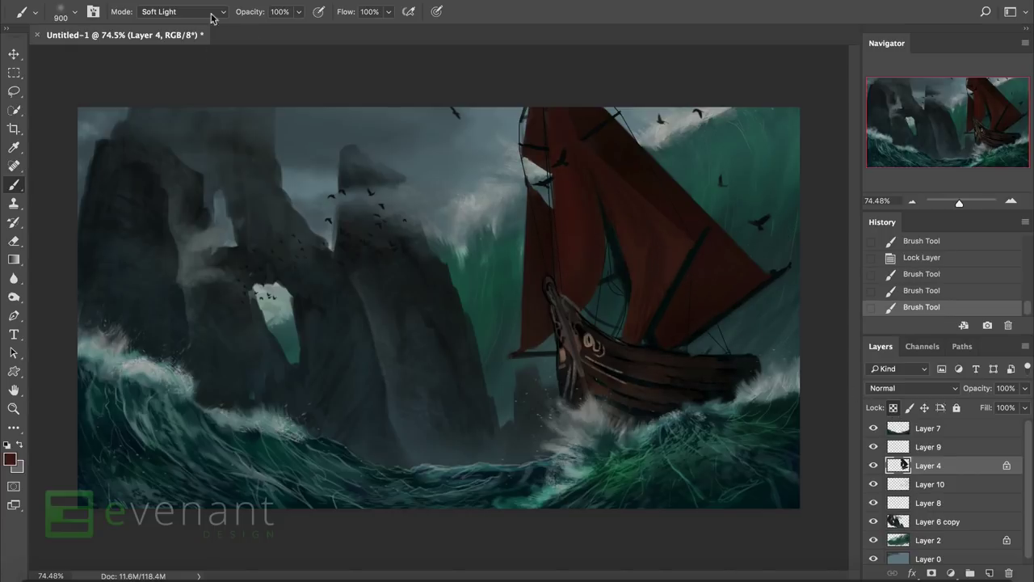
pyautogui.click(207, 11)
pyautogui.click(161, 7)
# Brighten the red sail with the Dodge tool (Midtones, 88%), then undo the stroke.
pyautogui.click(14, 297)
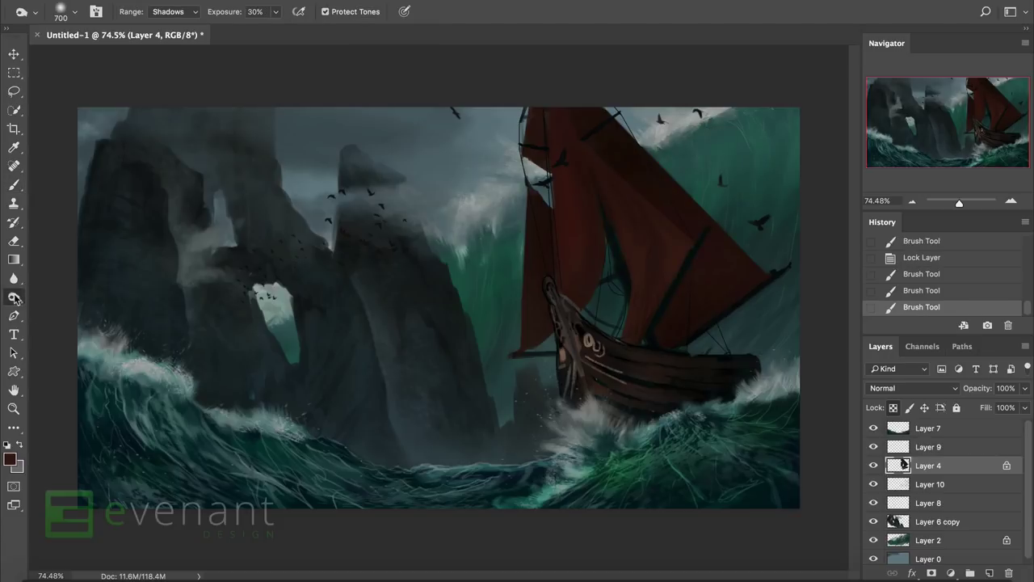
pyautogui.rightClick(17, 300)
pyautogui.click(57, 313)
pyautogui.moveTo(554, 126)
pyautogui.mouseDown()
pyautogui.moveTo(640, 228)
pyautogui.moveTo(740, 274)
pyautogui.moveTo(683, 314)
pyautogui.moveTo(751, 317)
pyautogui.mouseUp()
pyautogui.hotkey('ctrl', 'z')
pyautogui.hotkey('ctrl', 'z')
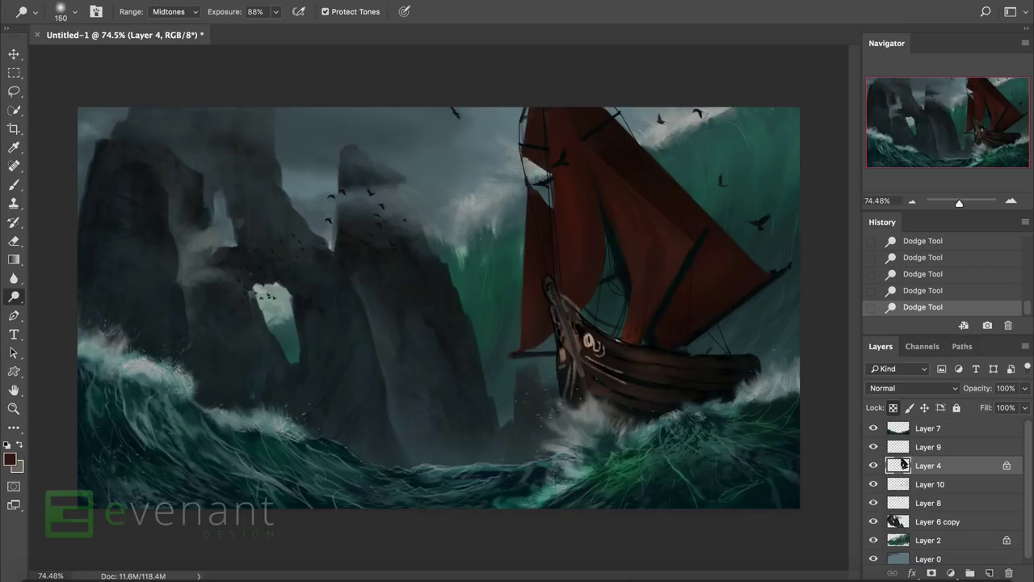
pyautogui.hotkey('ctrl', 'z')
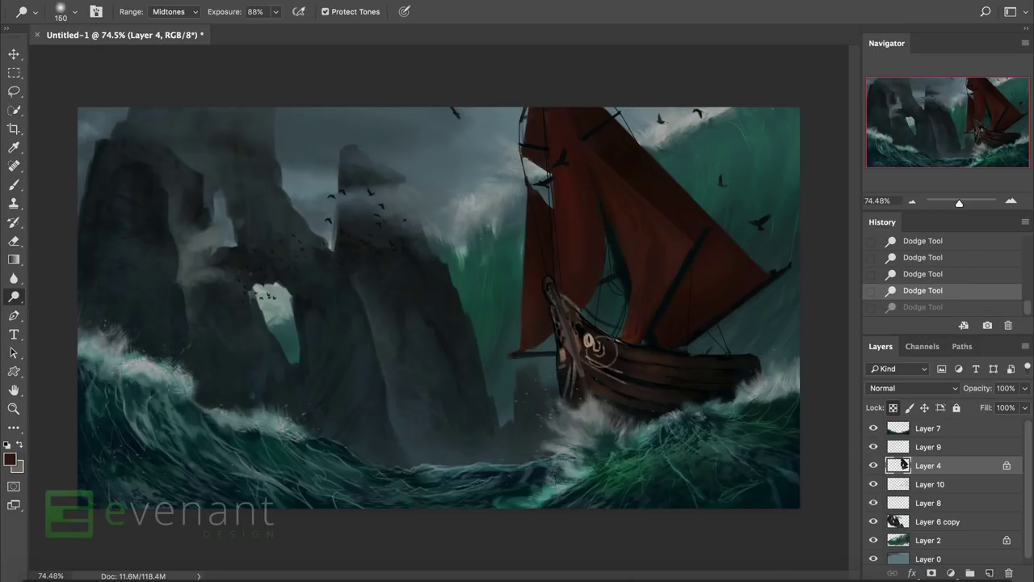
# Pick a 20 px brush, select wave Layer 7, and redo the undone brush strokes.
pyautogui.press('b')
pyautogui.hotkey('ctrl', '-')
pyautogui.rightClick(586, 309)
pyautogui.doubleClick(631, 445)
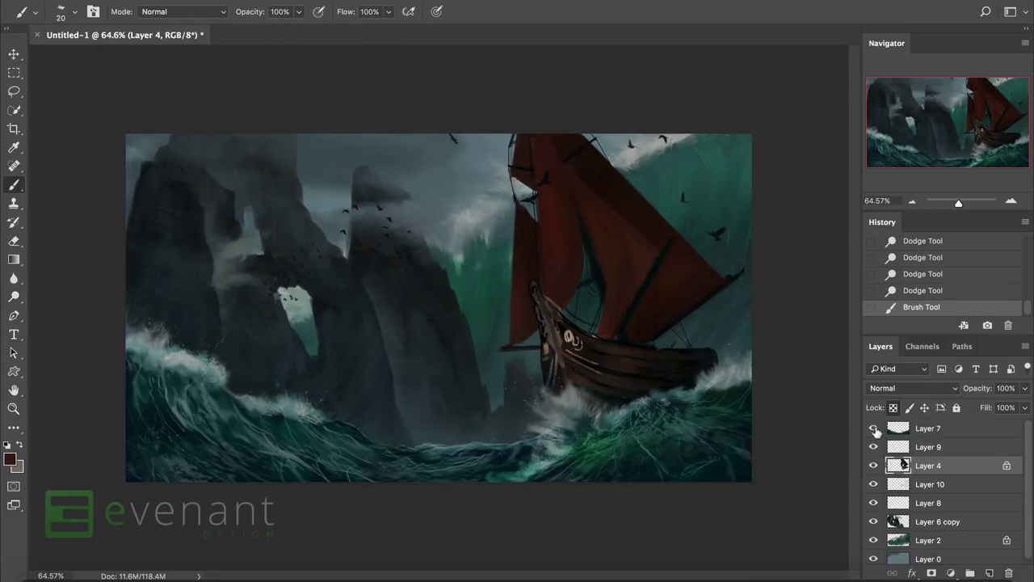
pyautogui.click(926, 293)
pyautogui.click(913, 428)
pyautogui.hotkey('ctrl', 'shift', 'z')
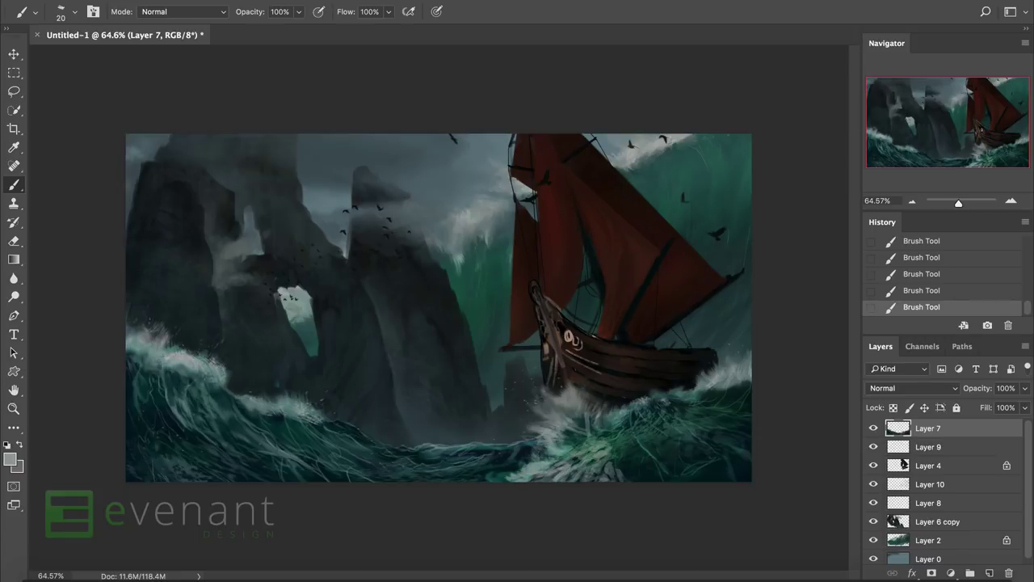
# Sample a teal from the waves and paint light foam streaks across the left and right waves.
pyautogui.click(14, 297)
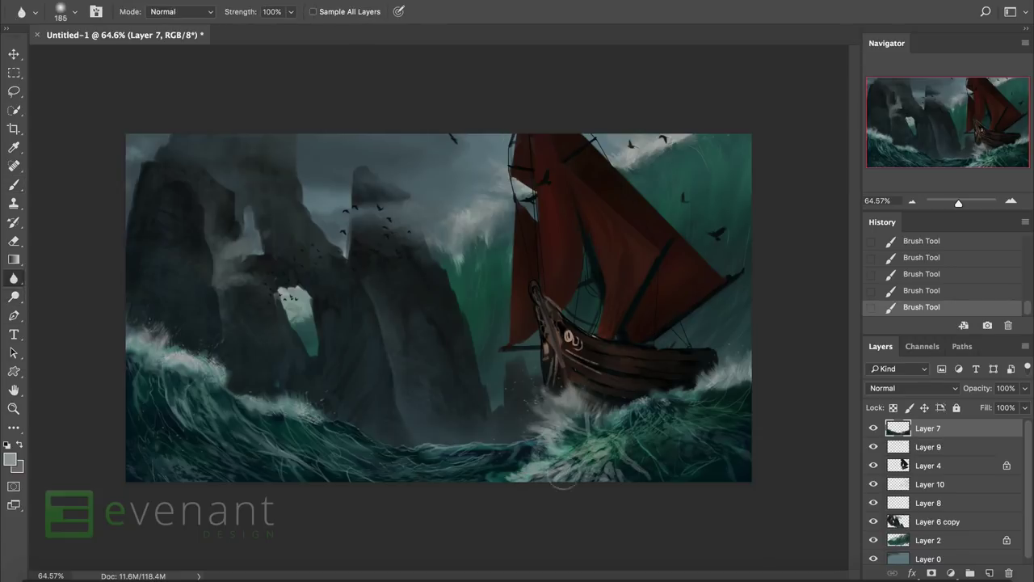
pyautogui.press('b')
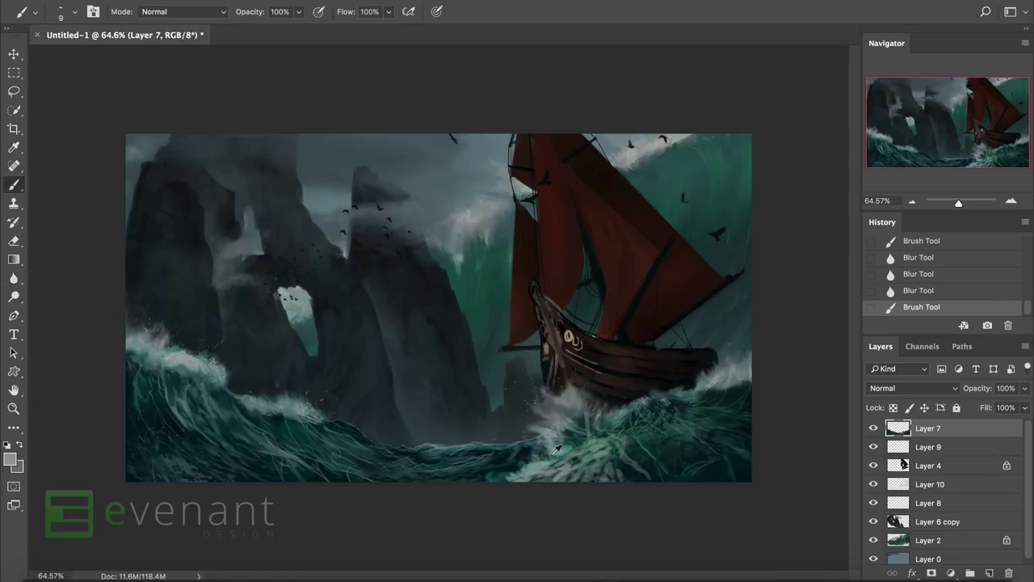
pyautogui.keyDown('alt'); pyautogui.click(550, 457); pyautogui.keyUp('alt')
pyautogui.moveTo(602, 463)
pyautogui.mouseDown()
pyautogui.moveTo(638, 440)
pyautogui.moveTo(590, 478)
pyautogui.moveTo(614, 473)
pyautogui.mouseUp()
pyautogui.moveTo(420, 472)
pyautogui.mouseDown()
pyautogui.moveTo(459, 464)
pyautogui.moveTo(375, 462)
pyautogui.moveTo(356, 449)
pyautogui.moveTo(370, 465)
pyautogui.mouseUp()
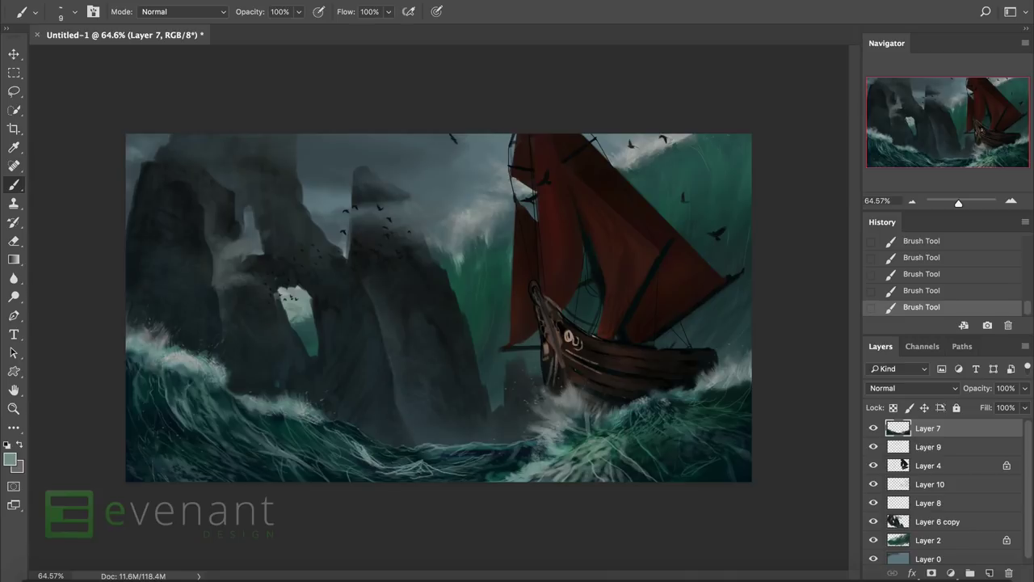
pyautogui.moveTo(323, 423); pyautogui.dragTo(354, 459)
pyautogui.moveTo(239, 425); pyautogui.dragTo(215, 390)
pyautogui.moveTo(254, 446); pyautogui.dragTo(197, 380)
pyautogui.moveTo(218, 428); pyautogui.dragTo(199, 385)
pyautogui.moveTo(611, 441); pyautogui.dragTo(634, 410)
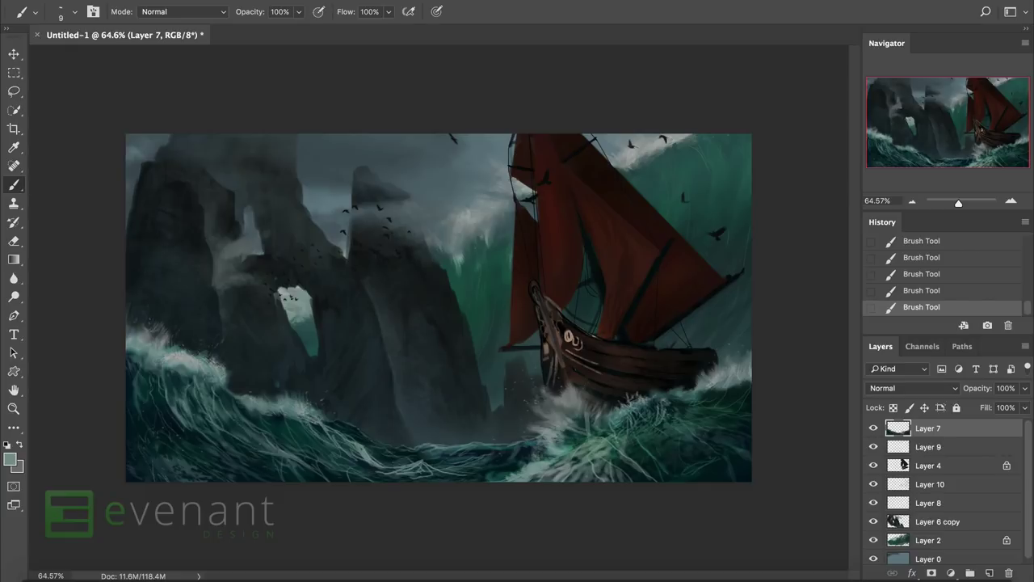
pyautogui.moveTo(749, 394)
pyautogui.mouseDown()
pyautogui.moveTo(708, 409)
pyautogui.moveTo(755, 418)
pyautogui.mouseUp()
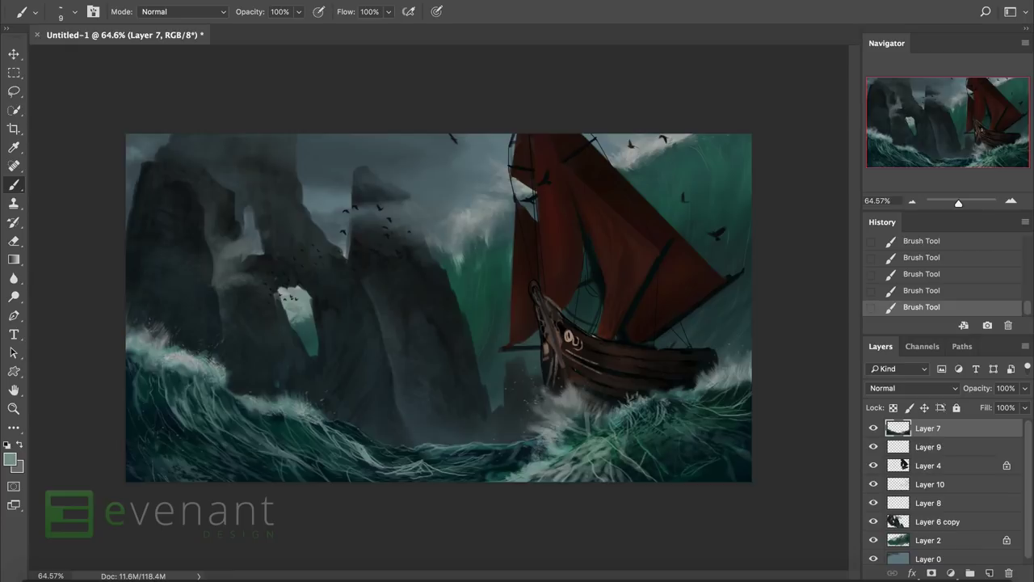
# Sample darker teals and paint thin 7 px streaks on the waves near the bow.
pyautogui.keyDown('alt'); pyautogui.click(538, 450); pyautogui.keyUp('alt')
pyautogui.keyDown('alt'); pyautogui.click(670, 411); pyautogui.keyUp('alt')
pyautogui.rightClick(622, 450)
pyautogui.click(622, 450)
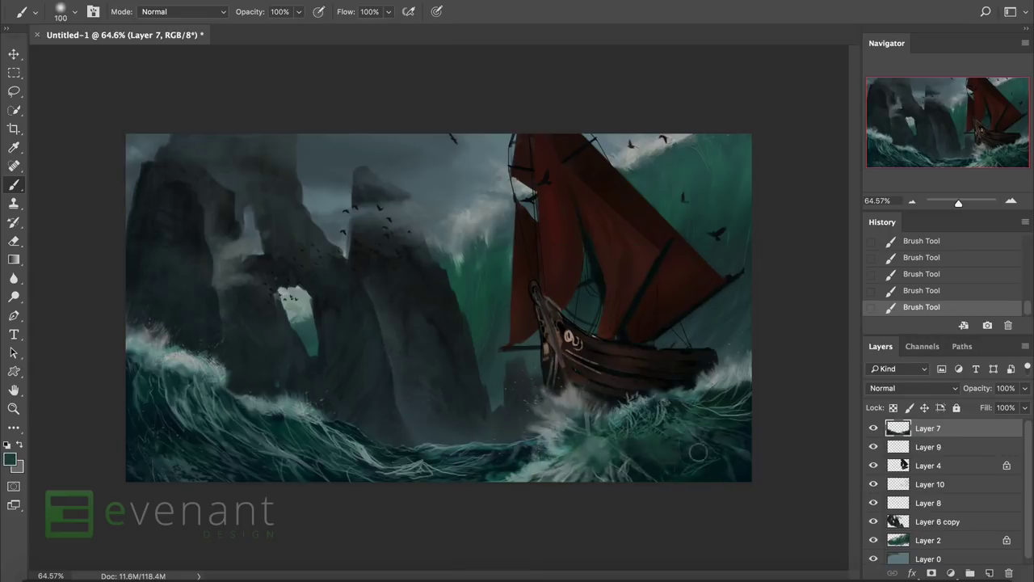
pyautogui.keyDown('alt'); pyautogui.click(668, 463); pyautogui.keyUp('alt')
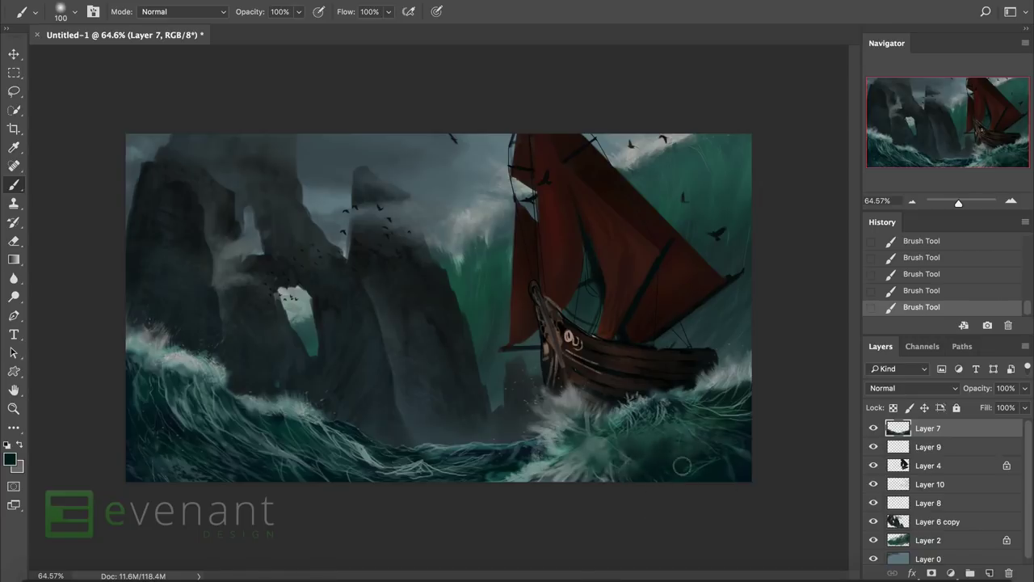
pyautogui.rightClick(679, 441)
pyautogui.doubleClick(628, 422)
pyautogui.moveTo(625, 421)
pyautogui.mouseDown()
pyautogui.moveTo(656, 443)
pyautogui.moveTo(750, 457)
pyautogui.moveTo(679, 457)
pyautogui.mouseUp()
pyautogui.moveTo(682, 433); pyautogui.dragTo(645, 445)
pyautogui.moveTo(752, 437); pyautogui.dragTo(709, 441)
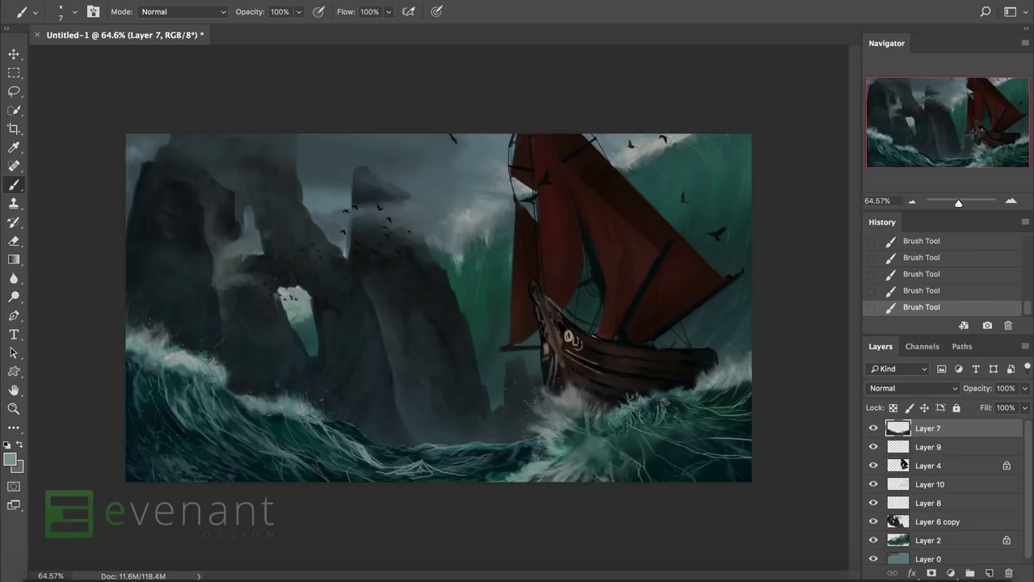
# Switch to the 175 px soft brush in Color Dodge mode, then undo the last stroke.
pyautogui.rightClick(464, 327)
pyautogui.doubleClick(488, 485)
pyautogui.click(186, 12)
pyautogui.click(178, 60)
pyautogui.keyDown('alt'); pyautogui.click(631, 443); pyautogui.keyUp('alt')
pyautogui.hotkey('ctrl', 'z')
pyautogui.hotkey('ctrl', 'z')
pyautogui.hotkey('ctrl', 'z')
# Set the brush blending to Lighten and paint a lightening stroke on the waves.
pyautogui.click(186, 12)
pyautogui.click(162, 9)
pyautogui.click(186, 11)
pyautogui.click(161, 6)
pyautogui.click(647, 411)
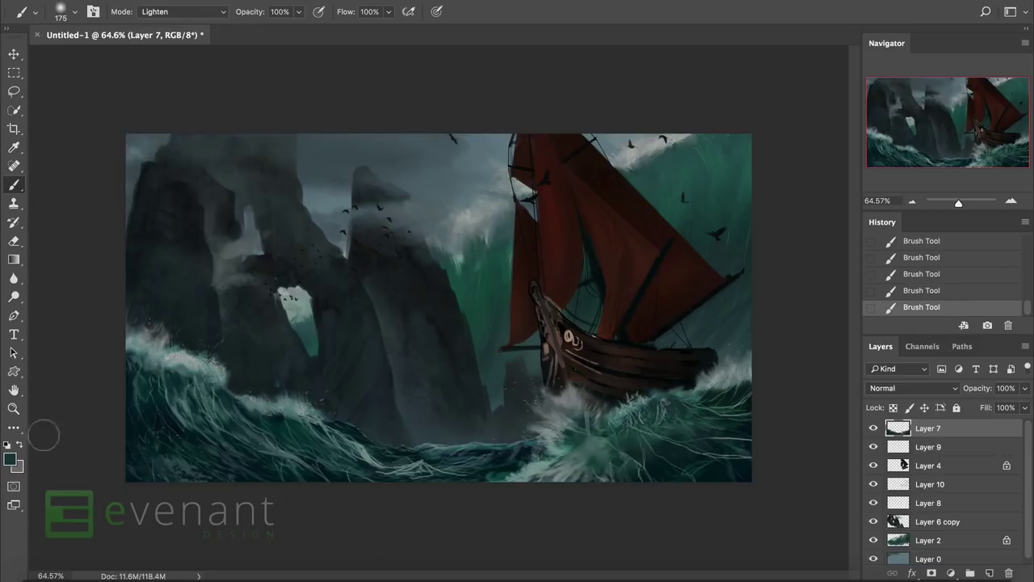
# Shift the foreground colour toward green and pick the 900 px soft brush.
pyautogui.click(9, 458)
pyautogui.click(718, 267)
pyautogui.press('Return')
pyautogui.rightClick(204, 359)
pyautogui.doubleClick(240, 457)
# With Layer 7's transparency locked, shift the waves toward green with Color Balance and Levels.
pyautogui.press('/')
pyautogui.hotkey('ctrl', 'b')
pyautogui.moveTo(707, 353); pyautogui.dragTo(730, 353)
pyautogui.click(860, 315)
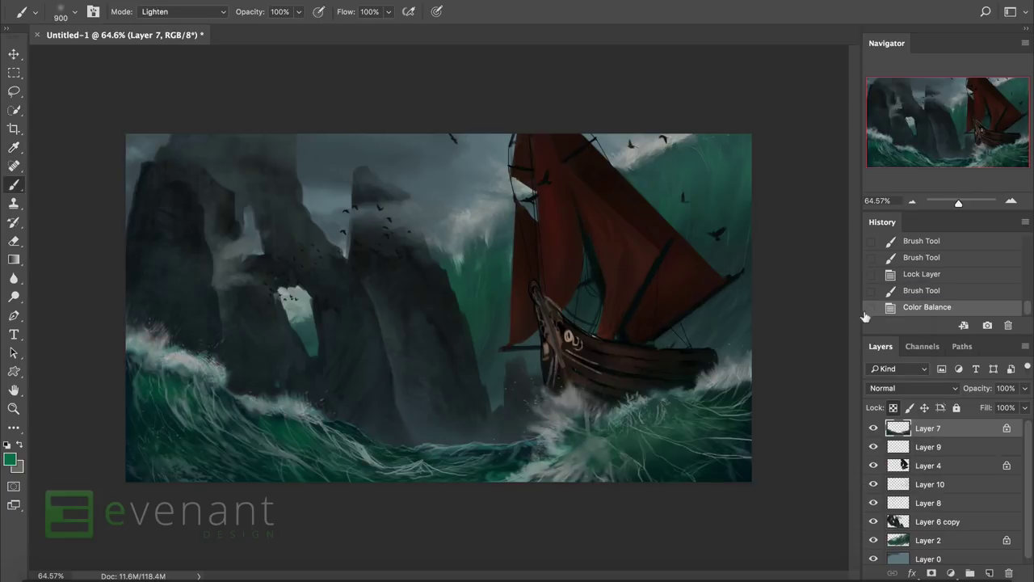
pyautogui.hotkey('ctrl', 'l')
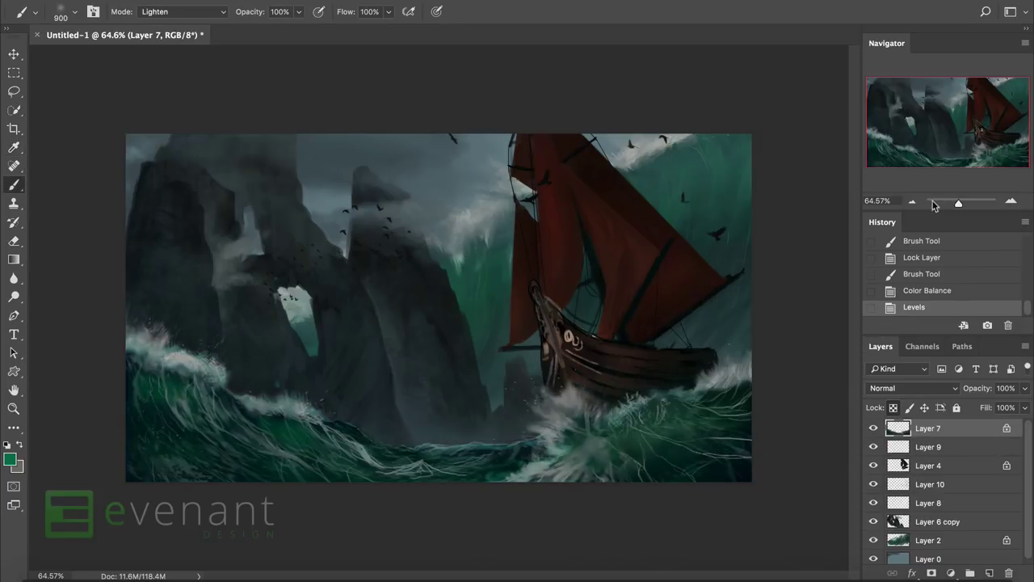
pyautogui.press('Return')
pyautogui.press('b')
pyautogui.press('/')
# Sample a light grey and brighten the foam on the left waves, around the bow, and below the ship.
pyautogui.keyDown('alt'); pyautogui.click(233, 343); pyautogui.keyUp('alt')
pyautogui.moveTo(170, 347); pyautogui.dragTo(267, 380)
pyautogui.moveTo(202, 388); pyautogui.dragTo(242, 396)
pyautogui.moveTo(146, 380); pyautogui.dragTo(170, 388)
pyautogui.moveTo(598, 412); pyautogui.dragTo(566, 379)
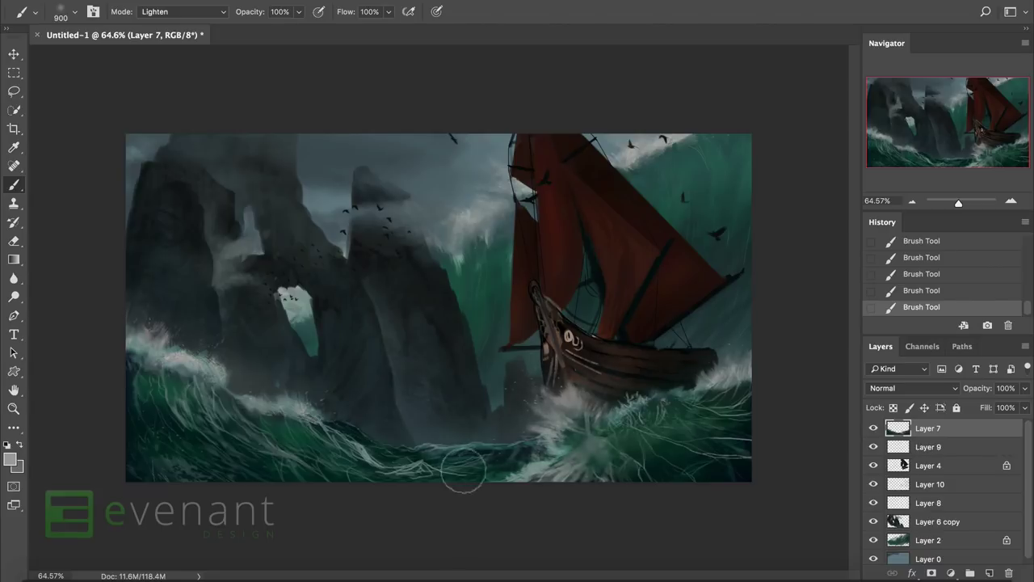
pyautogui.moveTo(501, 444); pyautogui.dragTo(392, 434)
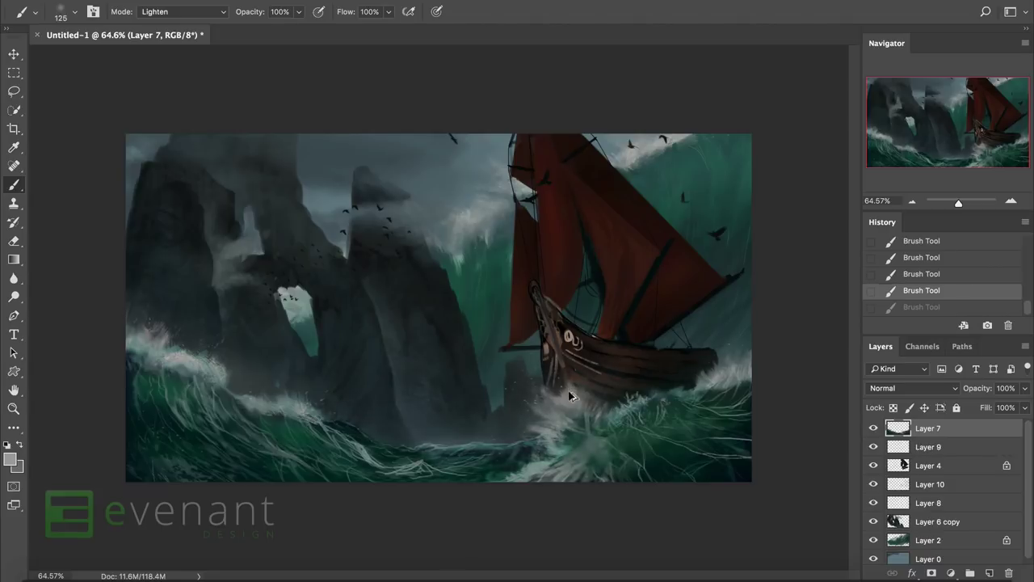
pyautogui.moveTo(482, 396)
pyautogui.mouseDown()
pyautogui.moveTo(424, 430)
pyautogui.moveTo(469, 393)
pyautogui.moveTo(499, 417)
pyautogui.mouseUp()
pyautogui.moveTo(523, 341)
pyautogui.mouseDown()
pyautogui.moveTo(530, 423)
pyautogui.moveTo(413, 432)
pyautogui.mouseUp()
pyautogui.rightClick(413, 433)
pyautogui.scroll(-1, 534, 460)
# Dab spray near the right wave and beside the sail with a 300 px spray brush.
pyautogui.doubleClick(463, 531)
pyautogui.press('h')
pyautogui.keyDown('alt'); pyautogui.click(333, 423); pyautogui.keyUp('alt')
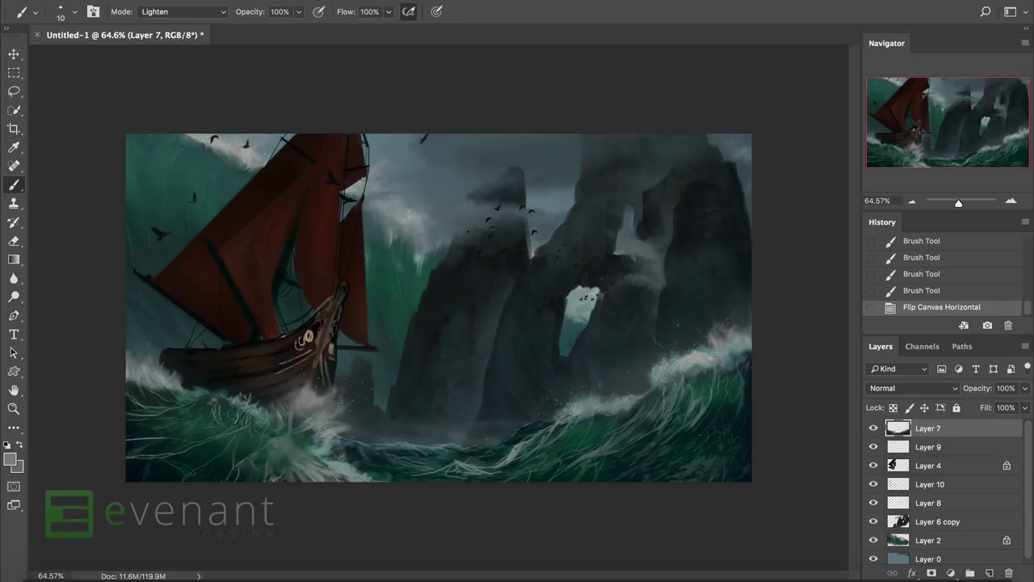
pyautogui.click(727, 343)
pyautogui.rightClick(552, 247)
pyautogui.doubleClick(897, 475)
pyautogui.click(755, 345)
pyautogui.click(139, 327)
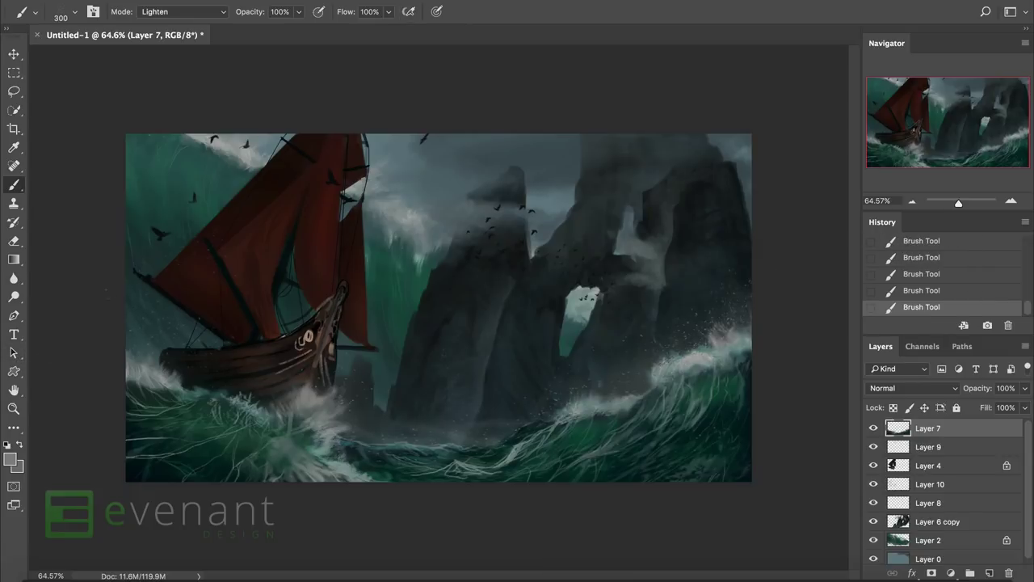
# Smudge the fresh paint on the waves with the Smudge tool.
pyautogui.click(14, 277)
pyautogui.rightClick(14, 277)
pyautogui.click(65, 307)
pyautogui.click(255, 303)
pyautogui.moveTo(254, 303); pyautogui.dragTo(145, 258)
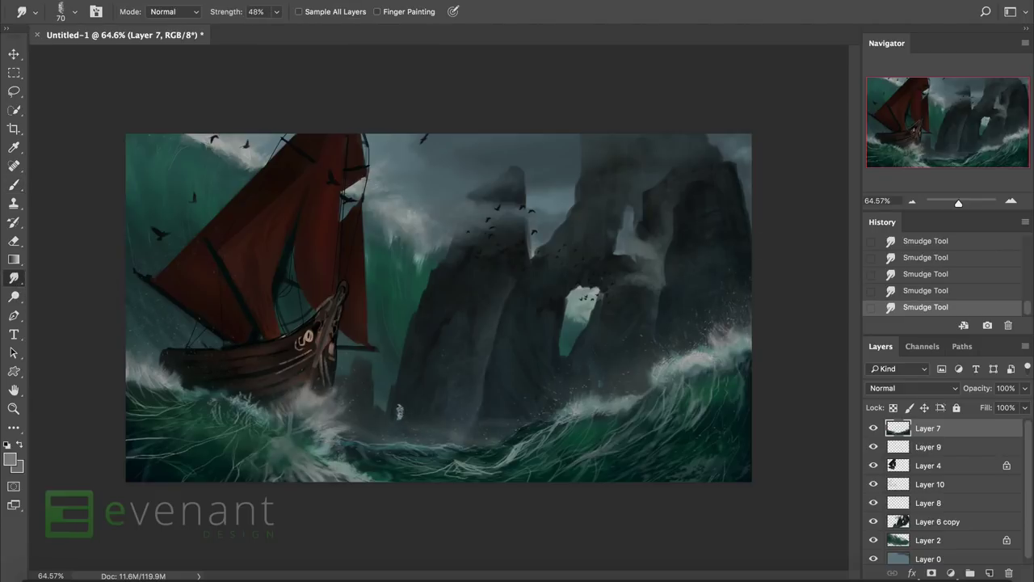
# Set the spray brush to Linear Dodge (Add) blending and restore the spray strokes.
pyautogui.press('b')
pyautogui.rightClick(368, 380)
pyautogui.press('Escape')
pyautogui.click(727, 332)
pyautogui.click(184, 11)
pyautogui.press('Escape')
pyautogui.hotkey('ctrl', 'alt', 'z')
pyautogui.hotkey('ctrl', 'alt', 'z')
pyautogui.hotkey('ctrl', 'alt', 'z')
pyautogui.hotkey('ctrl', 'alt', 'z')
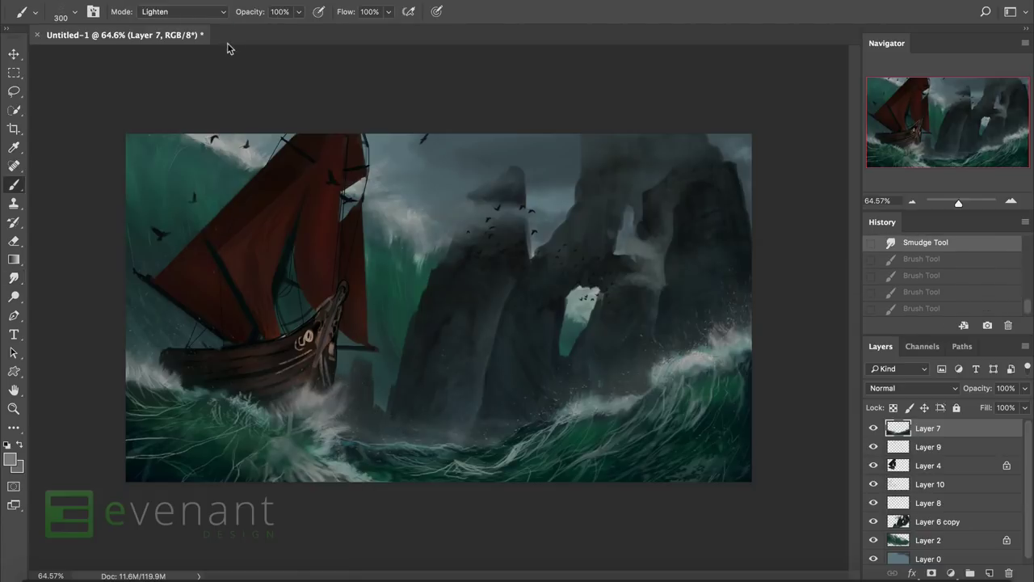
pyautogui.click(185, 12)
pyautogui.click(177, 43)
pyautogui.hotkey('ctrl', 'shift', 'z')
pyautogui.hotkey('ctrl', 'shift', 'z')
pyautogui.hotkey('ctrl', 'shift', 'z')
pyautogui.hotkey('ctrl', 'shift', 'z')
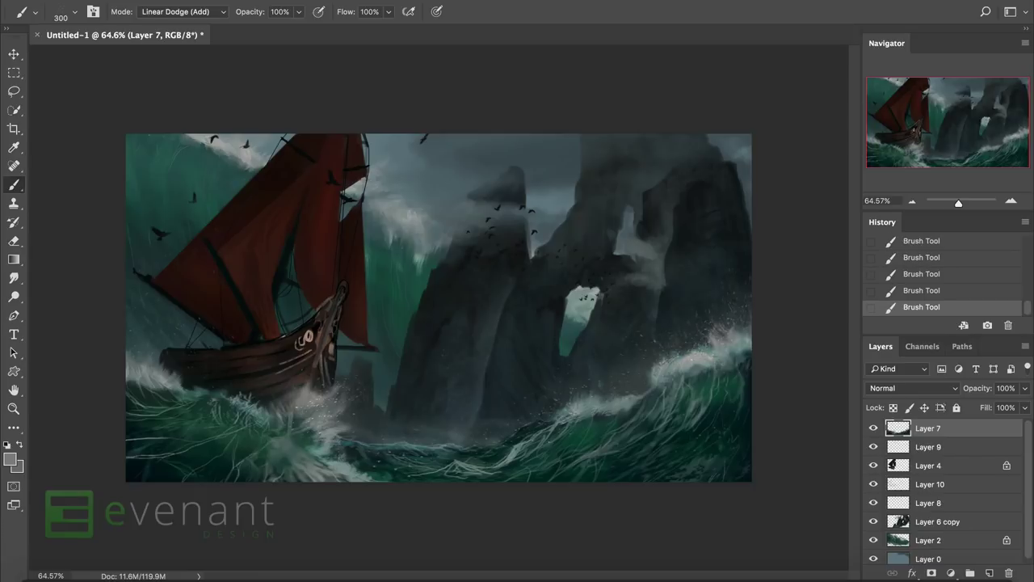
# Smudge the spray near the ship's bow.
pyautogui.click(14, 278)
pyautogui.moveTo(162, 304); pyautogui.dragTo(164, 317)
pyautogui.moveTo(181, 396); pyautogui.dragTo(182, 409)
pyautogui.moveTo(161, 347); pyautogui.dragTo(190, 372)
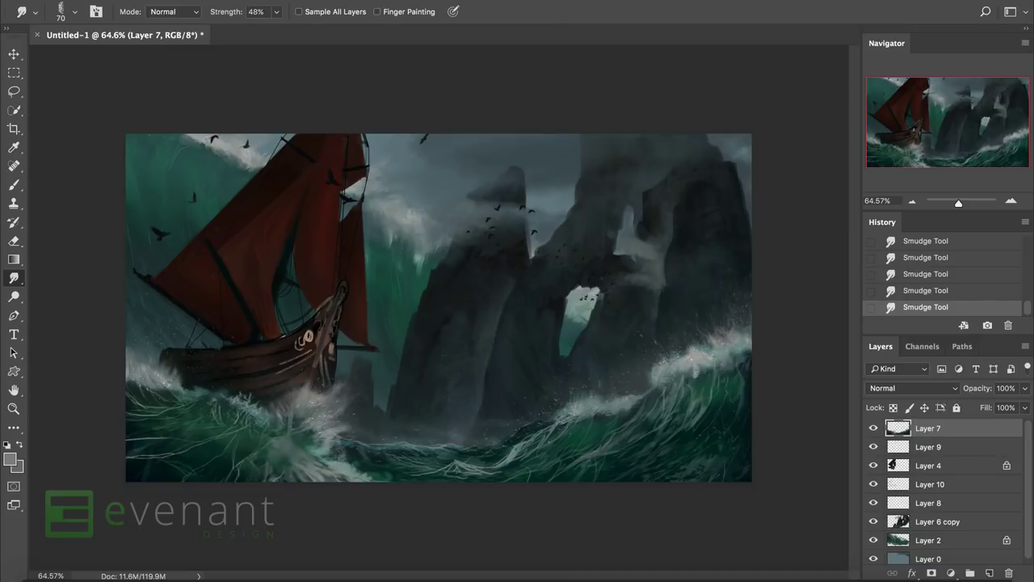
# Paint white spray on the right wave crest with a fine 7 px brush.
pyautogui.press('b')
pyautogui.rightClick(693, 343)
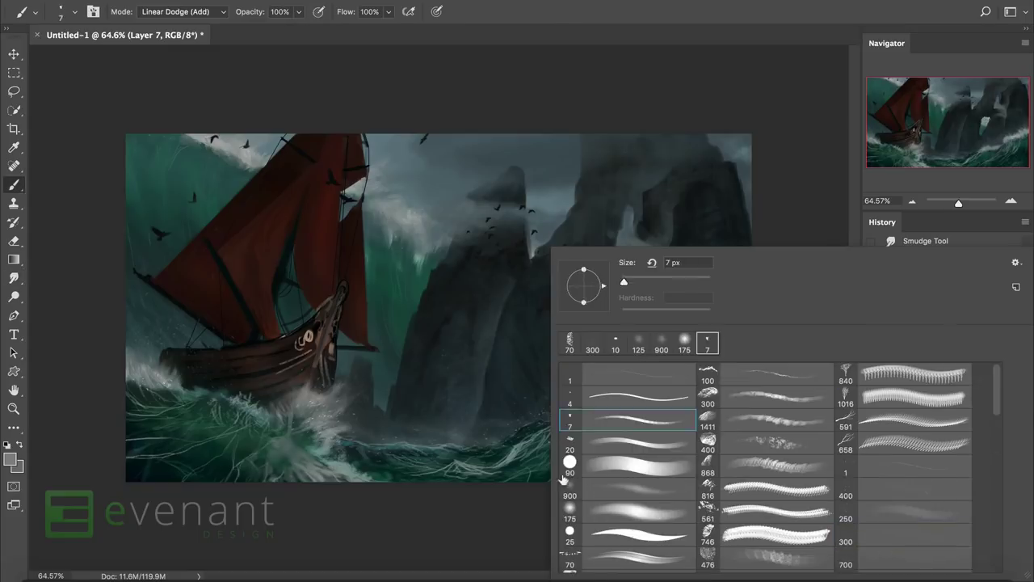
pyautogui.click(691, 362)
pyautogui.moveTo(686, 339); pyautogui.dragTo(728, 327)
pyautogui.moveTo(701, 348); pyautogui.dragTo(748, 339)
pyautogui.moveTo(672, 360); pyautogui.dragTo(711, 344)
pyautogui.keyDown('alt'); pyautogui.click(732, 345); pyautogui.keyUp('alt')
# Return brush blending to Normal and sample a dark grey-green from the sea.
pyautogui.click(182, 11)
pyautogui.click(149, 7)
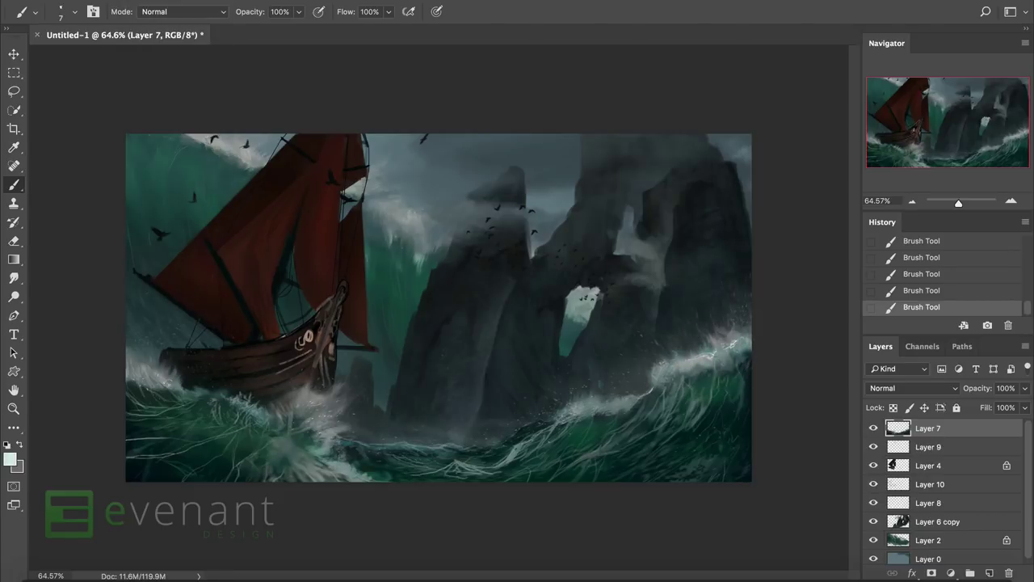
pyautogui.keyDown('alt'); pyautogui.click(602, 396); pyautogui.keyUp('alt')
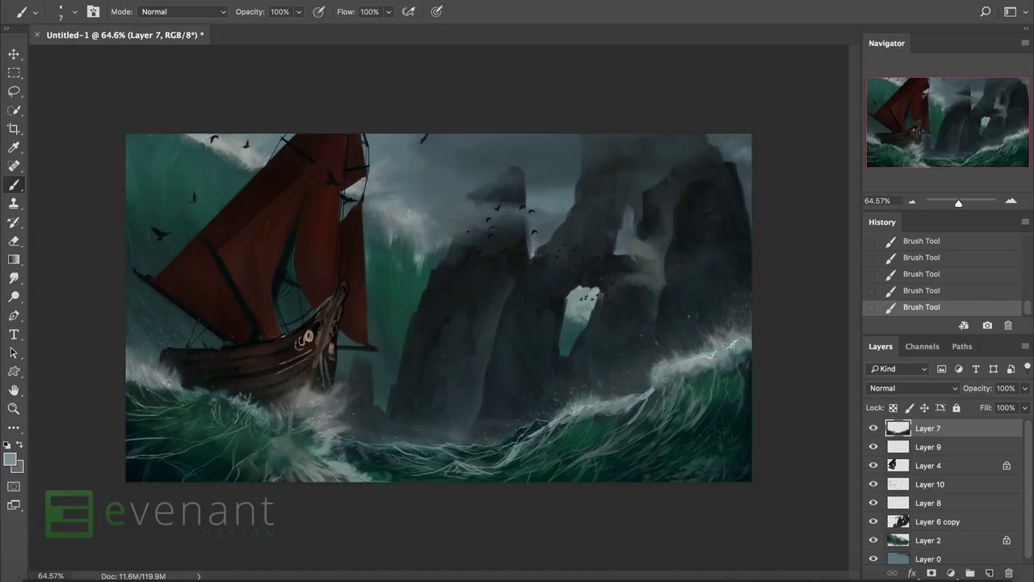
# On ship Layer 4, keep the brush in Normal blending and sample light grey from the eye marking.
pyautogui.scroll(2, 295, 332)
pyautogui.keyDown('ctrl'); pyautogui.click(295, 331); pyautogui.keyUp('ctrl')
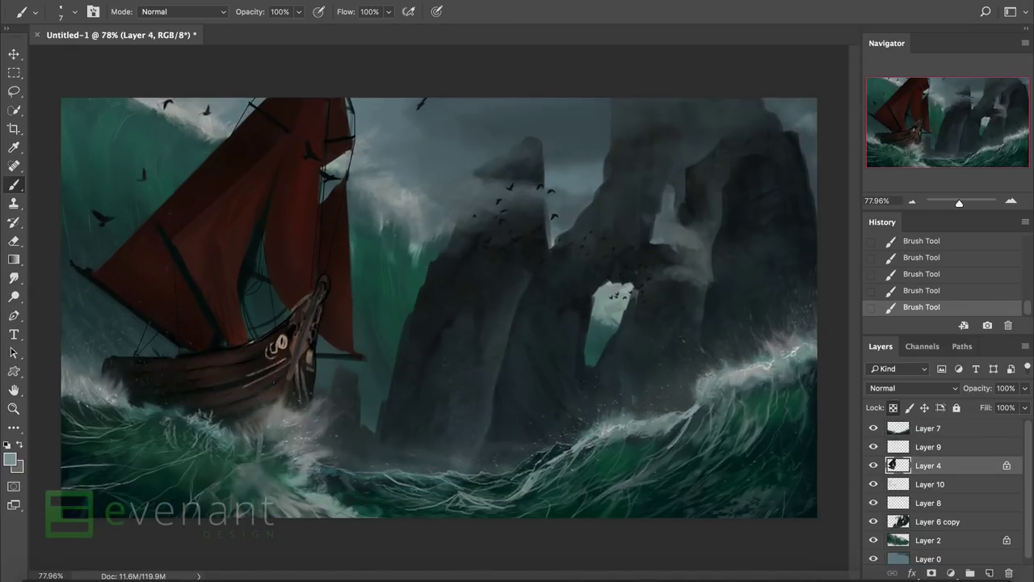
pyautogui.click(184, 11)
pyautogui.click(161, 332)
pyautogui.press('d')
pyautogui.keyDown('alt'); pyautogui.click(285, 347); pyautogui.keyUp('alt')
pyautogui.click(184, 11)
pyautogui.click(158, 14)
pyautogui.press('d')
pyautogui.keyDown('alt'); pyautogui.click(287, 341); pyautogui.keyUp('alt')
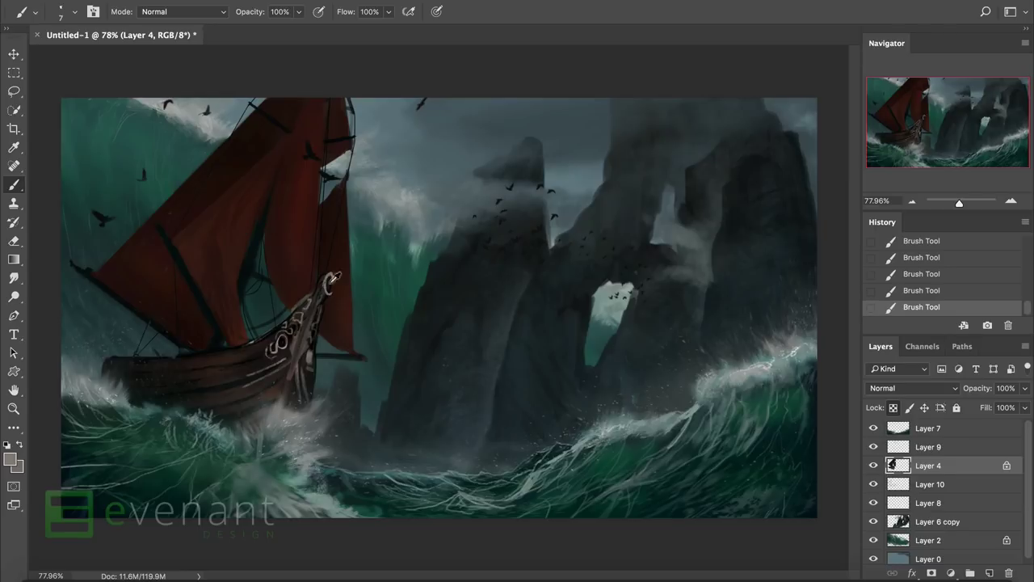
# Paint a light stroke on the bow ornament and sample light greys from the bow.
pyautogui.moveTo(330, 276); pyautogui.dragTo(324, 269)
pyautogui.press('d')
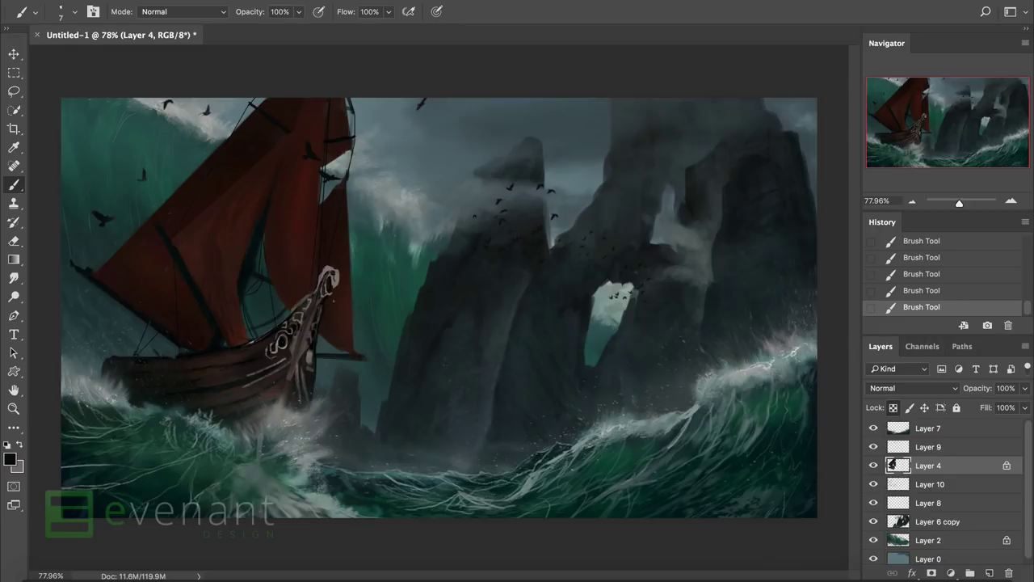
pyautogui.keyDown('alt'); pyautogui.click(333, 250); pyautogui.keyUp('alt')
pyautogui.keyDown('alt'); pyautogui.click(314, 275); pyautogui.keyUp('alt')
pyautogui.keyDown('alt'); pyautogui.click(306, 299); pyautogui.keyUp('alt')
# Sample dark browns, greys and near-black from the hull and bow ornament.
pyautogui.keyDown('alt'); pyautogui.click(296, 291); pyautogui.keyUp('alt')
pyautogui.keyDown('alt'); pyautogui.click(277, 347); pyautogui.keyUp('alt')
pyautogui.keyDown('alt'); pyautogui.click(295, 370); pyautogui.keyUp('alt')
pyautogui.keyDown('alt'); pyautogui.click(287, 380); pyautogui.keyUp('alt')
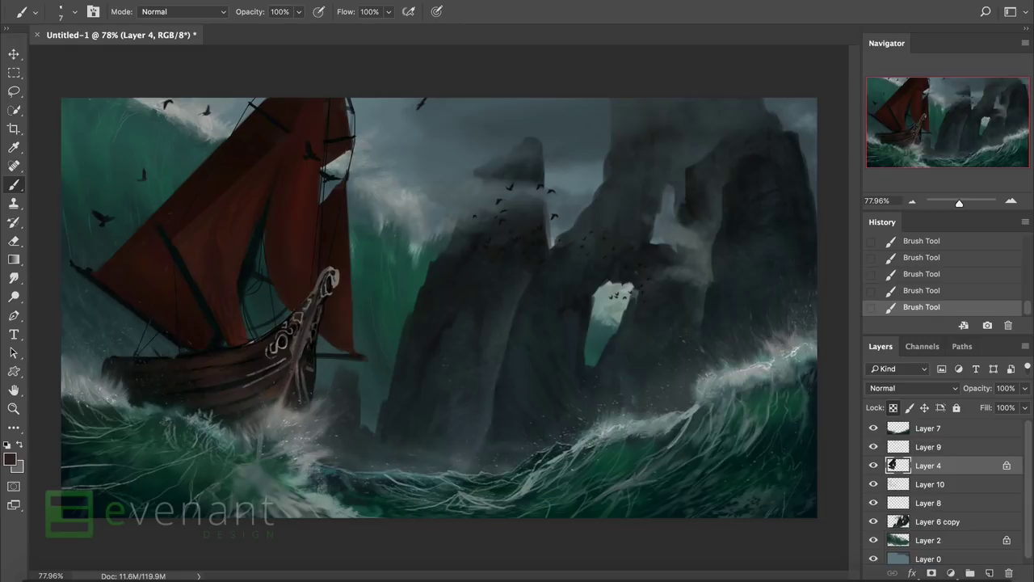
pyautogui.keyDown('alt'); pyautogui.click(297, 348); pyautogui.keyUp('alt')
pyautogui.keyDown('alt'); pyautogui.click(213, 375); pyautogui.keyUp('alt')
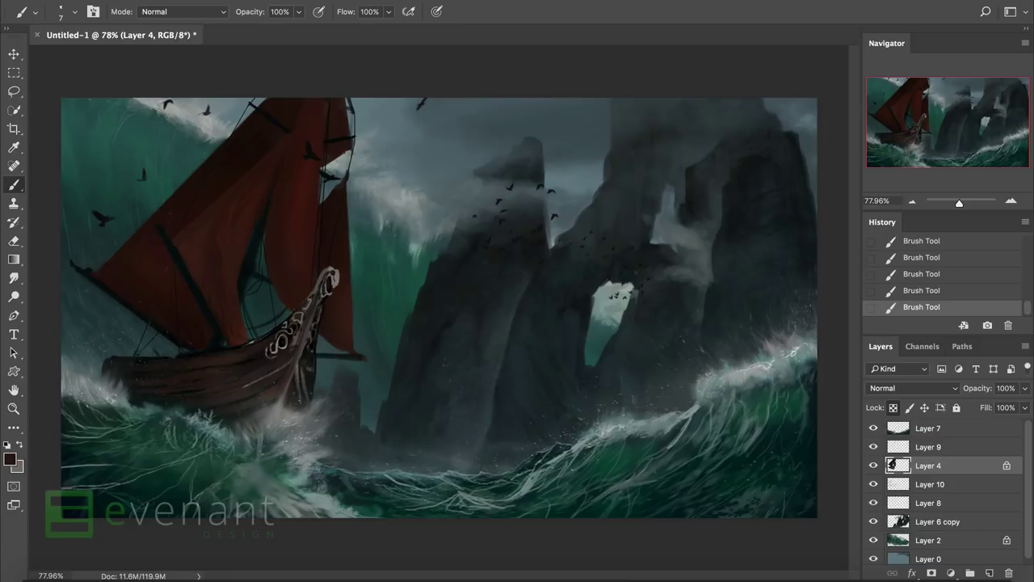
pyautogui.keyDown('alt'); pyautogui.click(283, 343); pyautogui.keyUp('alt')
pyautogui.keyDown('alt'); pyautogui.click(251, 382); pyautogui.keyUp('alt')
pyautogui.keyDown('alt'); pyautogui.click(278, 342); pyautogui.keyUp('alt')
# Paint a pale band along the bow at size 25, then a Lighten-mode stroke on the hull edge.
pyautogui.press(']')
pyautogui.press(']')
pyautogui.press(']')
pyautogui.press(']')
pyautogui.press(']')
pyautogui.press(']')
pyautogui.moveTo(266, 333)
pyautogui.mouseDown()
pyautogui.moveTo(263, 355)
pyautogui.moveTo(282, 380)
pyautogui.moveTo(307, 374)
pyautogui.moveTo(313, 295)
pyautogui.moveTo(317, 365)
pyautogui.moveTo(291, 307)
pyautogui.mouseUp()
pyautogui.click(183, 12)
pyautogui.click(161, 121)
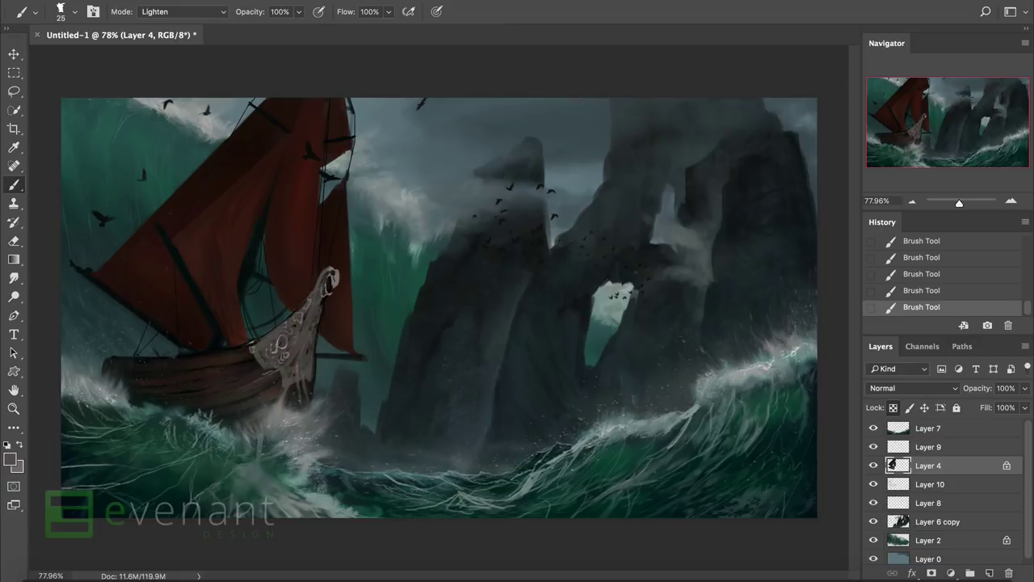
pyautogui.press('[')
pyautogui.press('[')
pyautogui.press('[')
pyautogui.moveTo(197, 360); pyautogui.dragTo(227, 353)
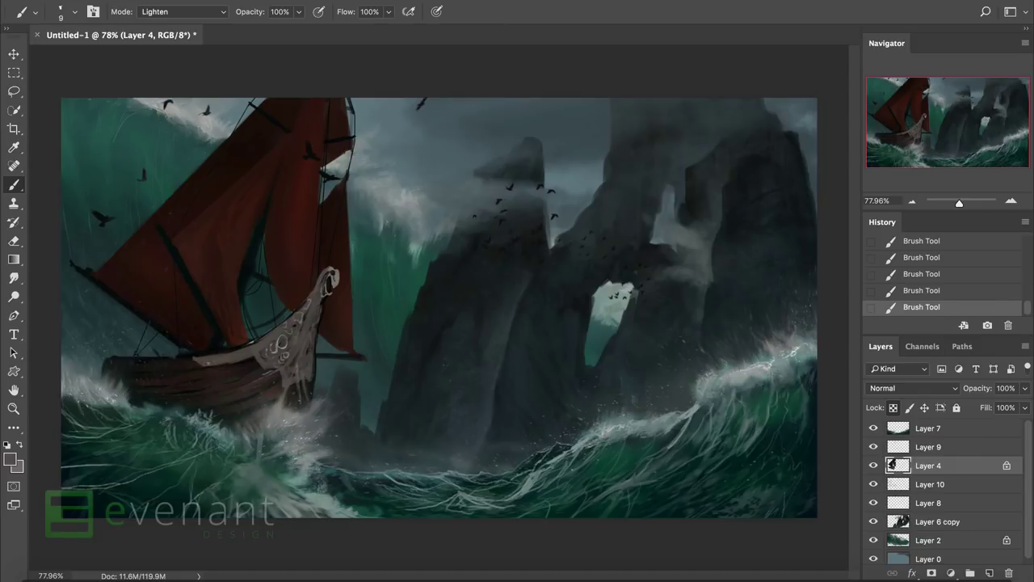
# Switch back to Normal blending and brighten a small hull spot with sampled light grey.
pyautogui.click(185, 12)
pyautogui.click(154, 8)
pyautogui.keyDown('alt'); pyautogui.click(250, 363); pyautogui.keyUp('alt')
pyautogui.moveTo(271, 380); pyautogui.dragTo(278, 390)
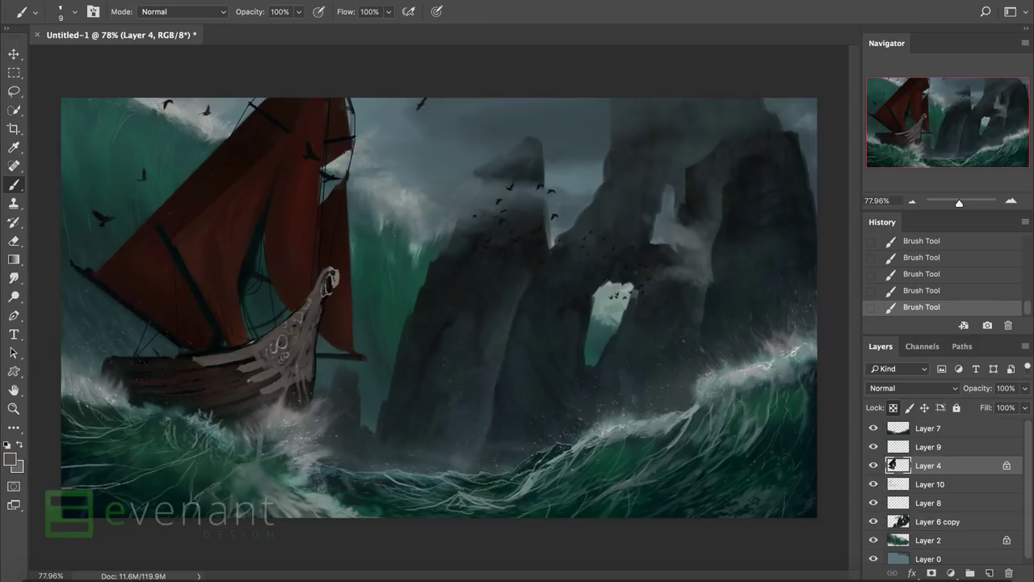
# Sample hull and figurehead tones and paint a light edge along the prow.
pyautogui.keyDown('alt'); pyautogui.click(252, 372); pyautogui.keyUp('alt')
pyautogui.keyDown('alt'); pyautogui.click(260, 392); pyautogui.keyUp('alt')
pyautogui.keyDown('alt'); pyautogui.click(232, 365); pyautogui.keyUp('alt')
pyautogui.keyDown('alt'); pyautogui.click(267, 390); pyautogui.keyUp('alt')
pyautogui.keyDown('alt'); pyautogui.click(247, 380); pyautogui.keyUp('alt')
pyautogui.keyDown('alt'); pyautogui.click(288, 390); pyautogui.keyUp('alt')
pyautogui.keyDown('alt'); pyautogui.click(270, 393); pyautogui.keyUp('alt')
pyautogui.keyDown('alt'); pyautogui.click(245, 387); pyautogui.keyUp('alt')
pyautogui.keyDown('alt'); pyautogui.click(327, 278); pyautogui.keyUp('alt')
pyautogui.moveTo(317, 298); pyautogui.dragTo(298, 360)
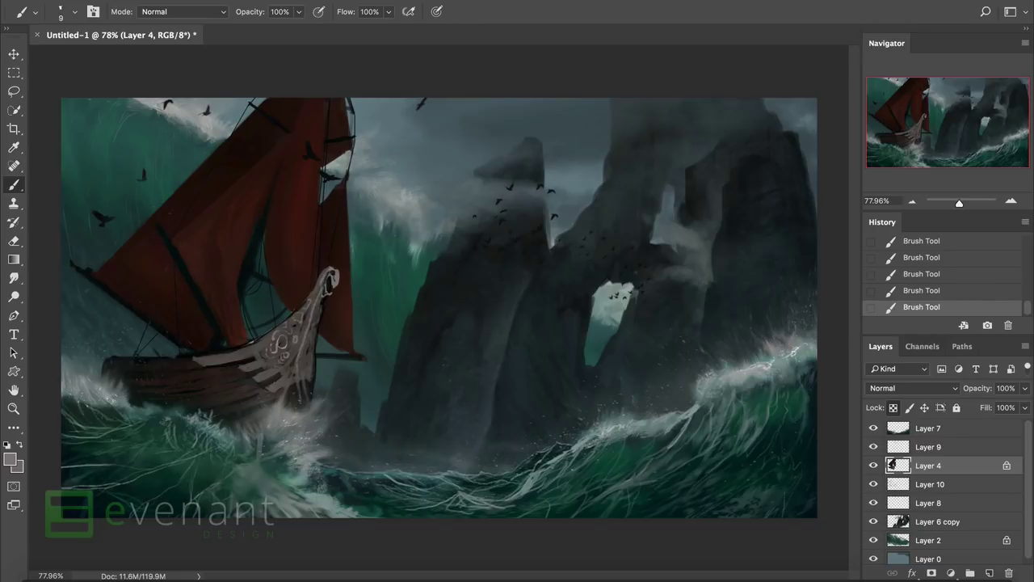
pyautogui.hotkey('ctrl', 'z')
pyautogui.hotkey('ctrl', 'shift', 'z')
# Paint light highlights along the hull planks and dab light and dark accents on the figurehead.
pyautogui.keyDown('alt'); pyautogui.click(258, 366); pyautogui.keyUp('alt')
pyautogui.moveTo(252, 351); pyautogui.dragTo(207, 362)
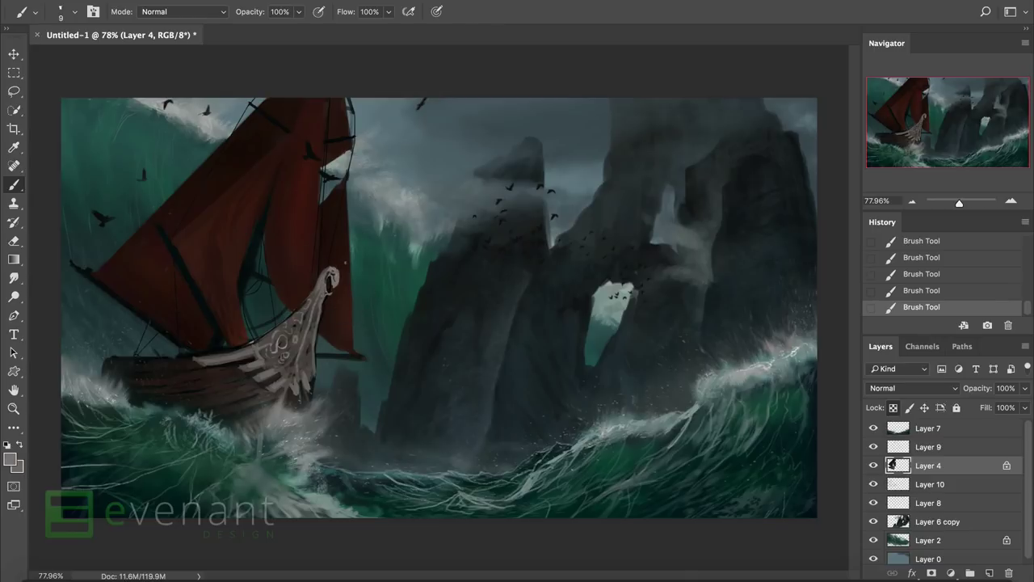
pyautogui.click(339, 278)
pyautogui.click(316, 303)
pyautogui.keyDown('ctrl'); pyautogui.click(319, 362); pyautogui.keyUp('ctrl')
pyautogui.scroll(-3, 549, 437)
# Load a 400 px textured brush at 20% opacity in Overlay blending with default colours.
pyautogui.doubleClick(549, 483)
pyautogui.keyDown('ctrl'); pyautogui.click(275, 388); pyautogui.keyUp('ctrl')
pyautogui.scroll(-2, 503, 494)
pyautogui.scroll(-3, 503, 494)
pyautogui.scroll(-3, 484, 440)
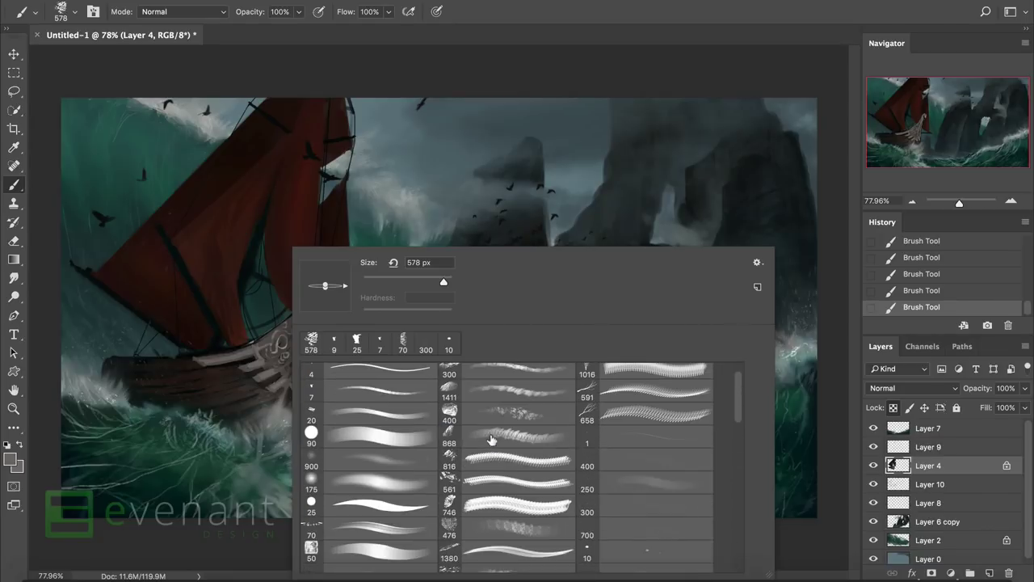
pyautogui.doubleClick(492, 416)
pyautogui.keyDown('alt'); pyautogui.click(207, 358); pyautogui.keyUp('alt')
pyautogui.press('2')
pyautogui.press('d')
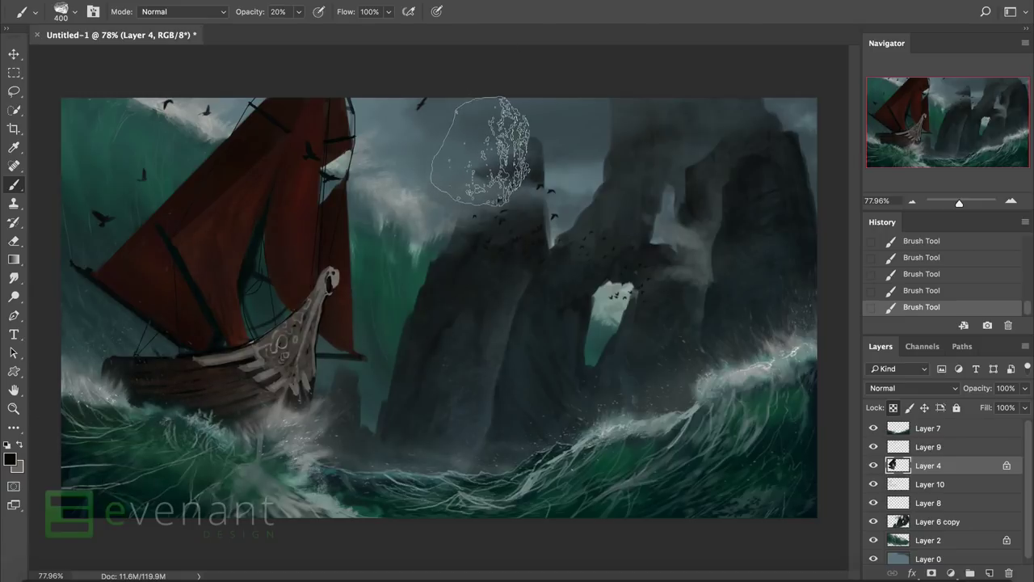
pyautogui.click(207, 10)
pyautogui.click(157, 188)
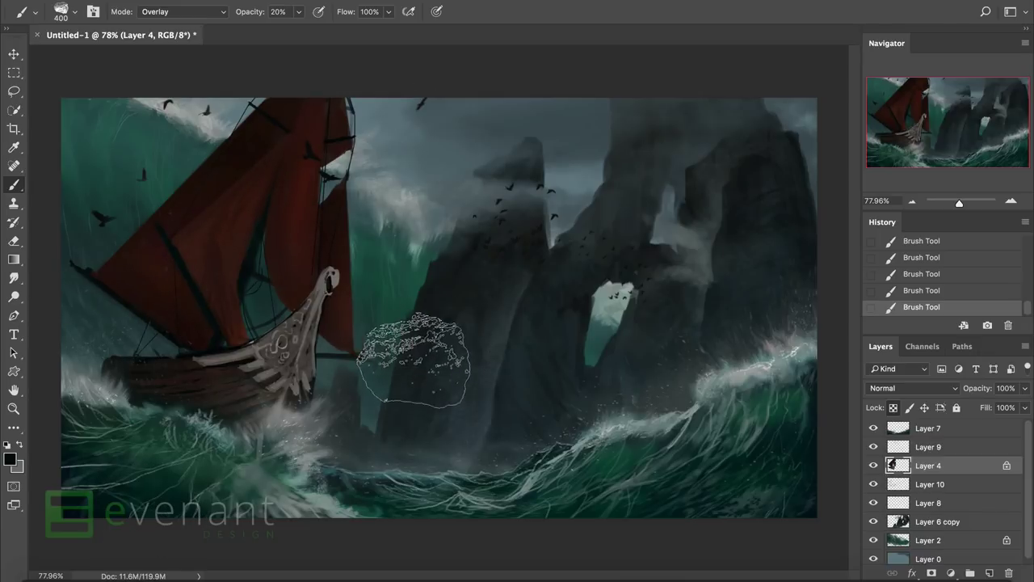
# With a 7 px brush in Normal mode at 100% opacity, paint the figurehead white with a dark eye.
pyautogui.rightClick(405, 288)
pyautogui.click(461, 393)
pyautogui.click(184, 11)
pyautogui.click(157, 8)
pyautogui.moveTo(298, 11); pyautogui.dragTo(360, 40)
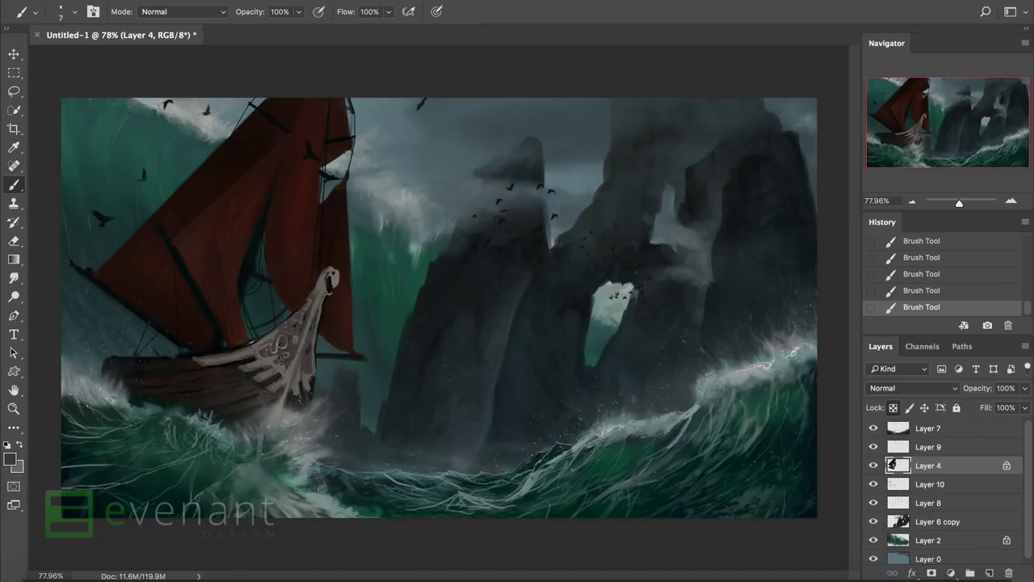
pyautogui.moveTo(337, 269); pyautogui.dragTo(331, 278)
pyautogui.keyDown('alt'); pyautogui.click(334, 275); pyautogui.keyUp('alt')
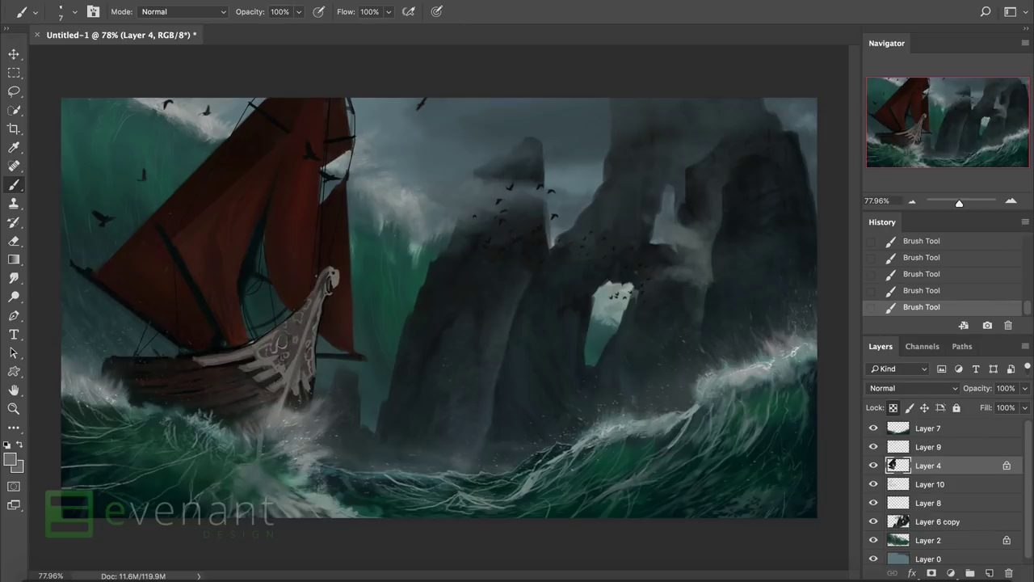
# Add a new flame layer set to Color Dodge and pick a brown painting colour.
pyautogui.click(990, 573)
pyautogui.click(913, 388)
pyautogui.click(905, 566)
pyautogui.click(913, 388)
pyautogui.click(905, 373)
pyautogui.press('i')
pyautogui.click(11, 459)
pyautogui.click(625, 267)
pyautogui.press('Return')
pyautogui.press('b')
# Dab brown and red Color Dodge glow onto the skull figurehead.
pyautogui.click(777, 349)
pyautogui.click(788, 346)
pyautogui.click(798, 344)
pyautogui.click(174, 11)
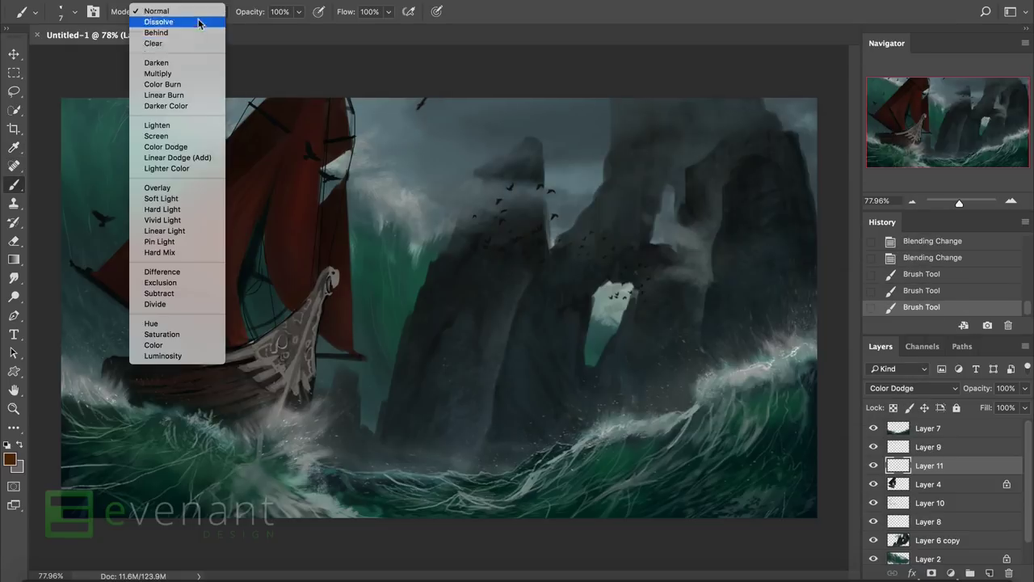
pyautogui.click(202, 147)
pyautogui.click(329, 281)
pyautogui.click(330, 286)
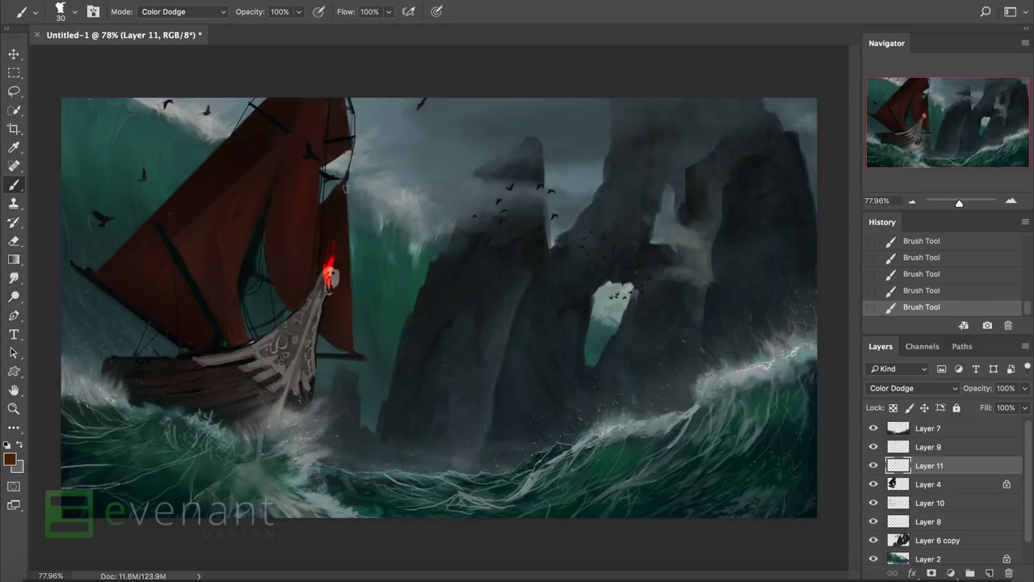
# Switch the flame layer and brush to Linear Dodge (Add) and brighten the flame orange.
pyautogui.click(210, 16)
pyautogui.click(194, 27)
pyautogui.click(913, 388)
pyautogui.click(905, 403)
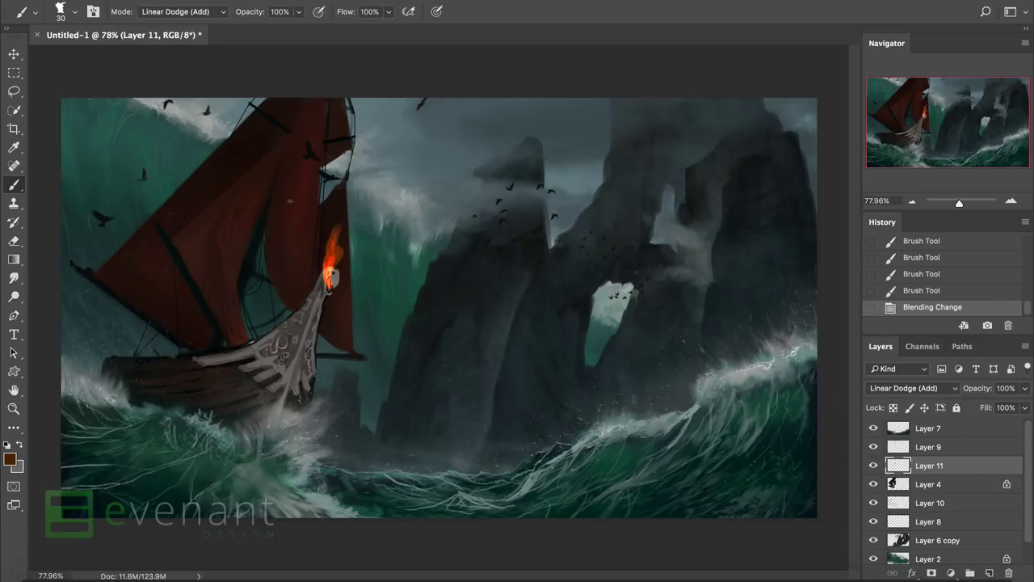
pyautogui.click(325, 277)
pyautogui.click(325, 279)
pyautogui.hotkey('ctrl', 'z')
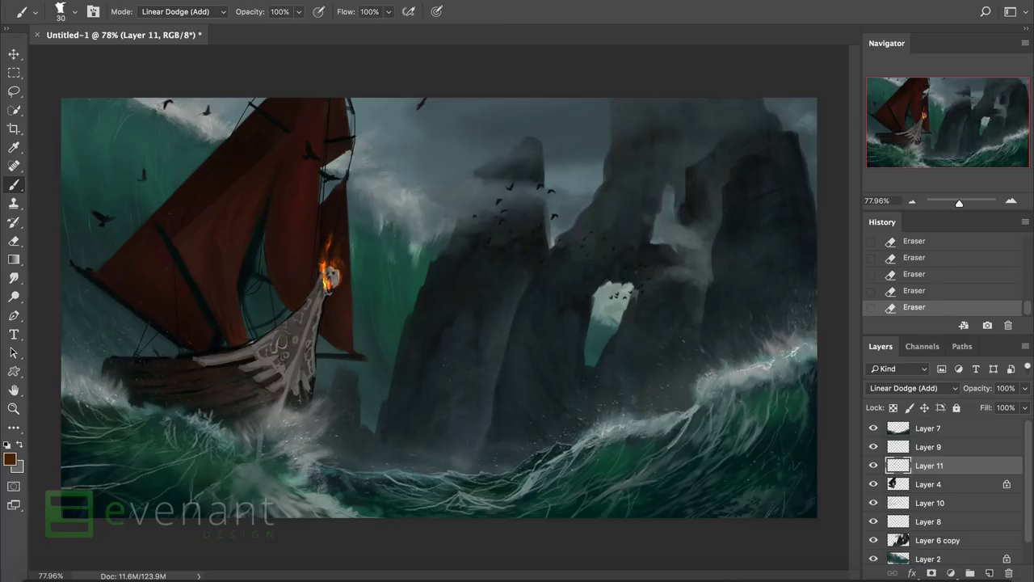
pyautogui.hotkey('ctrl', 'shift', 'z')
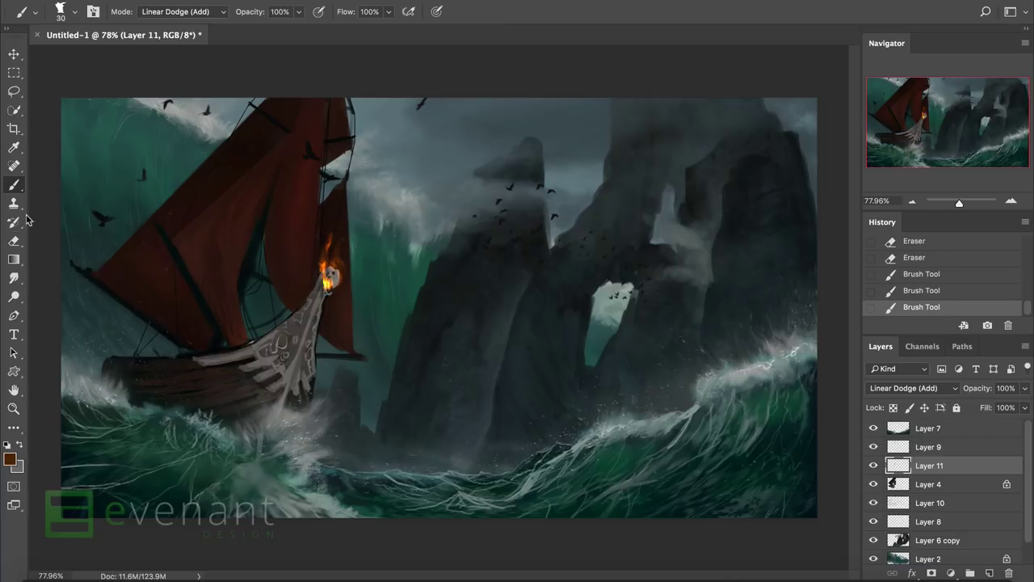
# Smudge the figurehead flame upward into wisps.
pyautogui.click(14, 278)
pyautogui.keyDown('alt'); pyautogui.click(13, 278); pyautogui.keyUp('alt')
pyautogui.moveTo(350, 228); pyautogui.dragTo(349, 210)
pyautogui.moveTo(348, 211); pyautogui.dragTo(346, 198)
pyautogui.moveTo(326, 306); pyautogui.dragTo(325, 293)
pyautogui.moveTo(325, 295); pyautogui.dragTo(323, 283)
pyautogui.moveTo(324, 285)
pyautogui.mouseDown()
pyautogui.moveTo(351, 255)
pyautogui.moveTo(331, 273)
pyautogui.moveTo(344, 264)
pyautogui.moveTo(335, 240)
pyautogui.mouseUp()
# Paint the bow flame taller and brighter, trying and undoing an erase of stray glow.
pyautogui.press('b')
pyautogui.moveTo(334, 246); pyautogui.dragTo(332, 226)
pyautogui.moveTo(354, 188); pyautogui.dragTo(352, 204)
pyautogui.moveTo(355, 199); pyautogui.dragTo(344, 223)
pyautogui.moveTo(349, 210)
pyautogui.mouseDown()
pyautogui.moveTo(342, 222)
pyautogui.moveTo(312, 223)
pyautogui.moveTo(299, 187)
pyautogui.mouseUp()
pyautogui.hotkey('ctrl', 'z')
pyautogui.hotkey('ctrl', 'z')
pyautogui.hotkey('ctrl', 'z')
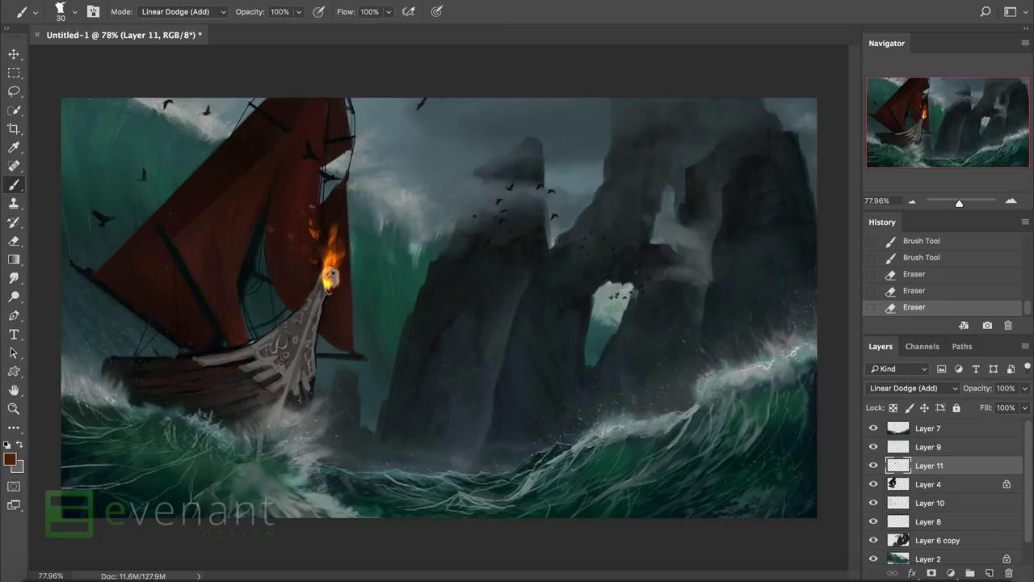
# Dab orange glow spilling onto the red sail.
pyautogui.click(245, 228)
pyautogui.click(269, 230)
pyautogui.click(291, 220)
pyautogui.click(307, 232)
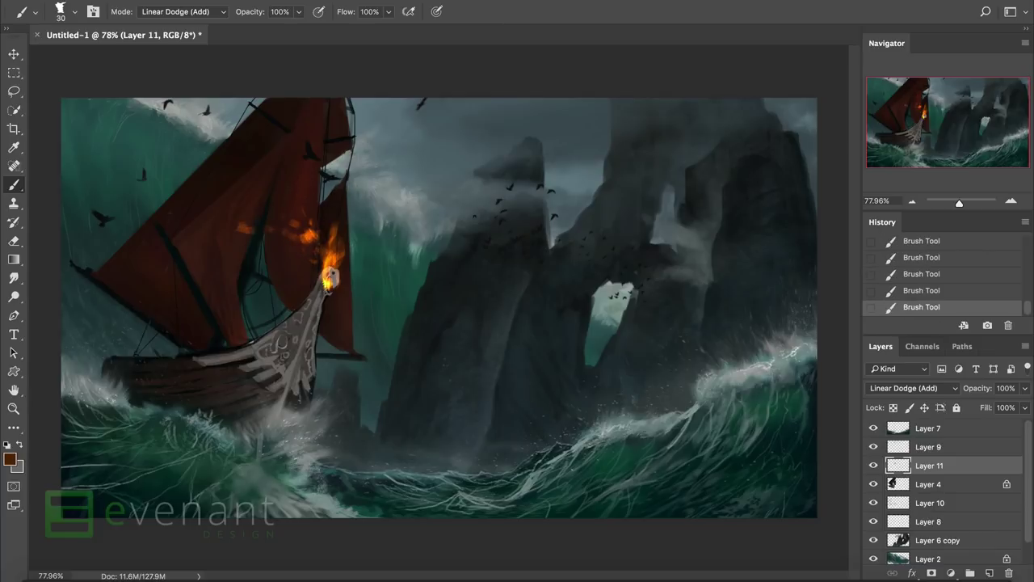
# Warp the flame with Free Transform, stretching it upward into a curling shape.
pyautogui.press('m')
pyautogui.rightClick(272, 246)
pyautogui.click(323, 374)
pyautogui.rightClick(334, 235)
pyautogui.click(355, 353)
pyautogui.moveTo(336, 222); pyautogui.dragTo(365, 164)
pyautogui.moveTo(267, 257); pyautogui.dragTo(309, 287)
pyautogui.moveTo(358, 256); pyautogui.dragTo(335, 246)
pyautogui.moveTo(309, 287); pyautogui.dragTo(314, 291)
pyautogui.press('Return')
# Smudge the flame's glow across the sail.
pyautogui.press('l')
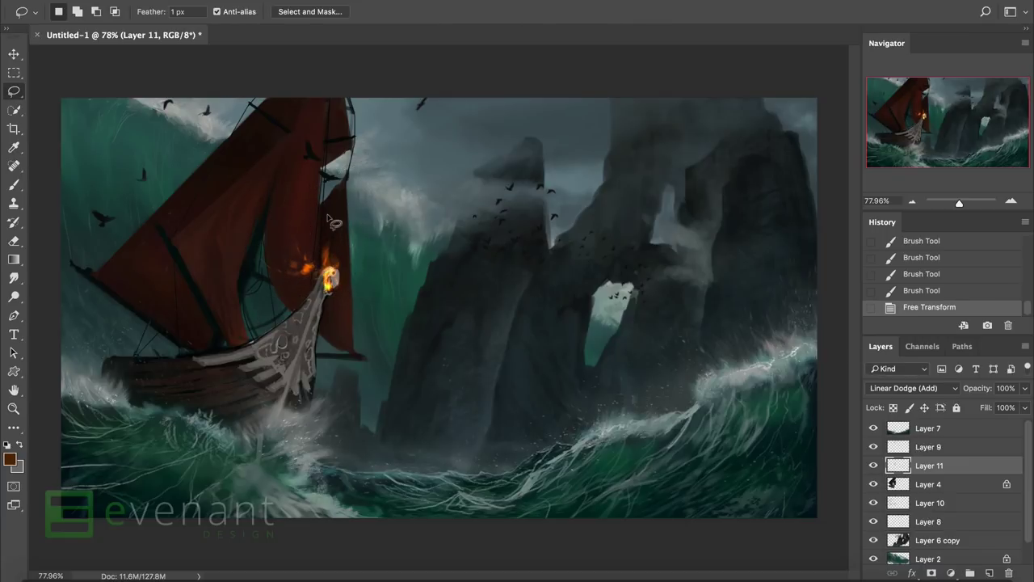
pyautogui.click(14, 277)
pyautogui.moveTo(305, 247); pyautogui.dragTo(314, 226)
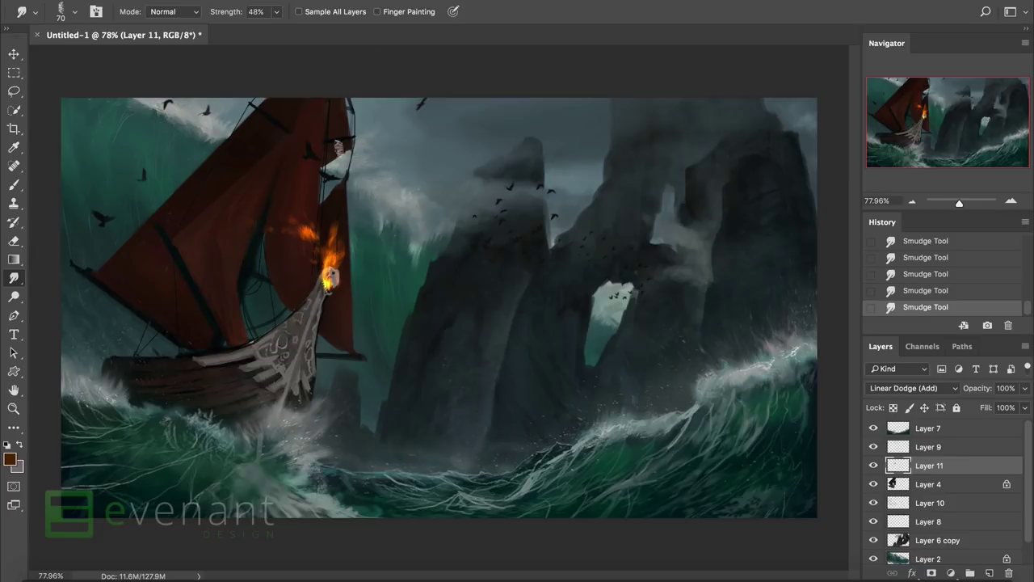
# Add Layer 12, then burn the hull and bow shadows darker on ship Layer 4.
pyautogui.press('b')
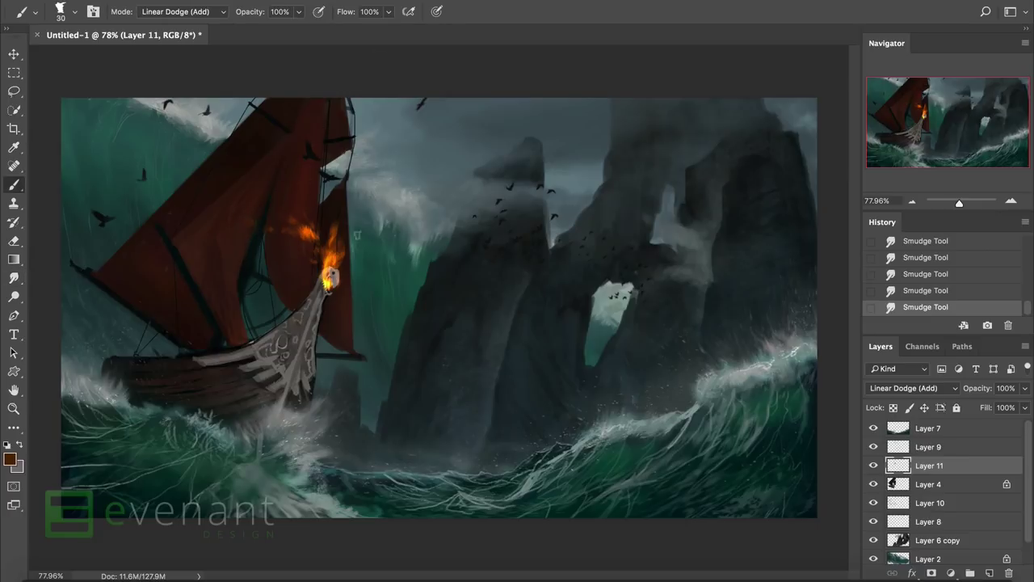
pyautogui.click(987, 572)
pyautogui.click(922, 502)
pyautogui.press('o')
pyautogui.moveTo(272, 355); pyautogui.dragTo(324, 258)
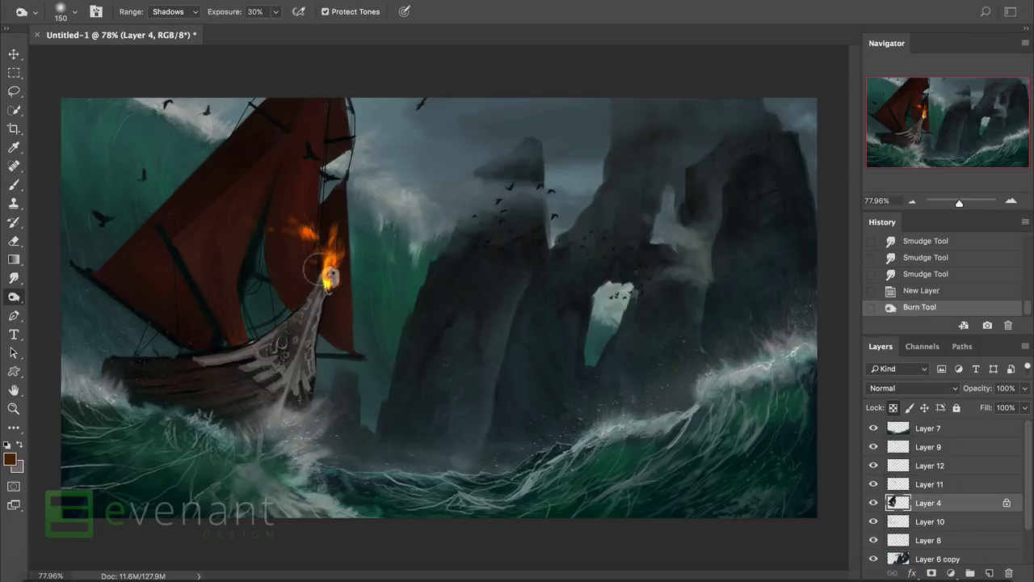
pyautogui.moveTo(294, 339); pyautogui.dragTo(259, 378)
pyautogui.moveTo(267, 332); pyautogui.dragTo(283, 368)
pyautogui.moveTo(303, 323); pyautogui.dragTo(307, 376)
pyautogui.moveTo(234, 356); pyautogui.dragTo(291, 390)
# Brighten the bow and hull ornaments with the Dodge tool set to Midtones.
pyautogui.click(174, 11)
pyautogui.click(171, 26)
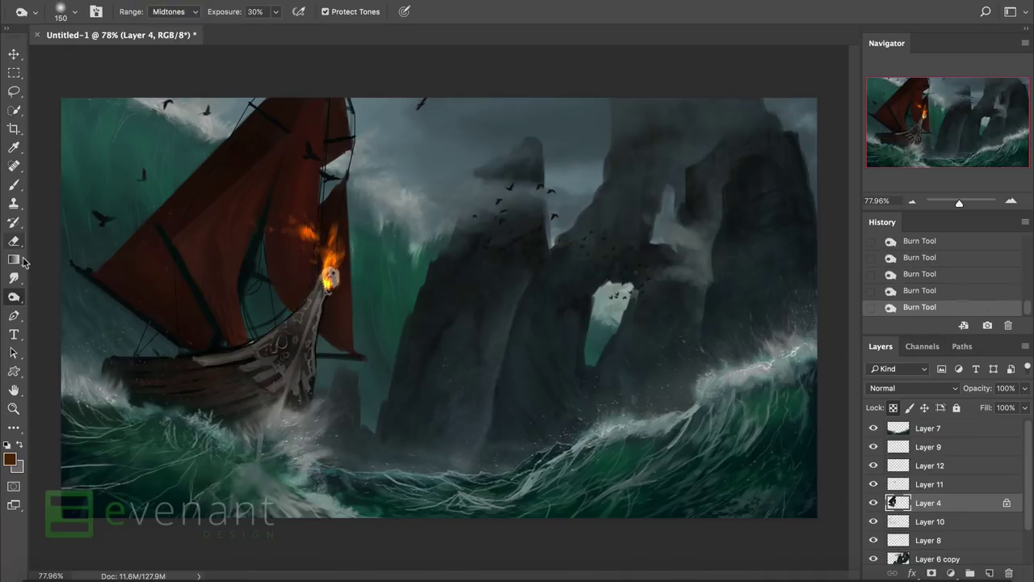
pyautogui.rightClick(14, 296)
pyautogui.click(57, 298)
pyautogui.moveTo(311, 317)
pyautogui.mouseDown()
pyautogui.moveTo(301, 300)
pyautogui.moveTo(267, 323)
pyautogui.mouseUp()
pyautogui.moveTo(311, 323); pyautogui.dragTo(282, 339)
pyautogui.moveTo(275, 339); pyautogui.dragTo(243, 359)
pyautogui.hotkey('ctrl', 'z')
pyautogui.moveTo(307, 291); pyautogui.dragTo(303, 360)
pyautogui.moveTo(331, 271); pyautogui.dragTo(307, 384)
pyautogui.moveTo(255, 364); pyautogui.dragTo(299, 404)
pyautogui.moveTo(316, 299); pyautogui.dragTo(211, 348)
# Trial Levels (output white 184, gamma 0.84, input white 169), cancel, and revert a lightening stroke.
pyautogui.hotkey('ctrl', 'l')
pyautogui.moveTo(914, 375); pyautogui.dragTo(864, 375)
pyautogui.moveTo(823, 314); pyautogui.dragTo(840, 314)
pyautogui.moveTo(915, 313)
pyautogui.mouseDown()
pyautogui.moveTo(854, 314)
pyautogui.moveTo(873, 313)
pyautogui.mouseUp()
pyautogui.press('Escape')
pyautogui.click(923, 276)
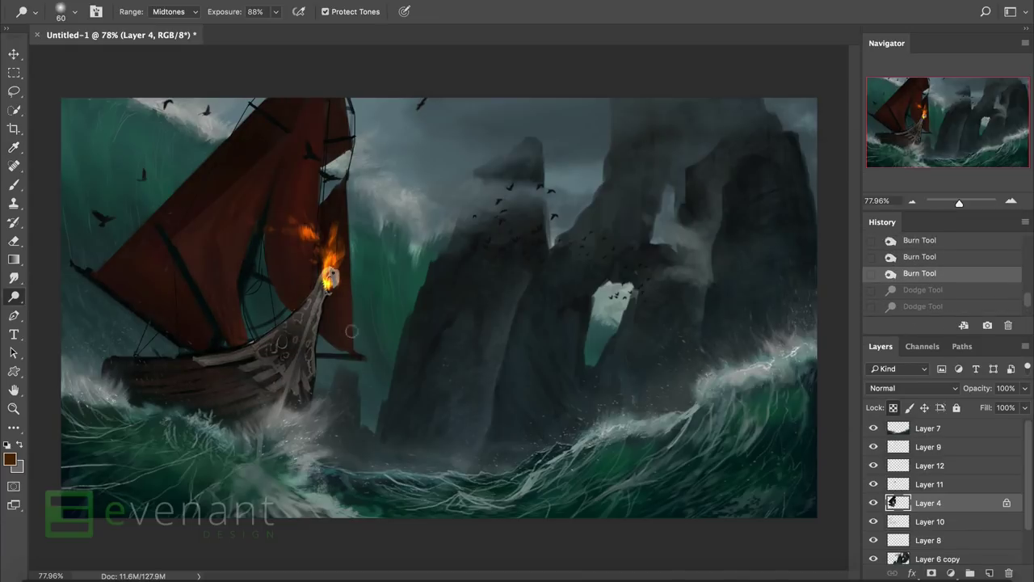
pyautogui.click(923, 307)
pyautogui.press(']')
pyautogui.press(']')
pyautogui.press(']')
pyautogui.press(']')
pyautogui.press(']')
pyautogui.press(']')
pyautogui.press(']')
pyautogui.press(']')
pyautogui.press(']')
pyautogui.press(']')
pyautogui.hotkey('ctrl', 'z')
# Select flame Layer 11 and pick a dark red painting colour.
pyautogui.press('b')
pyautogui.click(921, 484)
pyautogui.rightClick(273, 242)
pyautogui.click(266, 173)
pyautogui.hotkey('ctrl', 'z')
pyautogui.rightClick(247, 224)
pyautogui.press('Escape')
pyautogui.press('i')
pyautogui.click(9, 459)
pyautogui.click(718, 328)
pyautogui.click(682, 206)
pyautogui.press('Return')
pyautogui.press('b')
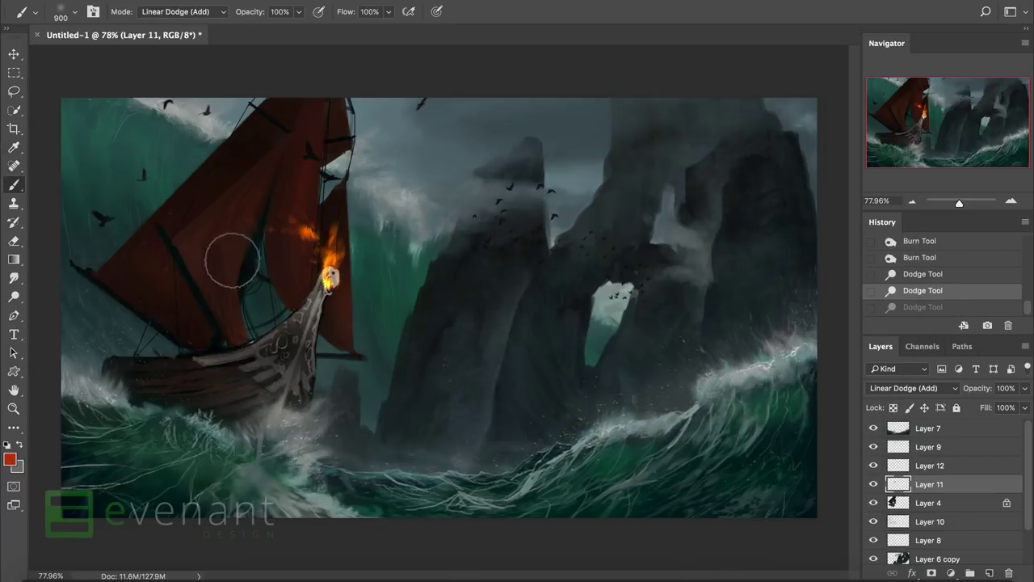
# Paint faint red glow on the left and right sails and clip Layer 11 to Layer 4.
pyautogui.click(223, 263)
pyautogui.moveTo(223, 264); pyautogui.dragTo(230, 233)
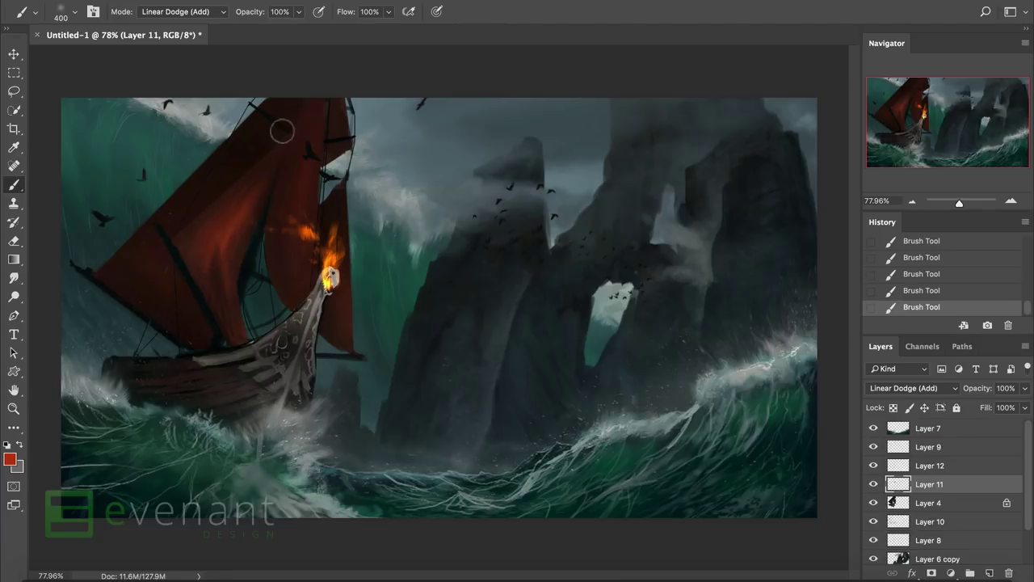
pyautogui.moveTo(299, 247); pyautogui.dragTo(297, 272)
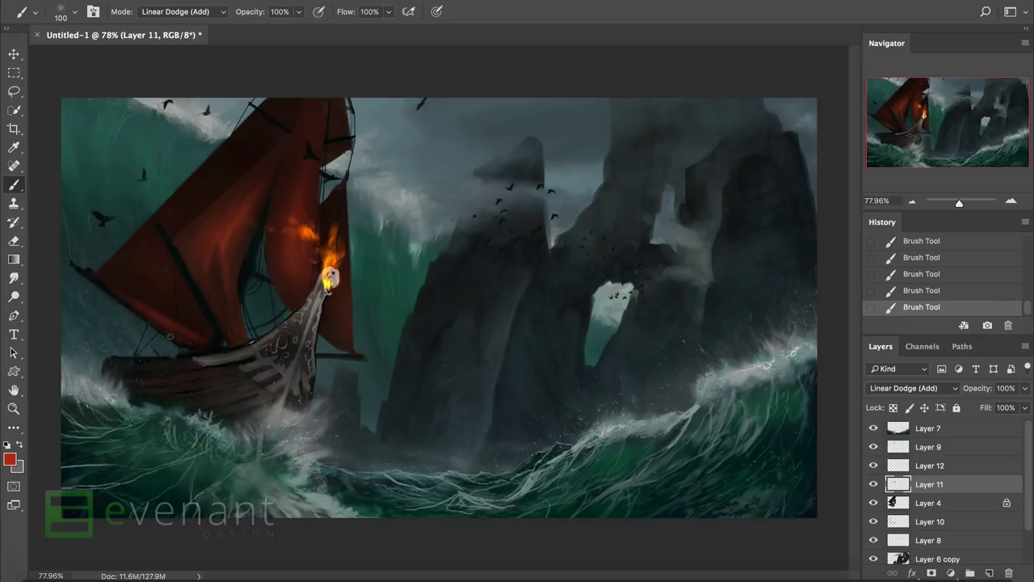
pyautogui.moveTo(226, 321); pyautogui.dragTo(223, 263)
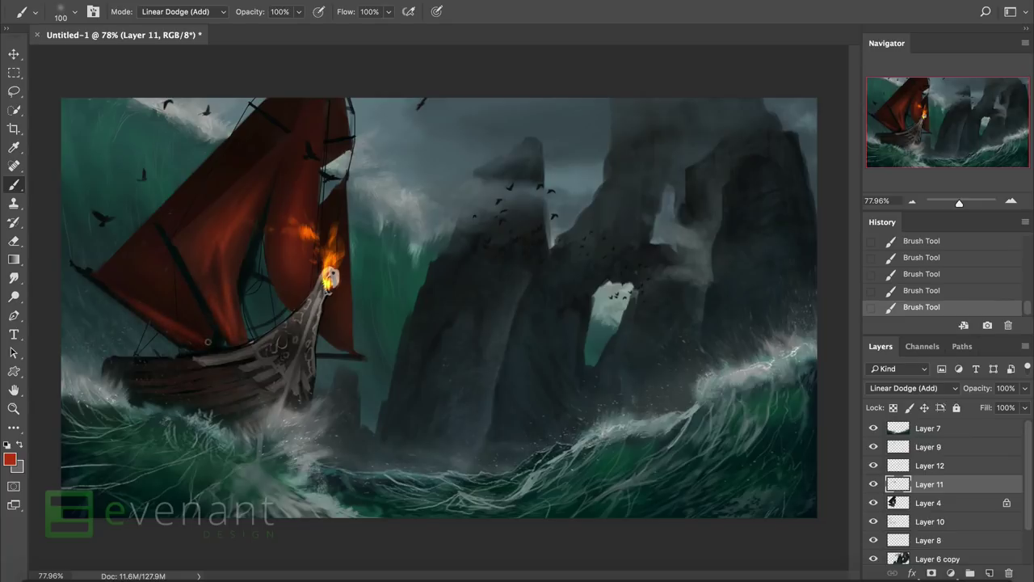
pyautogui.moveTo(157, 311); pyautogui.dragTo(152, 306)
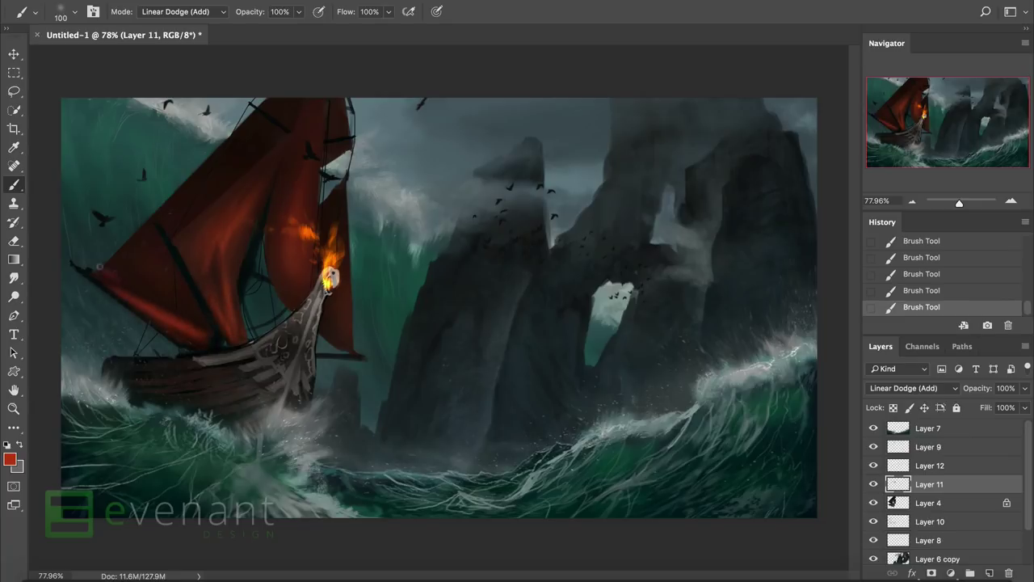
pyautogui.hotkey('ctrl', 'alt', 'g')
pyautogui.moveTo(121, 271)
pyautogui.mouseDown()
pyautogui.moveTo(151, 218)
pyautogui.moveTo(112, 263)
pyautogui.moveTo(166, 159)
pyautogui.mouseUp()
# Step back through history to remove the extra sail glow and clipping.
pyautogui.hotkey('ctrl', 'z')
pyautogui.hotkey('ctrl', 'z')
pyautogui.hotkey('ctrl', 'z')
pyautogui.hotkey('ctrl', 'z')
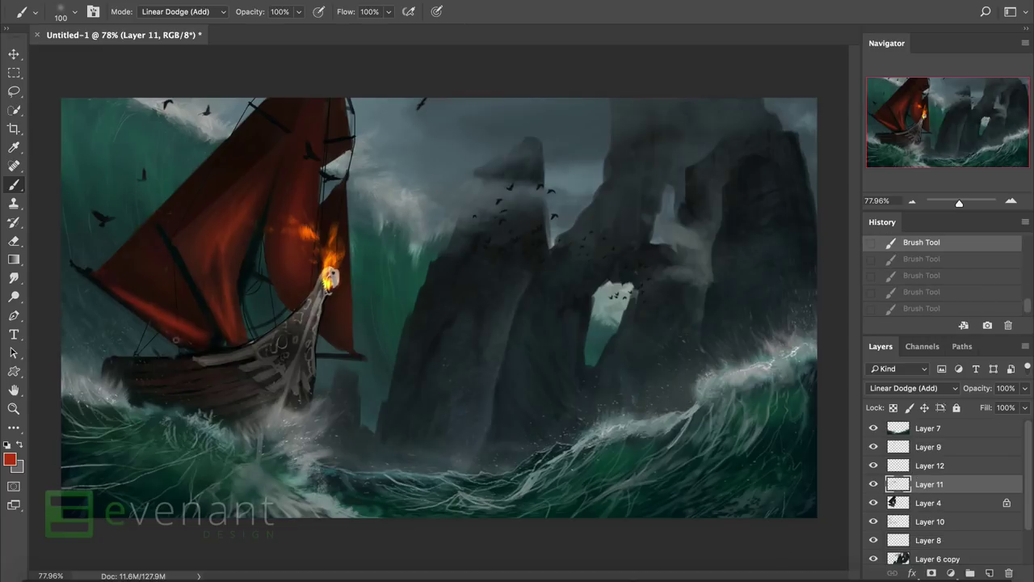
pyautogui.hotkey('ctrl', 'shift', 'z')
pyautogui.hotkey('ctrl', 'shift', 'z')
pyautogui.hotkey('ctrl', 'shift', 'z')
pyautogui.hotkey('ctrl', 'shift', 'z')
pyautogui.hotkey('ctrl', 'z')
pyautogui.hotkey('ctrl', 'z')
pyautogui.hotkey('ctrl', 'z')
pyautogui.hotkey('ctrl', 'z')
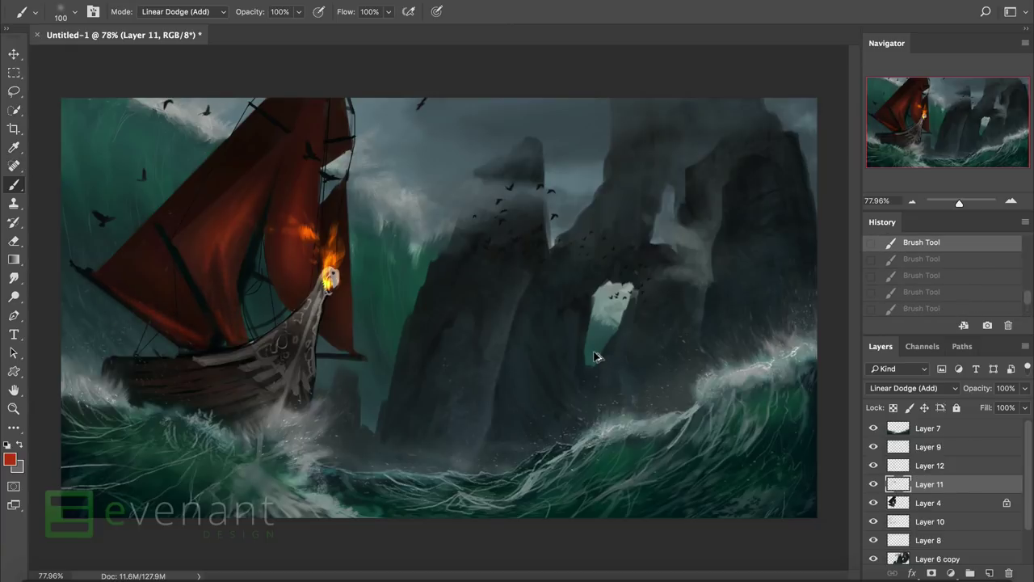
pyautogui.click(917, 285)
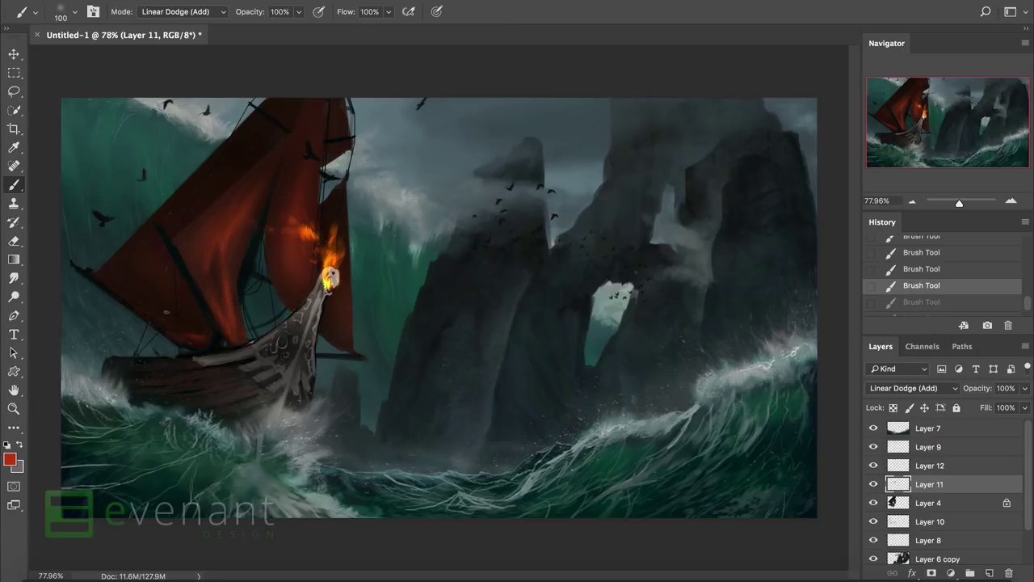
pyautogui.click(921, 301)
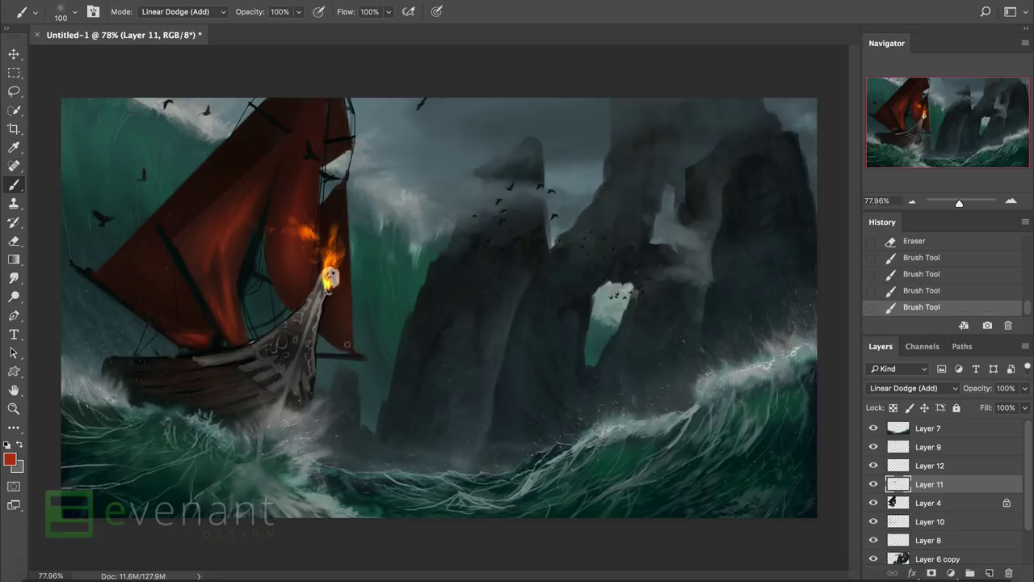
# Clip Layer 11 to Layer 4 and paint a fine 7 px stroke along the hull.
pyautogui.hotkey('ctrl', 'alt', 'g')
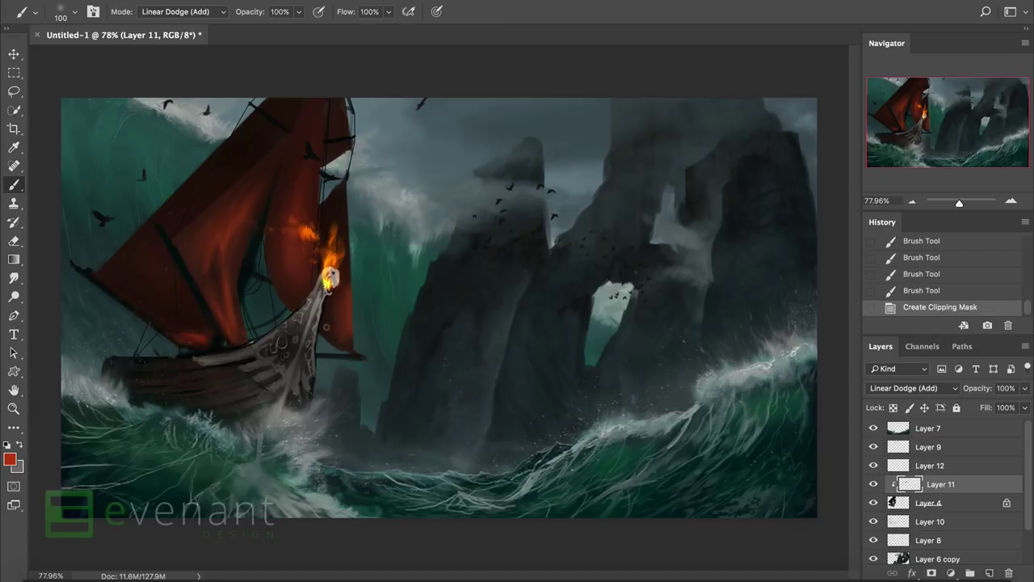
pyautogui.rightClick(236, 249)
pyautogui.click(277, 343)
pyautogui.press('Return')
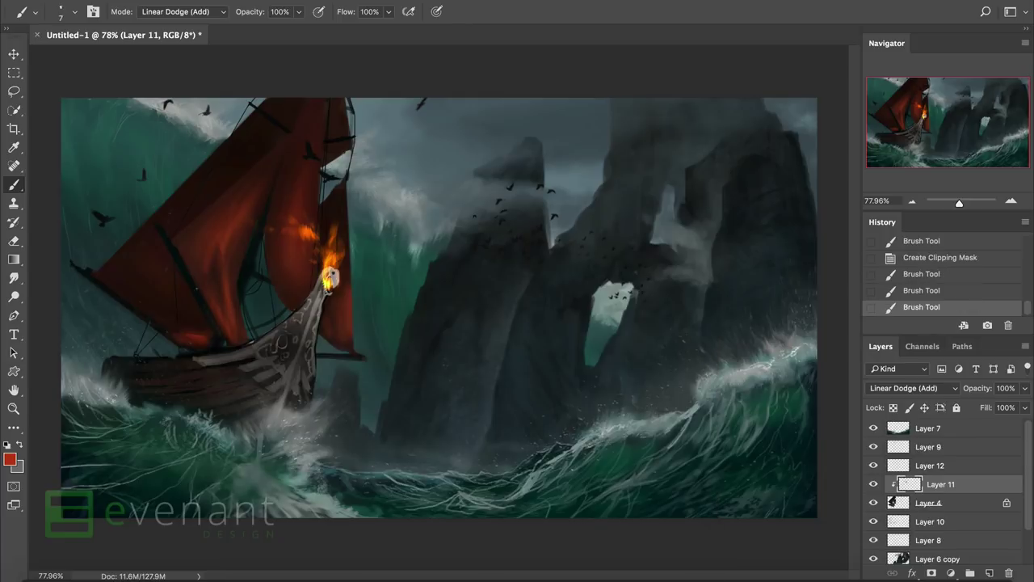
pyautogui.moveTo(211, 315); pyautogui.dragTo(218, 340)
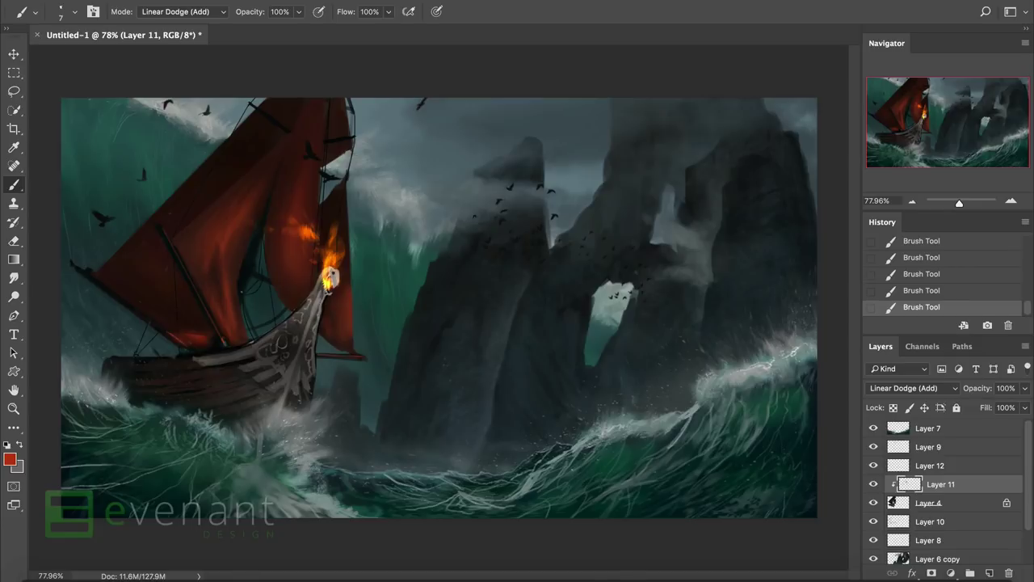
pyautogui.hotkey('ctrl', 'alt', 'z')
pyautogui.hotkey('ctrl', 'alt', 'z')
pyautogui.hotkey('ctrl', 'shift', 'z')
pyautogui.hotkey('ctrl', 'shift', 'z')
# Add Layer 13 in Multiply mode with a 900 px soft black Normal-mode brush.
pyautogui.click(990, 573)
pyautogui.rightClick(553, 248)
pyautogui.click(628, 445)
pyautogui.press('Return')
pyautogui.press('d')
pyautogui.click(182, 11)
pyautogui.click(162, 8)
pyautogui.click(912, 388)
pyautogui.click(887, 365)
# Darken the right-hand wave, left edge, top and lower waves with black strokes.
pyautogui.moveTo(808, 476); pyautogui.dragTo(744, 508)
pyautogui.moveTo(792, 356)
pyautogui.mouseDown()
pyautogui.moveTo(792, 261)
pyautogui.moveTo(808, 343)
pyautogui.mouseUp()
pyautogui.moveTo(759, 400); pyautogui.dragTo(796, 348)
pyautogui.moveTo(792, 347); pyautogui.dragTo(703, 380)
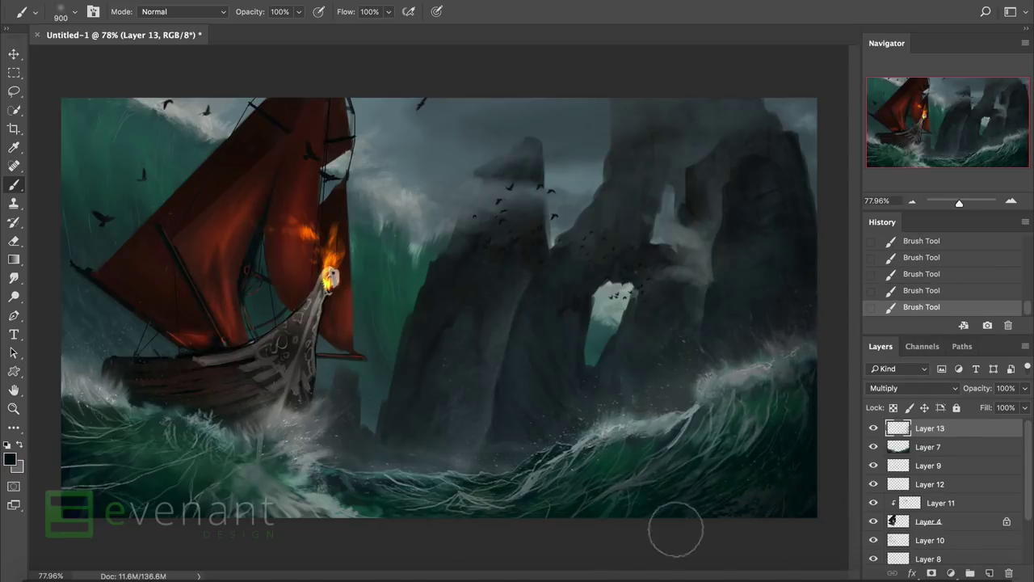
pyautogui.moveTo(150, 472)
pyautogui.mouseDown()
pyautogui.moveTo(99, 57)
pyautogui.moveTo(130, 78)
pyautogui.moveTo(111, 217)
pyautogui.moveTo(280, 108)
pyautogui.moveTo(806, 167)
pyautogui.mouseUp()
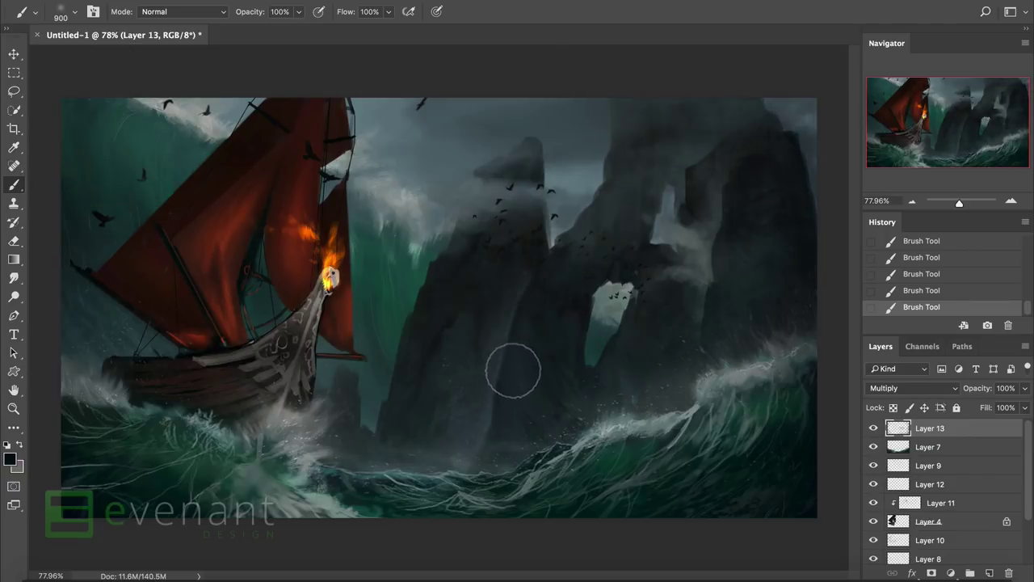
pyautogui.scroll(-2, 513, 365)
pyautogui.moveTo(338, 194)
pyautogui.mouseDown()
pyautogui.moveTo(324, 400)
pyautogui.moveTo(186, 371)
pyautogui.mouseUp()
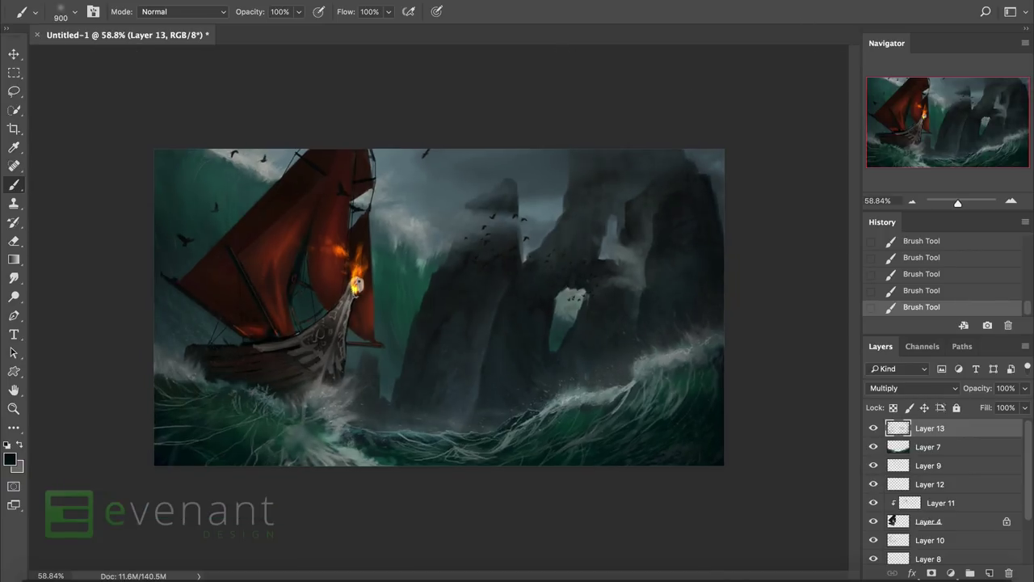
# Pick the small 7 px brush and add a new empty layer.
pyautogui.scroll(2, 545, 266)
pyautogui.rightClick(538, 250)
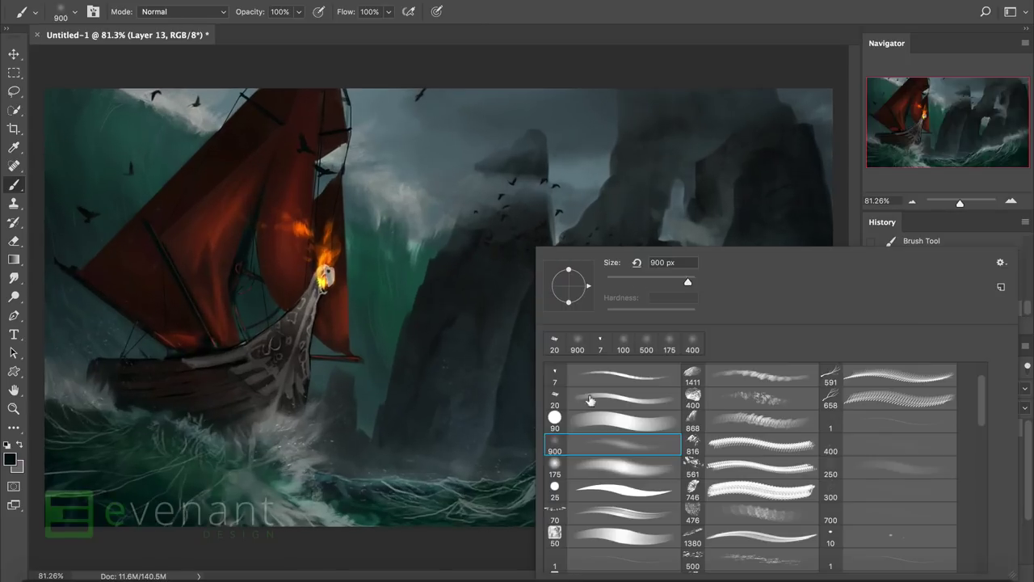
pyautogui.doubleClick(594, 386)
pyautogui.scroll(-1, 440, 311)
pyautogui.hotkey('ctrl', 'shift', 'alt', 'n')
# Set the new layer to Linear Dodge (Add) and choose a blue painting colour.
pyautogui.click(905, 388)
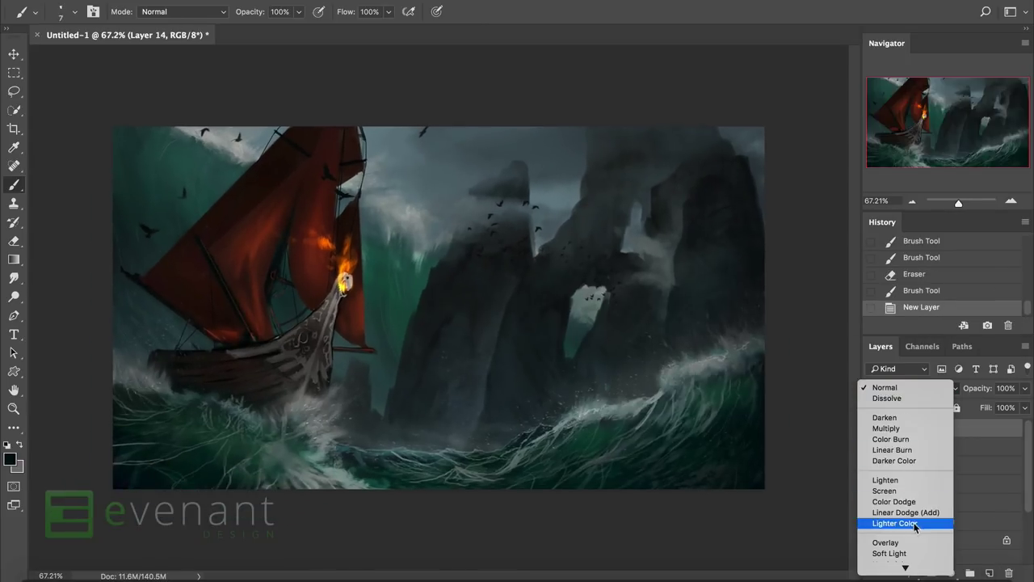
pyautogui.click(915, 523)
pyautogui.click(905, 388)
pyautogui.click(912, 381)
pyautogui.click(10, 459)
pyautogui.moveTo(685, 251); pyautogui.dragTo(694, 213)
pyautogui.click(846, 151)
# Move Layer 14 below Layer 8 and paint a couple of blue test dabs.
pyautogui.moveTo(929, 428); pyautogui.dragTo(929, 566)
pyautogui.moveTo(929, 469); pyautogui.dragTo(929, 498)
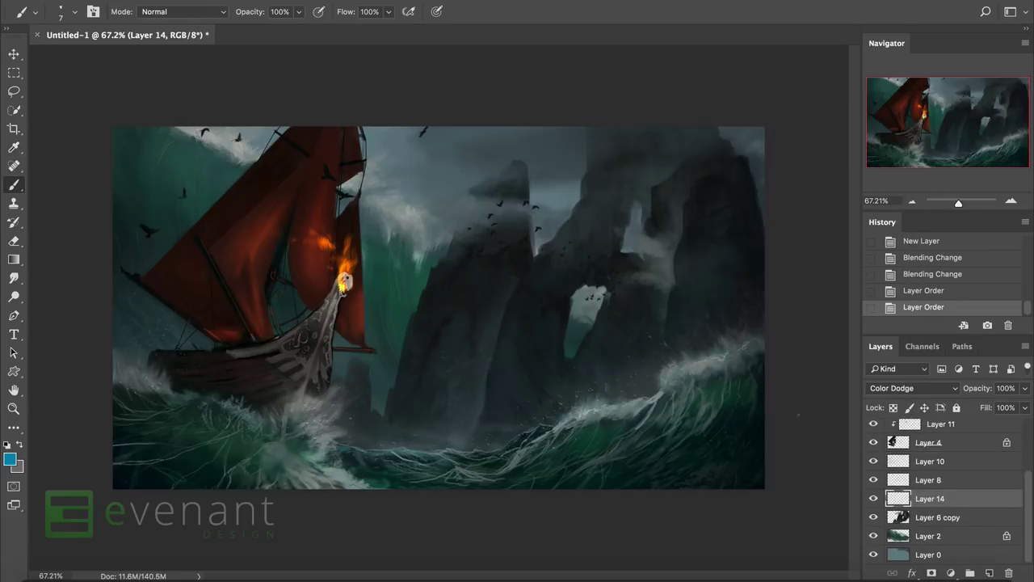
pyautogui.click(543, 309)
pyautogui.click(543, 309)
pyautogui.click(543, 309)
# Switch the brush mode to Linear Dodge (Add) and undo the test dabs.
pyautogui.click(185, 12)
pyautogui.click(174, 150)
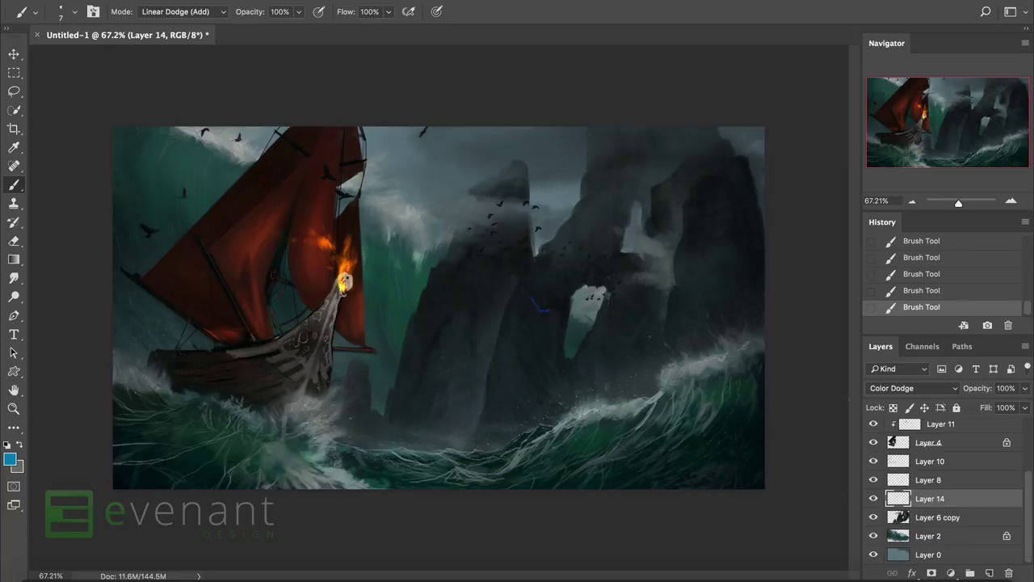
pyautogui.hotkey('ctrl', 'shift', 'z')
pyautogui.hotkey('ctrl', 'alt', 'z')
pyautogui.hotkey('ctrl', 'alt', 'z')
pyautogui.hotkey('ctrl', 'alt', 'z')
pyautogui.hotkey('ctrl', 'alt', 'z')
# Set Layer 14 to Linear Dodge (Add), pick a dark teal, and test-paint then undo strokes.
pyautogui.click(913, 387)
pyautogui.click(889, 388)
pyautogui.click(9, 459)
pyautogui.click(796, 150)
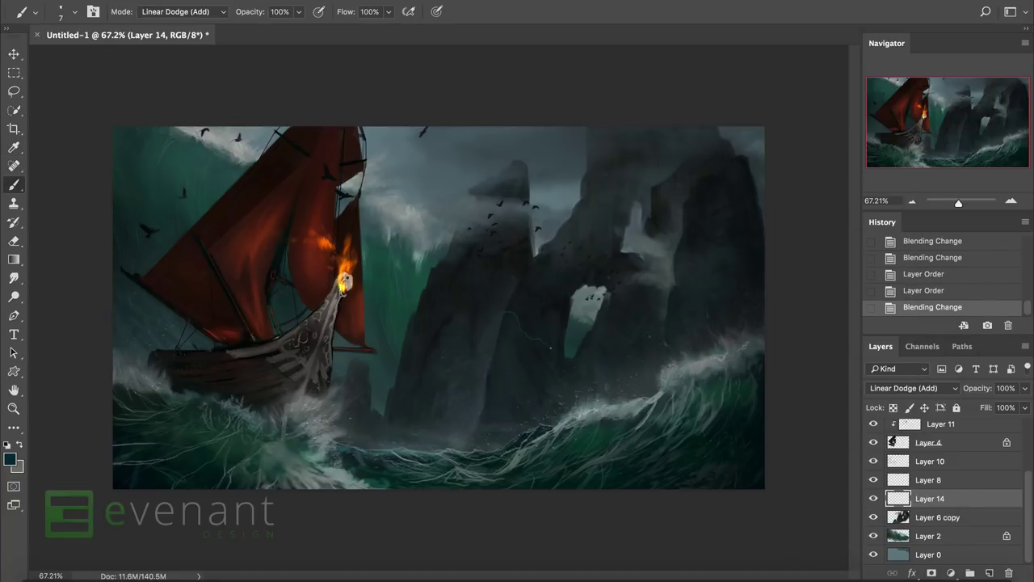
pyautogui.click(558, 351)
pyautogui.click(558, 352)
pyautogui.hotkey('ctrl', 'alt', 'z')
pyautogui.hotkey('ctrl', 'alt', 'z')
# Try a Color Dodge brush and clip Layer 14, then reset it to Normal and delete it.
pyautogui.click(184, 11)
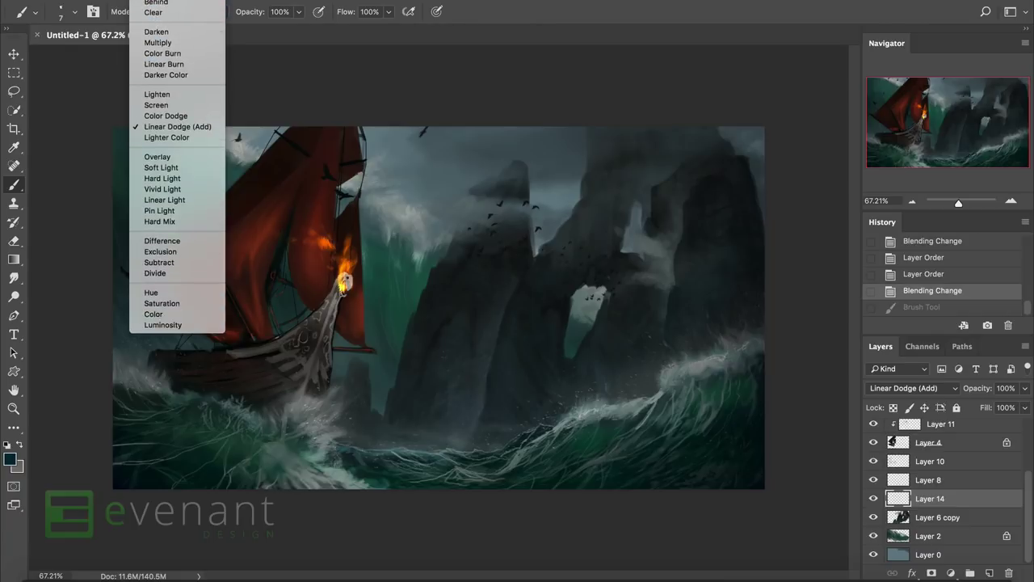
pyautogui.click(166, 147)
pyautogui.hotkey('ctrl', 'alt', 'g')
pyautogui.click(913, 388)
pyautogui.click(897, 264)
pyautogui.press('BackSpace')
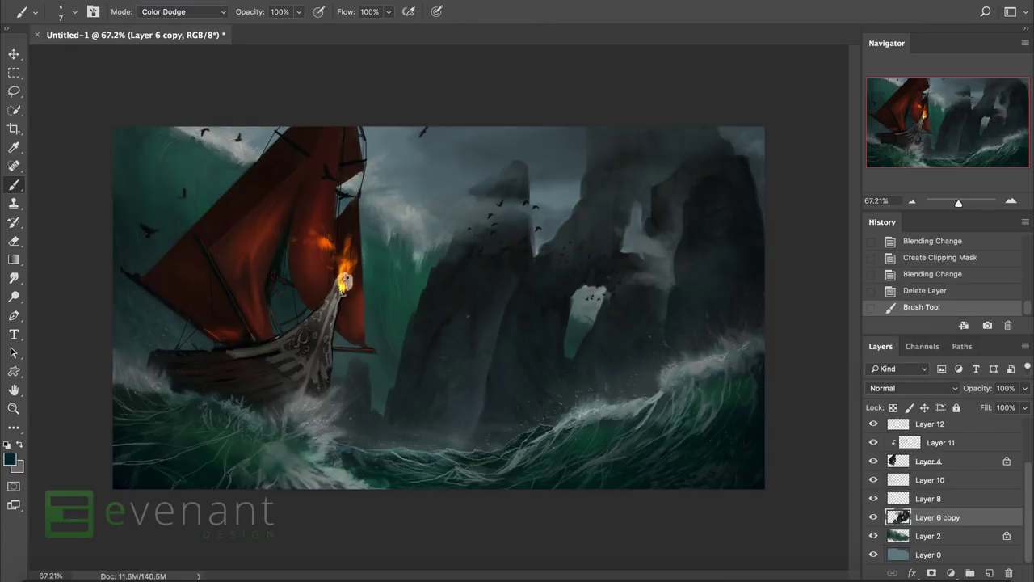
pyautogui.hotkey('ctrl', 'z')
# Paint blue lightning cracks and branches across the rock arch with a Linear Dodge (Add) brush.
pyautogui.click(184, 11)
pyautogui.click(210, 20)
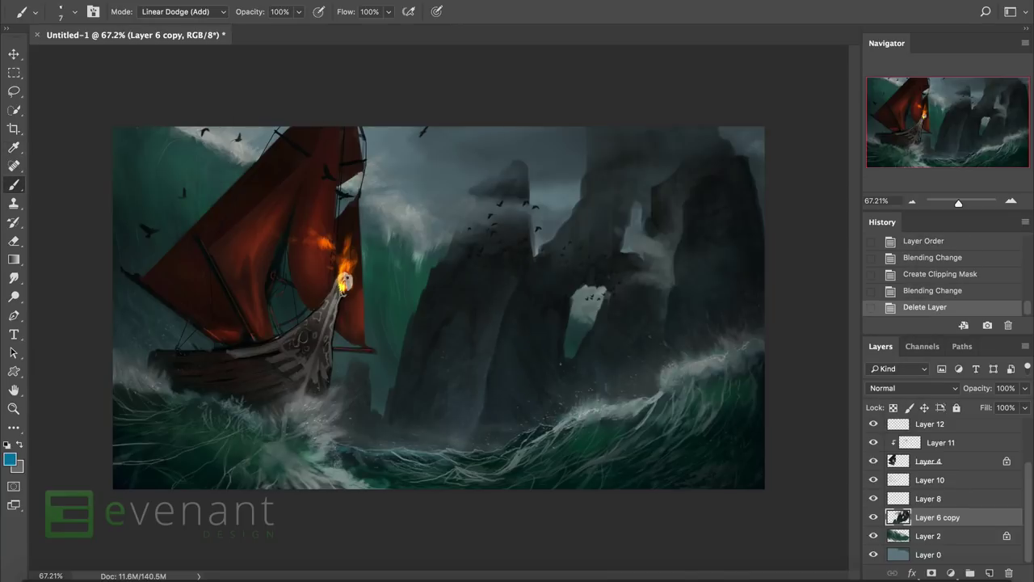
pyautogui.moveTo(503, 338); pyautogui.dragTo(494, 343)
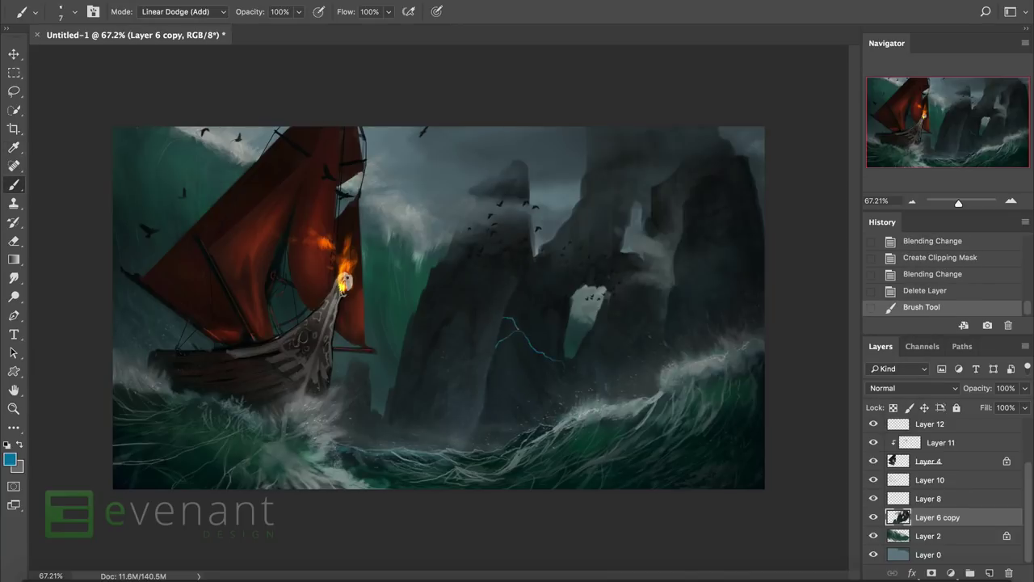
pyautogui.moveTo(545, 315); pyautogui.dragTo(562, 341)
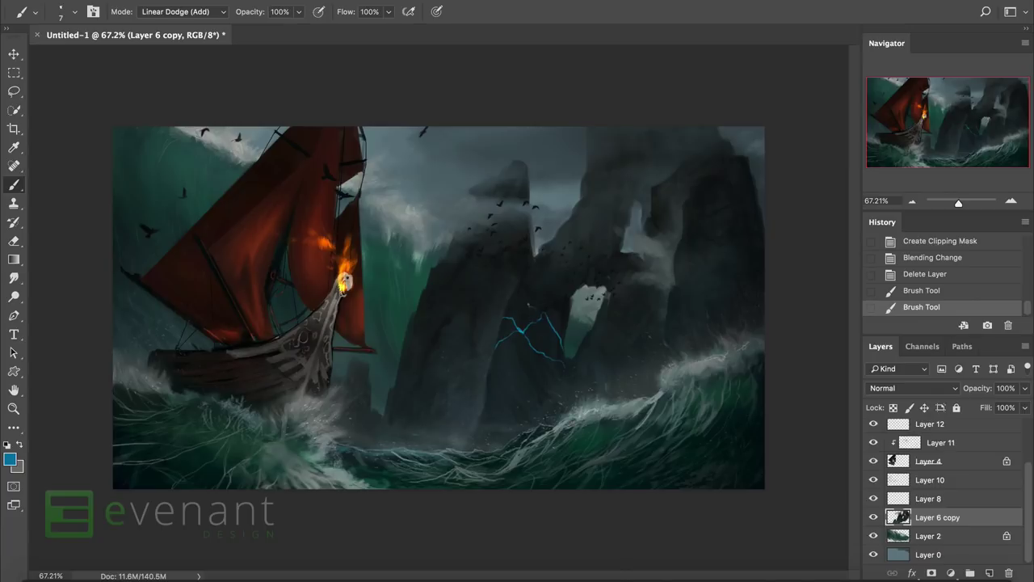
pyautogui.moveTo(524, 292); pyautogui.dragTo(543, 264)
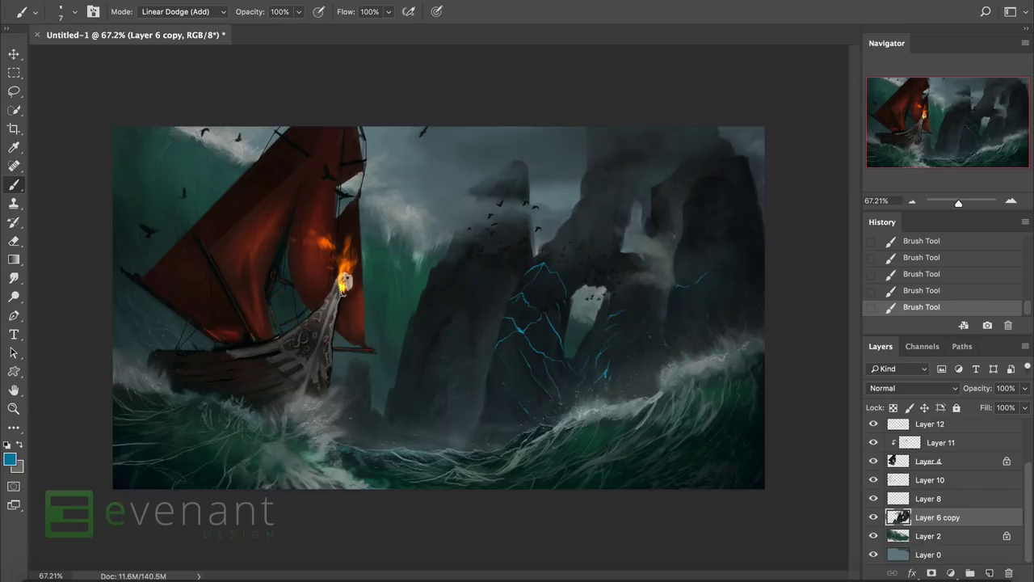
pyautogui.scroll(3, 946, 485)
pyautogui.hotkey('ctrl', 's')
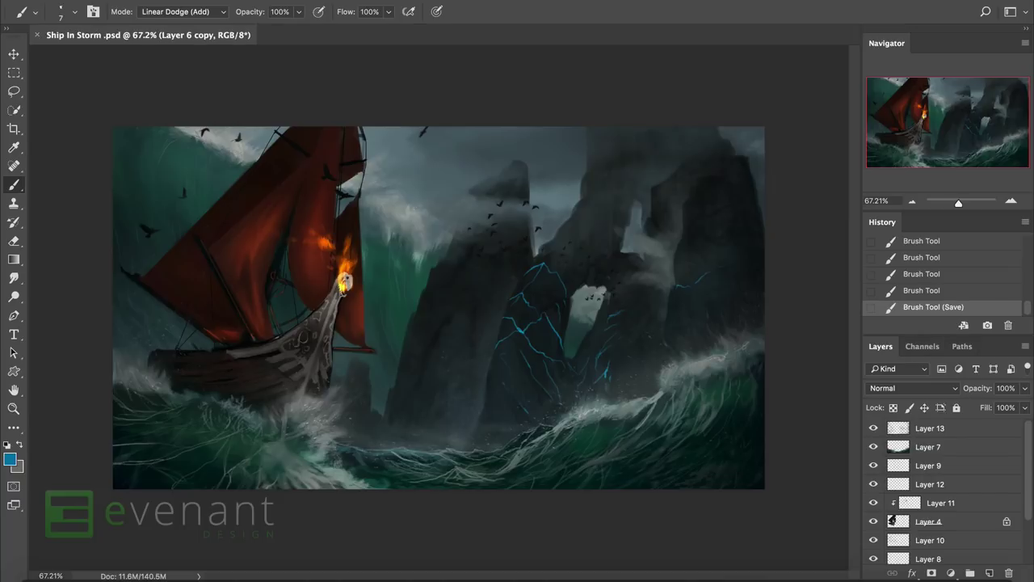
pyautogui.scroll(-3, 945, 490)
pyautogui.click(941, 446)
pyautogui.hotkey('ctrl', 'u')
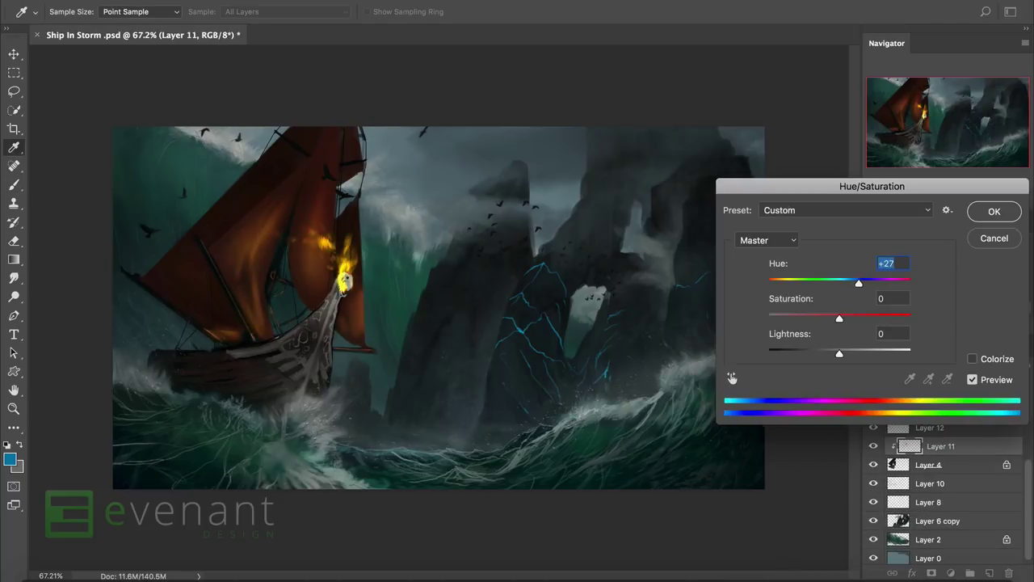
pyautogui.hotkey('shift', 'Up')
pyautogui.hotkey('shift', 'Up')
pyautogui.hotkey('shift', 'Up')
pyautogui.hotkey('shift', 'Up')
pyautogui.hotkey('shift', 'Up')
pyautogui.hotkey('shift', 'Up')
pyautogui.hotkey('shift', 'Up')
pyautogui.hotkey('shift', 'Up')
pyautogui.hotkey('shift', 'Up')
pyautogui.hotkey('shift', 'Up')
pyautogui.hotkey('shift', 'Up')
pyautogui.hotkey('shift', 'Up')
pyautogui.hotkey('shift', 'Up')
pyautogui.hotkey('shift', 'Up')
pyautogui.hotkey('shift', 'Up')
pyautogui.hotkey('shift', 'Down')
pyautogui.hotkey('shift', 'Down')
pyautogui.hotkey('shift', 'Down')
pyautogui.hotkey('shift', 'Down')
pyautogui.hotkey('shift', 'Down')
pyautogui.hotkey('shift', 'Down')
pyautogui.press('Down')
pyautogui.press('Down')
pyautogui.press('Down')
pyautogui.press('Down')
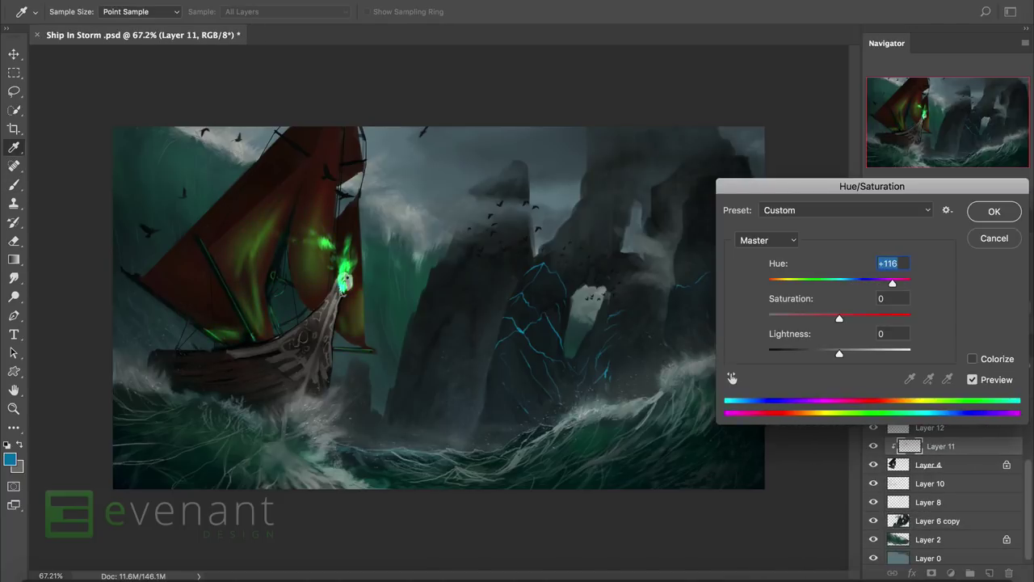
pyautogui.hotkey('shift', 'Down')
pyautogui.hotkey('shift', 'Down')
pyautogui.hotkey('shift', 'Down')
pyautogui.hotkey('shift', 'Down')
pyautogui.hotkey('shift', 'Down')
pyautogui.hotkey('shift', 'Down')
pyautogui.hotkey('shift', 'Down')
pyautogui.hotkey('shift', 'Down')
pyautogui.hotkey('shift', 'Down')
pyautogui.hotkey('shift', 'Down')
pyautogui.hotkey('shift', 'Down')
pyautogui.press('Down')
pyautogui.press('Down')
pyautogui.press('Down')
pyautogui.press('Down')
pyautogui.press('Down')
pyautogui.press('Down')
pyautogui.press('Down')
pyautogui.press('Escape')
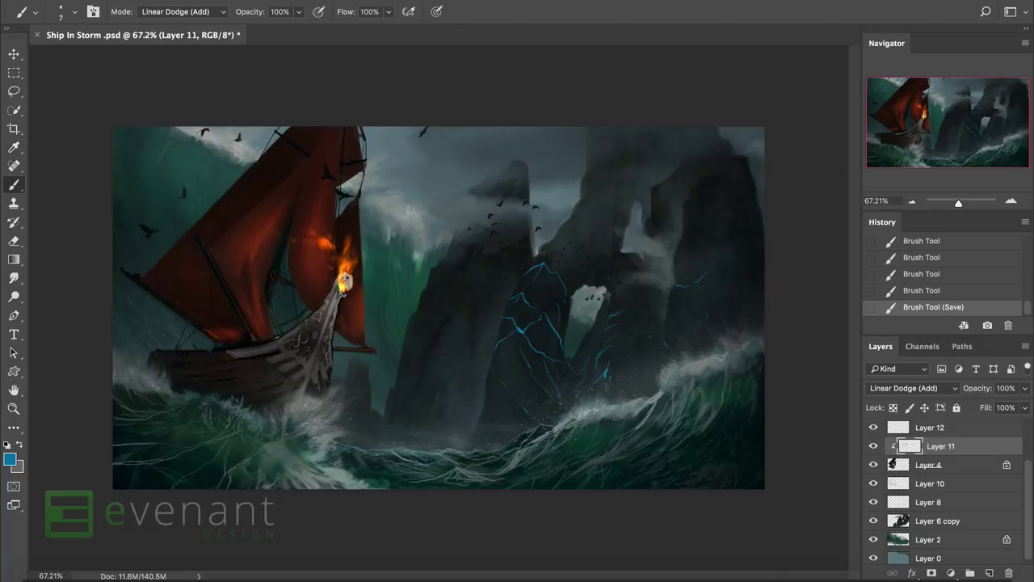
# Add a new layer clipped to Layer 11 and change its blend mode.
pyautogui.click(989, 572)
pyautogui.hotkey('ctrl', 'alt', 'g')
pyautogui.click(913, 388)
pyautogui.click(933, 397)
# Dab glowing cyan dots on the figurehead and redraw the spiral on the middle sail.
pyautogui.click(224, 310)
pyautogui.click(224, 311)
pyautogui.click(223, 311)
pyautogui.click(224, 312)
pyautogui.click(225, 310)
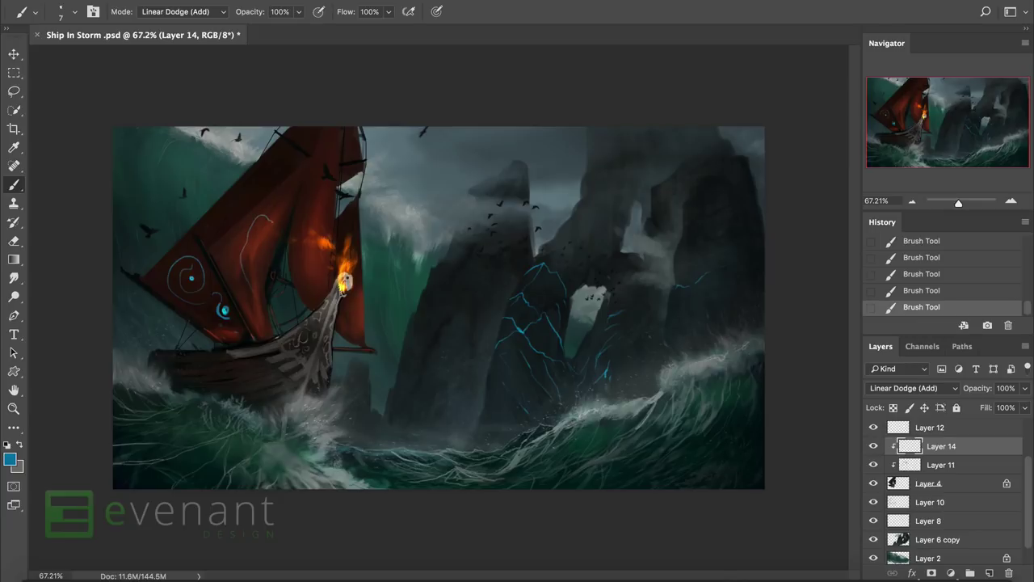
pyautogui.hotkey('ctrl', 'z')
pyautogui.moveTo(263, 219); pyautogui.dragTo(242, 271)
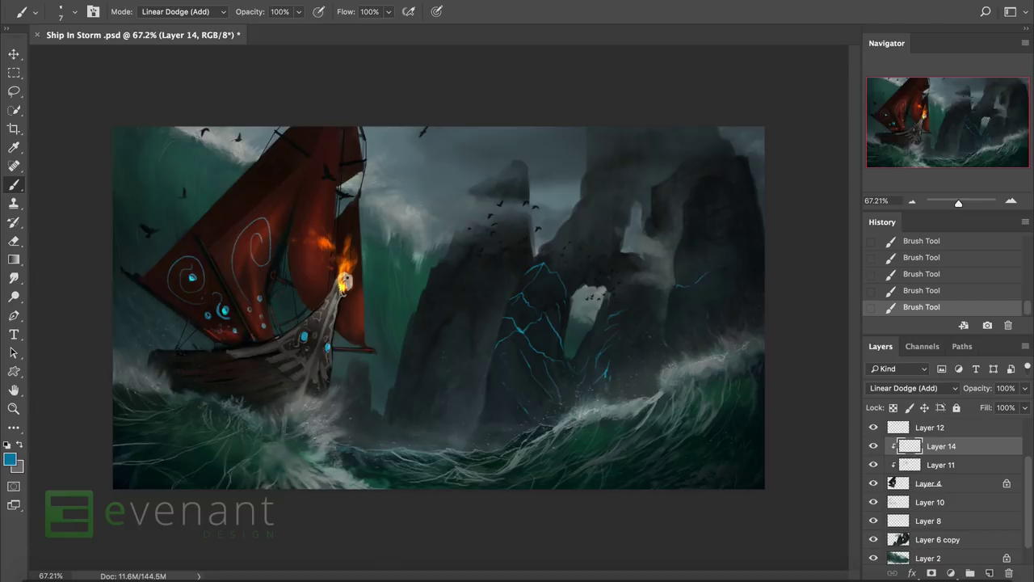
# Tone the decorations with Hue/Saturation: Lightness -20, Hue +21.
pyautogui.hotkey('ctrl', 'u')
pyautogui.moveTo(839, 351)
pyautogui.mouseDown()
pyautogui.moveTo(806, 351)
pyautogui.moveTo(826, 353)
pyautogui.mouseUp()
pyautogui.moveTo(839, 283)
pyautogui.mouseDown()
pyautogui.moveTo(863, 284)
pyautogui.moveTo(840, 284)
pyautogui.moveTo(854, 285)
pyautogui.mouseUp()
pyautogui.click(973, 215)
pyautogui.press('b')
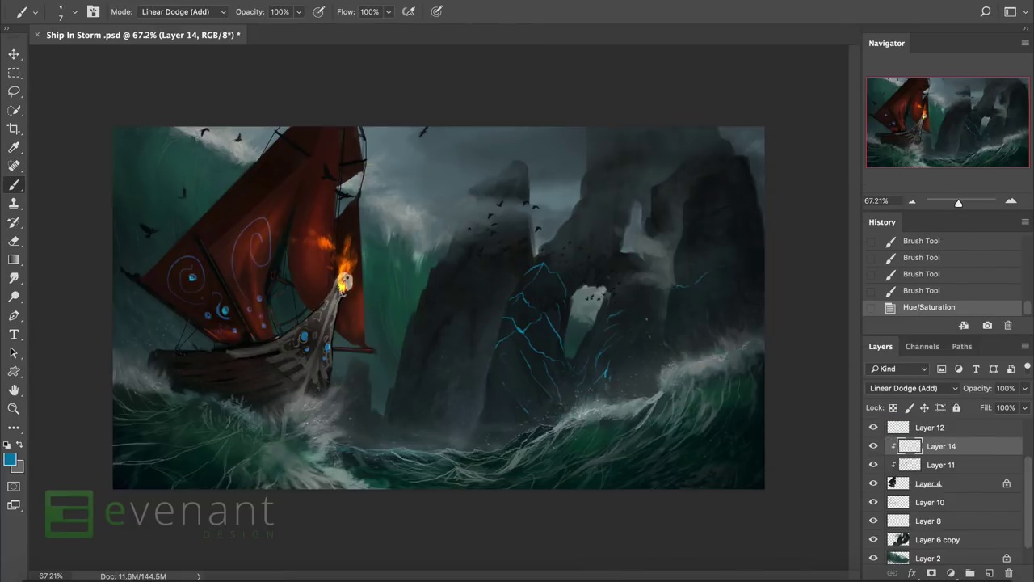
# Make Layer 6 copy active, compare with Layer 8 hidden, and choose a darker teal colour.
pyautogui.scroll(-1, 945, 485)
pyautogui.click(938, 517)
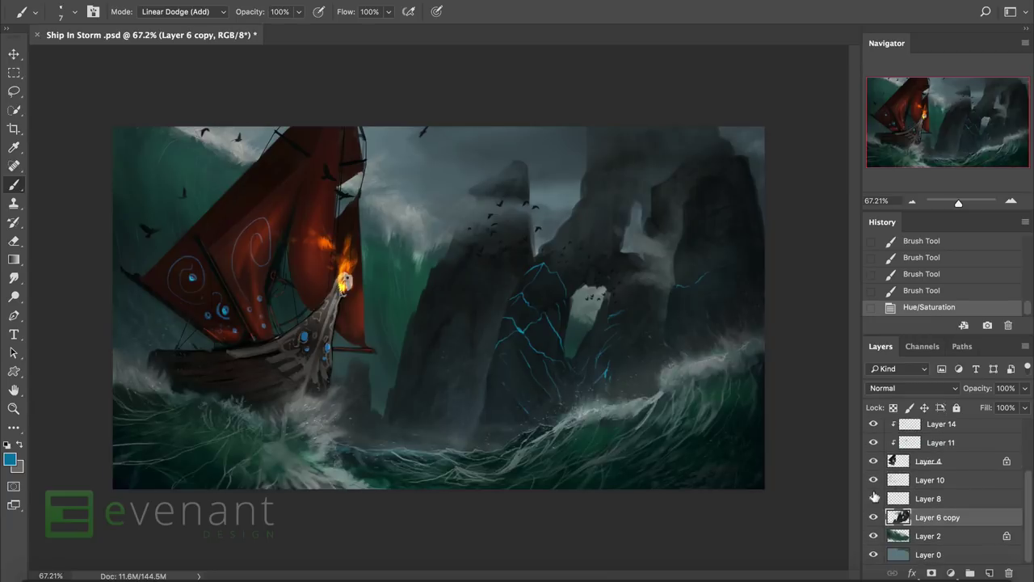
pyautogui.click(873, 498)
pyautogui.click(874, 498)
pyautogui.click(10, 459)
pyautogui.click(628, 305)
pyautogui.press('Return')
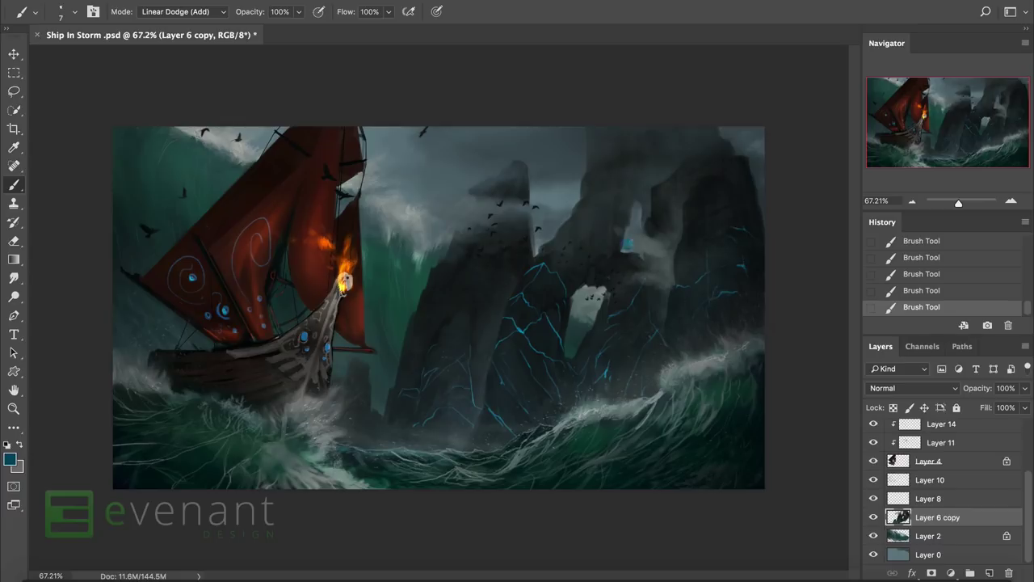
# Paint a cyan glow and streak rising from the rock orb, then switch to a larger soft brush and undo.
pyautogui.press(']')
pyautogui.press(']')
pyautogui.press(']')
pyautogui.press(']')
pyautogui.press(']')
pyautogui.press(']')
pyautogui.click(628, 242)
pyautogui.moveTo(628, 230); pyautogui.dragTo(627, 154)
pyautogui.rightClick(628, 169)
pyautogui.scroll(-2, 886, 356)
pyautogui.doubleClick(889, 385)
pyautogui.hotkey('ctrl', 'z')
pyautogui.hotkey('ctrl', 'z')
pyautogui.hotkey('ctrl', 'z')
pyautogui.hotkey('ctrl', 'z')
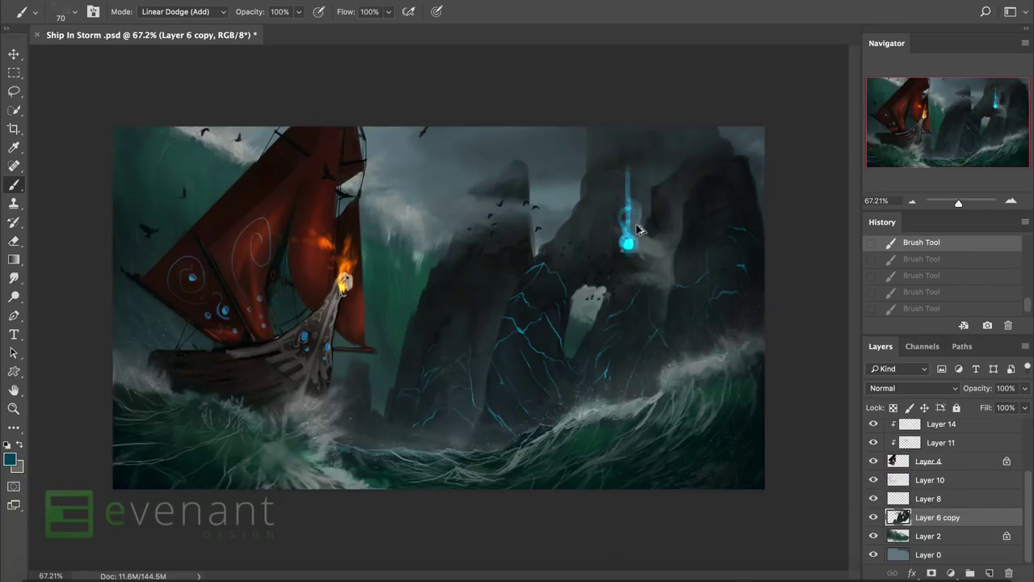
# Try a broad cyan glow and a wispy smoke stroke above the orb, undoing each.
pyautogui.moveTo(628, 243); pyautogui.dragTo(627, 158)
pyautogui.hotkey('ctrl', 'z')
pyautogui.moveTo(629, 212); pyautogui.dragTo(638, 129)
pyautogui.hotkey('ctrl', 'z')
# Test another layer blend mode, revert it, and step back in History to remove the glow.
pyautogui.click(947, 394)
pyautogui.click(905, 512)
pyautogui.hotkey('ctrl', 'z')
pyautogui.click(933, 275)
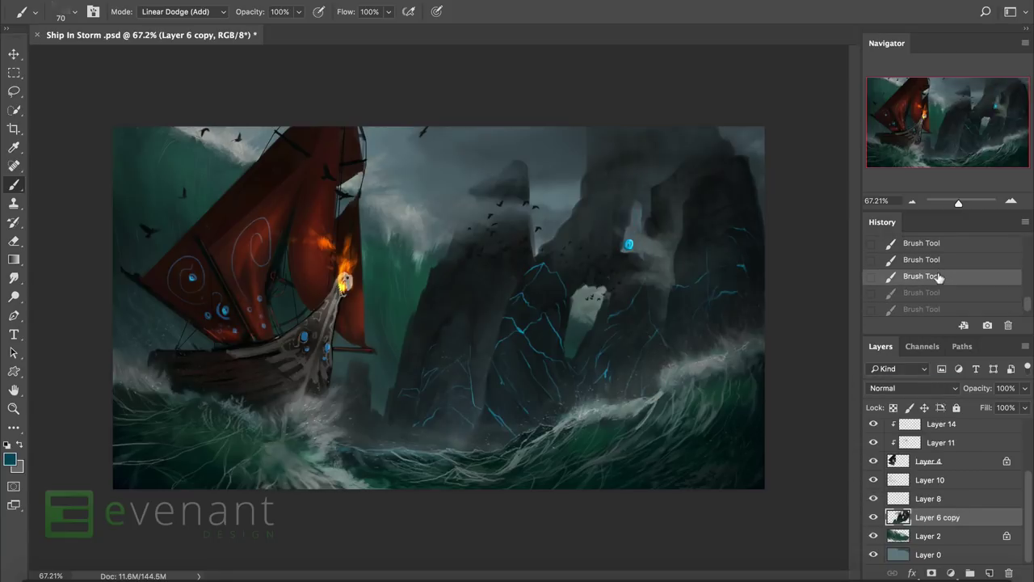
pyautogui.click(936, 262)
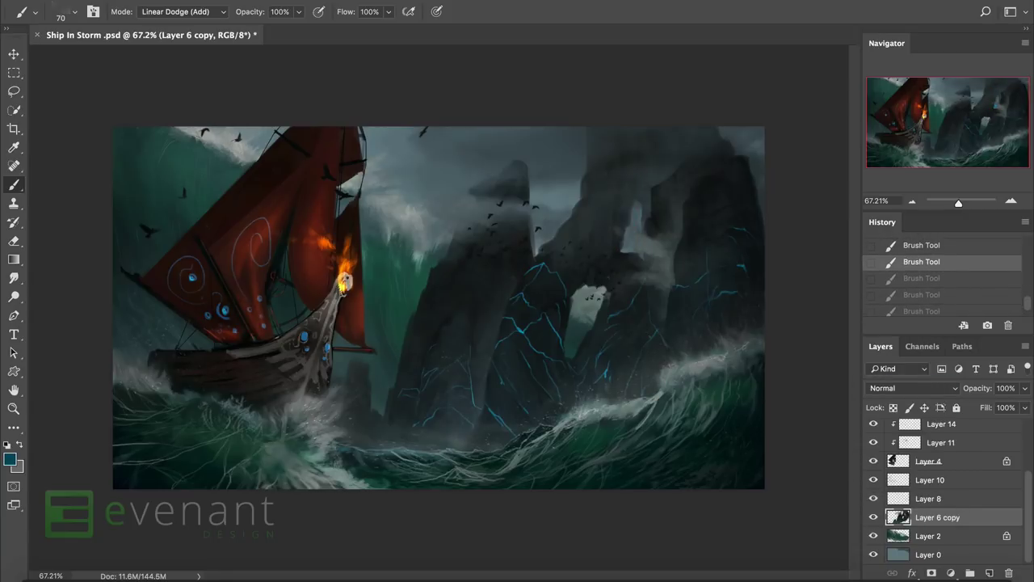
# Restore the undone brush states and pick the 900 px soft brush in Normal mode.
pyautogui.hotkey('ctrl', 'shift', 'z')
pyautogui.hotkey('ctrl', 'shift', 'z')
pyautogui.hotkey('ctrl', 'shift', 'z')
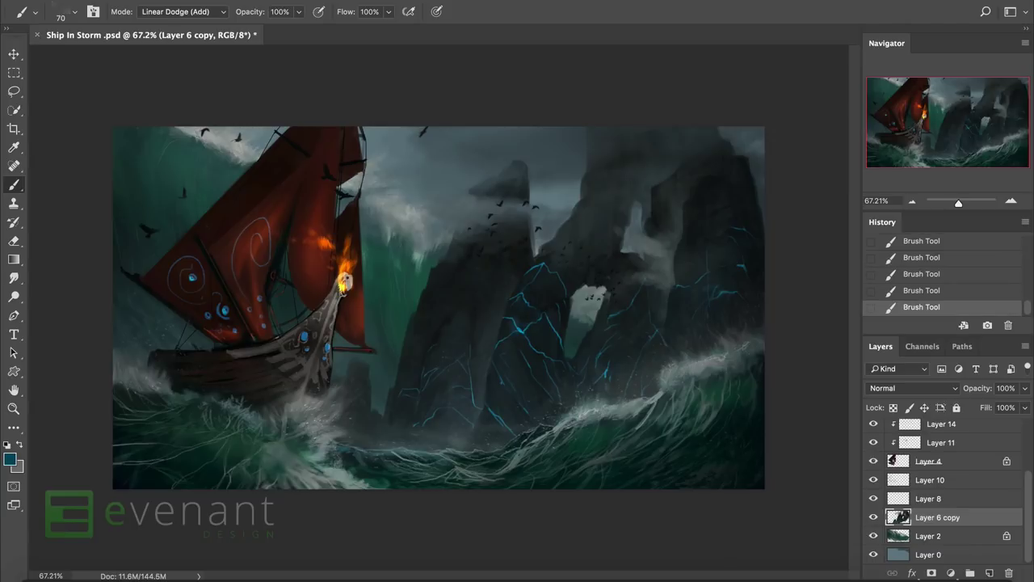
pyautogui.rightClick(557, 234)
pyautogui.scroll(-3, 727, 445)
pyautogui.click(630, 396)
pyautogui.press('Return')
pyautogui.click(184, 11)
pyautogui.click(162, 16)
# Lock Layer 6 copy's transparency and dab dark soft paint around the rock peaks.
pyautogui.press('/')
pyautogui.keyDown('alt'); pyautogui.click(503, 331); pyautogui.keyUp('alt')
pyautogui.click(523, 430)
pyautogui.click(620, 355)
pyautogui.click(496, 437)
pyautogui.click(453, 356)
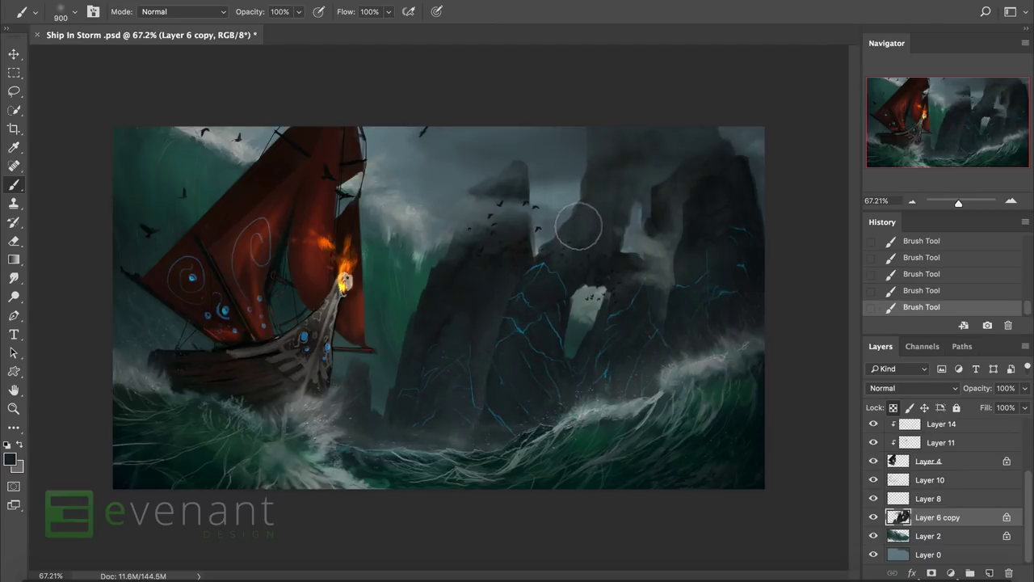
pyautogui.scroll(-2, 579, 226)
pyautogui.scroll(4, 578, 226)
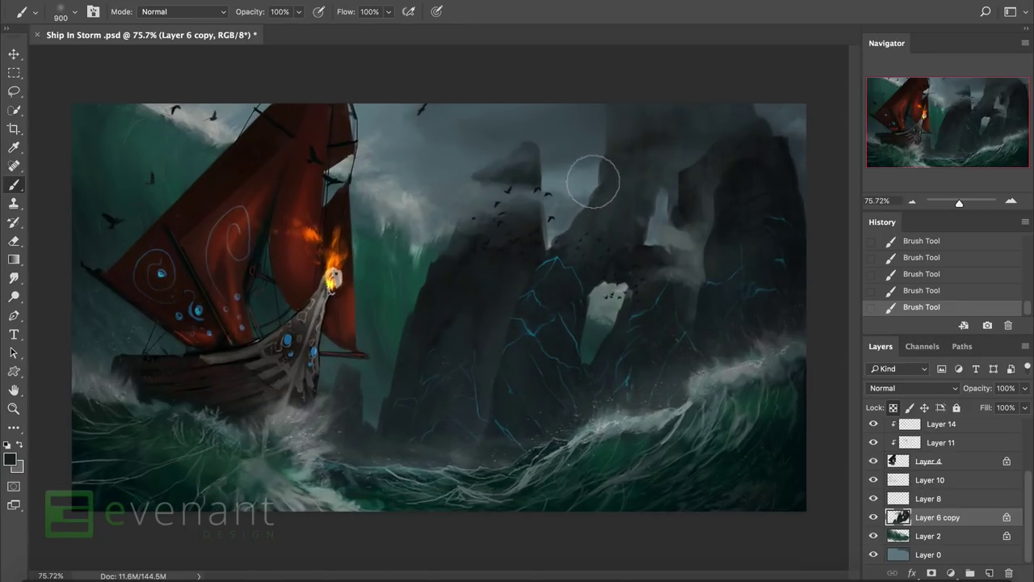
pyautogui.rightClick(544, 267)
pyautogui.scroll(5, 584, 440)
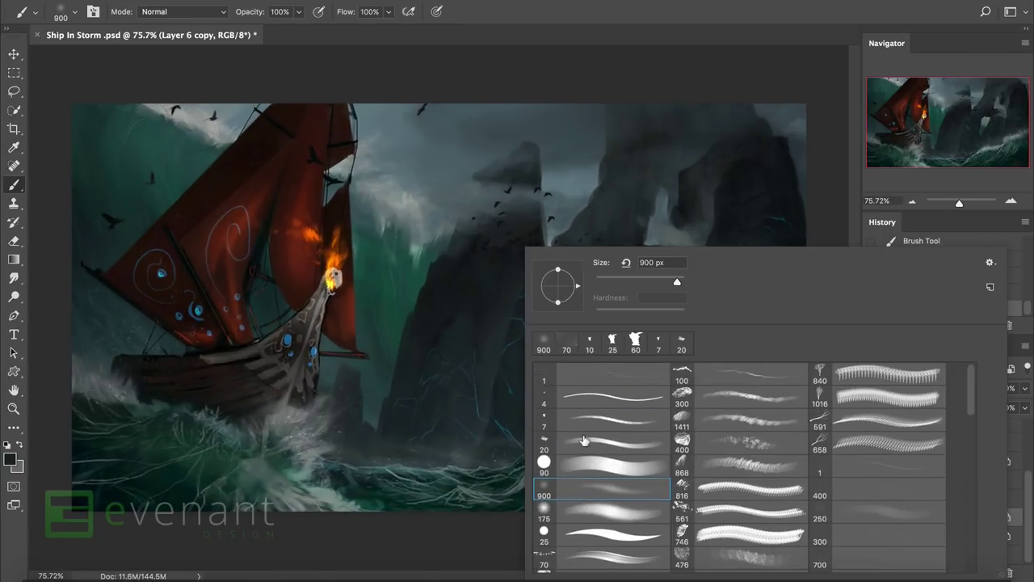
pyautogui.press('Escape')
# Desaturate Layer 14 and then the ship's Layer 4 with Hue/Saturation.
pyautogui.click(922, 429)
pyautogui.hotkey('ctrl', 'u')
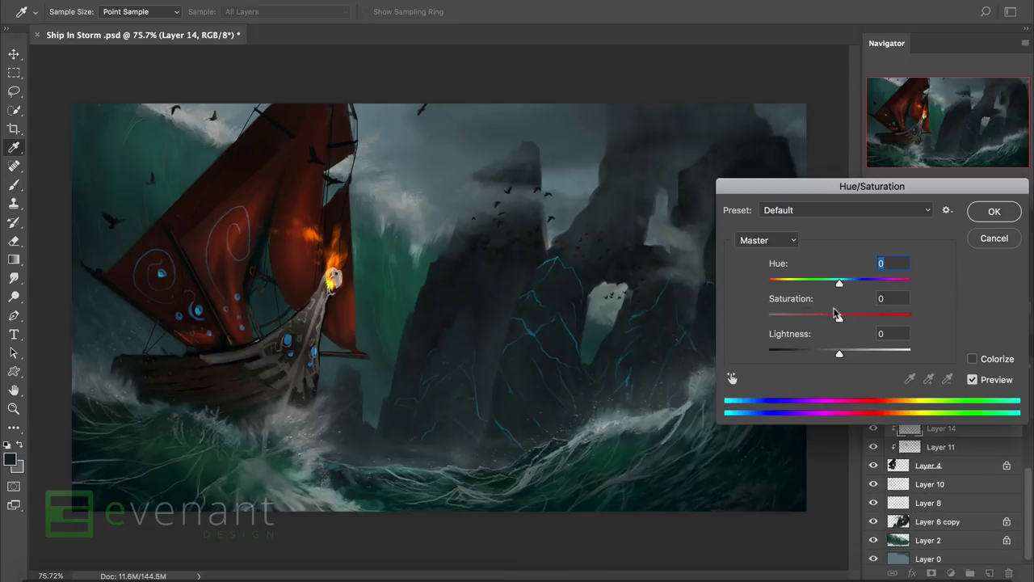
pyautogui.moveTo(837, 315); pyautogui.dragTo(800, 323)
pyautogui.press('Return')
pyautogui.press('b')
pyautogui.click(905, 465)
pyautogui.hotkey('ctrl', 'alt', 'u')
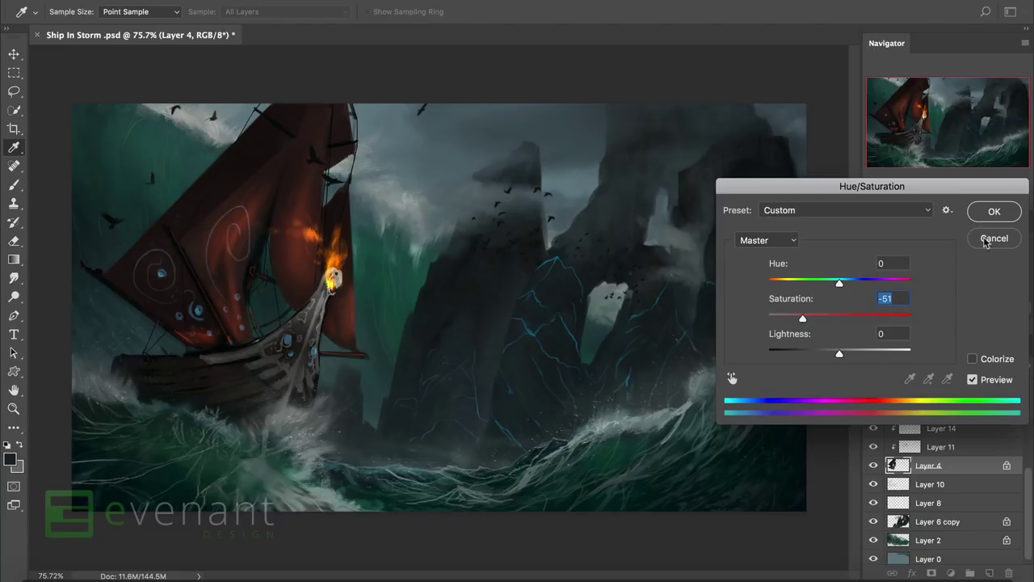
pyautogui.click(985, 215)
# Lasso the sails and recolour them purple with Hue -77, Saturation -64, Lightness -4.
pyautogui.press('l')
pyautogui.moveTo(279, 309)
pyautogui.mouseDown()
pyautogui.moveTo(258, 342)
pyautogui.moveTo(223, 349)
pyautogui.moveTo(53, 185)
pyautogui.moveTo(197, 78)
pyautogui.moveTo(410, 362)
pyautogui.moveTo(328, 346)
pyautogui.moveTo(321, 321)
pyautogui.moveTo(283, 311)
pyautogui.mouseUp()
pyautogui.hotkey('ctrl', 'u')
pyautogui.moveTo(840, 279); pyautogui.dragTo(796, 283)
pyautogui.moveTo(839, 318); pyautogui.dragTo(806, 315)
pyautogui.moveTo(839, 353)
pyautogui.mouseDown()
pyautogui.moveTo(849, 354)
pyautogui.moveTo(835, 353)
pyautogui.mouseUp()
pyautogui.moveTo(796, 283); pyautogui.dragTo(802, 287)
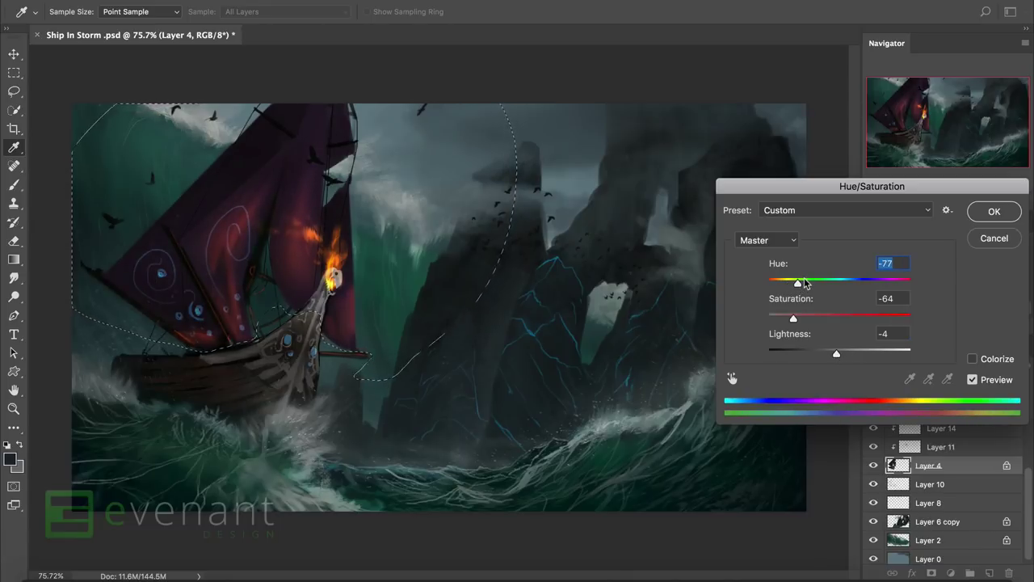
pyautogui.click(995, 211)
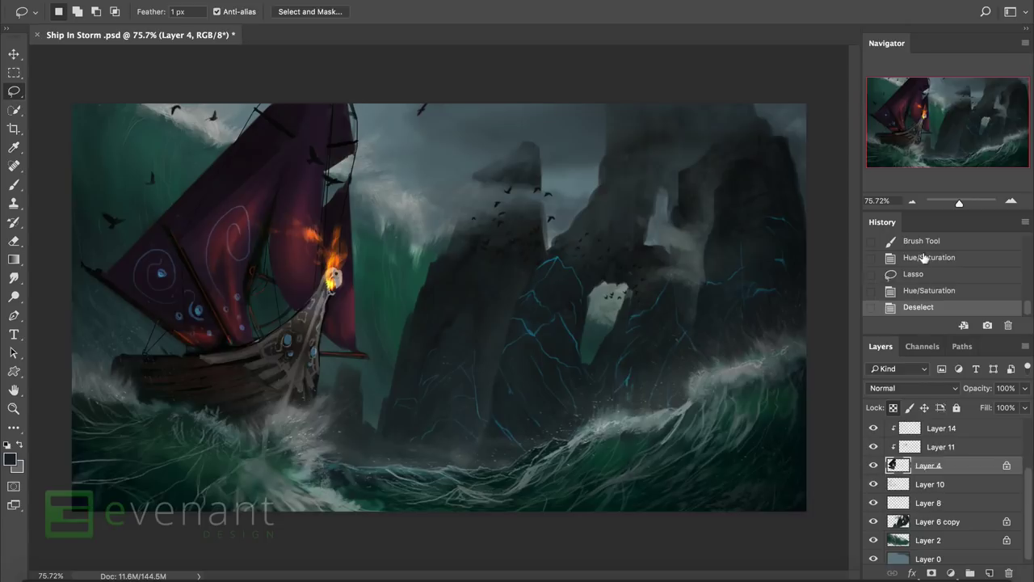
pyautogui.click(920, 258)
pyautogui.click(925, 307)
# Adjust the ship layer's white and midtone Levels.
pyautogui.hotkey('ctrl', 'l')
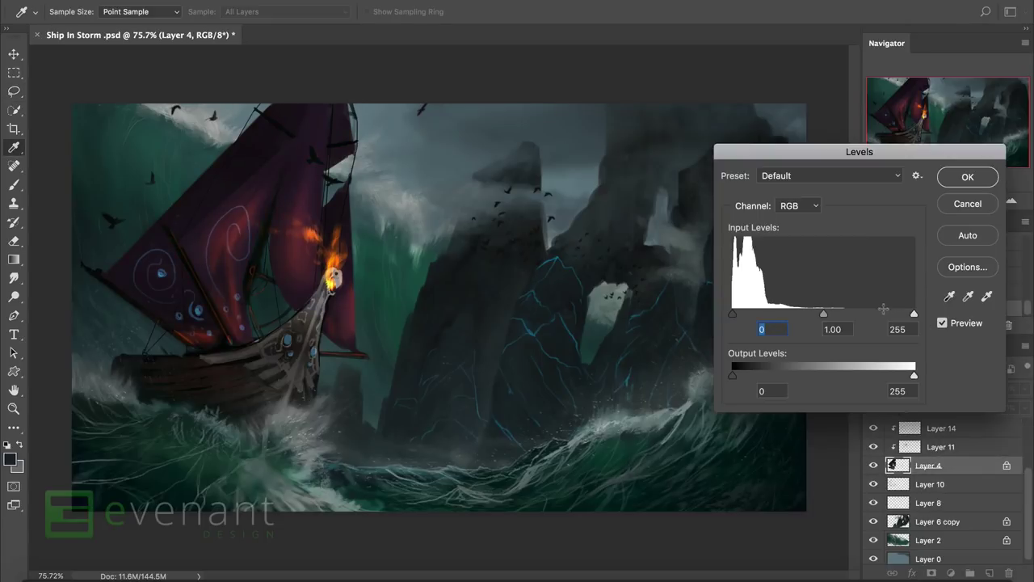
pyautogui.moveTo(914, 314); pyautogui.dragTo(899, 314)
pyautogui.moveTo(816, 314); pyautogui.dragTo(824, 314)
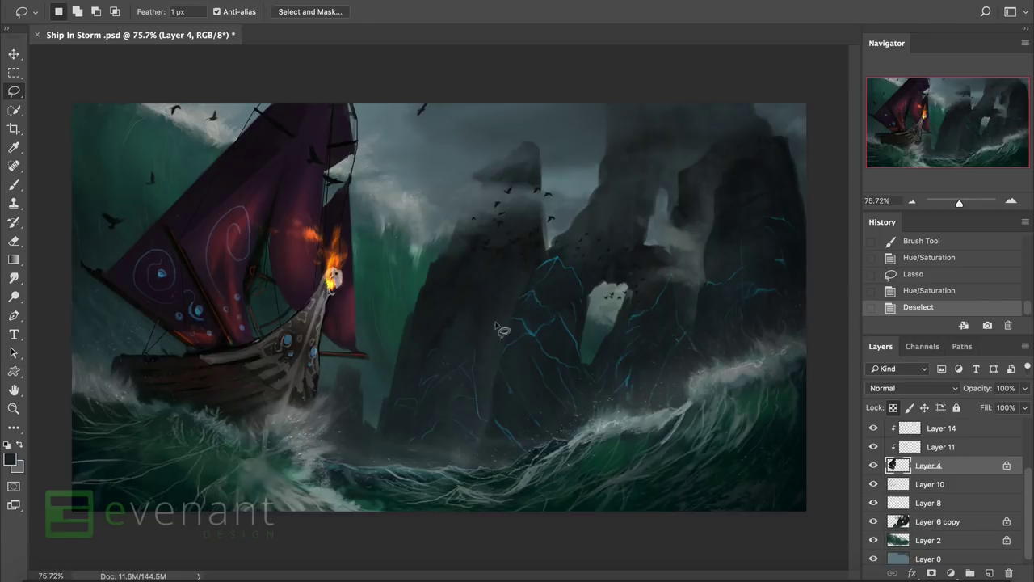
# Unlock Layer 4 and darken the ship's bow with small dabs of a 20 px brush.
pyautogui.press('b')
pyautogui.rightClick(483, 320)
pyautogui.click(542, 399)
pyautogui.press('Return')
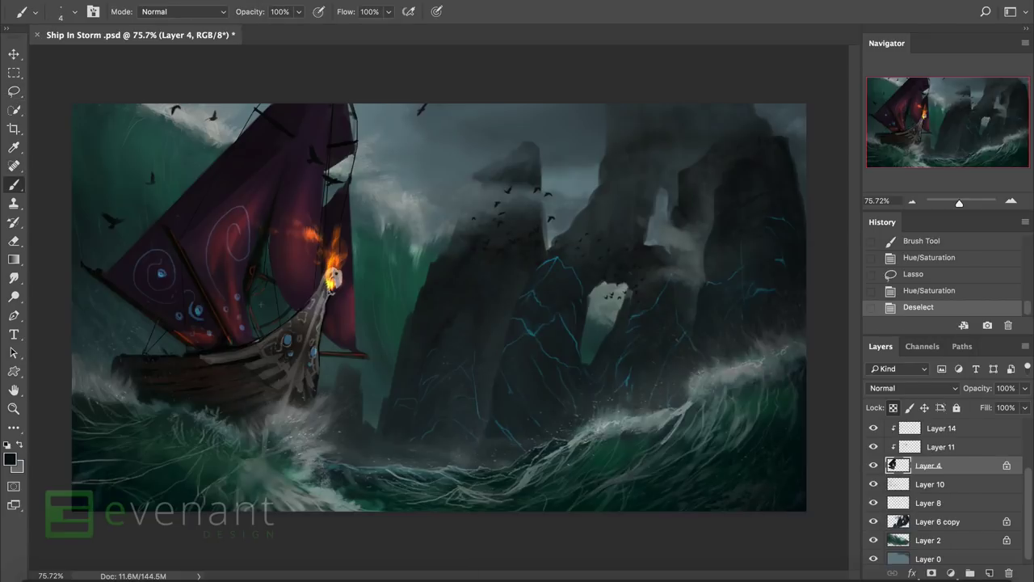
pyautogui.press(']')
pyautogui.press(']')
pyautogui.press(']')
pyautogui.press(']')
pyautogui.press(']')
pyautogui.press(']')
pyautogui.press(']')
pyautogui.click(259, 298)
pyautogui.press('/')
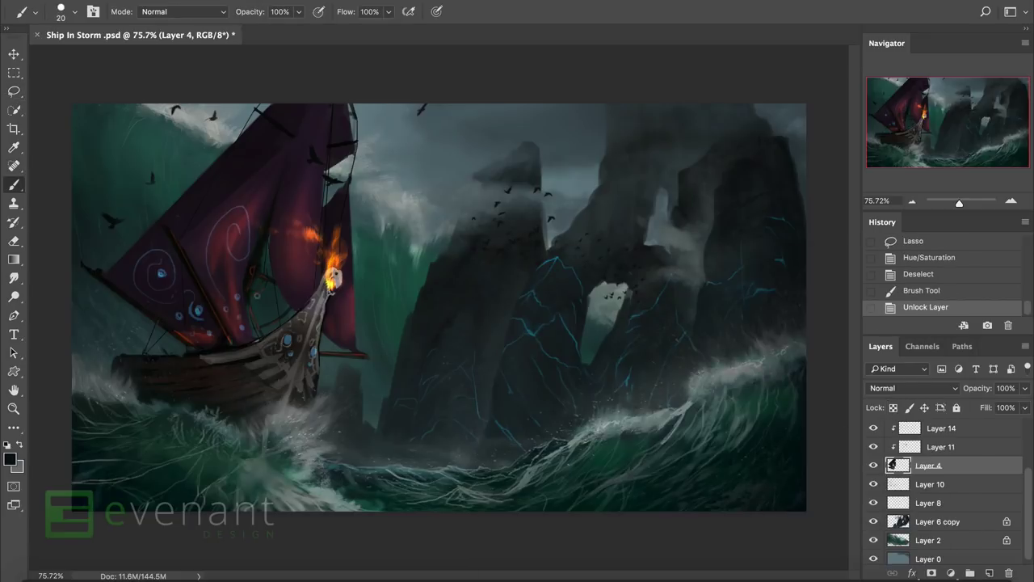
pyautogui.click(290, 310)
pyautogui.click(276, 303)
pyautogui.click(285, 309)
pyautogui.click(287, 305)
pyautogui.click(293, 304)
pyautogui.click(297, 297)
# On a new Layer 15, paint pale grey hull details with a 3–4 px brush, sampling hull colours.
pyautogui.rightClick(541, 366)
pyautogui.doubleClick(452, 392)
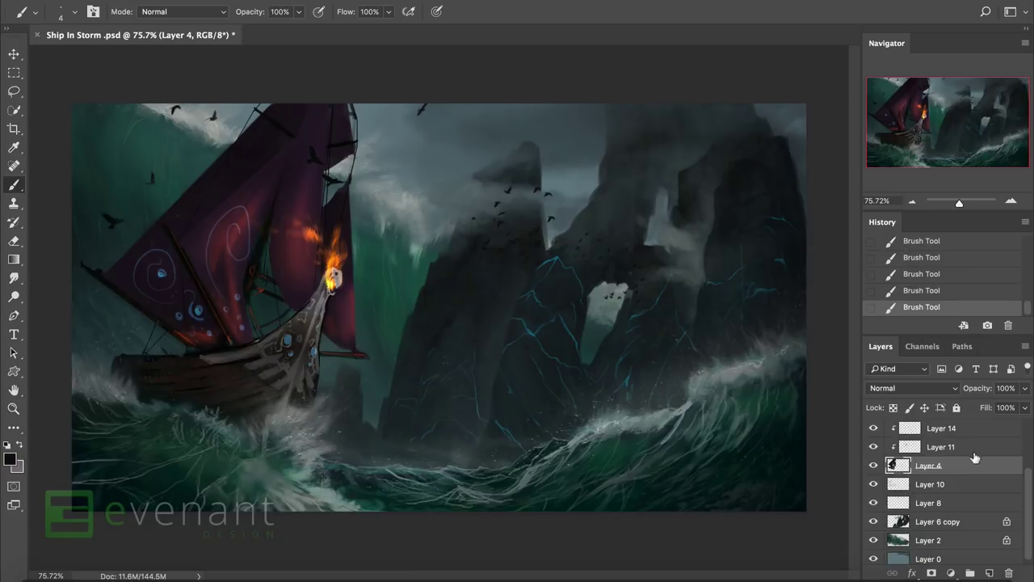
pyautogui.hotkey('ctrl', 'shift', 'alt', 'n')
pyautogui.click(363, 339)
pyautogui.click(363, 340)
pyautogui.rightClick(368, 246)
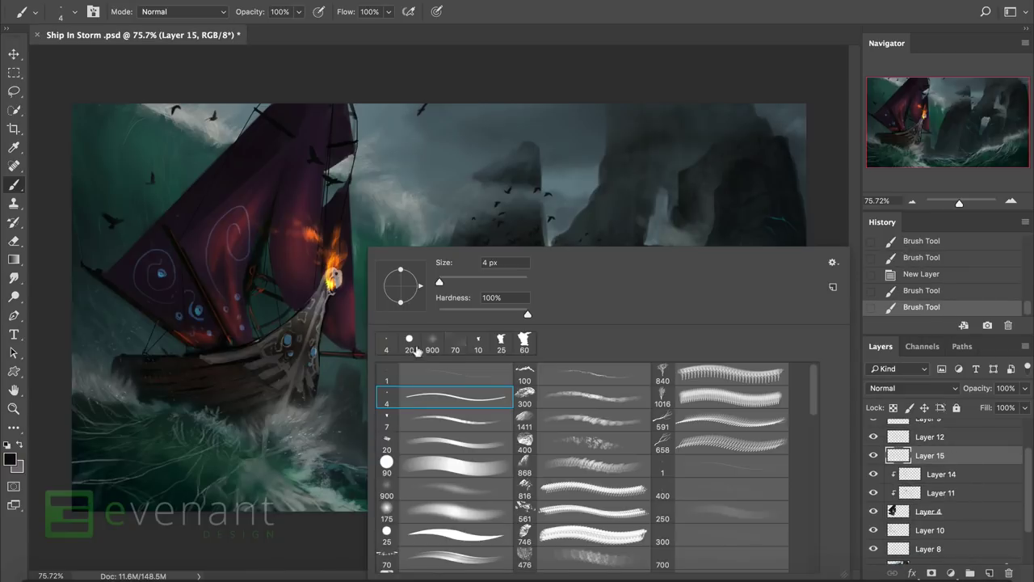
pyautogui.press('Return')
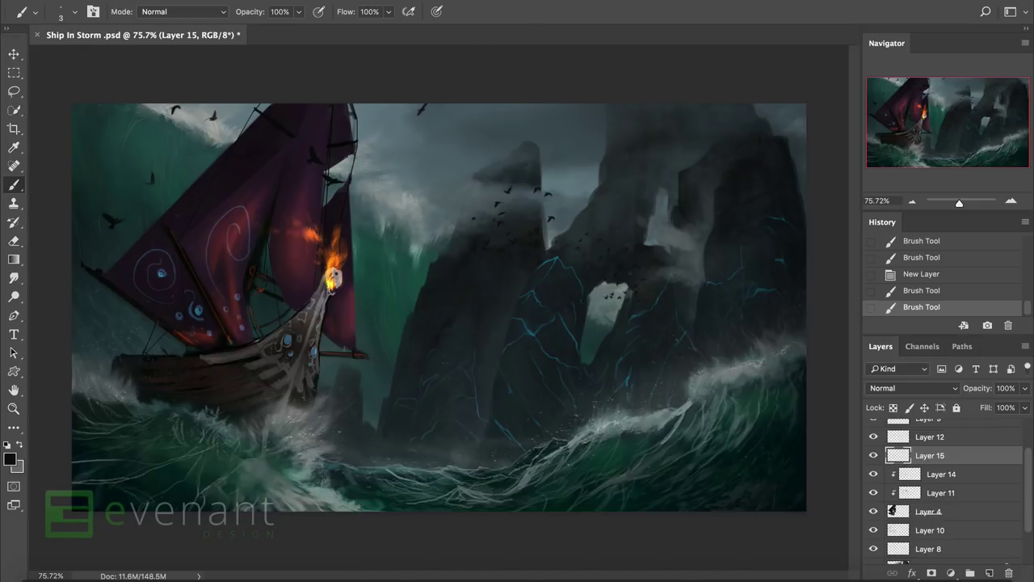
pyautogui.moveTo(364, 364); pyautogui.dragTo(369, 369)
pyautogui.keyDown('alt'); pyautogui.click(189, 355); pyautogui.keyUp('alt')
pyautogui.keyDown('alt'); pyautogui.click(193, 352); pyautogui.keyUp('alt')
pyautogui.keyDown('alt'); pyautogui.click(243, 369); pyautogui.keyUp('alt')
pyautogui.press(']')
pyautogui.keyDown('alt'); pyautogui.click(257, 379); pyautogui.keyUp('alt')
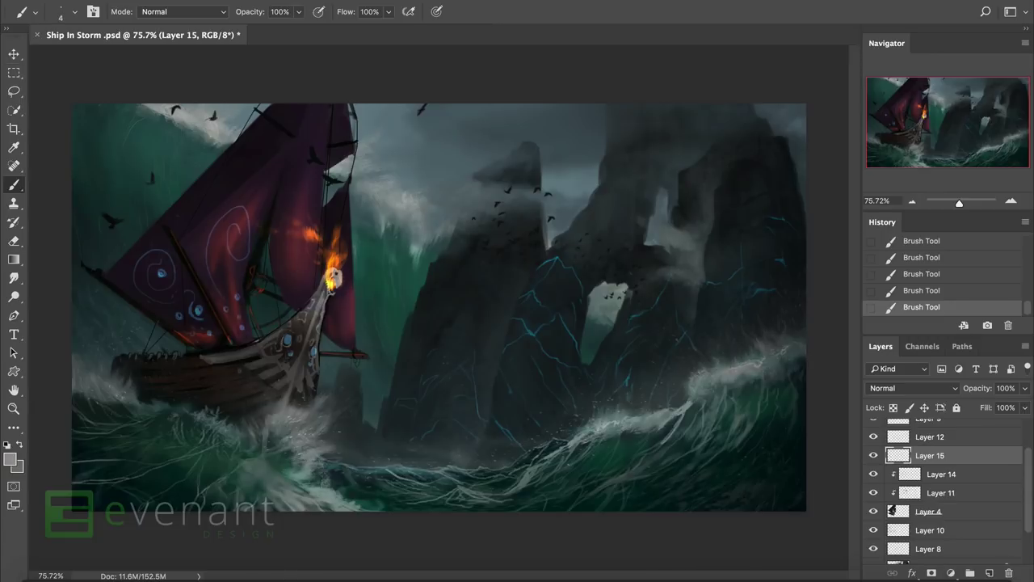
# Try clone-stamping hull details, undo them, and return to the Clone Stamp with an adjusted size.
pyautogui.click(14, 202)
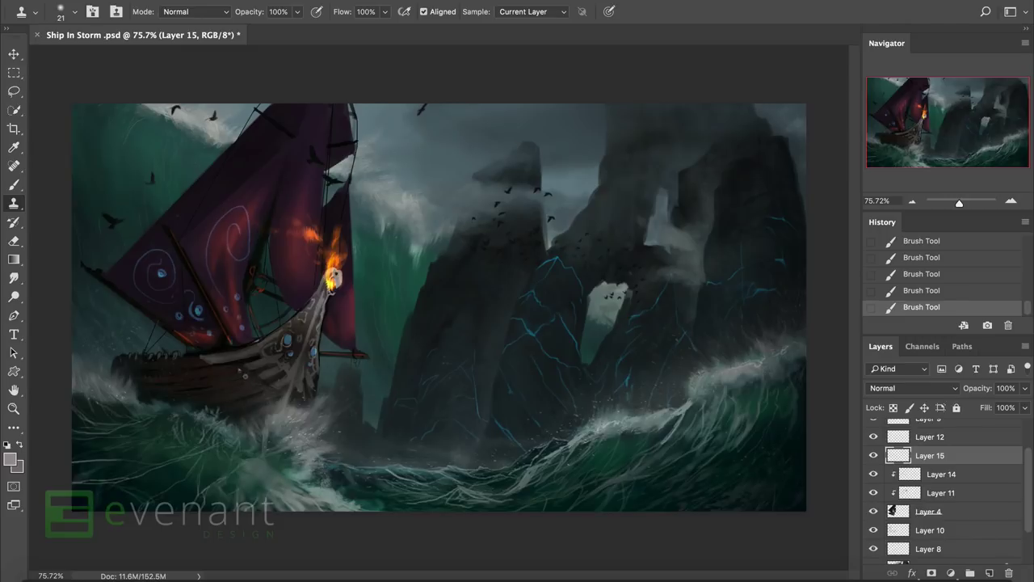
pyautogui.click(242, 377)
pyautogui.click(243, 377)
pyautogui.click(248, 378)
pyautogui.click(264, 389)
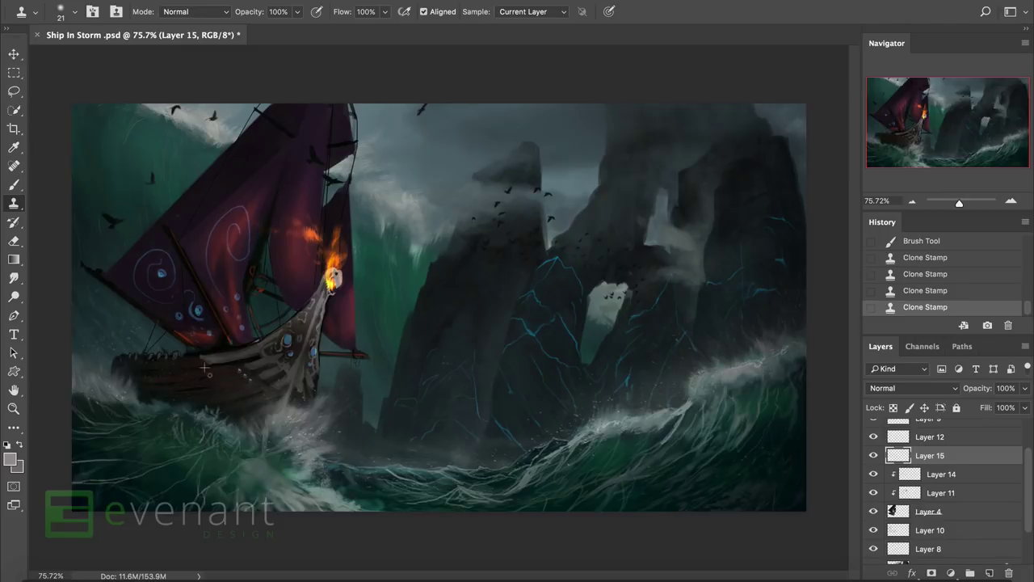
pyautogui.click(239, 372)
pyautogui.hotkey('ctrl', 'alt', 'z')
pyautogui.hotkey('ctrl', 'alt', 'z')
pyautogui.hotkey('ctrl', 'alt', 'z')
pyautogui.hotkey('ctrl', 'alt', 'z')
pyautogui.hotkey('ctrl', 'alt', 'z')
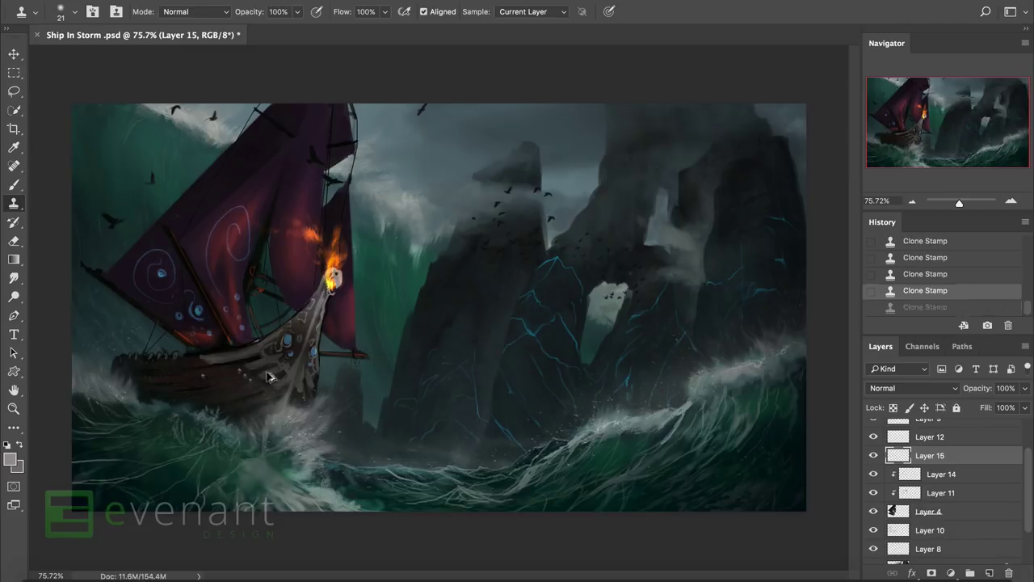
pyautogui.rightClick(14, 203)
pyautogui.click(81, 217)
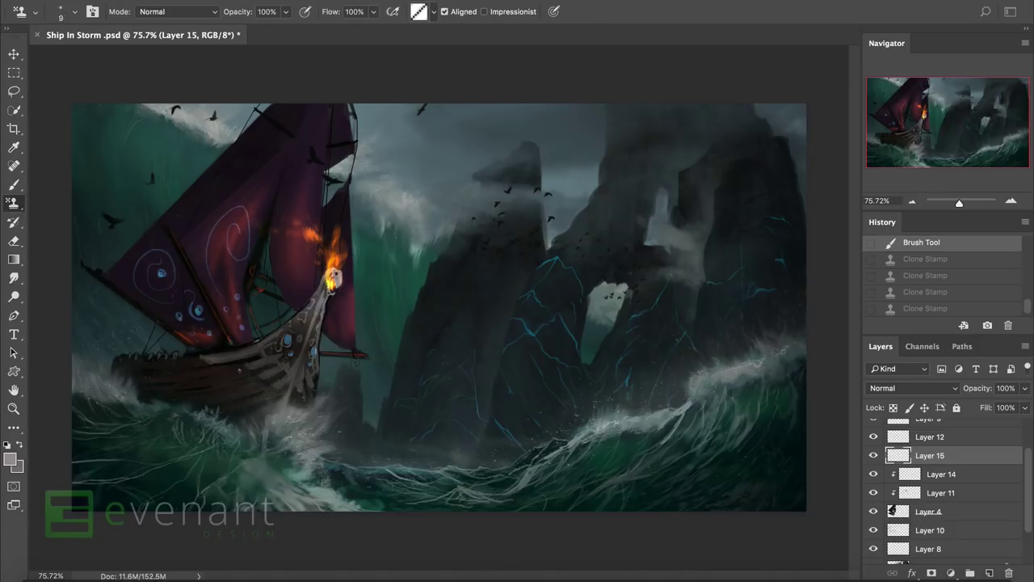
pyautogui.press(']')
pyautogui.press(']')
pyautogui.press(']')
pyautogui.press(']')
pyautogui.press(']')
pyautogui.press(']')
pyautogui.scroll(5, 182, 314)
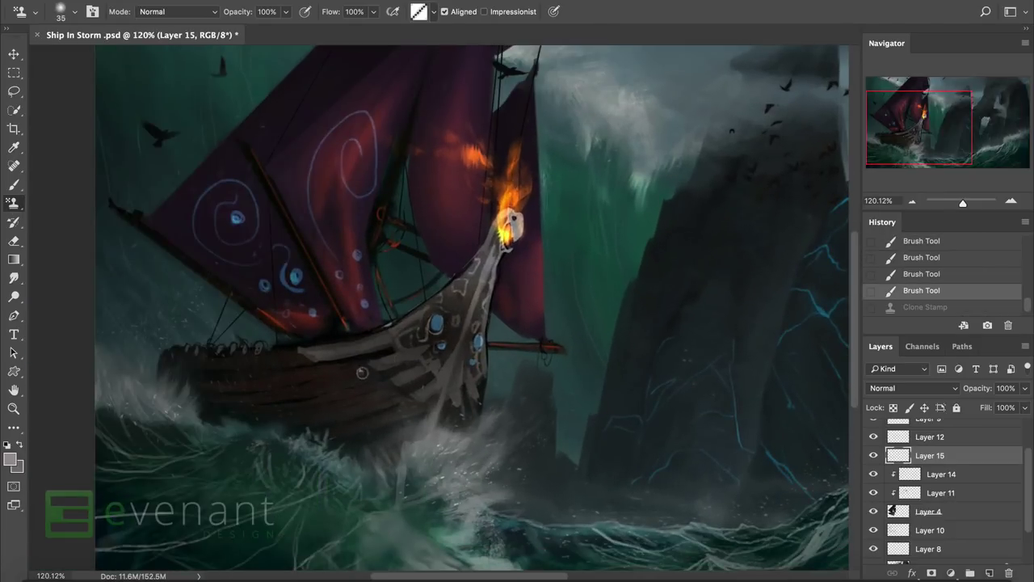
pyautogui.rightClick(14, 203)
pyautogui.click(81, 202)
pyautogui.press('[')
# With Aligned unchecked, clone pale studs along the ship's hull rail on Layer 15.
pyautogui.click(424, 11)
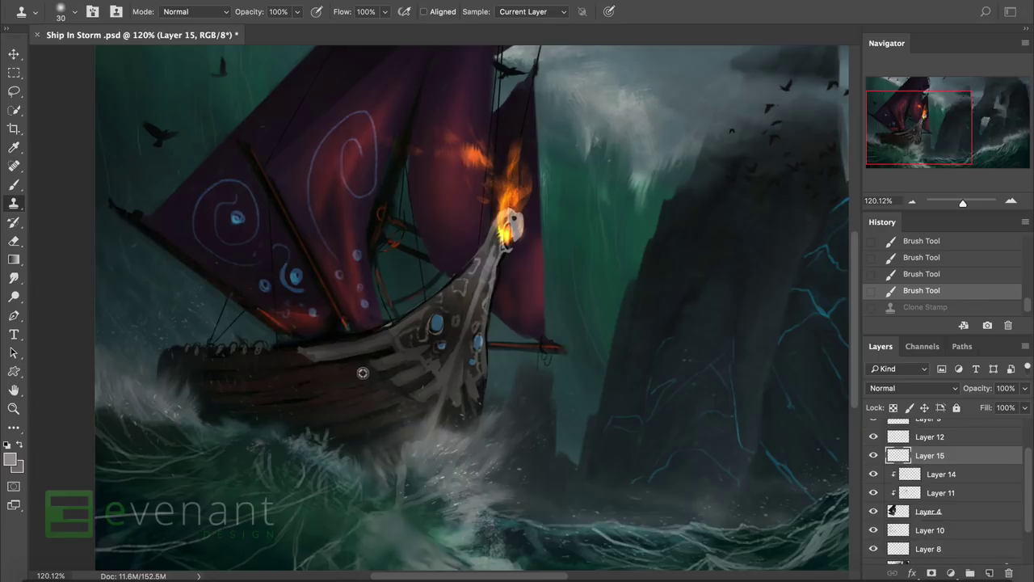
pyautogui.click(361, 371)
pyautogui.hotkey('ctrl', 'z')
pyautogui.click(380, 390)
pyautogui.click(408, 406)
pyautogui.click(274, 359)
pyautogui.click(273, 361)
pyautogui.click(230, 367)
pyautogui.scroll(-5, 237, 360)
pyautogui.scroll(3, 238, 360)
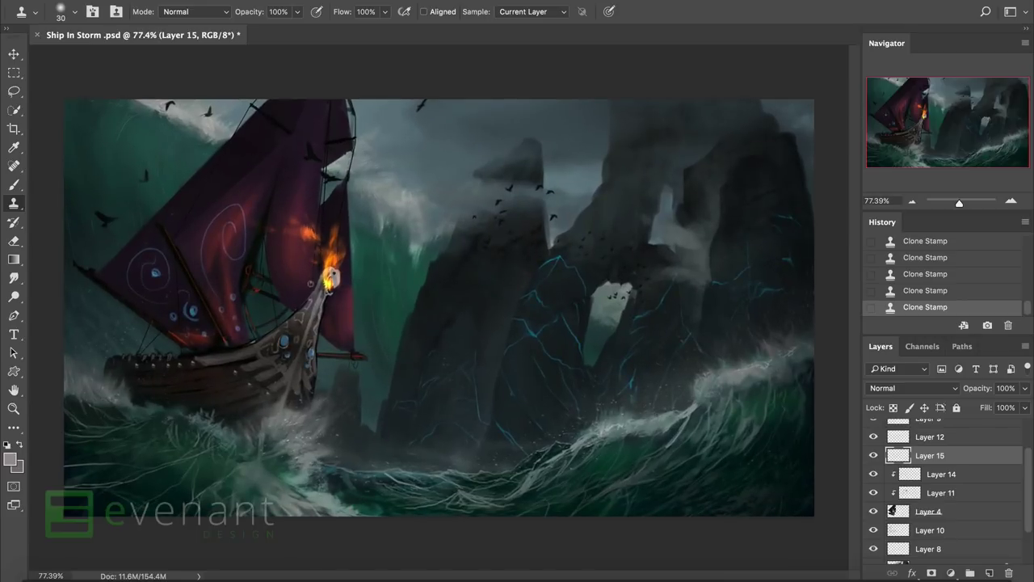
# Paint small dark figures on the ship's deck with a 7 px brush.
pyautogui.press('b')
pyautogui.rightClick(506, 328)
pyautogui.doubleClick(580, 443)
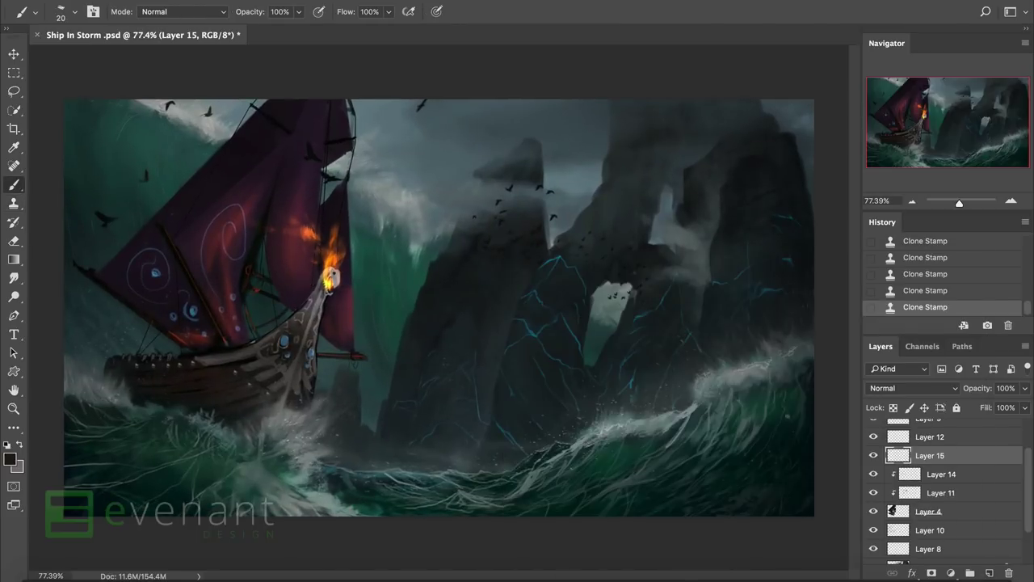
pyautogui.click(891, 453)
pyautogui.hotkey('ctrl', 'alt', 'g')
pyautogui.hotkey('ctrl', 'alt', 'g')
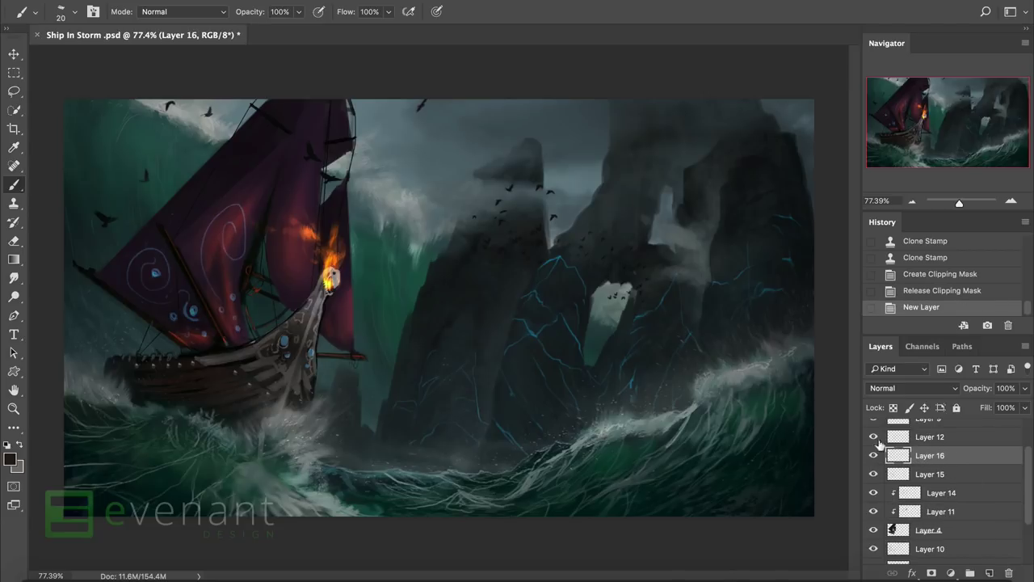
pyautogui.press('[')
pyautogui.press('[')
pyautogui.press('[')
pyautogui.press('[')
pyautogui.moveTo(332, 356); pyautogui.dragTo(343, 359)
pyautogui.moveTo(333, 363); pyautogui.dragTo(347, 374)
pyautogui.moveTo(338, 378); pyautogui.dragTo(349, 381)
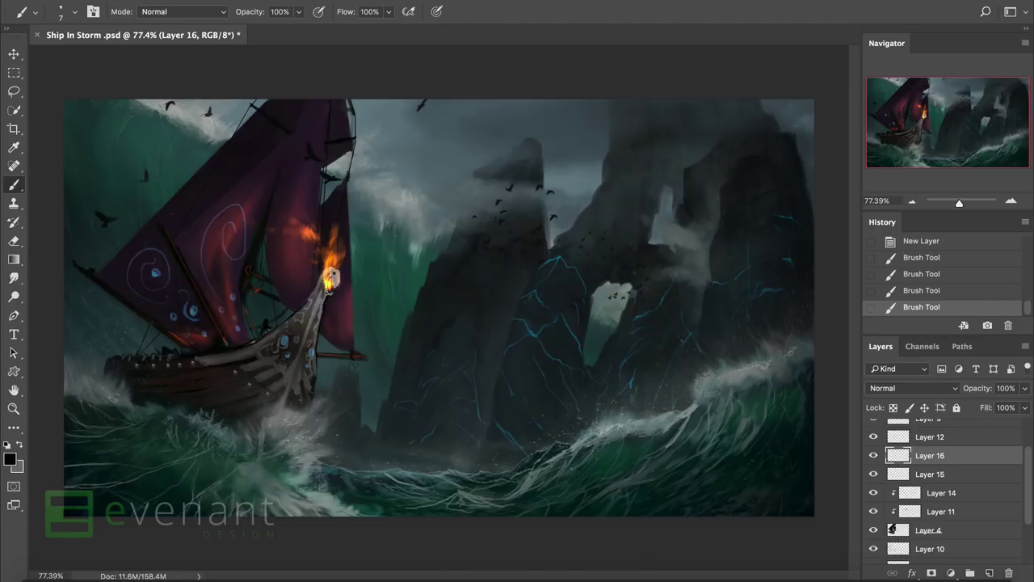
# Add a flame-orange glint to the deck figure and more small black details.
pyautogui.keyDown('alt'); pyautogui.click(330, 257); pyautogui.keyUp('alt')
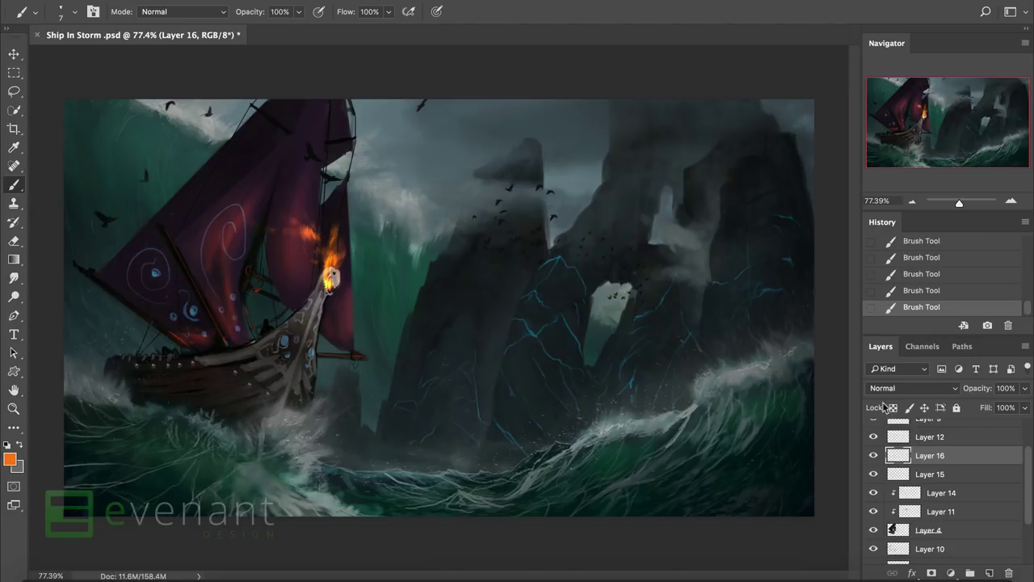
pyautogui.click(266, 328)
pyautogui.press('d')
pyautogui.press('d')
pyautogui.press('/')
pyautogui.click(154, 347)
pyautogui.click(155, 349)
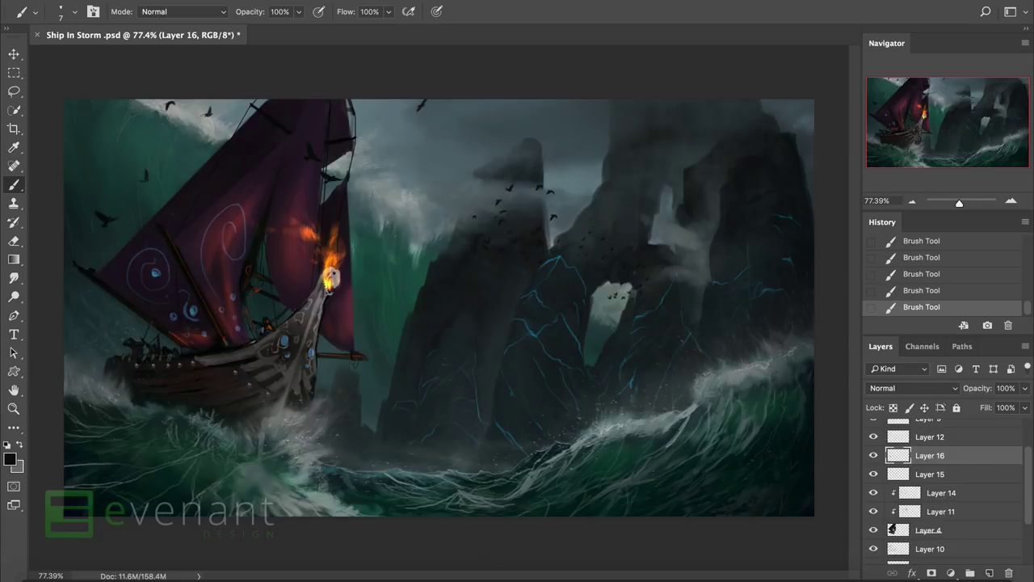
# Sample the bow's brown tones and apply Levels to Layer 16, lifting output blacks to 10.
pyautogui.keyDown('alt'); pyautogui.click(271, 325); pyautogui.keyUp('alt')
pyautogui.keyDown('alt'); pyautogui.click(305, 315); pyautogui.keyUp('alt')
pyautogui.hotkey('ctrl', 'l')
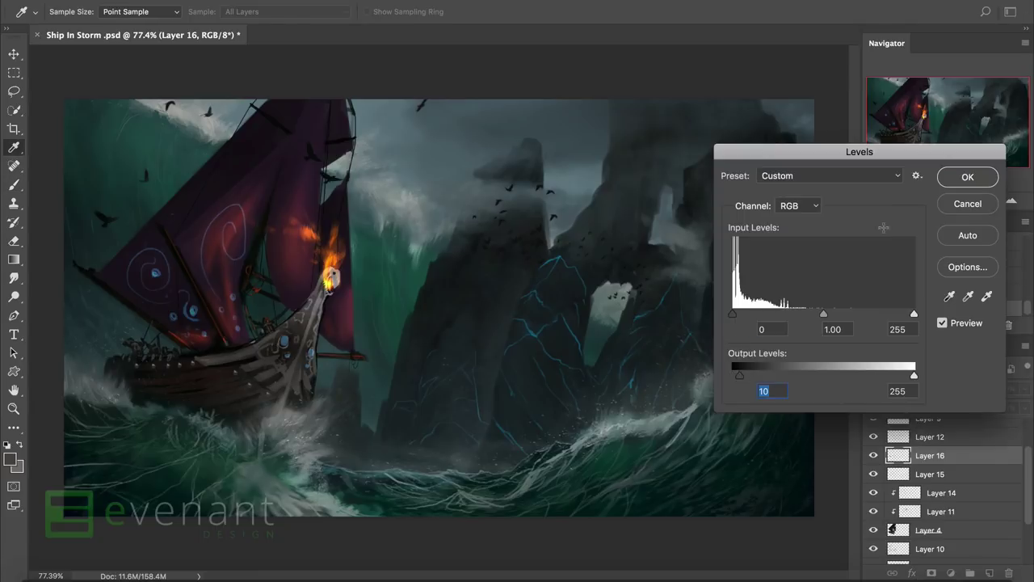
pyautogui.press('Return')
pyautogui.press('l')
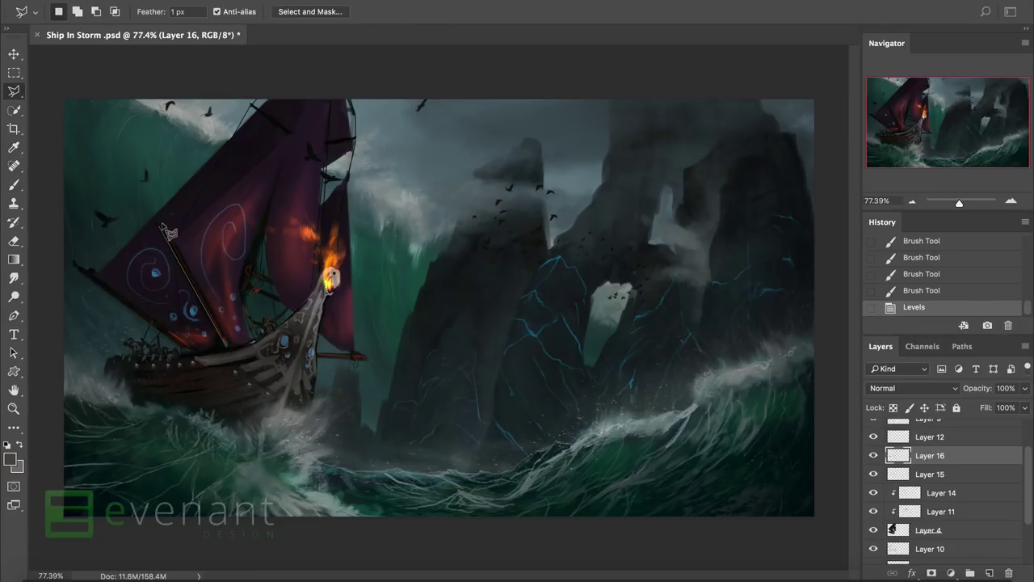
# Select the large purple sail with the Polygonal Lasso and paint soft shading inside it.
pyautogui.click(289, 139)
pyautogui.click(268, 110)
pyautogui.click(93, 260)
pyautogui.click(226, 346)
pyautogui.press('b')
pyautogui.rightClick(360, 396)
pyautogui.click(431, 491)
pyautogui.press('Return')
pyautogui.press('[')
pyautogui.press('[')
pyautogui.moveTo(217, 308); pyautogui.dragTo(121, 242)
pyautogui.moveTo(226, 283); pyautogui.dragTo(218, 339)
pyautogui.moveTo(105, 202); pyautogui.dragTo(186, 283)
pyautogui.moveTo(174, 246); pyautogui.dragTo(159, 230)
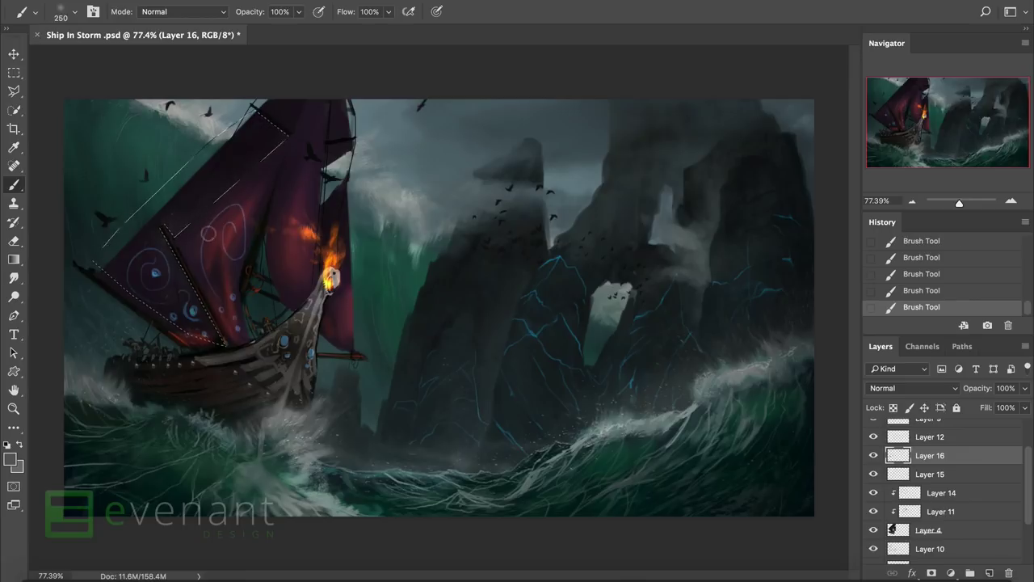
# Deselect, lock Layer 4's transparent pixels, and paint more shading within the sail's shape.
pyautogui.hotkey('ctrl', 'd')
pyautogui.hotkey('ctrl', 'z')
pyautogui.hotkey('ctrl', 'z')
pyautogui.hotkey('ctrl', 'z')
pyautogui.hotkey('ctrl', 'z')
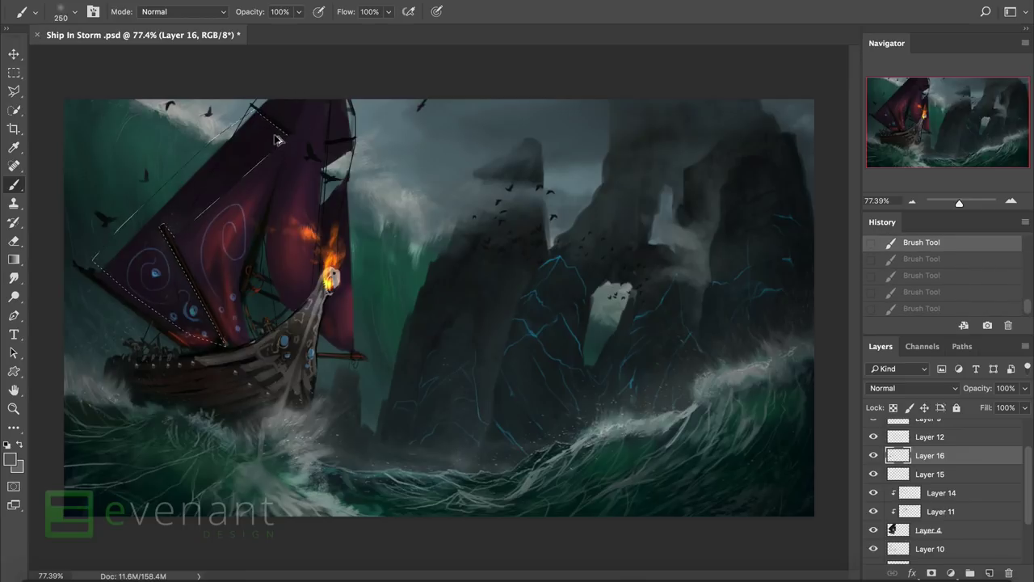
pyautogui.hotkey('ctrl', 'shift', 'z')
pyautogui.hotkey('ctrl', 'shift', 'z')
pyautogui.hotkey('ctrl', 'shift', 'z')
pyautogui.hotkey('ctrl', 'shift', 'z')
pyautogui.click(929, 530)
pyautogui.press('/')
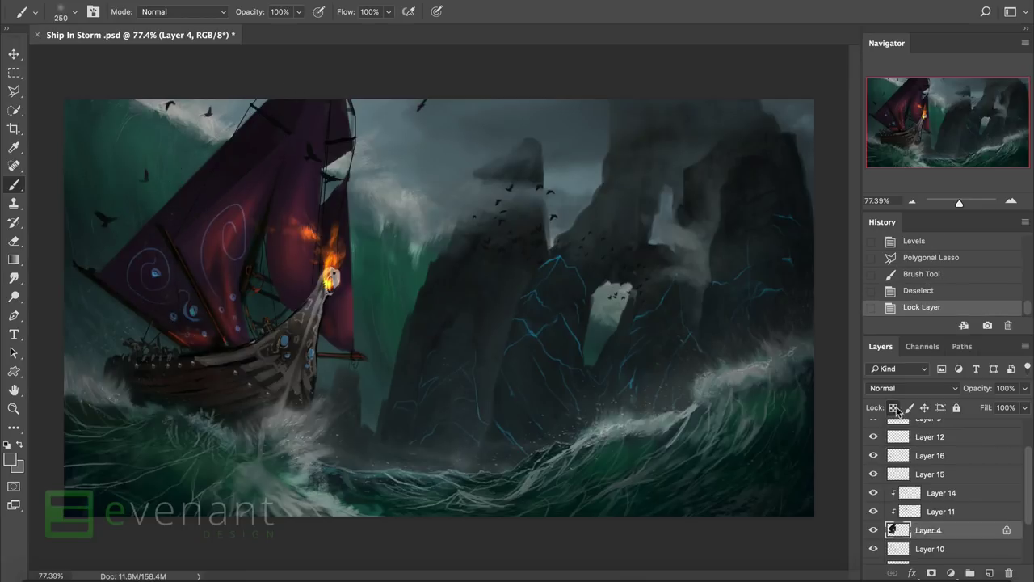
pyautogui.moveTo(166, 338); pyautogui.dragTo(243, 307)
pyautogui.moveTo(243, 307); pyautogui.dragTo(300, 327)
pyautogui.moveTo(145, 291); pyautogui.dragTo(242, 242)
pyautogui.moveTo(221, 319); pyautogui.dragTo(291, 275)
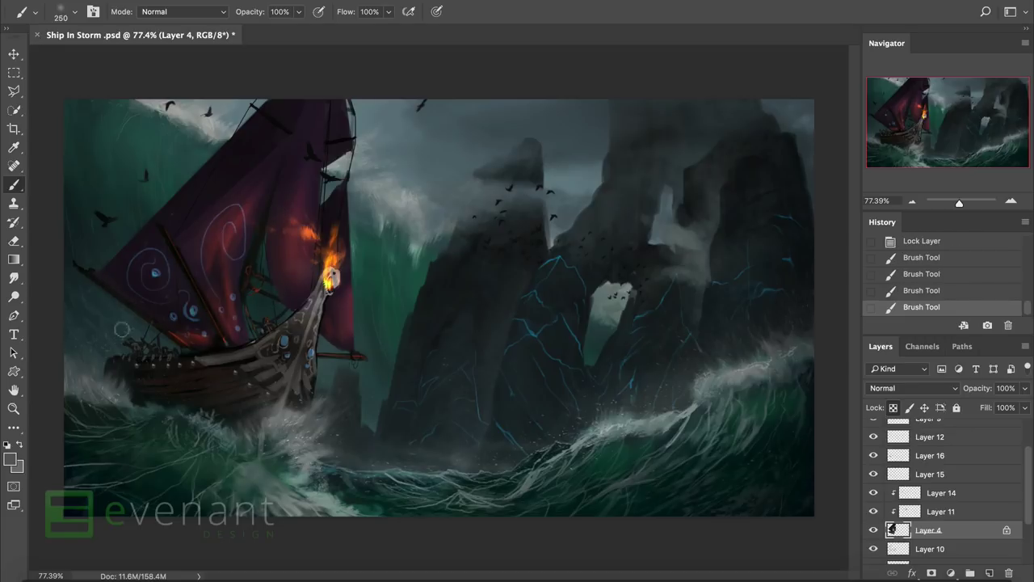
# Apply Levels with output black 6 to Layer 4, then lighten an area with Dodge.
pyautogui.hotkey('ctrl', 'l')
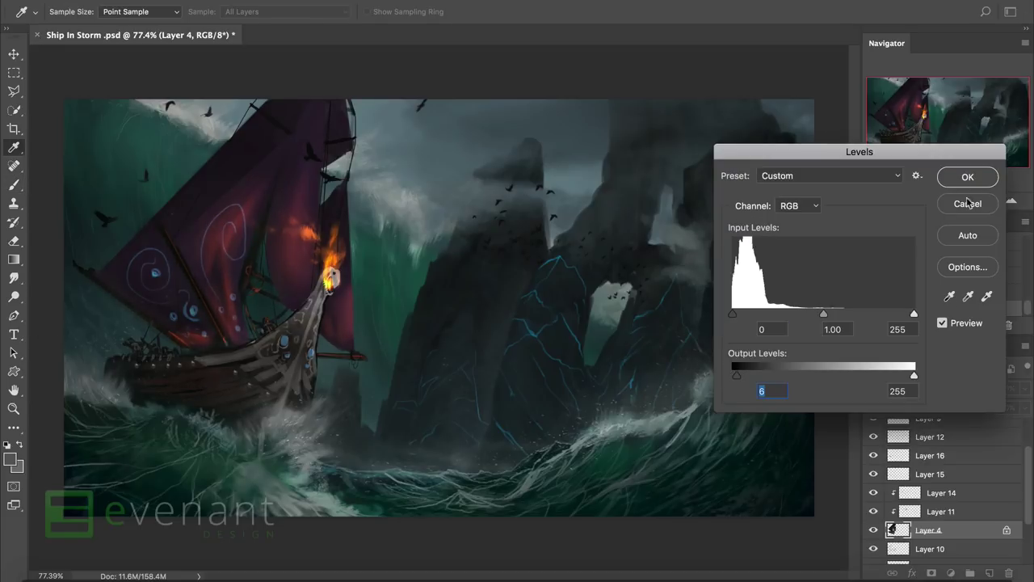
pyautogui.click(966, 181)
pyautogui.scroll(-2, 933, 476)
pyautogui.click(937, 546)
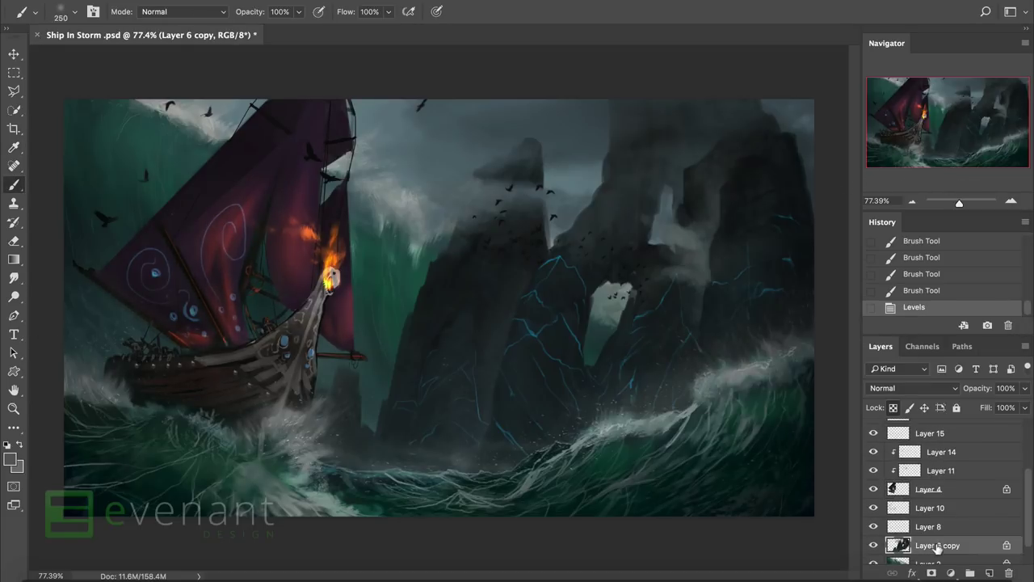
pyautogui.click(878, 527)
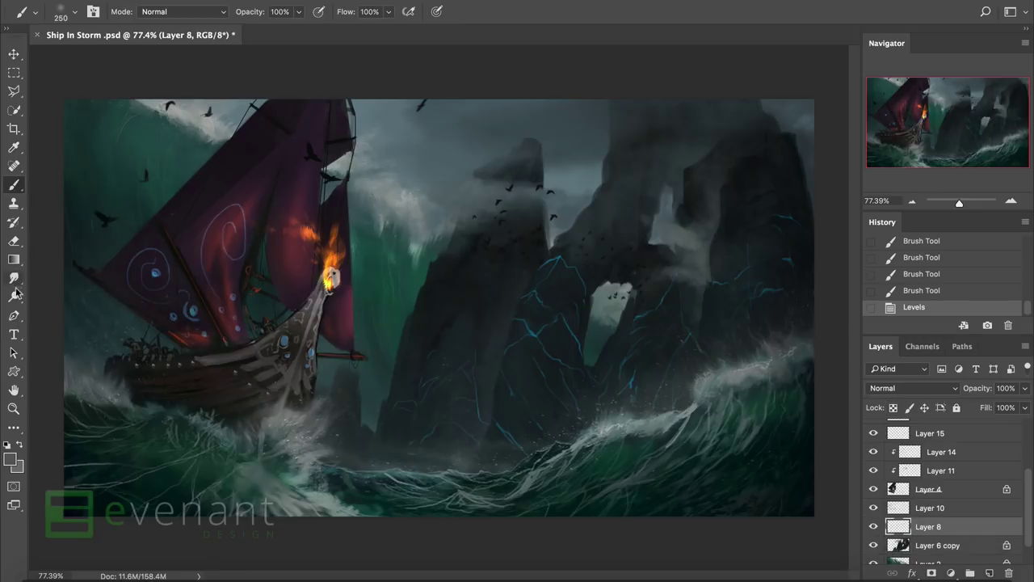
pyautogui.click(14, 297)
pyautogui.moveTo(519, 375)
pyautogui.mouseDown()
pyautogui.moveTo(846, 334)
pyautogui.moveTo(858, 302)
pyautogui.mouseUp()
# Brighten the blue lightning cracks on the rocks with Dodge on Layer 6 copy.
pyautogui.click(935, 545)
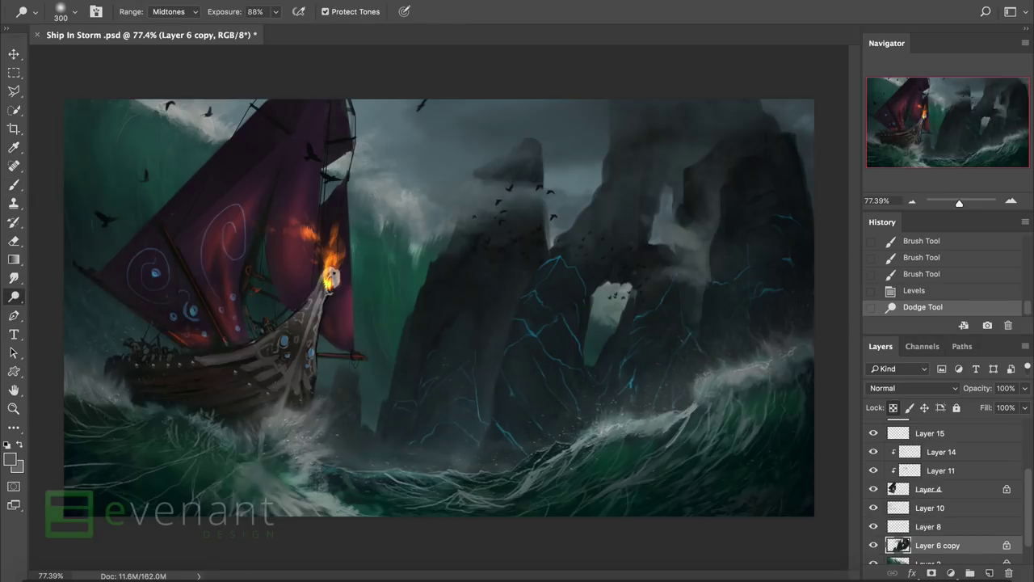
pyautogui.moveTo(674, 328); pyautogui.dragTo(703, 365)
pyautogui.moveTo(485, 420); pyautogui.dragTo(420, 452)
pyautogui.moveTo(453, 404); pyautogui.dragTo(315, 428)
pyautogui.press('z')
pyautogui.press('b')
pyautogui.click(14, 298)
pyautogui.click(489, 449)
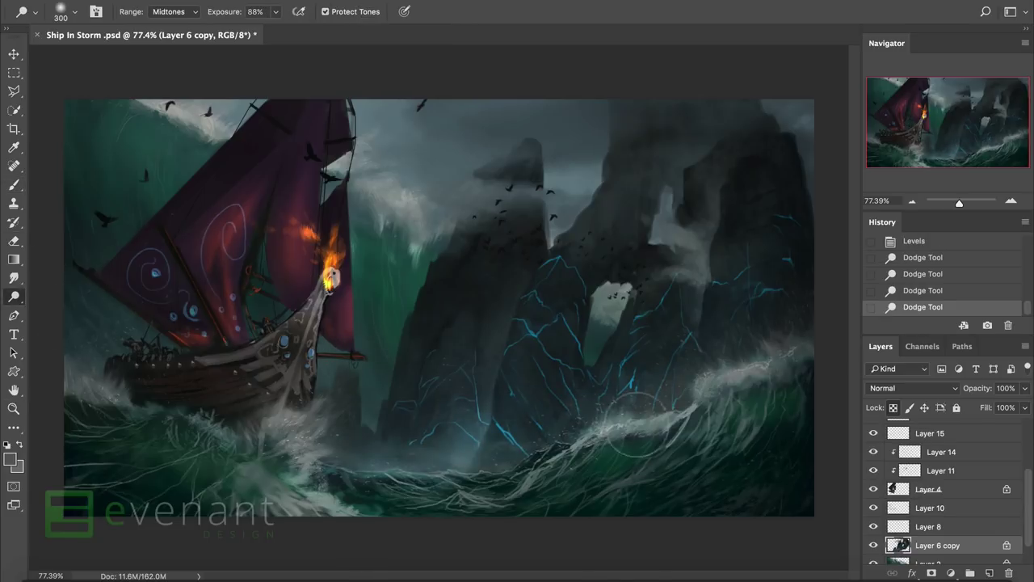
pyautogui.click(636, 288)
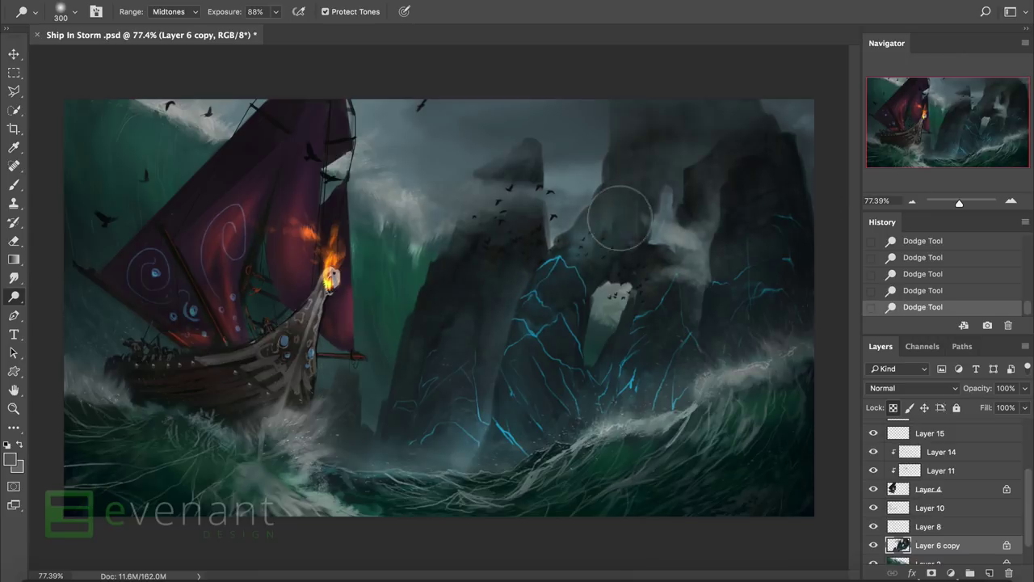
# Darken the upper rocks with an enlarged Burn brush.
pyautogui.click(24, 301)
pyautogui.click(71, 309)
pyautogui.press(']')
pyautogui.press(']')
pyautogui.press(']')
pyautogui.press(']')
pyautogui.press(']')
pyautogui.press(']')
pyautogui.moveTo(727, 170)
pyautogui.mouseDown()
pyautogui.moveTo(739, 139)
pyautogui.moveTo(751, 180)
pyautogui.mouseUp()
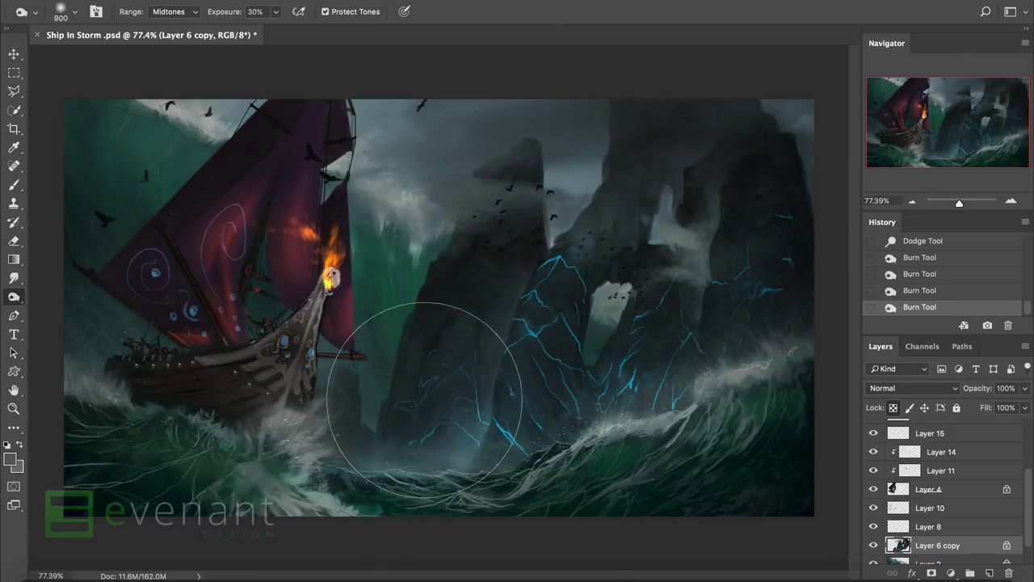
# Retune the sea's saturation and lightness on Layer 2 with Hue/Saturation.
pyautogui.scroll(-1, 914, 499)
pyautogui.click(929, 536)
pyautogui.hotkey('ctrl', 'u')
pyautogui.moveTo(839, 318); pyautogui.dragTo(807, 320)
pyautogui.moveTo(840, 353)
pyautogui.mouseDown()
pyautogui.moveTo(829, 356)
pyautogui.moveTo(854, 353)
pyautogui.moveTo(840, 353)
pyautogui.mouseUp()
pyautogui.moveTo(807, 318); pyautogui.dragTo(830, 355)
pyautogui.click(993, 238)
# Apply Hue/Saturation of Saturation +15, Lightness −15 to base Layer 0.
pyautogui.click(938, 517)
pyautogui.click(930, 554)
pyautogui.hotkey('ctrl', 'u')
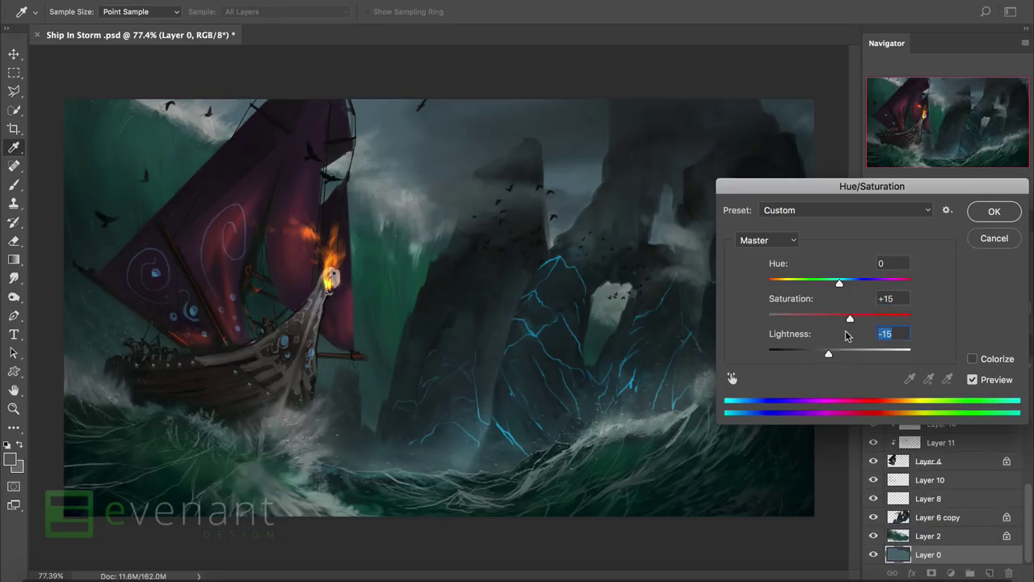
pyautogui.press('Return')
pyautogui.scroll(5, 881, 515)
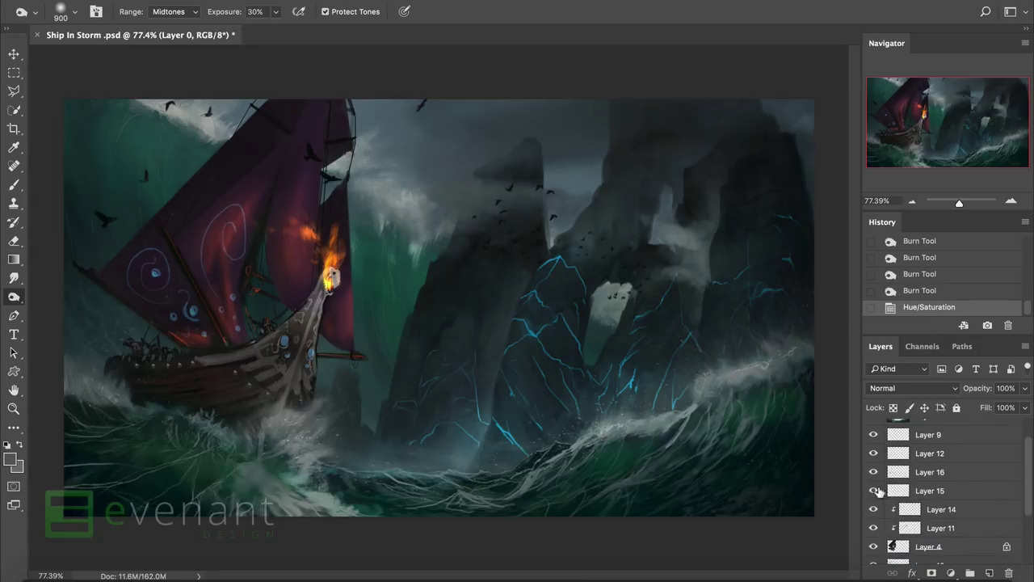
# Start a warp on Layer 7's foreground wave, bending it up and left, then flattening it back.
pyautogui.click(930, 442)
pyautogui.press('m')
pyautogui.rightClick(674, 388)
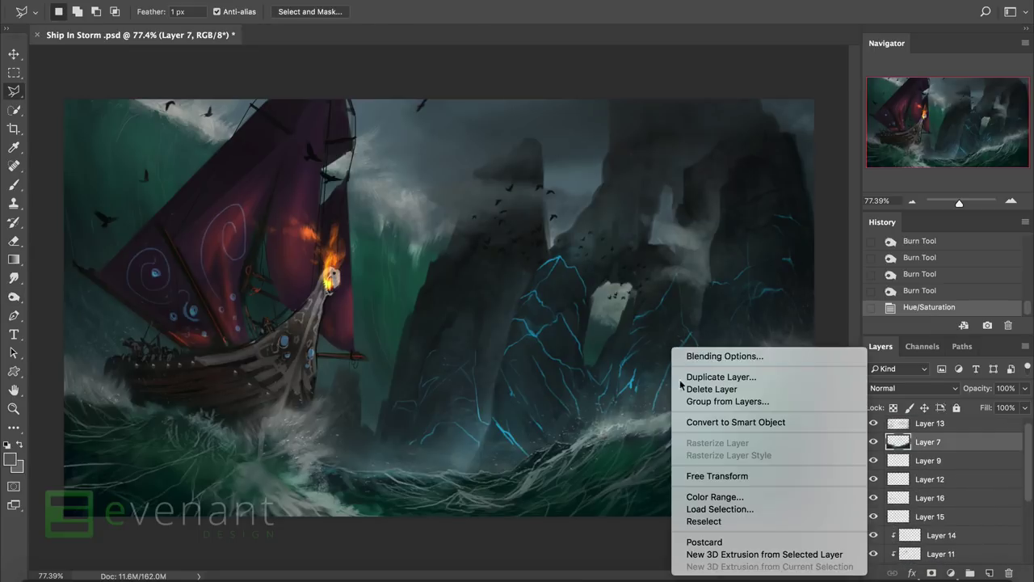
pyautogui.click(678, 471)
pyautogui.rightClick(679, 471)
pyautogui.click(695, 455)
pyautogui.moveTo(768, 334); pyautogui.dragTo(745, 409)
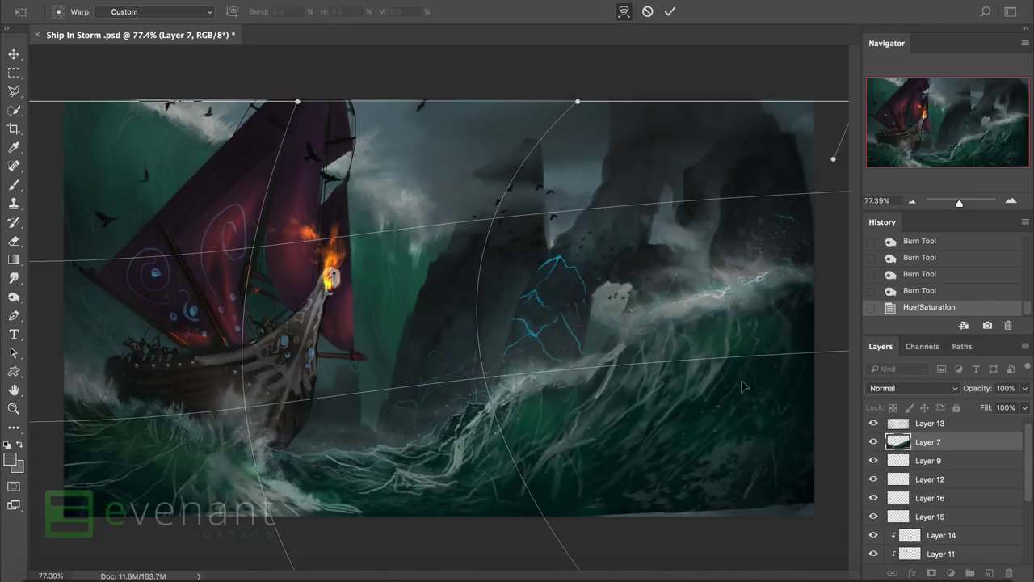
pyautogui.moveTo(747, 301); pyautogui.dragTo(773, 328)
# Pull the wave's lower-left outward, raise its right side, and commit the warp.
pyautogui.scroll(-2, 773, 327)
pyautogui.moveTo(692, 345); pyautogui.dragTo(684, 388)
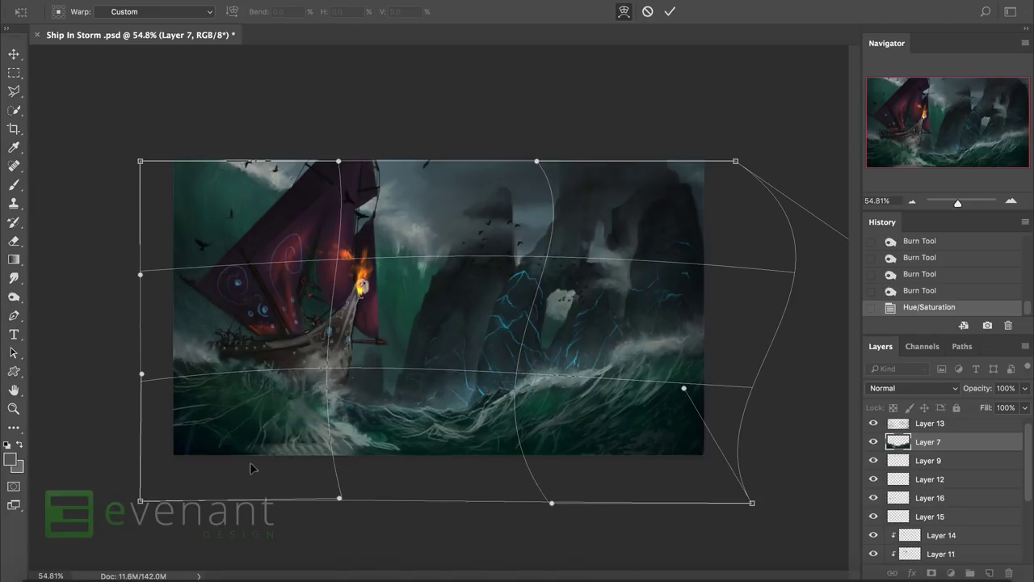
pyautogui.moveTo(243, 472)
pyautogui.mouseDown()
pyautogui.moveTo(231, 497)
pyautogui.moveTo(238, 489)
pyautogui.mouseUp()
pyautogui.moveTo(429, 422); pyautogui.dragTo(322, 407)
pyautogui.moveTo(509, 404); pyautogui.dragTo(727, 282)
pyautogui.moveTo(679, 348)
pyautogui.mouseDown()
pyautogui.moveTo(725, 377)
pyautogui.moveTo(722, 442)
pyautogui.mouseUp()
pyautogui.press('Return')
pyautogui.press('l')
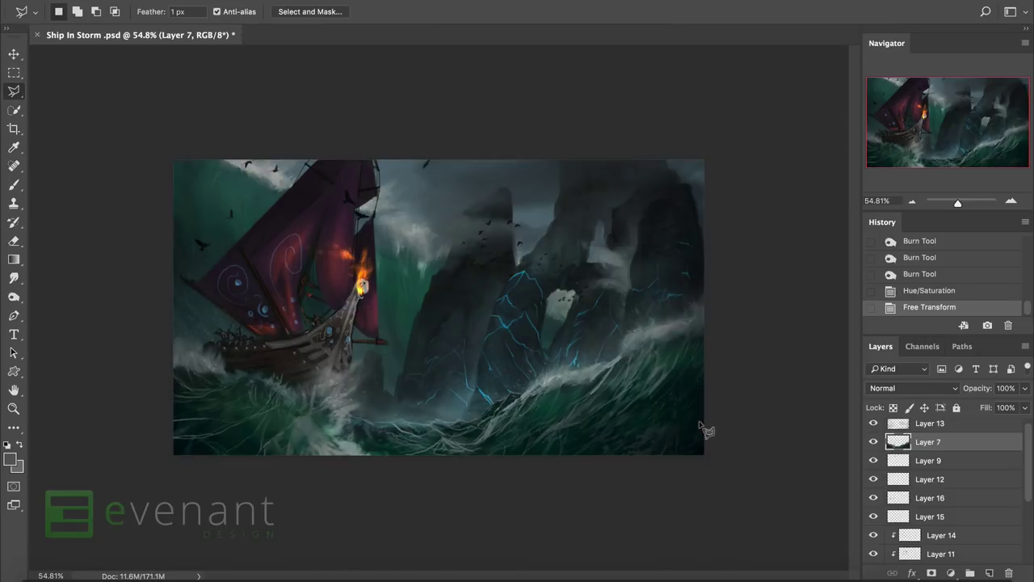
# Lock Layer 7's transparency and dodge the spray near the ship and the right crest's foam.
pyautogui.hotkey('ctrl', '+')
pyautogui.click(893, 407)
pyautogui.press('o')
pyautogui.moveTo(97, 368); pyautogui.dragTo(145, 343)
pyautogui.moveTo(105, 380); pyautogui.dragTo(161, 356)
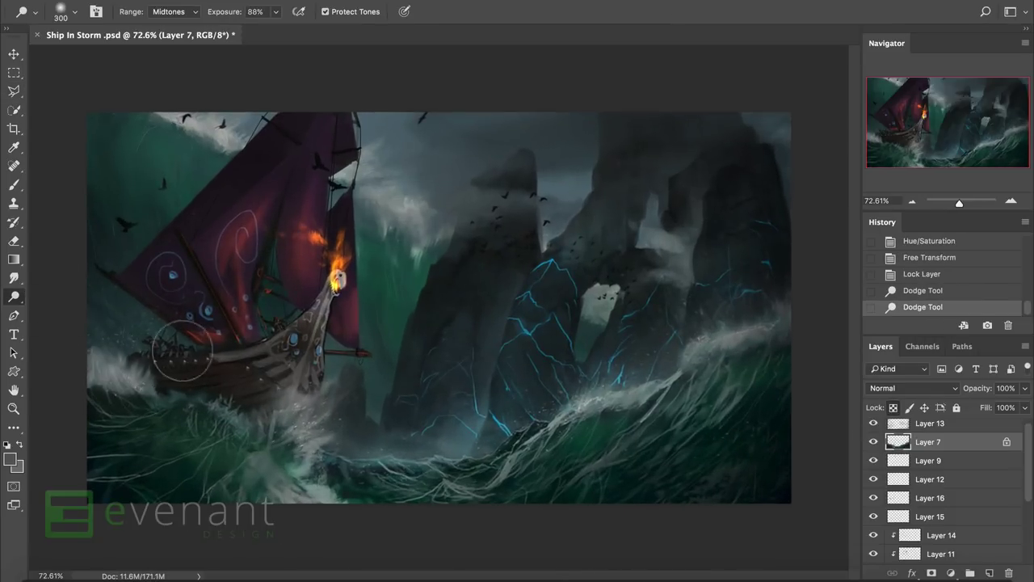
pyautogui.moveTo(307, 429); pyautogui.dragTo(356, 416)
pyautogui.moveTo(121, 368); pyautogui.dragTo(149, 353)
pyautogui.moveTo(129, 351); pyautogui.dragTo(159, 336)
pyautogui.moveTo(679, 356); pyautogui.dragTo(748, 327)
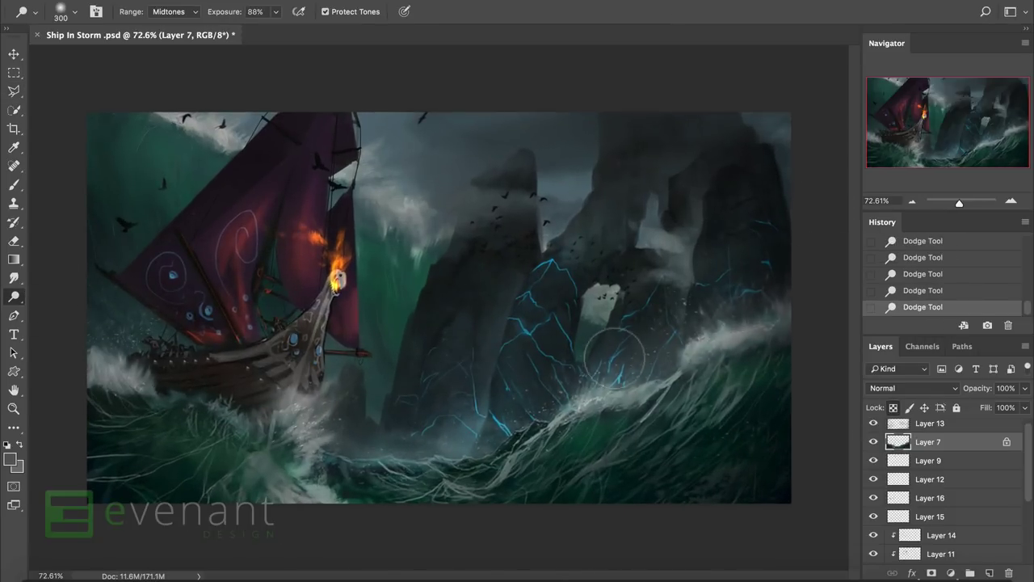
pyautogui.moveTo(671, 412); pyautogui.dragTo(760, 380)
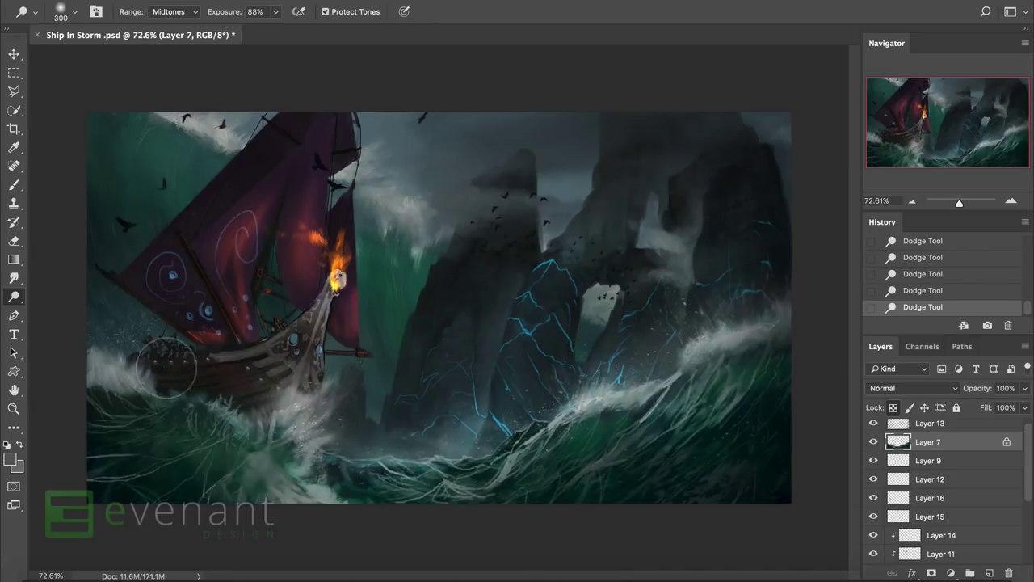
# Discard a trial sky lightening, add Layer 17 above Layer 6 copy, and flip the canvas horizontally.
pyautogui.keyDown('super'); pyautogui.click(599, 349); pyautogui.keyUp('super')
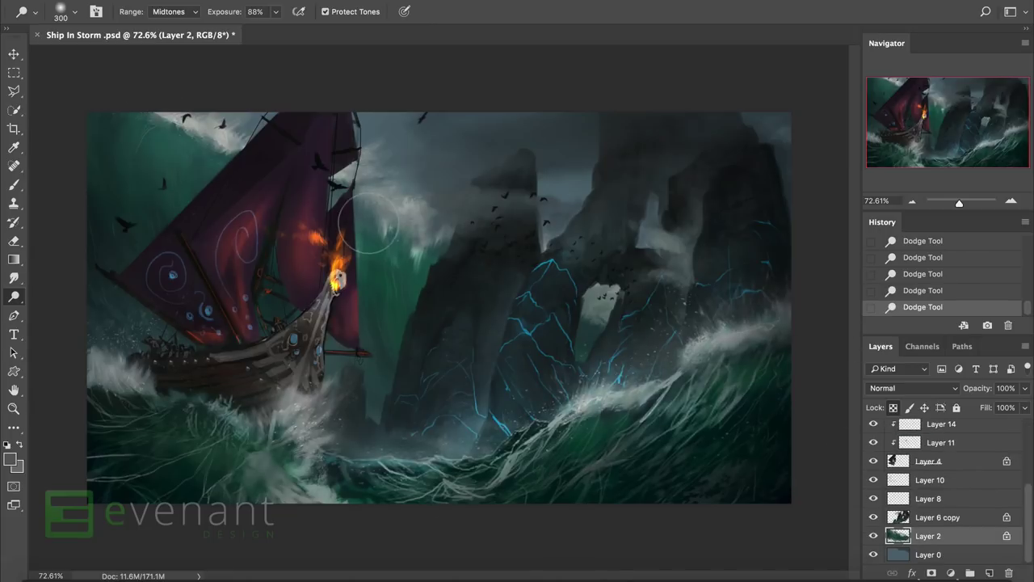
pyautogui.moveTo(218, 142); pyautogui.dragTo(139, 139)
pyautogui.hotkey('ctrl', 'z')
pyautogui.click(990, 572)
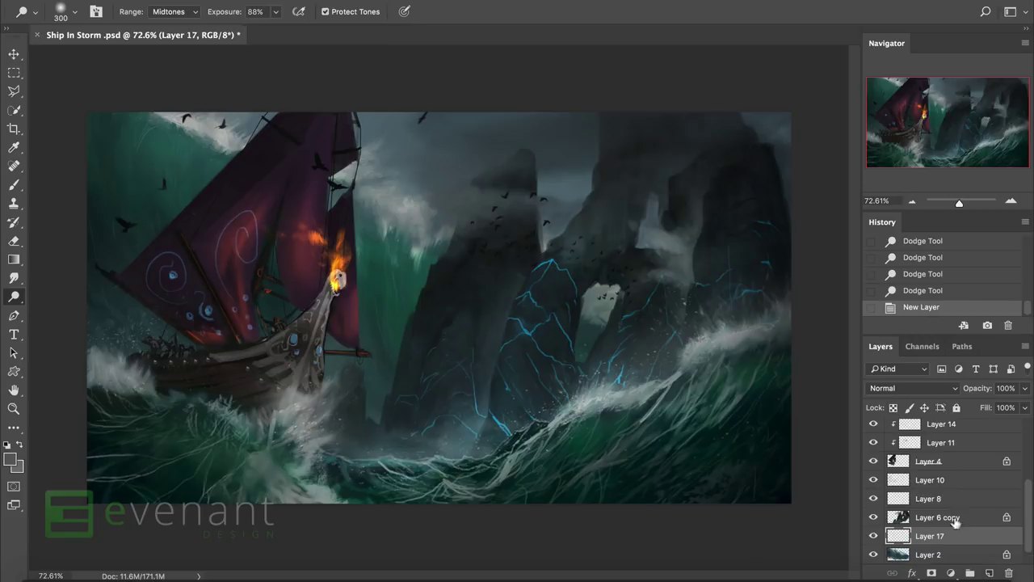
pyautogui.press('b')
pyautogui.moveTo(930, 536); pyautogui.dragTo(929, 509)
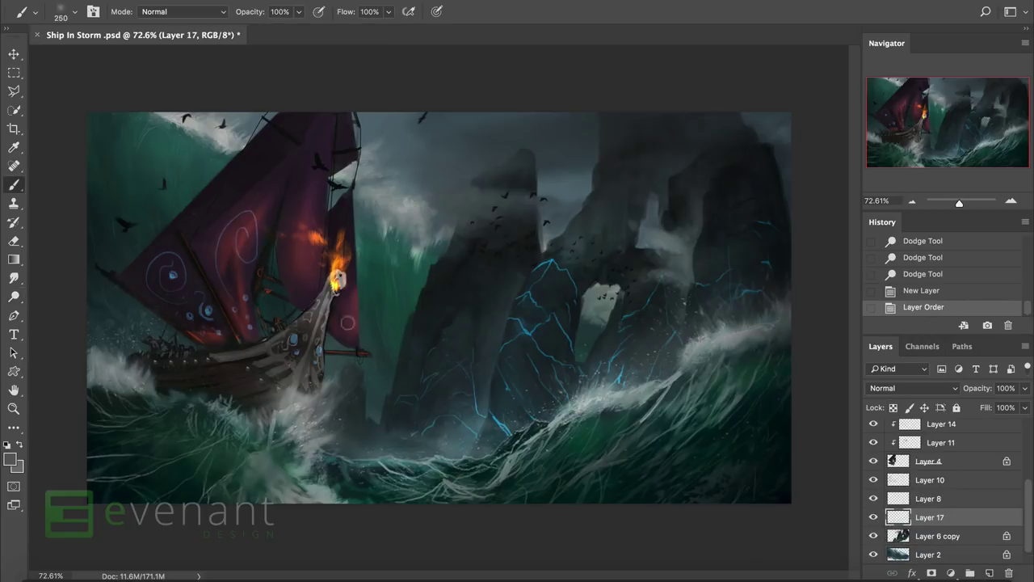
pyautogui.scroll(-2, 619, 300)
pyautogui.press('F5')
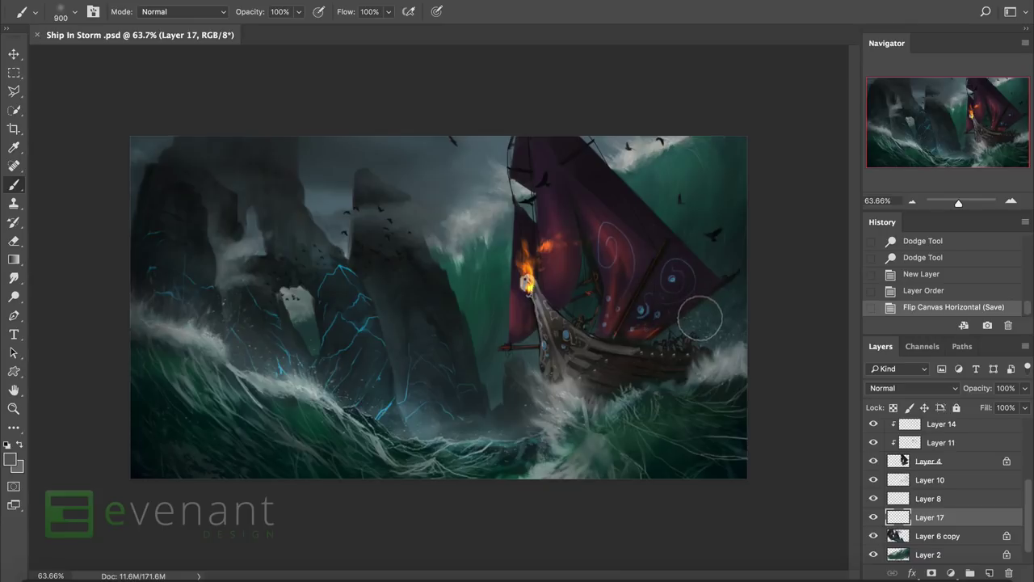
# Set Layer 17 and the brush to Linear Dodge (Add) and pick a dark brown foreground colour.
pyautogui.click(887, 392)
pyautogui.click(897, 556)
pyautogui.click(181, 12)
pyautogui.click(162, 210)
pyautogui.click(182, 12)
pyautogui.click(162, 195)
pyautogui.click(10, 459)
pyautogui.click(719, 328)
pyautogui.click(686, 298)
pyautogui.click(846, 148)
# Paint warm glow into the sky beside the sail and the haze over the rocks.
pyautogui.moveTo(687, 154); pyautogui.dragTo(595, 212)
pyautogui.moveTo(518, 210); pyautogui.dragTo(453, 226)
pyautogui.click(440, 213)
pyautogui.moveTo(234, 246); pyautogui.dragTo(259, 227)
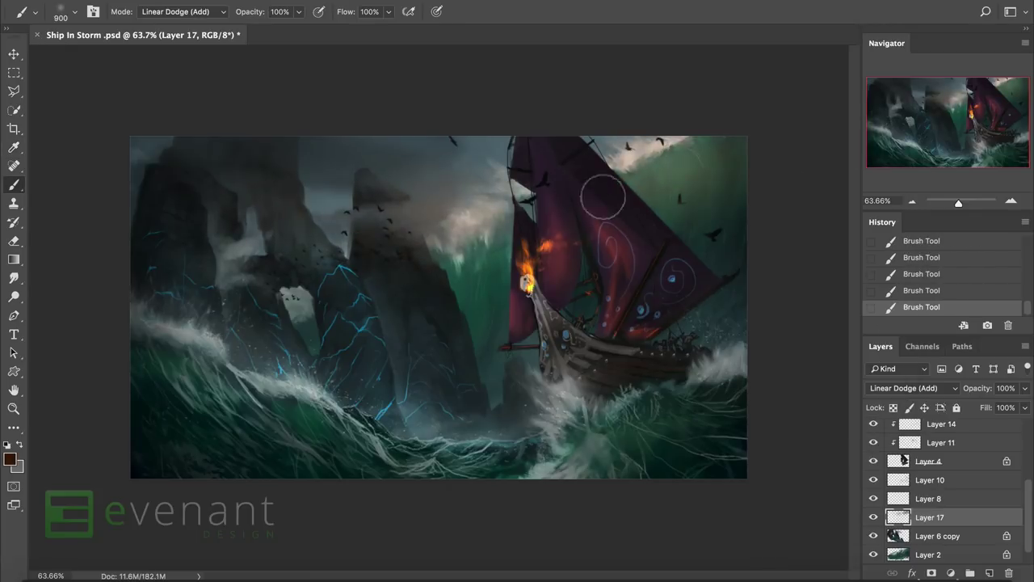
pyautogui.moveTo(517, 162); pyautogui.dragTo(404, 275)
pyautogui.moveTo(356, 226); pyautogui.dragTo(226, 307)
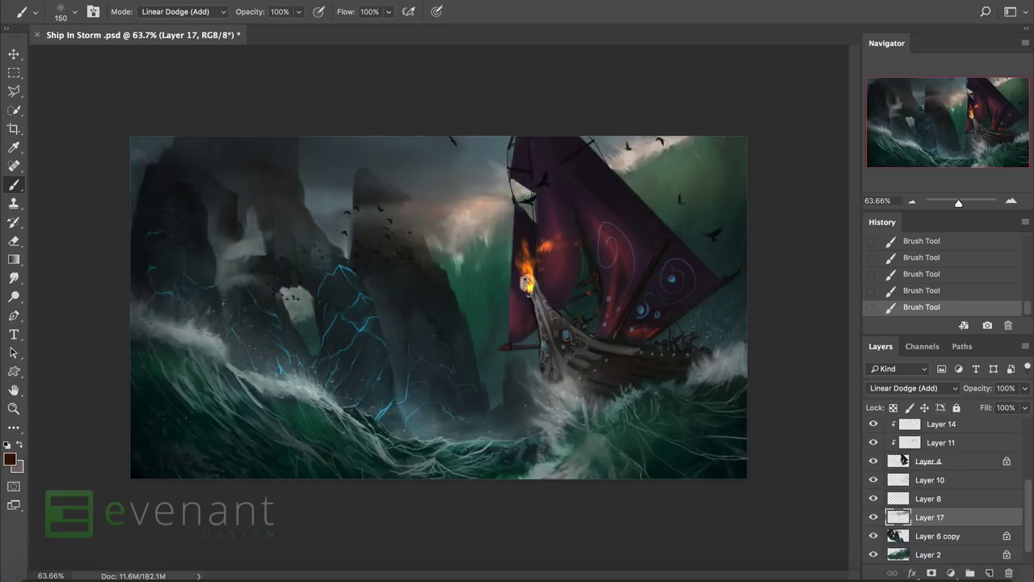
# Pick a small brush preset for the peak highlights, then switch to a larger soft brush.
pyautogui.rightClick(376, 190)
pyautogui.click(433, 370)
pyautogui.press('Return')
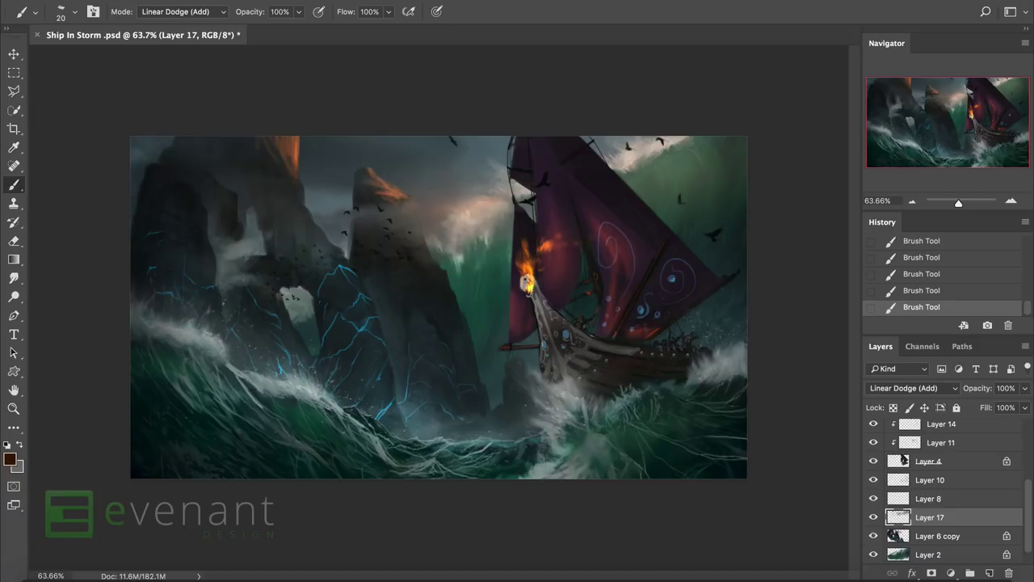
pyautogui.rightClick(440, 246)
pyautogui.press('Escape')
pyautogui.rightClick(385, 246)
pyautogui.press('Escape')
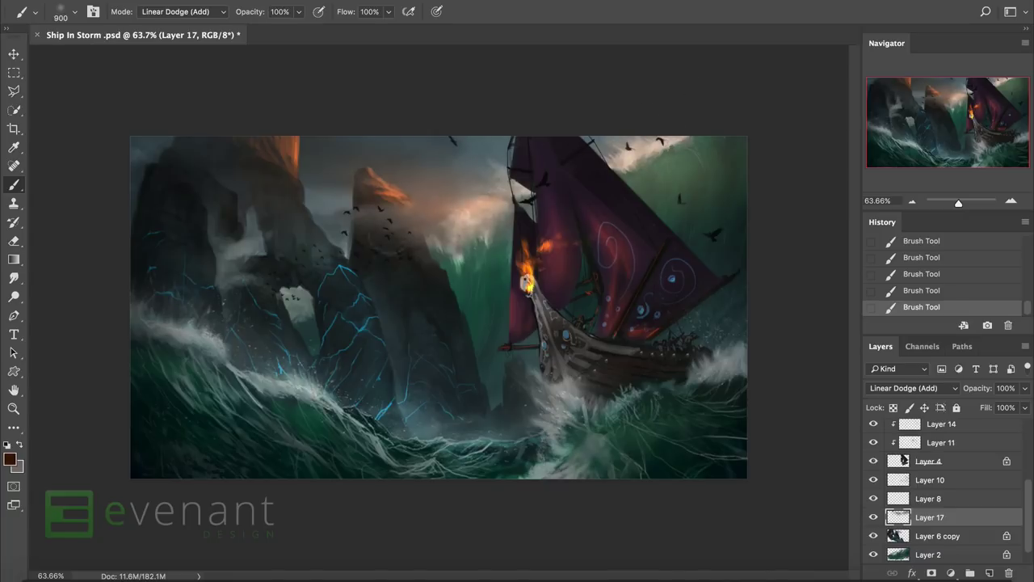
# Add Layer 18 in Linear Dodge (Add), paint a glow stroke, and hide Layer 2's green wave.
pyautogui.hotkey('ctrl', 'shift', 'alt', 'n')
pyautogui.hotkey('shift', 'alt', 'w')
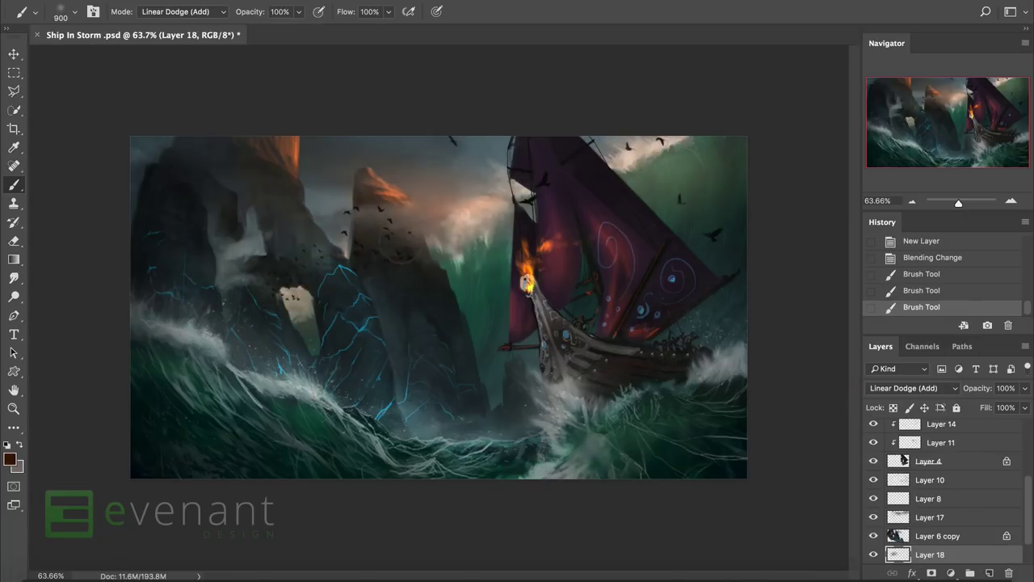
pyautogui.moveTo(391, 249); pyautogui.dragTo(296, 237)
pyautogui.scroll(-1, 584, 246)
pyautogui.scroll(-3, 585, 247)
pyautogui.scroll(3, 611, 236)
pyautogui.scroll(1, 664, 144)
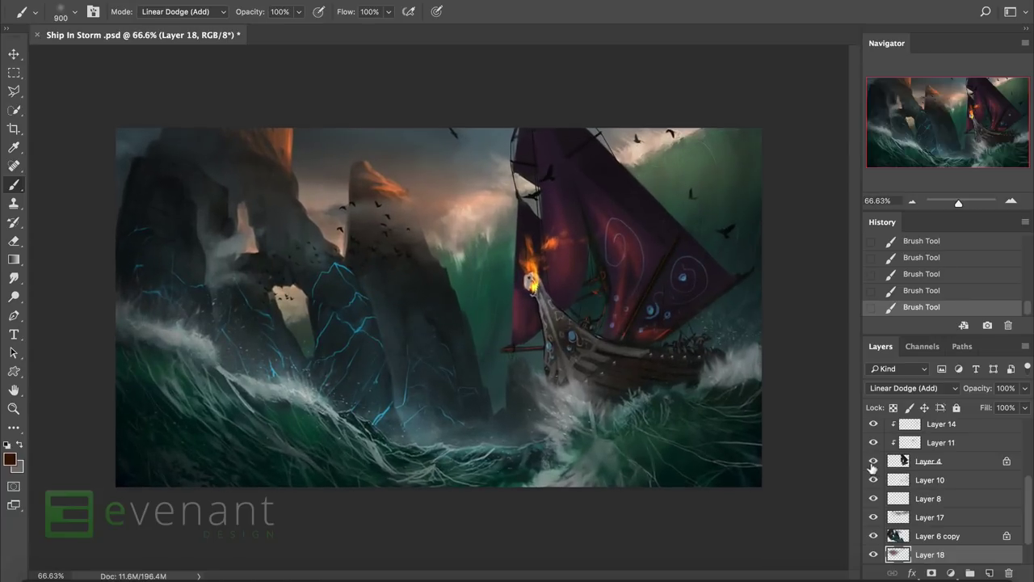
pyautogui.scroll(-2, 874, 477)
pyautogui.click(873, 535)
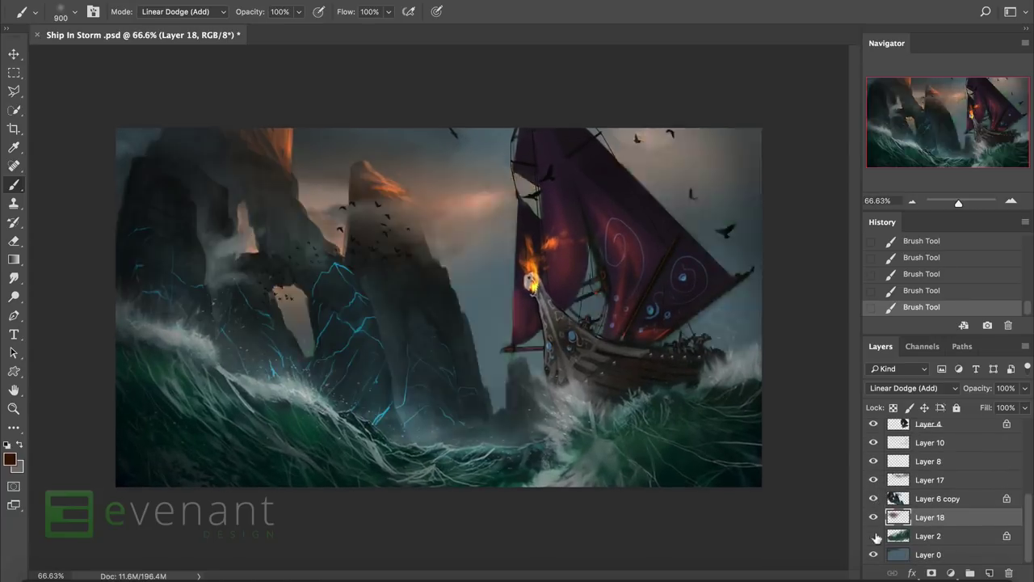
# Show Layer 2 again, squash it to 75% height, rotate it, and warp the wave into a curve.
pyautogui.click(873, 536)
pyautogui.click(929, 536)
pyautogui.hotkey('ctrl', 't')
pyautogui.moveTo(486, 128); pyautogui.dragTo(623, 171)
pyautogui.moveTo(654, 409); pyautogui.dragTo(684, 327)
pyautogui.rightClick(573, 293)
pyautogui.click(584, 362)
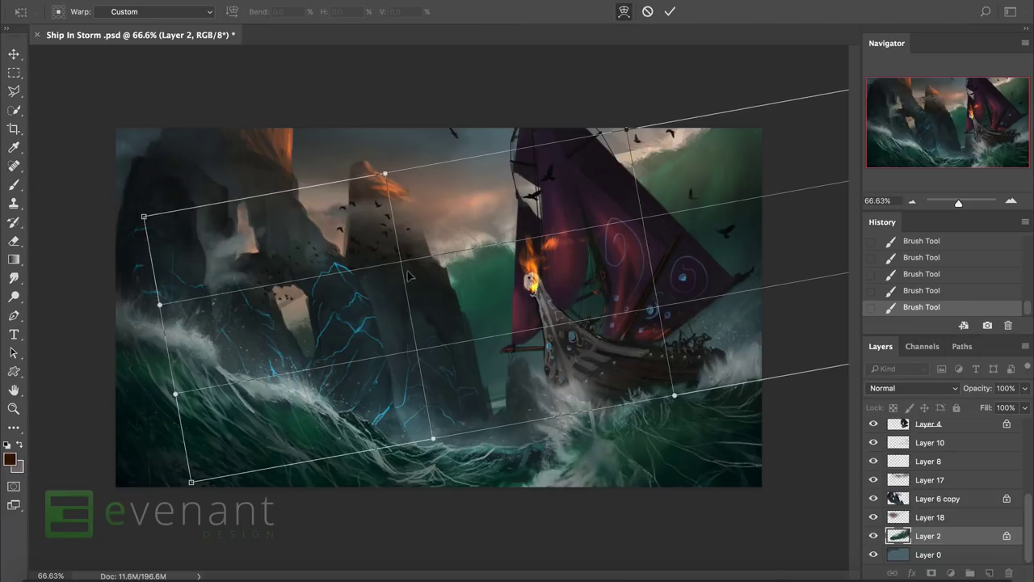
pyautogui.moveTo(566, 323); pyautogui.dragTo(345, 350)
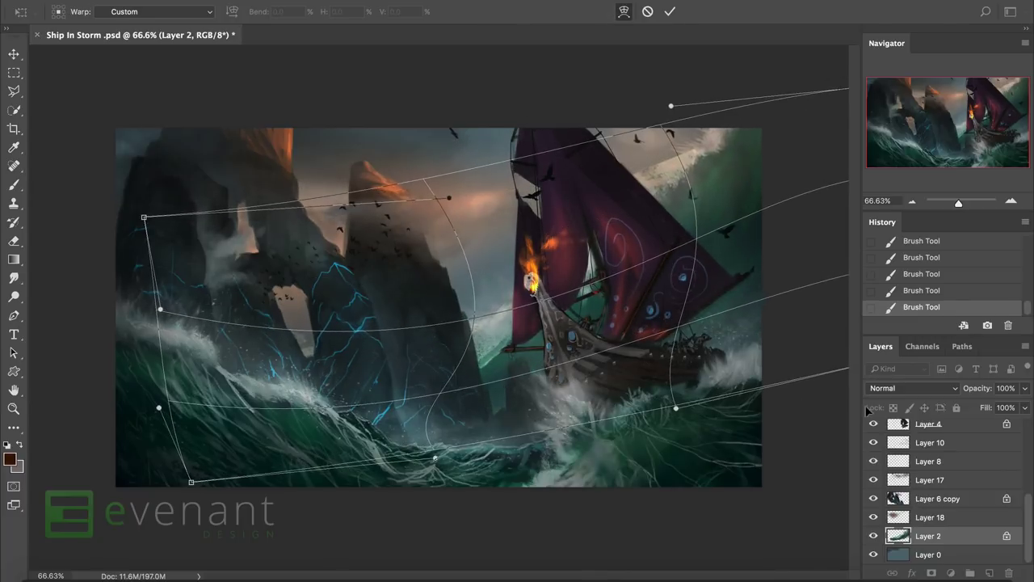
pyautogui.press('Return')
# Move the wave above Layer 6 copy, erase its crest behind the rocks, then revert via History.
pyautogui.moveTo(928, 536); pyautogui.dragTo(941, 498)
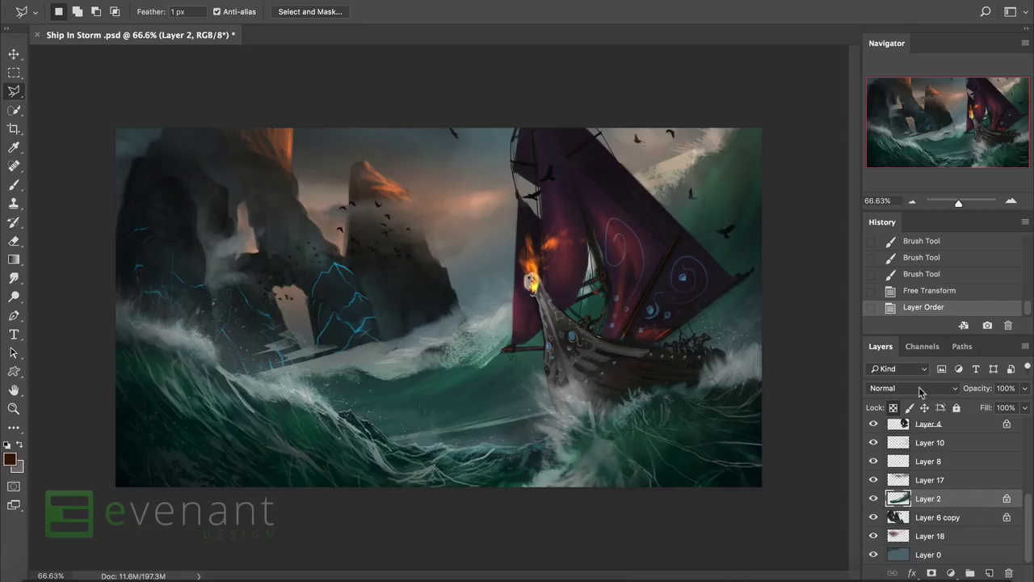
pyautogui.click(893, 408)
pyautogui.moveTo(469, 307)
pyautogui.mouseDown()
pyautogui.moveTo(428, 339)
pyautogui.moveTo(437, 356)
pyautogui.mouseUp()
pyautogui.moveTo(355, 372); pyautogui.dragTo(441, 330)
pyautogui.moveTo(275, 367)
pyautogui.mouseDown()
pyautogui.moveTo(387, 340)
pyautogui.moveTo(386, 385)
pyautogui.moveTo(469, 368)
pyautogui.mouseUp()
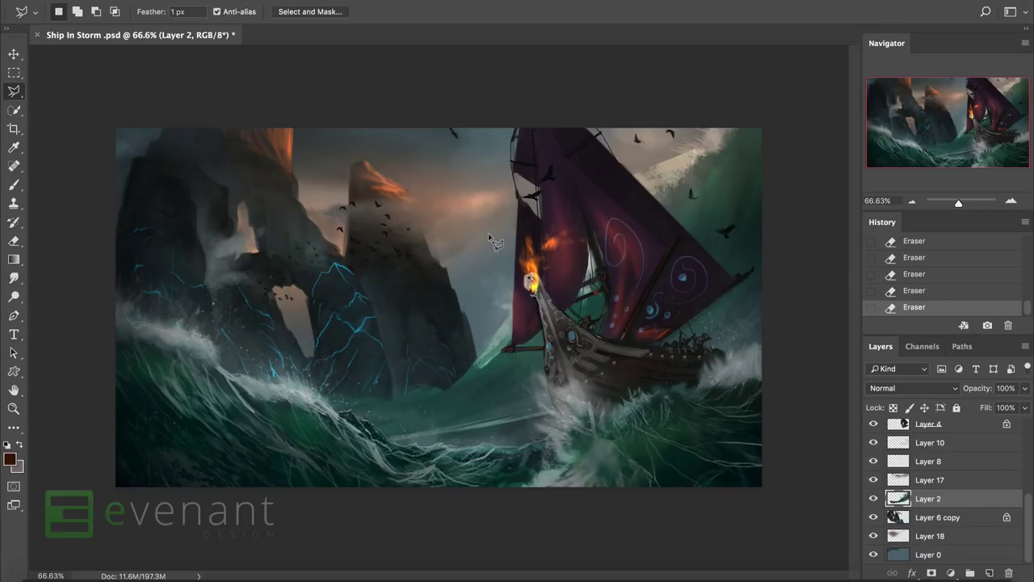
pyautogui.scroll(8, 921, 279)
pyautogui.click(927, 251)
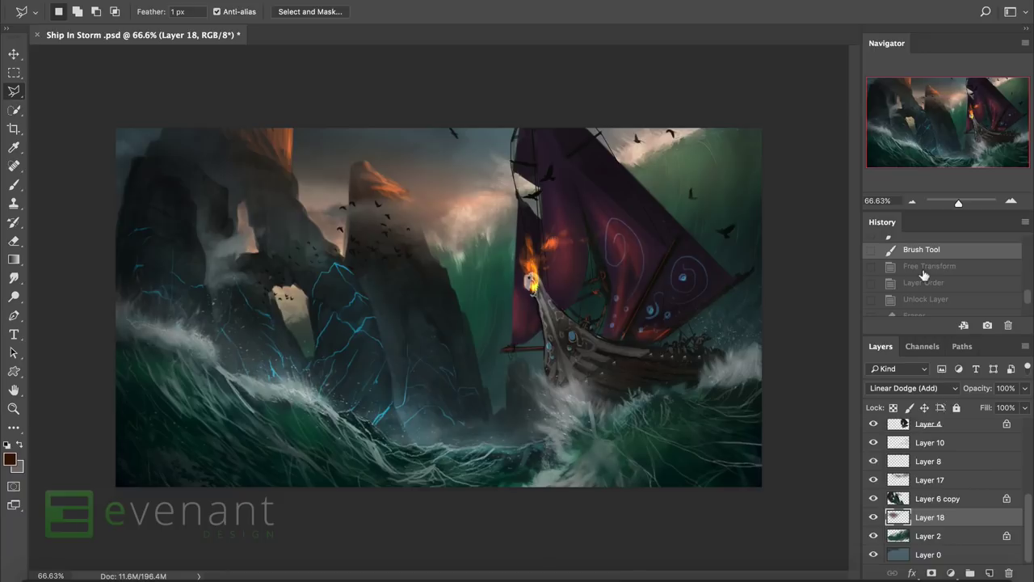
# Create Layer 19 above Layer 17 and set a smaller brush to Normal mode.
pyautogui.press('b')
pyautogui.click(899, 499)
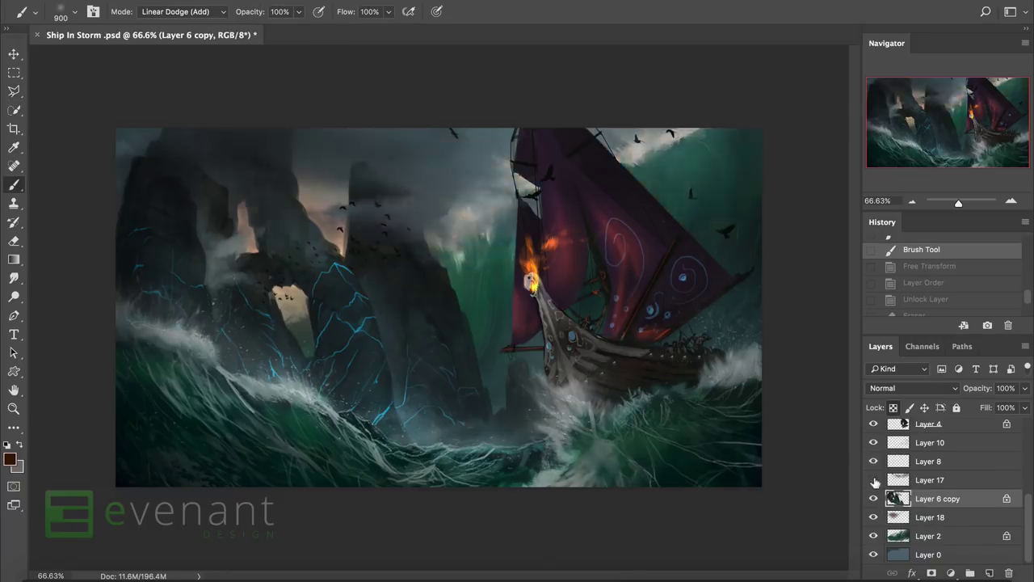
pyautogui.click(883, 483)
pyautogui.hotkey('ctrl', 'shift', 'alt', 'n')
pyautogui.scroll(3, 404, 173)
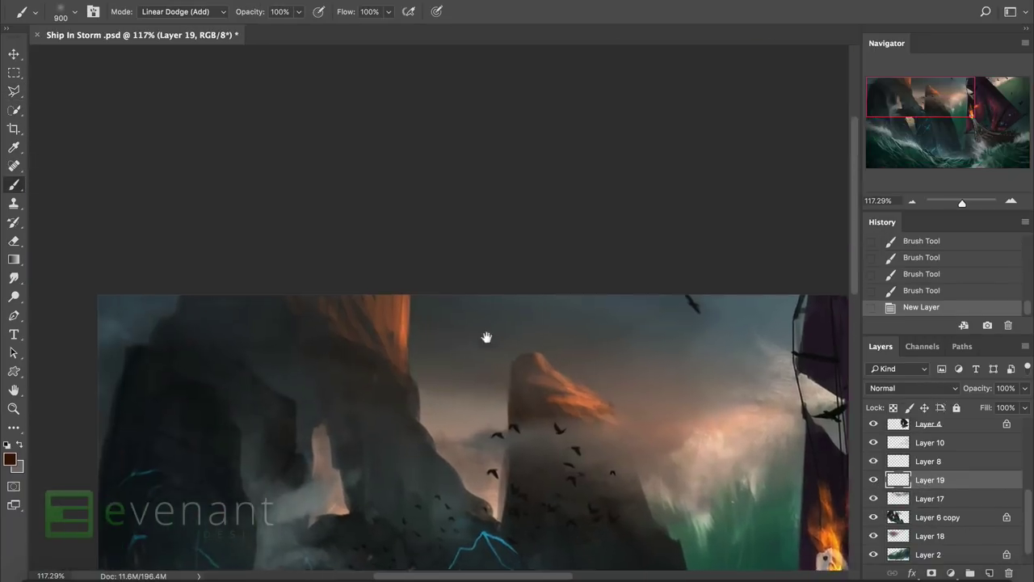
pyautogui.rightClick(477, 334)
pyautogui.press('Return')
pyautogui.click(184, 11)
pyautogui.click(154, 5)
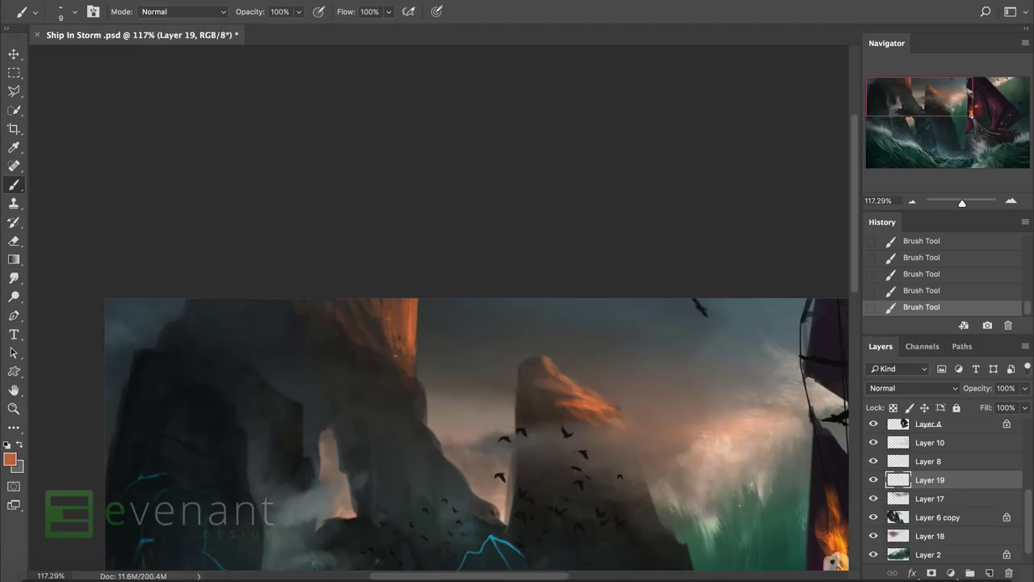
# Choose a smaller, tilted textured brush and sample orange from the sunlit rock.
pyautogui.keyDown('alt'); pyautogui.click(390, 315); pyautogui.keyUp('alt')
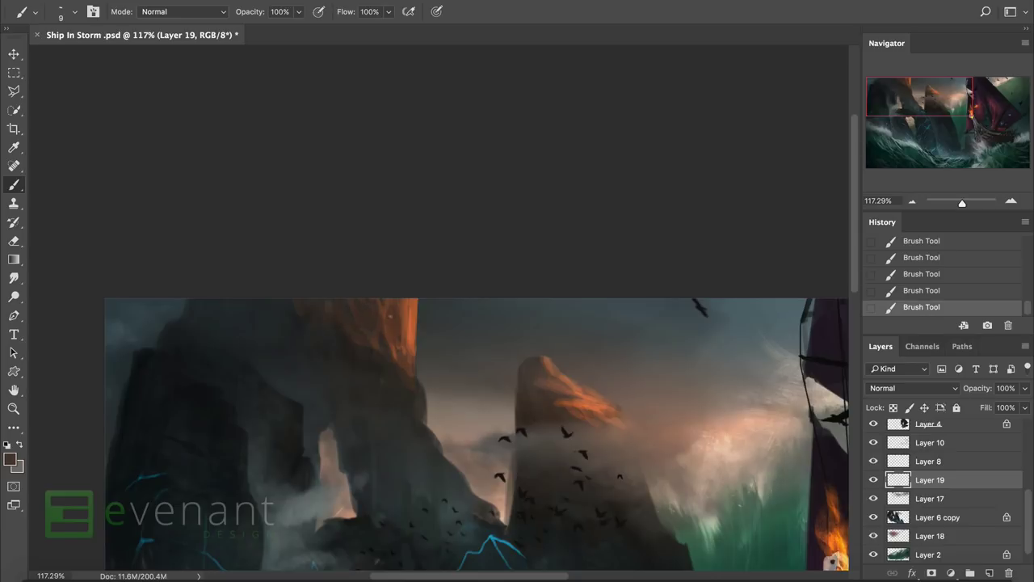
pyautogui.rightClick(374, 299)
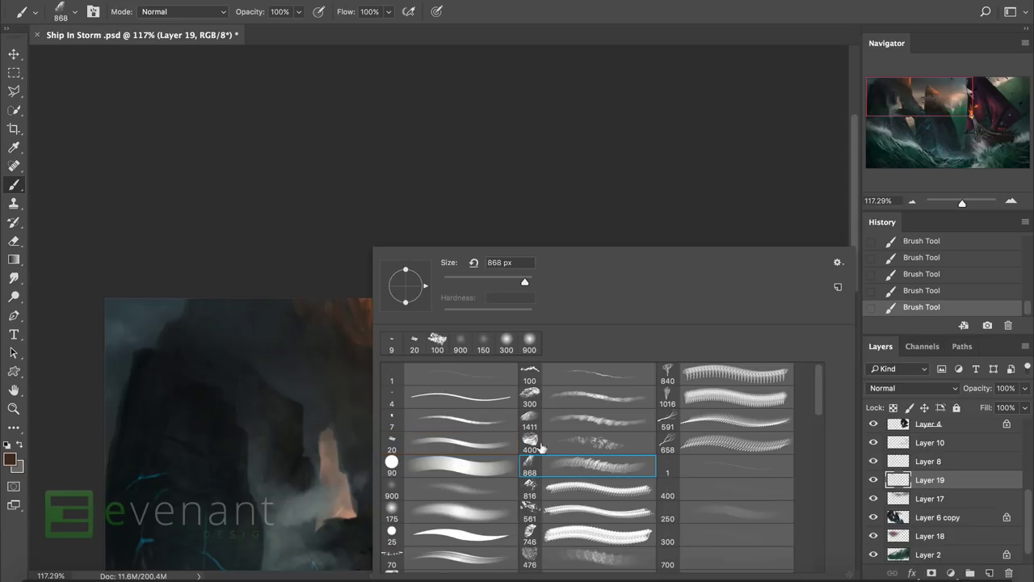
pyautogui.moveTo(421, 296); pyautogui.dragTo(395, 332)
pyautogui.click(307, 349)
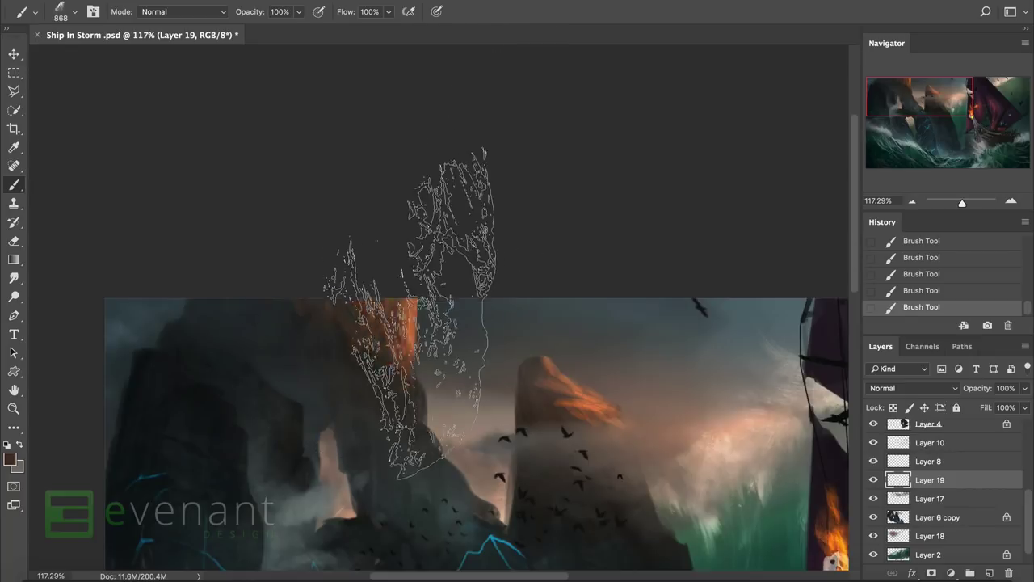
pyautogui.keyDown('alt'); pyautogui.click(396, 332); pyautogui.keyUp('alt')
pyautogui.rightClick(374, 324)
pyautogui.press('Escape')
pyautogui.rightClick(377, 355)
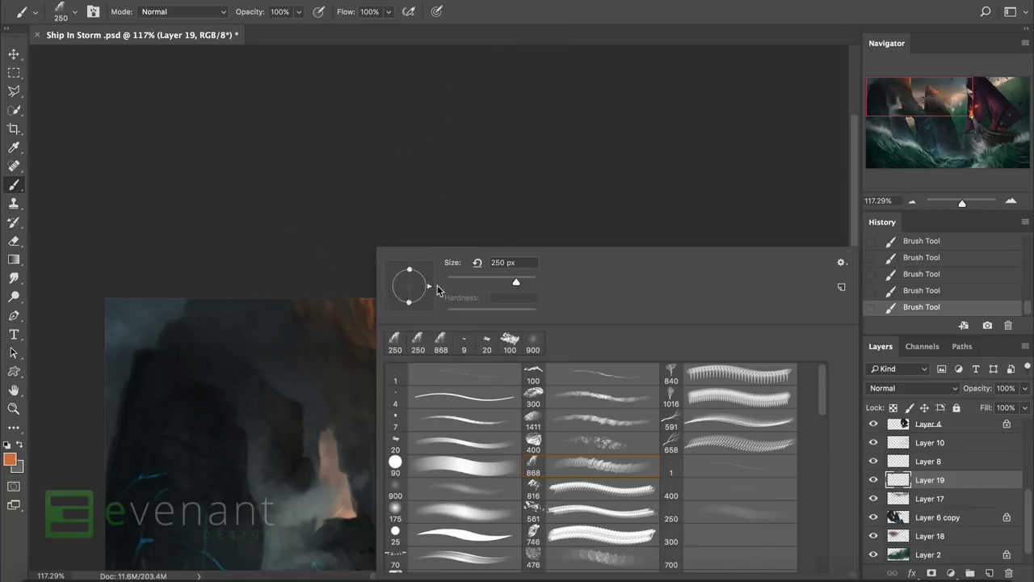
pyautogui.click(345, 334)
# Paint orange texture onto the right rock's top, undoing a stray stroke on Layer 17.
pyautogui.moveTo(363, 350)
pyautogui.mouseDown()
pyautogui.moveTo(369, 393)
pyautogui.moveTo(312, 415)
pyautogui.moveTo(340, 368)
pyautogui.moveTo(408, 390)
pyautogui.moveTo(447, 293)
pyautogui.moveTo(258, 372)
pyautogui.moveTo(292, 329)
pyautogui.mouseUp()
pyautogui.moveTo(549, 375)
pyautogui.mouseDown()
pyautogui.moveTo(623, 404)
pyautogui.moveTo(602, 396)
pyautogui.moveTo(589, 461)
pyautogui.moveTo(543, 404)
pyautogui.moveTo(565, 380)
pyautogui.moveTo(570, 399)
pyautogui.moveTo(598, 404)
pyautogui.moveTo(575, 404)
pyautogui.moveTo(598, 404)
pyautogui.mouseUp()
pyautogui.press(']')
pyautogui.press('e')
pyautogui.hotkey('alt', '[')
pyautogui.hotkey('ctrl', 'z')
pyautogui.hotkey('alt', ']')
# Repaint and extend the rock tip's texture, erase it from the right-hand mist, and pick dark grey.
pyautogui.moveTo(517, 356)
pyautogui.mouseDown()
pyautogui.moveTo(566, 368)
pyautogui.moveTo(493, 368)
pyautogui.moveTo(526, 340)
pyautogui.moveTo(485, 357)
pyautogui.moveTo(511, 349)
pyautogui.moveTo(558, 360)
pyautogui.mouseUp()
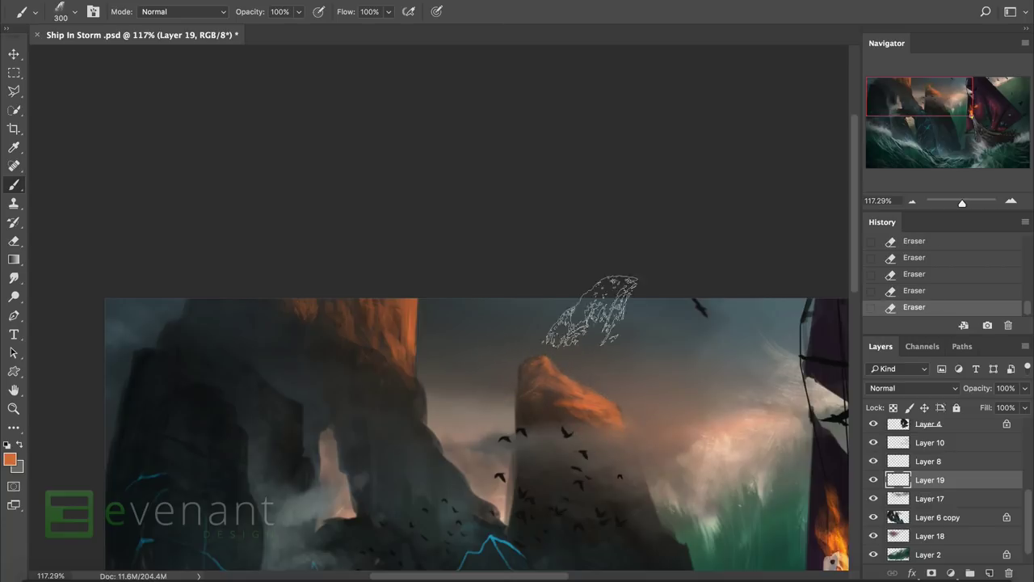
pyautogui.moveTo(623, 291); pyautogui.dragTo(602, 455)
pyautogui.moveTo(618, 396); pyautogui.dragTo(673, 418)
pyautogui.scroll(-3, 656, 416)
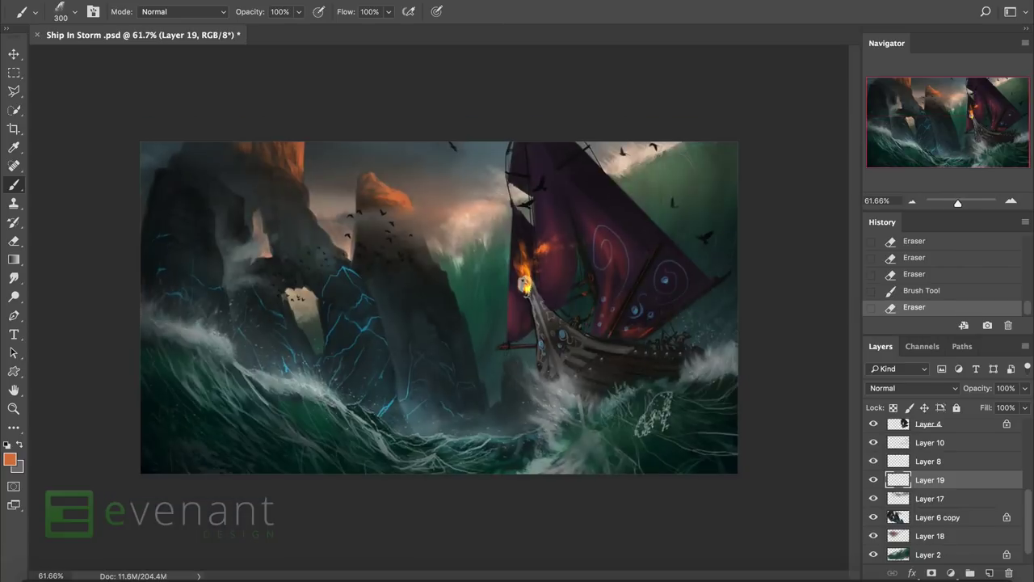
pyautogui.keyDown('alt'); pyautogui.click(264, 215); pyautogui.keyUp('alt')
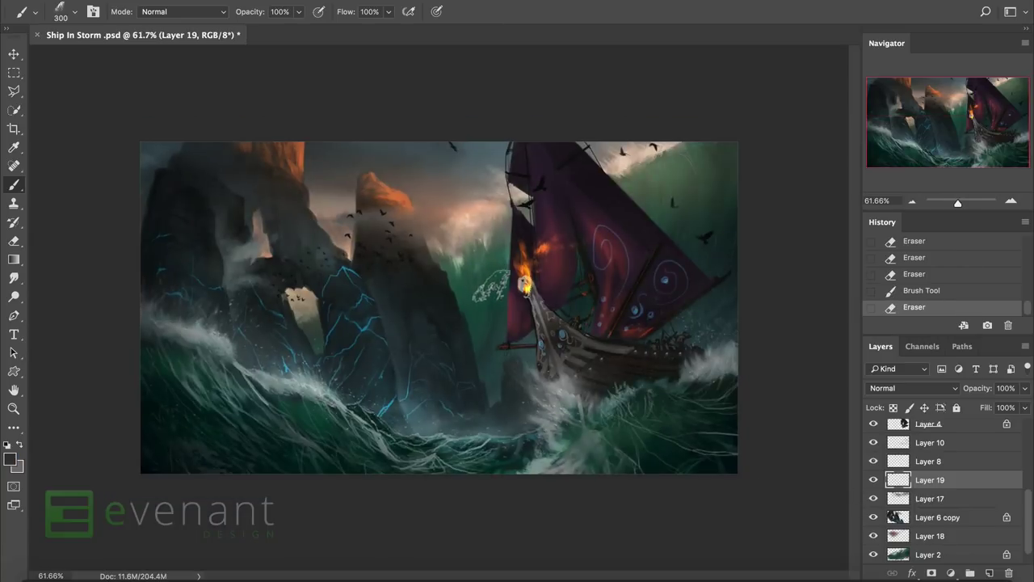
pyautogui.scroll(2, 525, 306)
pyautogui.moveTo(525, 307); pyautogui.dragTo(462, 342)
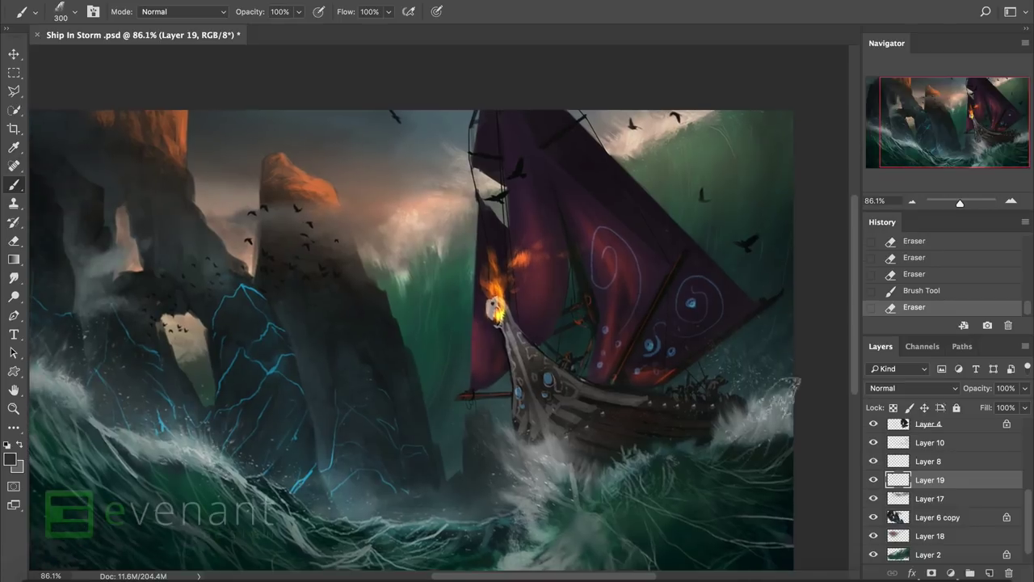
# Apply Levels to Layer 4 with output black 7, output white 181 and midtone 0.92.
pyautogui.scroll(1, 946, 485)
pyautogui.click(929, 447)
pyautogui.hotkey('ctrl', 'l')
pyautogui.moveTo(732, 375); pyautogui.dragTo(741, 378)
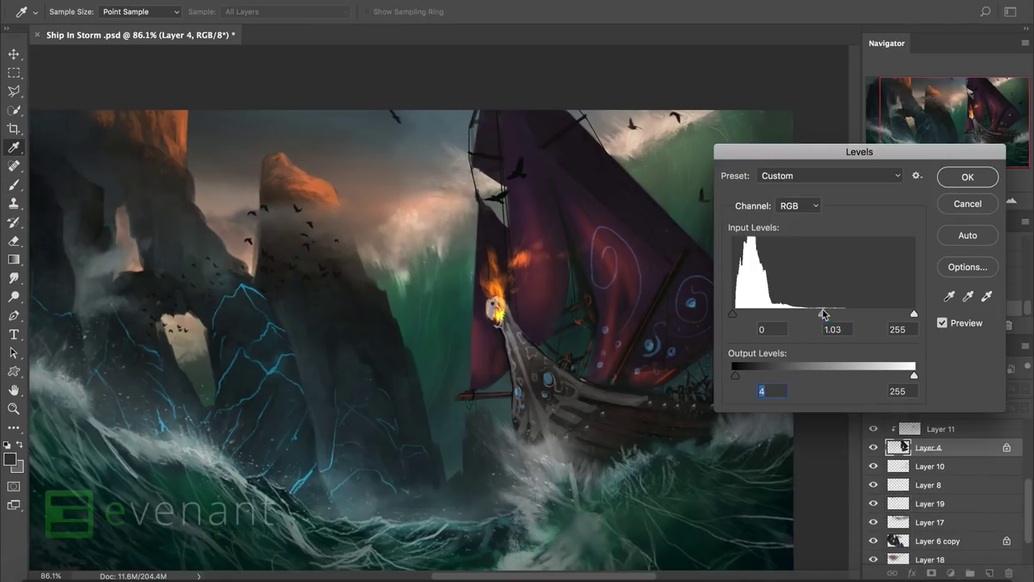
pyautogui.moveTo(822, 314); pyautogui.dragTo(839, 313)
pyautogui.moveTo(735, 376)
pyautogui.mouseDown()
pyautogui.moveTo(756, 374)
pyautogui.moveTo(737, 377)
pyautogui.mouseUp()
pyautogui.moveTo(838, 313); pyautogui.dragTo(827, 316)
pyautogui.moveTo(914, 376); pyautogui.dragTo(861, 376)
pyautogui.moveTo(739, 376); pyautogui.dragTo(743, 378)
pyautogui.moveTo(808, 151); pyautogui.dragTo(790, 229)
pyautogui.moveTo(721, 454); pyautogui.dragTo(718, 454)
pyautogui.moveTo(812, 392); pyautogui.dragTo(811, 392)
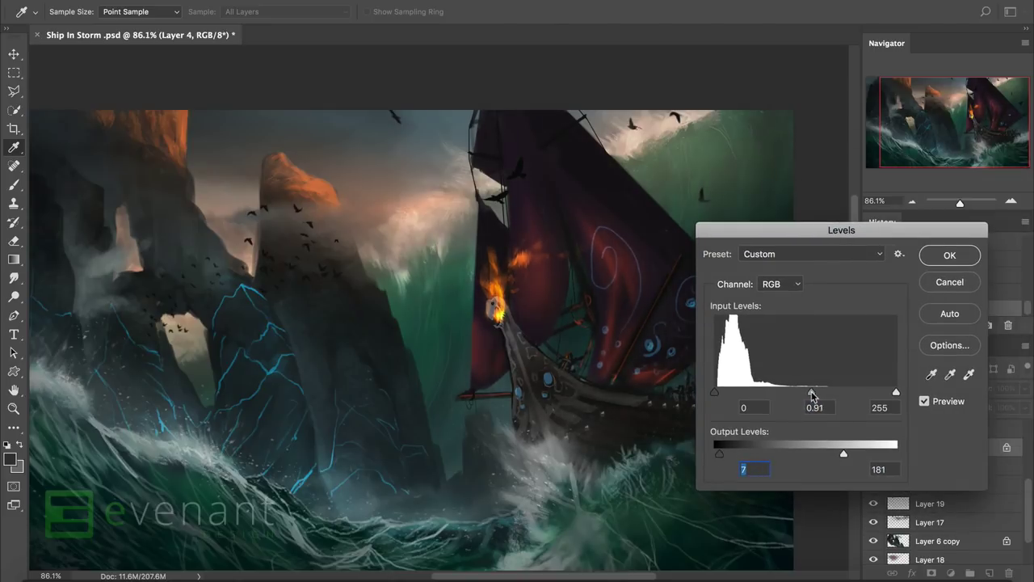
pyautogui.click(924, 402)
pyautogui.click(924, 402)
pyautogui.press('Return')
# Stamp all visible layers into Layer 20 and apply Levels: midtone 0.91, input white 248, output black 16.
pyautogui.press('b')
pyautogui.scroll(-5, 738, 234)
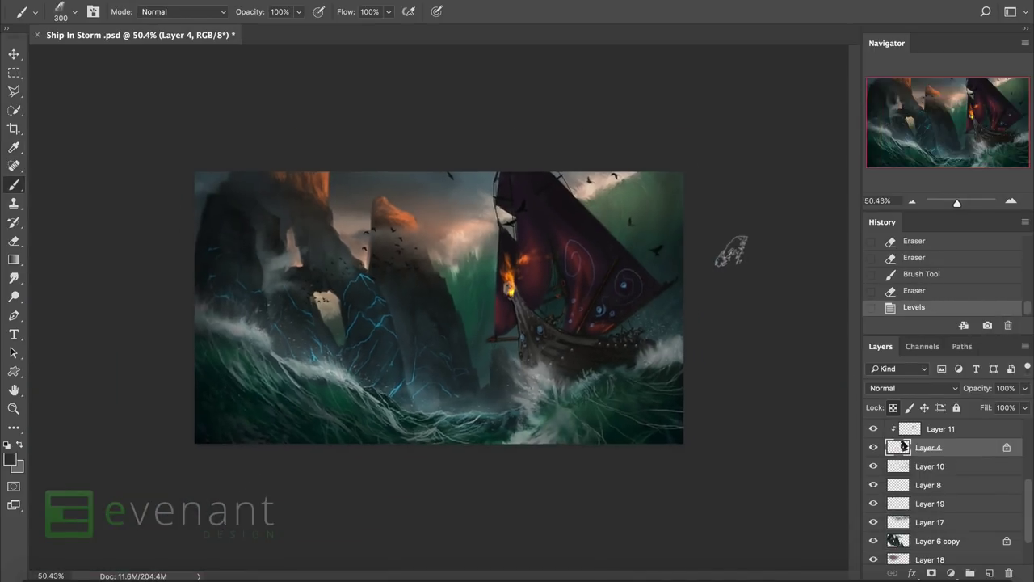
pyautogui.scroll(2, 732, 252)
pyautogui.scroll(5, 948, 463)
pyautogui.hotkey('ctrl', 'shift', 'alt', 'e')
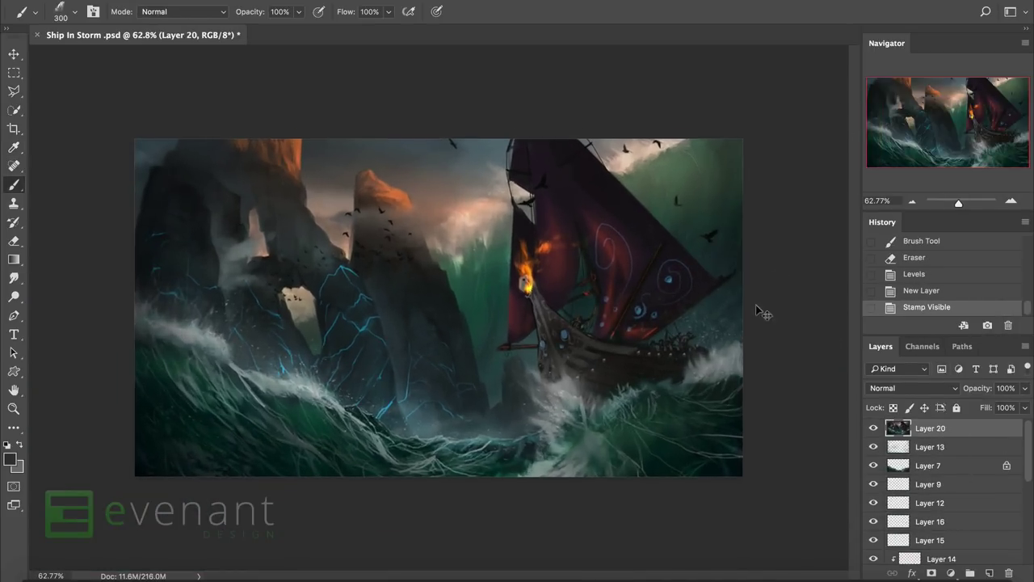
pyautogui.hotkey('ctrl', 'l')
pyautogui.moveTo(808, 392); pyautogui.dragTo(810, 392)
pyautogui.moveTo(891, 392); pyautogui.dragTo(887, 392)
pyautogui.moveTo(715, 454); pyautogui.dragTo(725, 456)
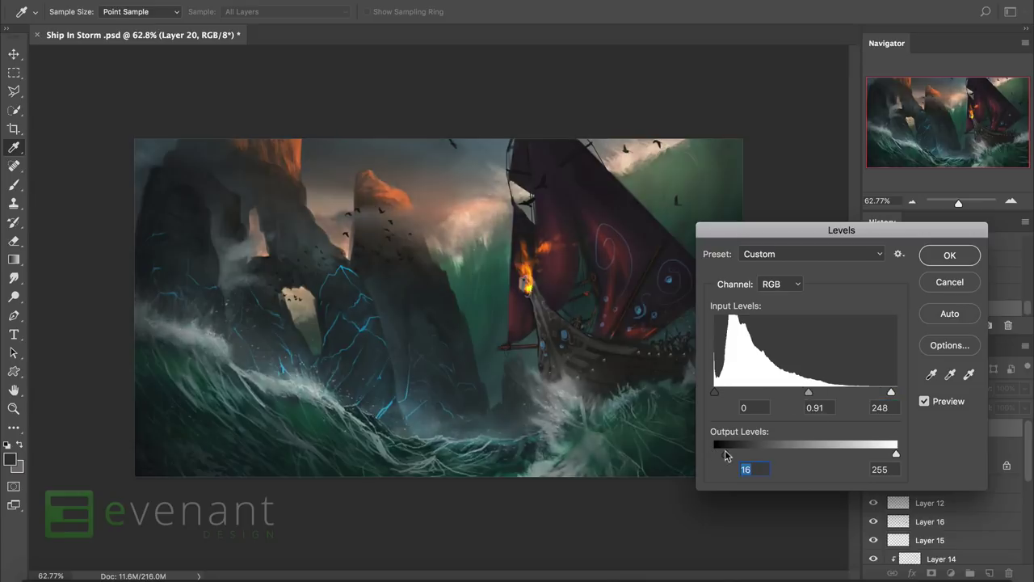
pyautogui.press('Return')
# Color-balance Layer 20 warmer, shifting highlights toward red and yellow and shadows toward yellow.
pyautogui.hotkey('ctrl', 'b')
pyautogui.moveTo(719, 345); pyautogui.dragTo(729, 344)
pyautogui.moveTo(719, 379); pyautogui.dragTo(727, 345)
pyautogui.click(760, 422)
pyautogui.moveTo(719, 380); pyautogui.dragTo(716, 345)
pyautogui.click(605, 422)
pyautogui.click(866, 315)
# Create a new Overlay-mode layer filled with neutral 50% gray above Layer 20.
pyautogui.press('b')
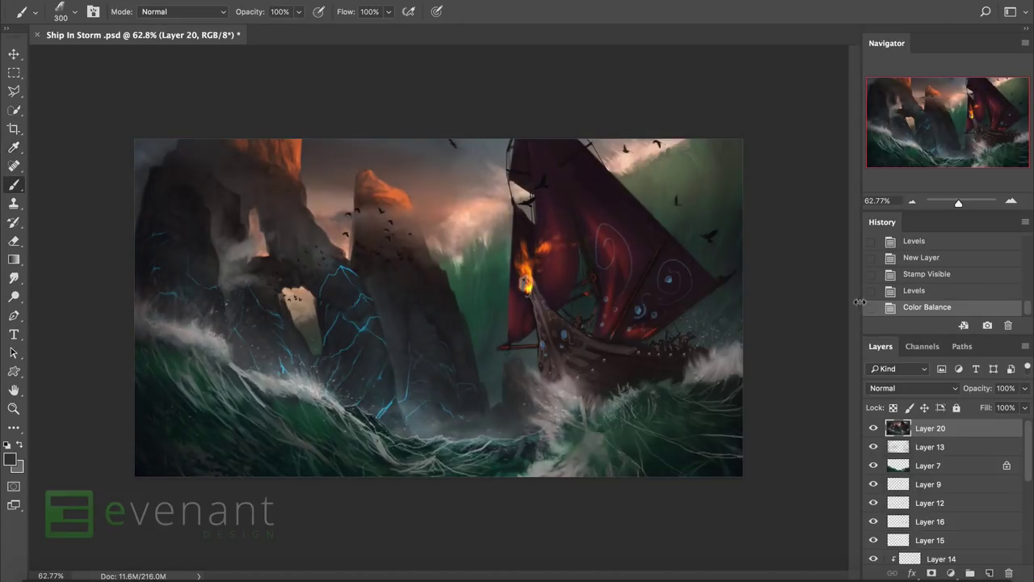
pyautogui.click(880, 447)
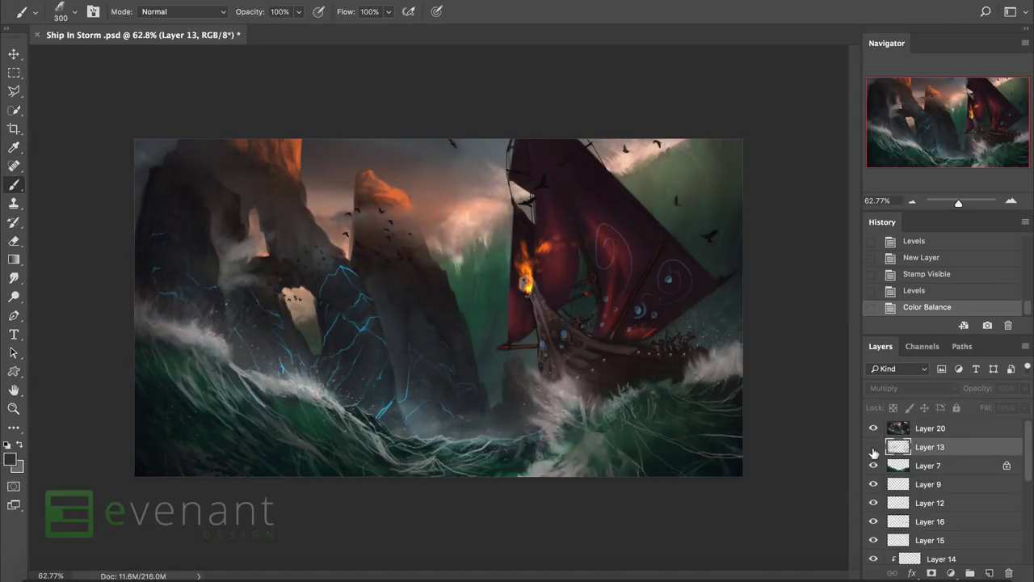
pyautogui.keyDown('alt'); pyautogui.scroll(1, 788, 80); pyautogui.keyUp('alt')
pyautogui.click(930, 428)
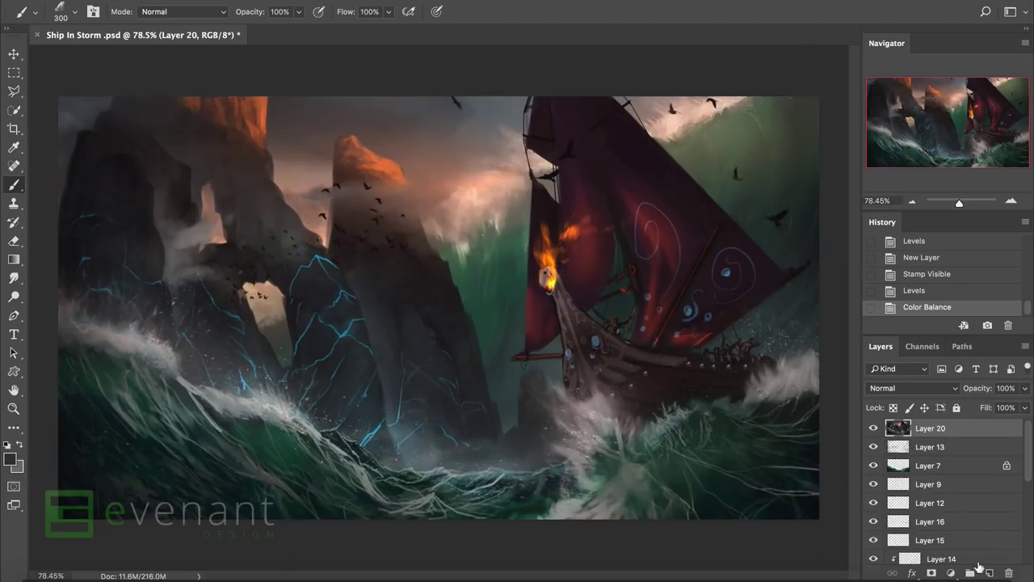
pyautogui.keyDown('alt'); pyautogui.click(989, 573); pyautogui.keyUp('alt')
pyautogui.click(457, 288)
pyautogui.click(436, 441)
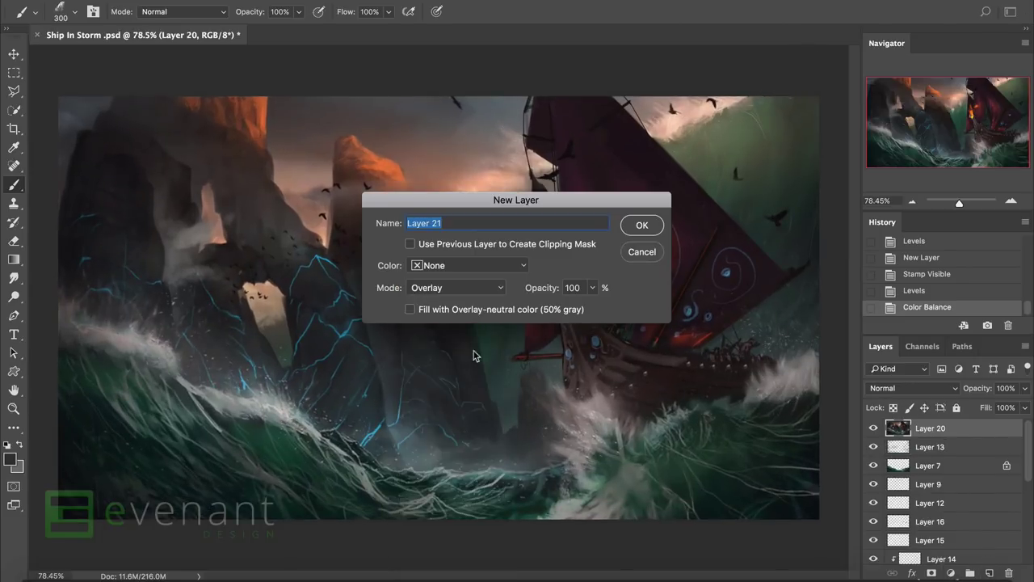
pyautogui.click(410, 309)
pyautogui.press('Return')
# Add Noise and Gaussian Blur to the gray overlay layer, then lower its opacity to 11%.
pyautogui.click(311, 0)
pyautogui.moveTo(452, 187)
pyautogui.click(554, 187)
pyautogui.click(593, 129)
pyautogui.click(344, 0)
pyautogui.moveTo(369, 166)
pyautogui.click(566, 199)
pyautogui.click(951, 196)
pyautogui.moveTo(1024, 388); pyautogui.dragTo(966, 407)
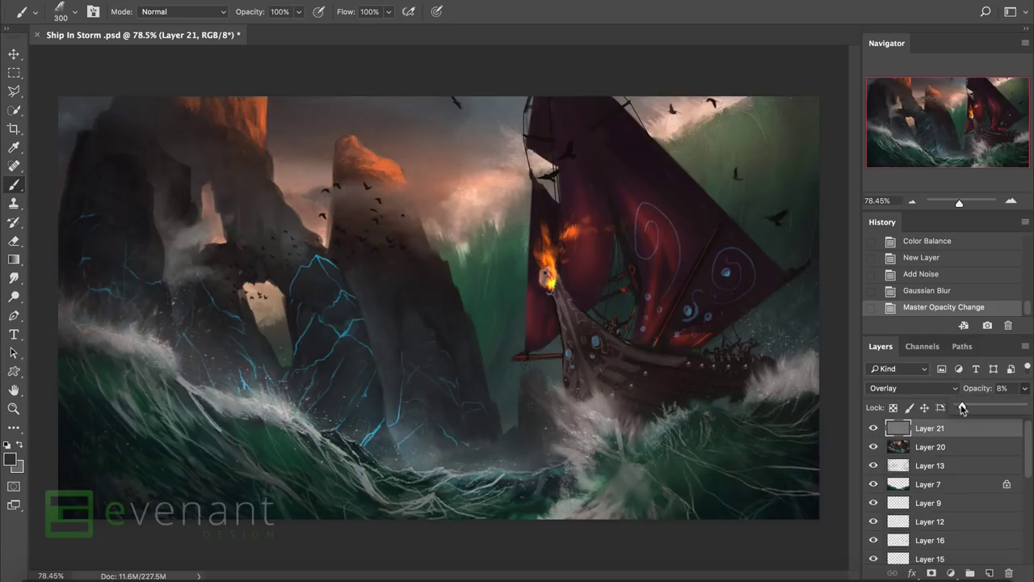
pyautogui.moveTo(962, 410); pyautogui.dragTo(963, 410)
# Apply a slight Gaussian Blur to the merged Layer 20.
pyautogui.press('l')
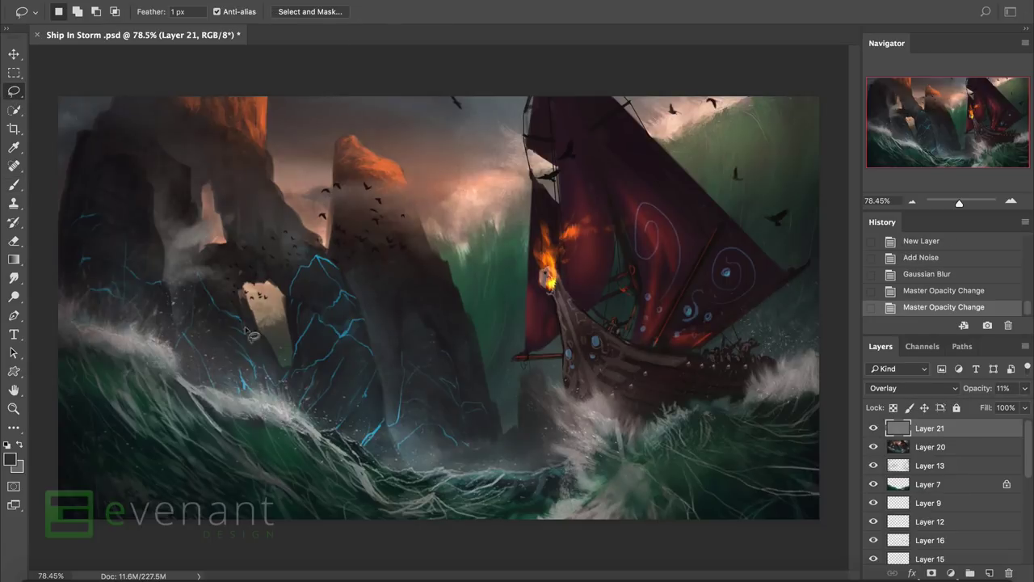
pyautogui.scroll(-1, 379, 380)
pyautogui.click(897, 444)
pyautogui.click(356, 0)
pyautogui.moveTo(380, 147)
pyautogui.click(570, 201)
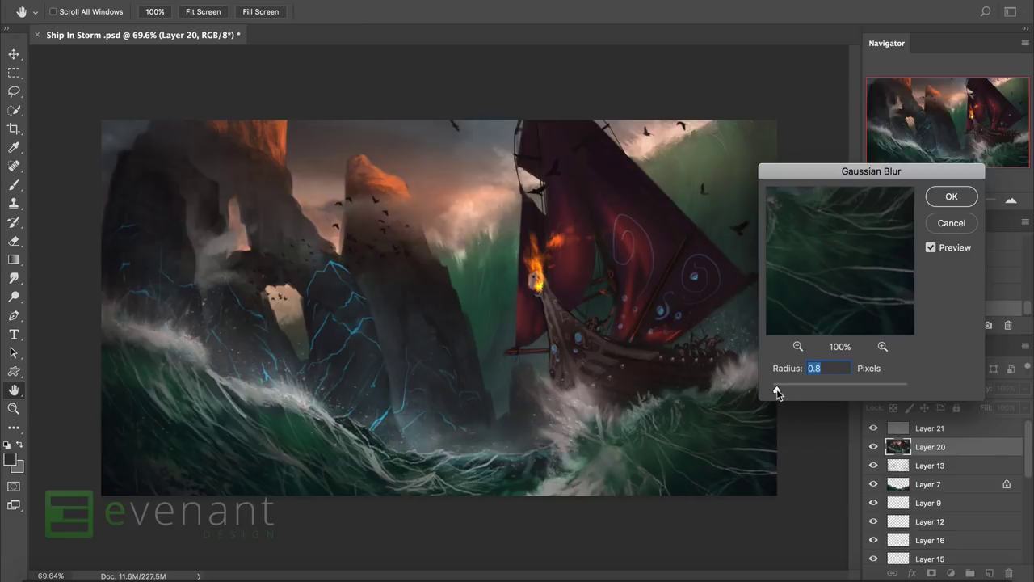
pyautogui.click(951, 198)
# Soften the rock pillar and several other areas with the Blur Tool, checking the before/after in History.
pyautogui.click(14, 296)
pyautogui.click(14, 278)
pyautogui.click(58, 270)
pyautogui.moveTo(339, 265); pyautogui.dragTo(336, 299)
pyautogui.press(']')
pyautogui.press(']')
pyautogui.press(']')
pyautogui.press(']')
pyautogui.press(']')
pyautogui.press(']')
pyautogui.press(']')
pyautogui.click(412, 319)
pyautogui.click(558, 525)
pyautogui.click(566, 517)
pyautogui.click(214, 133)
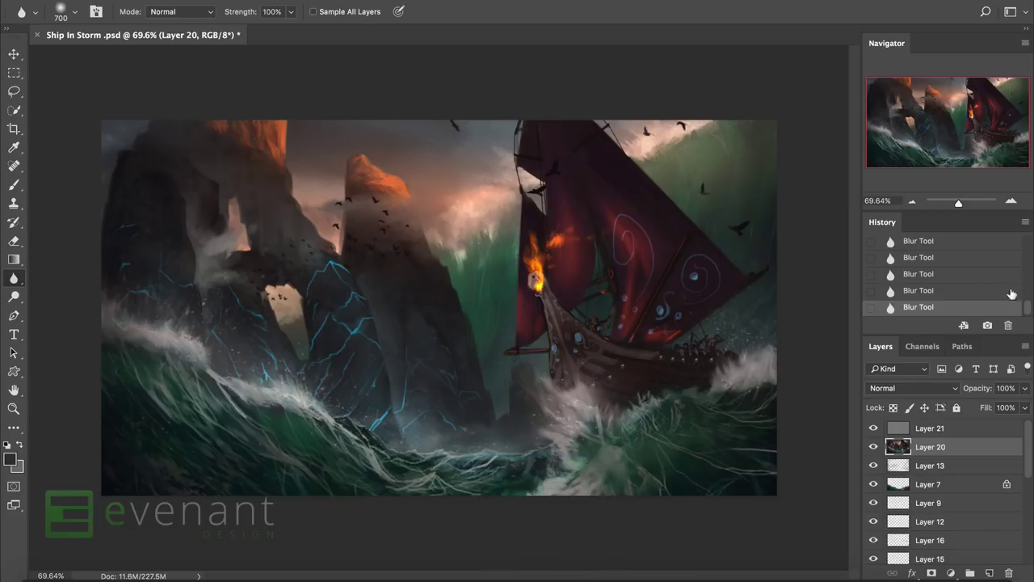
pyautogui.scroll(3, 1017, 304)
pyautogui.click(943, 263)
pyautogui.scroll(-3, 969, 283)
pyautogui.click(984, 309)
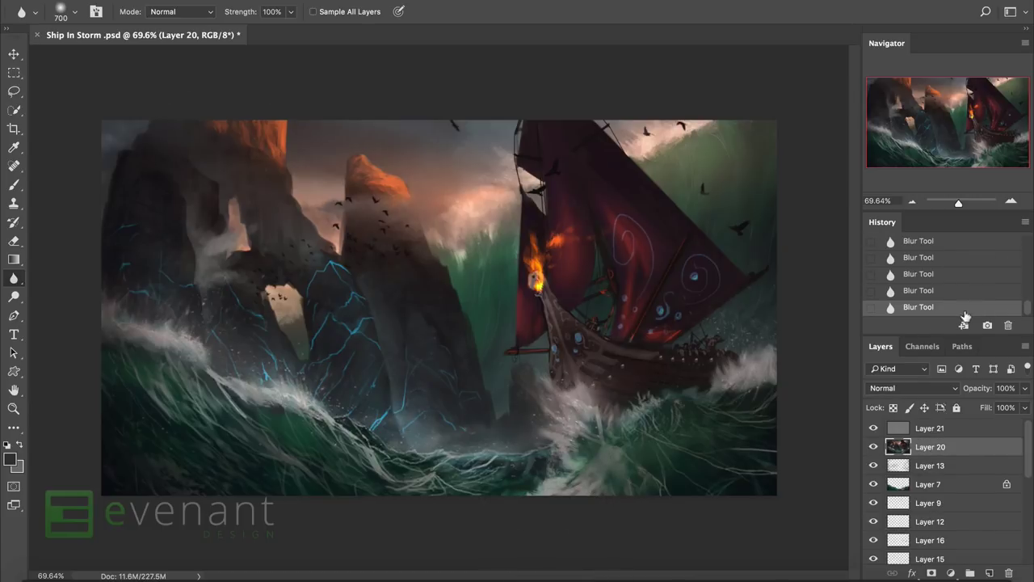